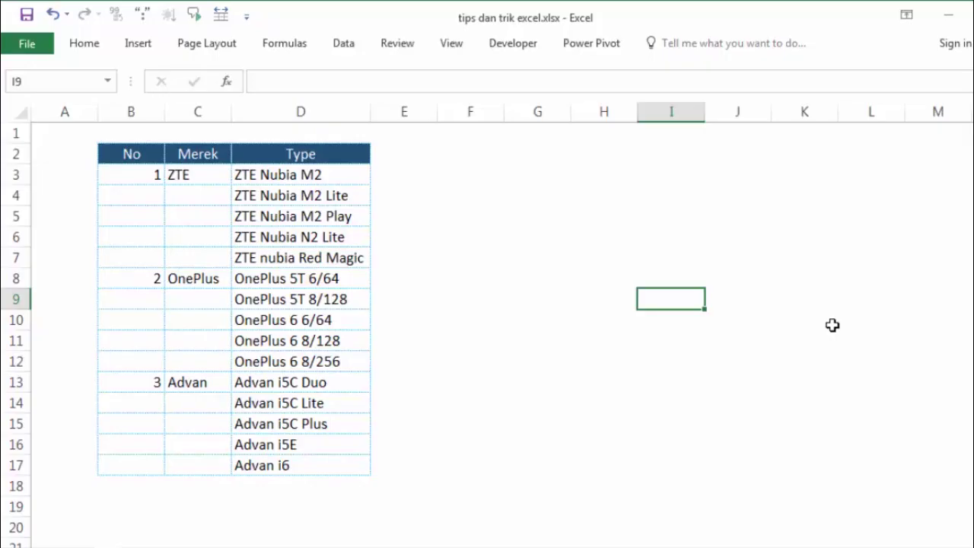
Step: Point out the group numbers 1, 2 and 3 in B3, B8 and B13
left_click(395, 297)
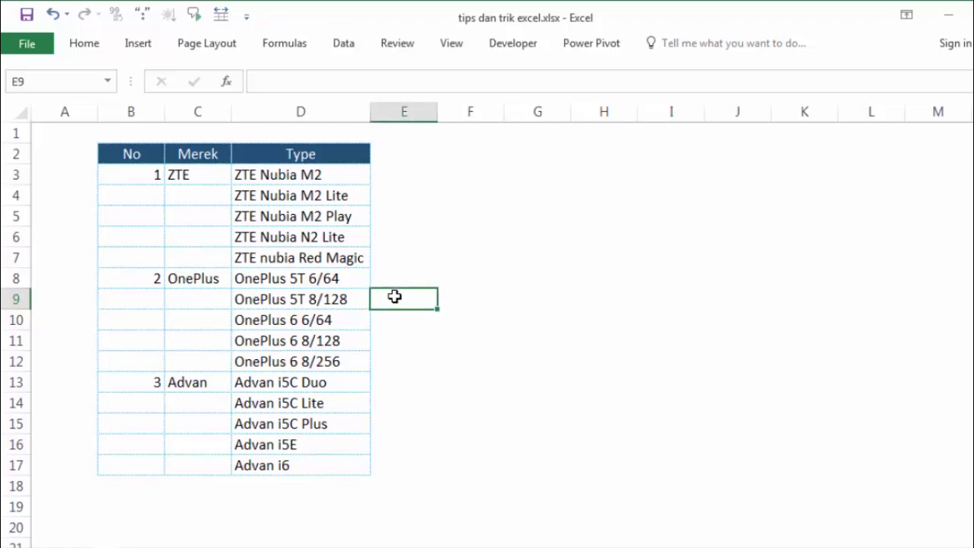
left_click(462, 217)
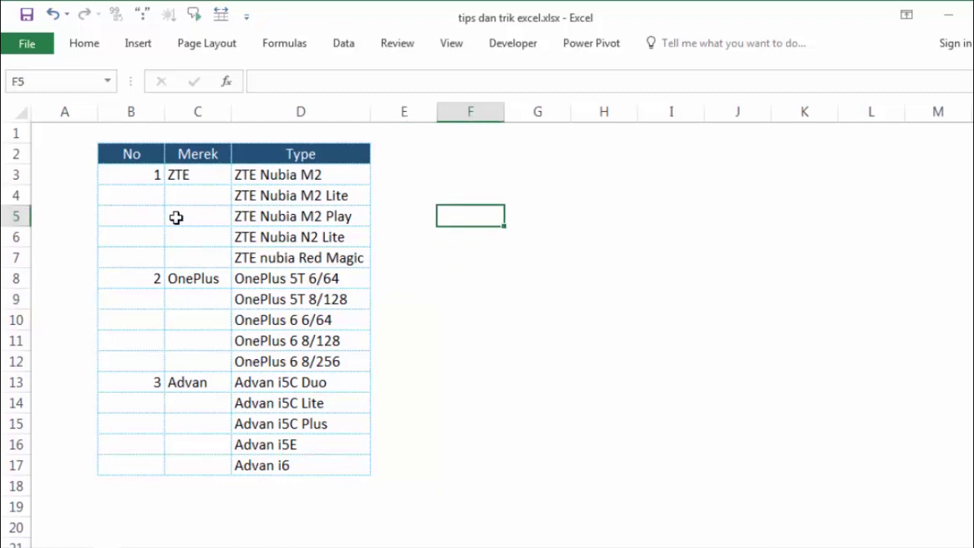
left_click(126, 176)
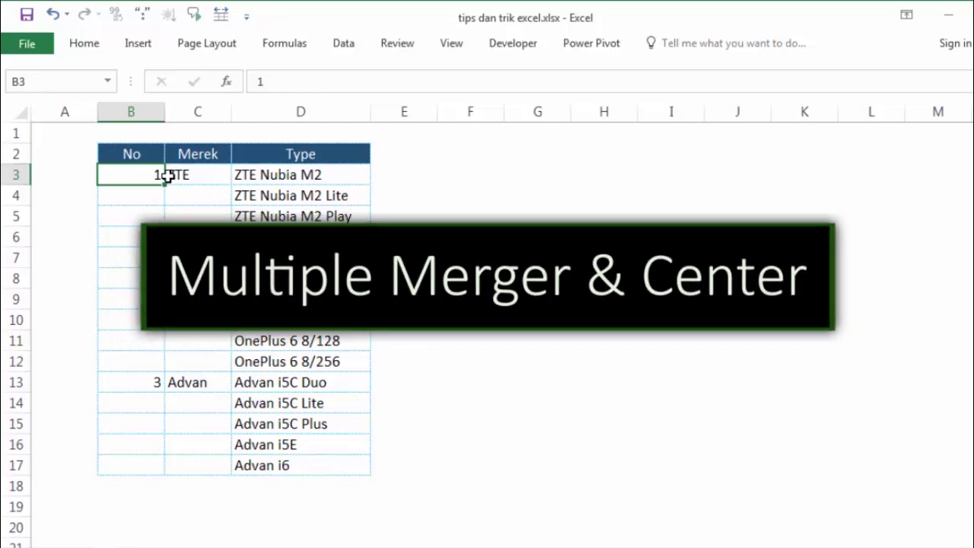
left_click(418, 196)
left_click(134, 178)
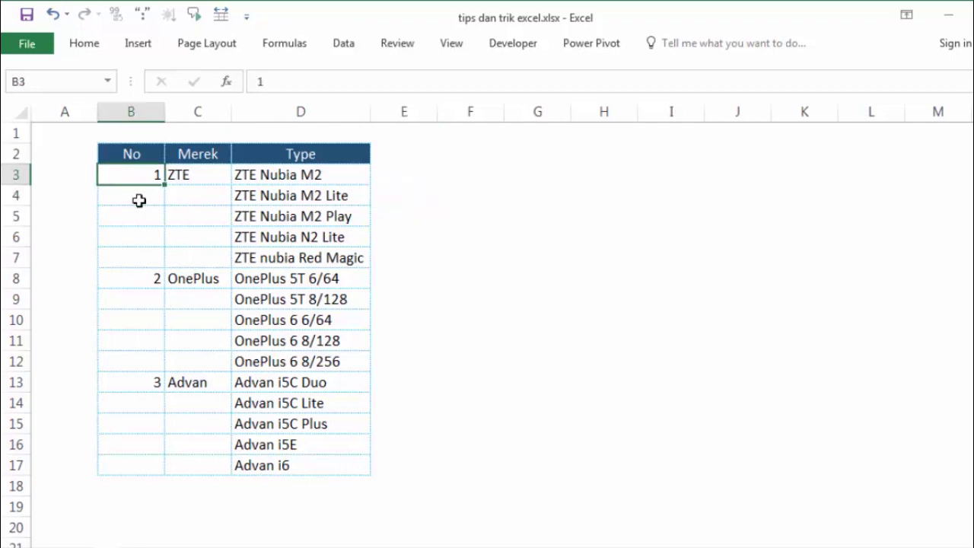
left_click(151, 283)
left_click(147, 379)
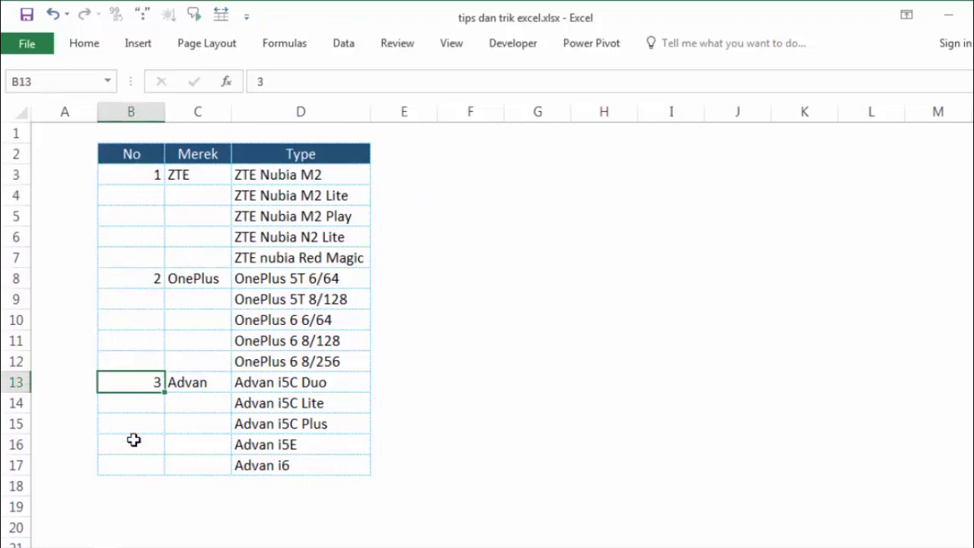
Step: Highlight the ZTE models D3:D7 and the OnePlus and Advan starts, then select B3:B7
left_click(142, 173)
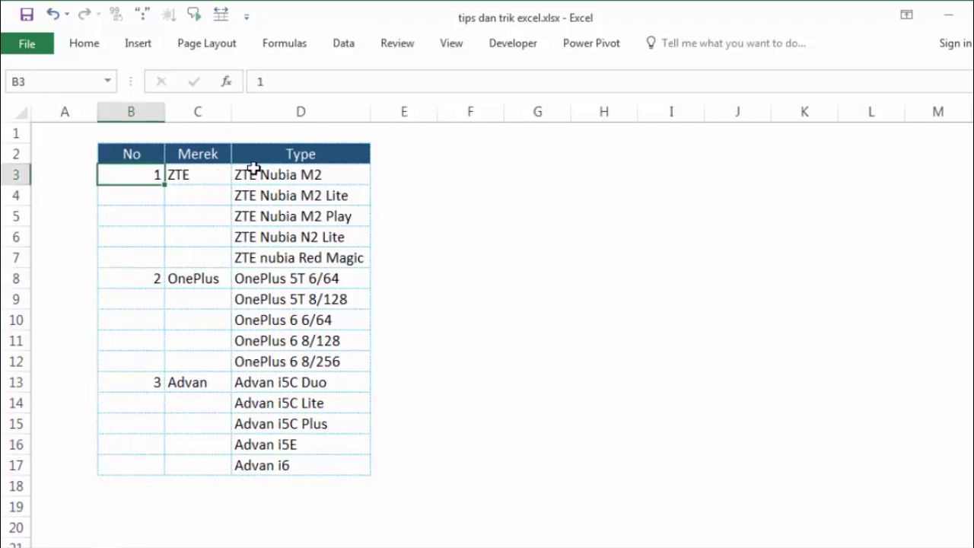
mouse_move(251, 174)
left_mouse_down()
mouse_move(297, 235)
mouse_move(268, 259)
left_mouse_up()
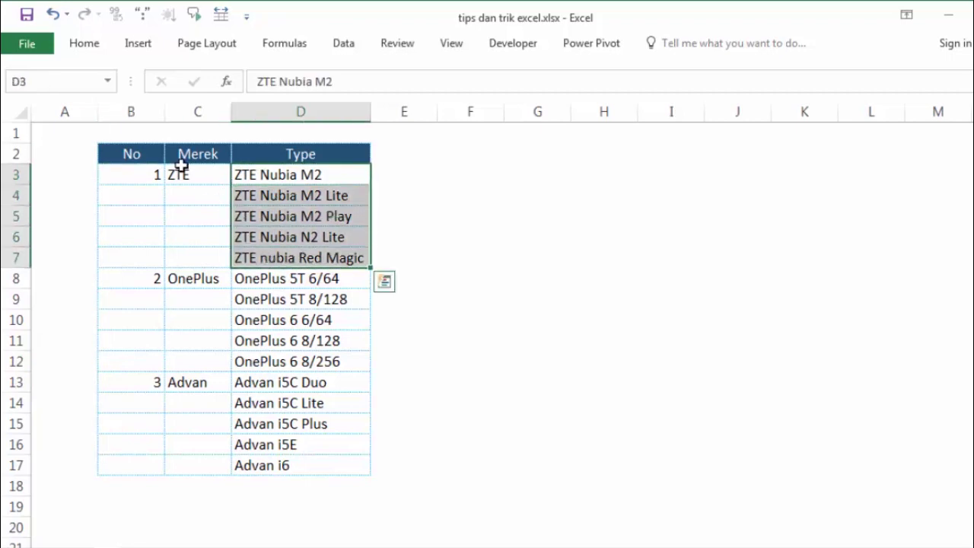
left_click(267, 279)
left_click(258, 391)
left_click(472, 217)
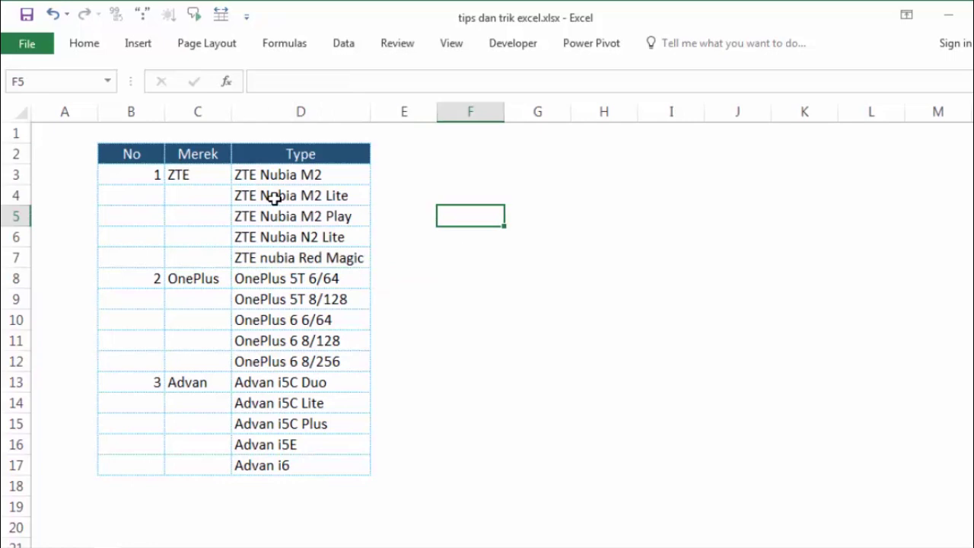
left_click(157, 175)
left_click_drag(149, 212, 149, 253)
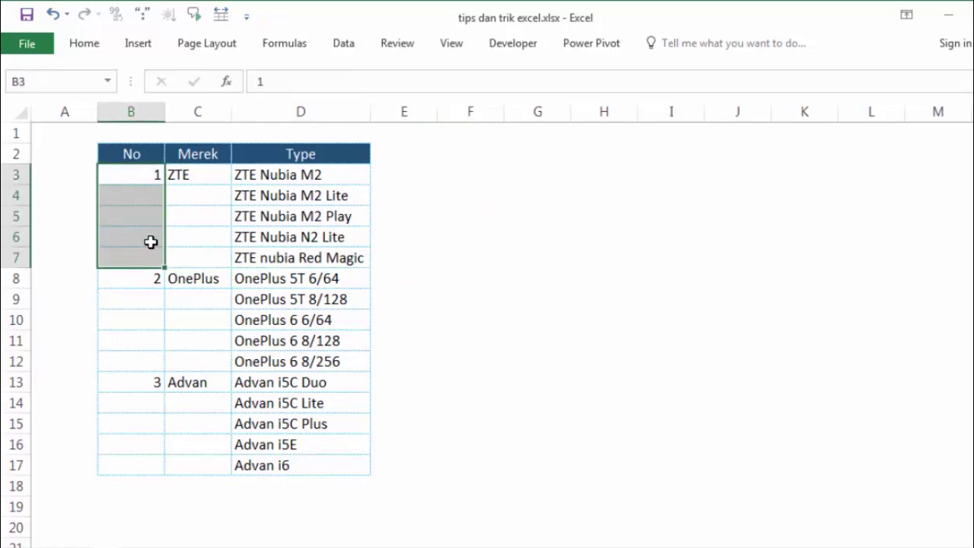
Step: Merge and center B3:B7, middle-align the number 1, and collapse the ribbon
left_click(83, 46)
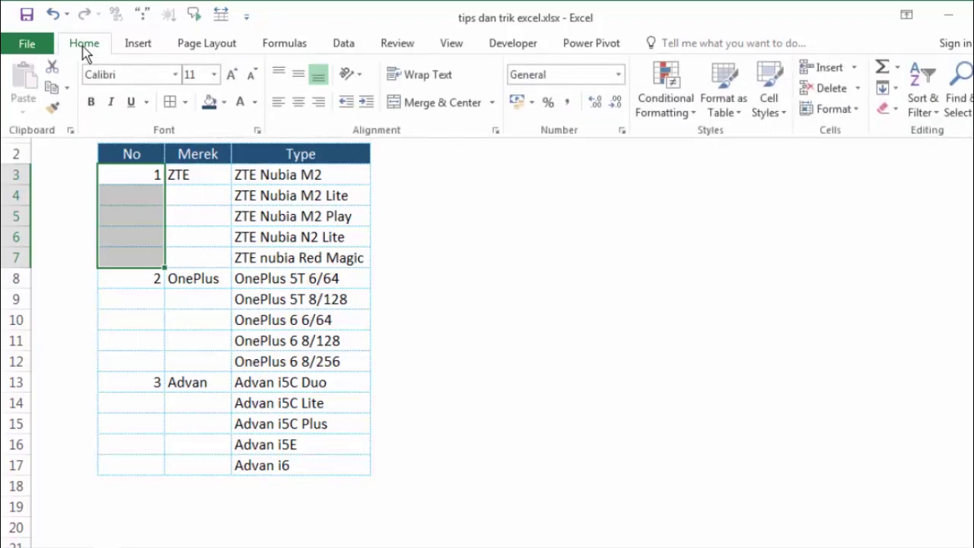
left_click(435, 107)
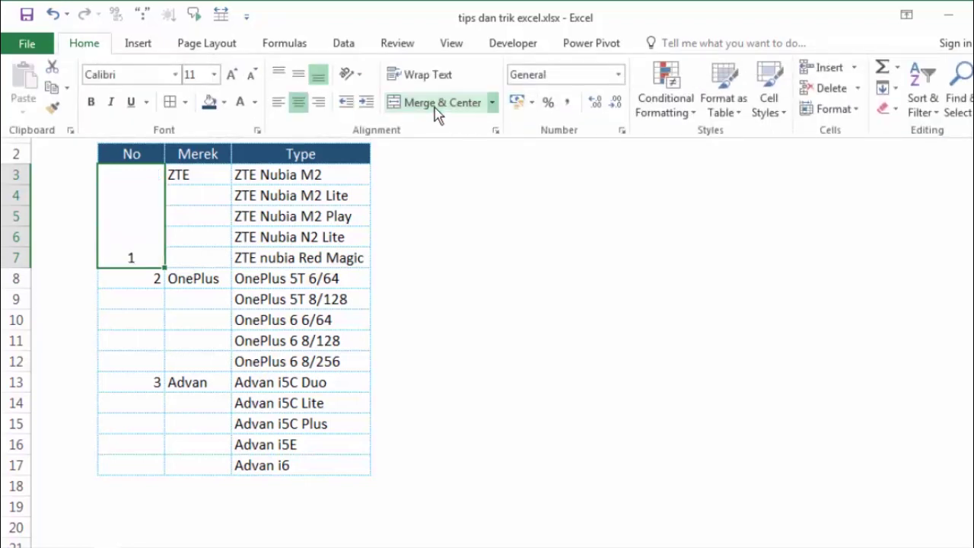
left_click(298, 73)
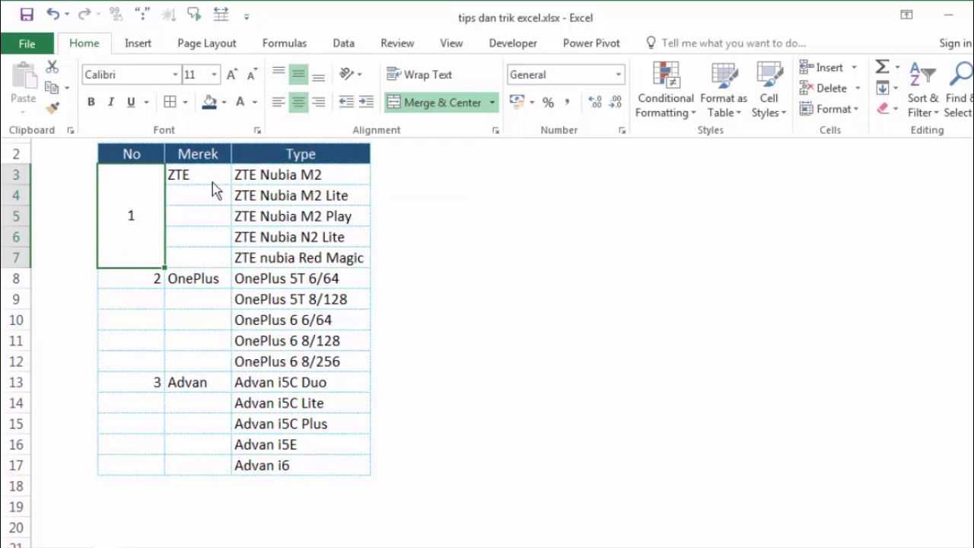
key("ctrl+F1")
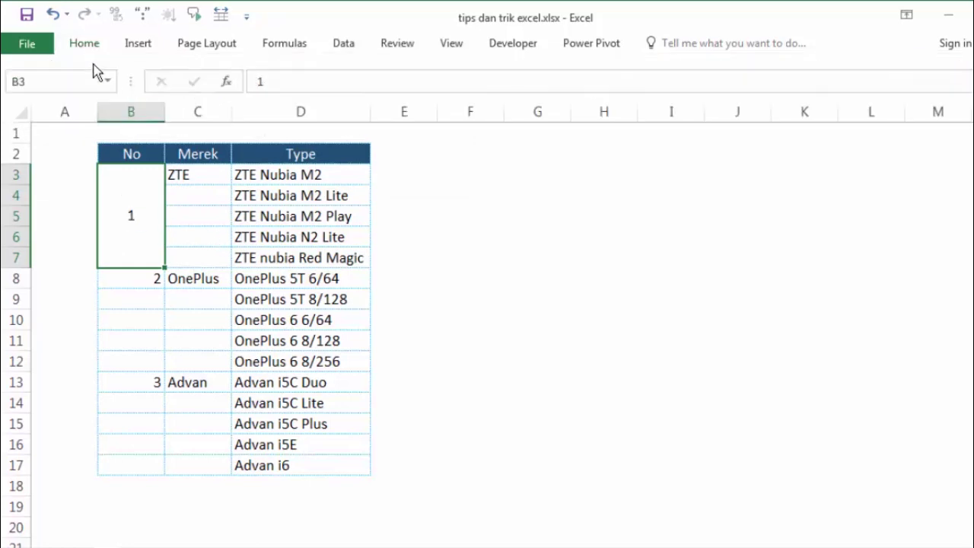
Step: Use Format Painter to merge C3:C7, B8:B12, C8:C12, B13:B17 and C13:C17 like B3
left_click(85, 43)
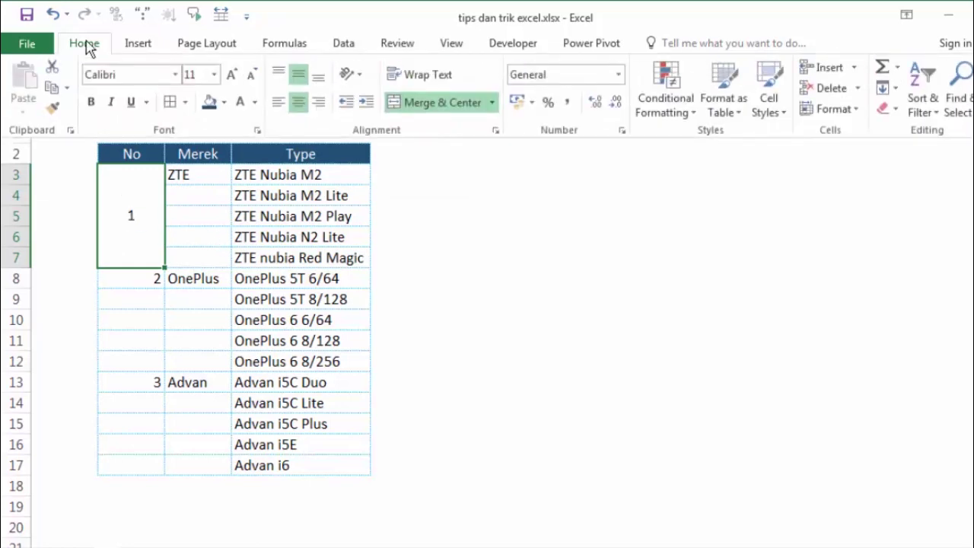
left_click(55, 113)
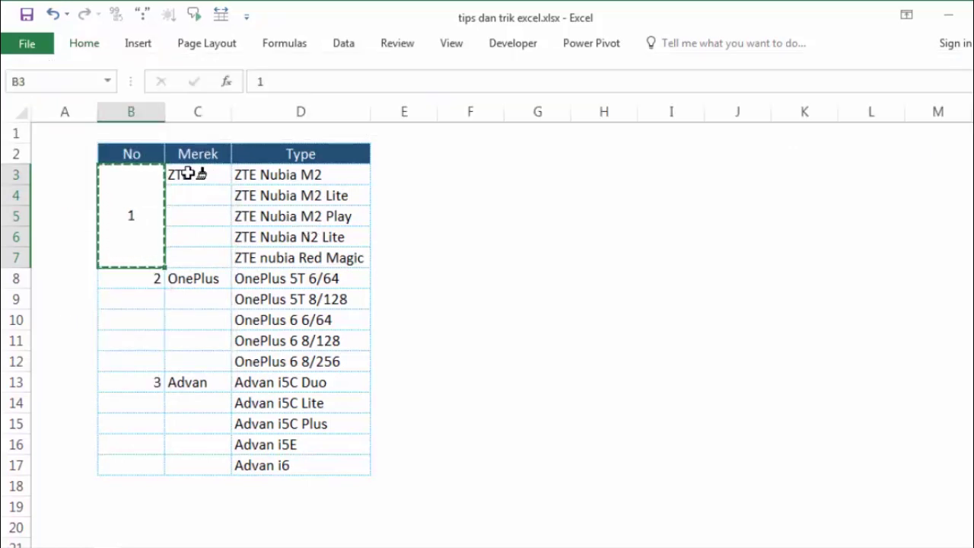
left_click(188, 174)
left_click(147, 278)
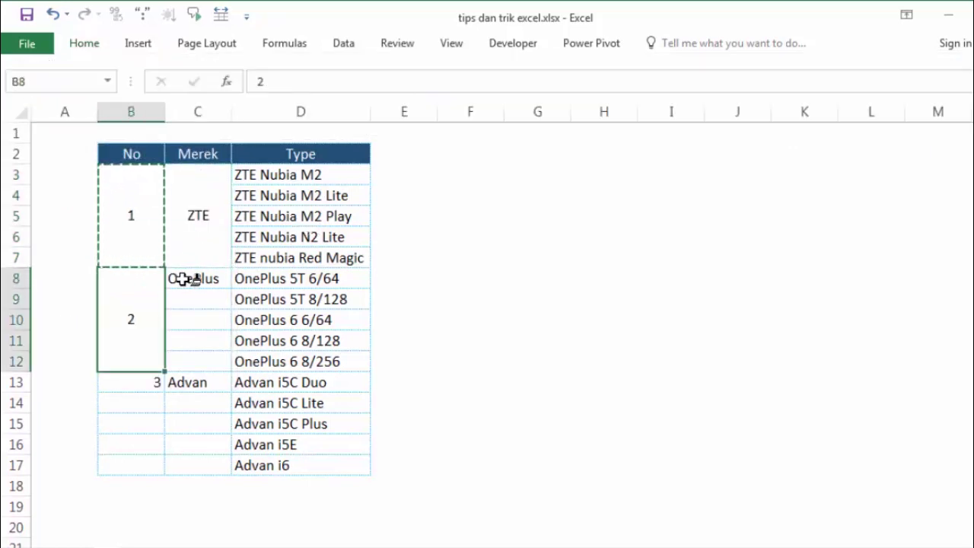
left_click(185, 279)
left_click(139, 385)
left_click(191, 387)
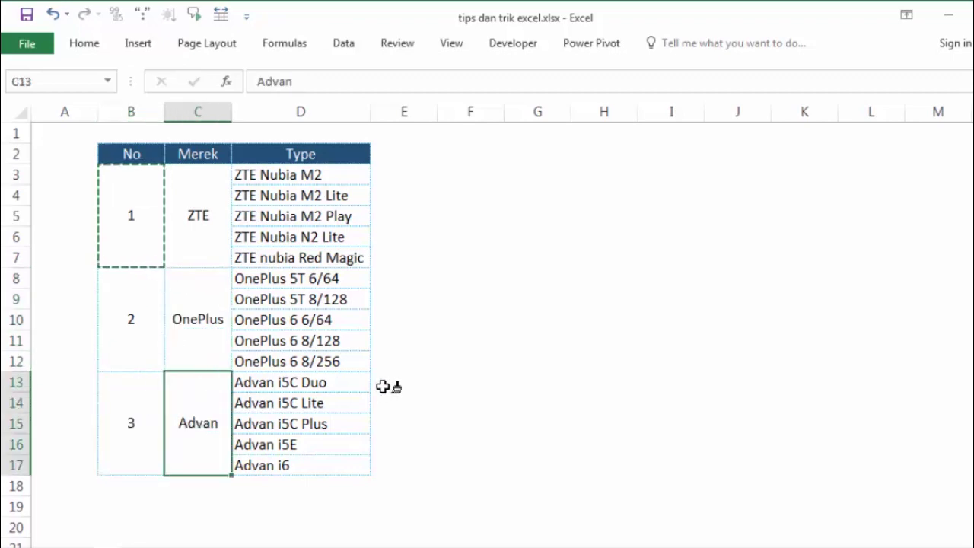
key("Escape")
Step: Check the merged ZTE, OnePlus and Advan cells
left_click(474, 320)
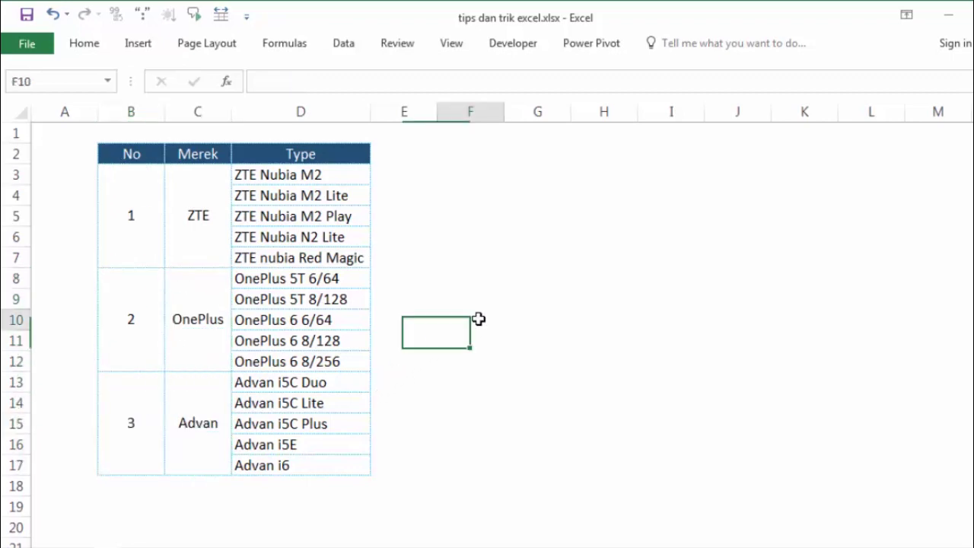
left_click(208, 217)
left_click(203, 321)
left_click(203, 407)
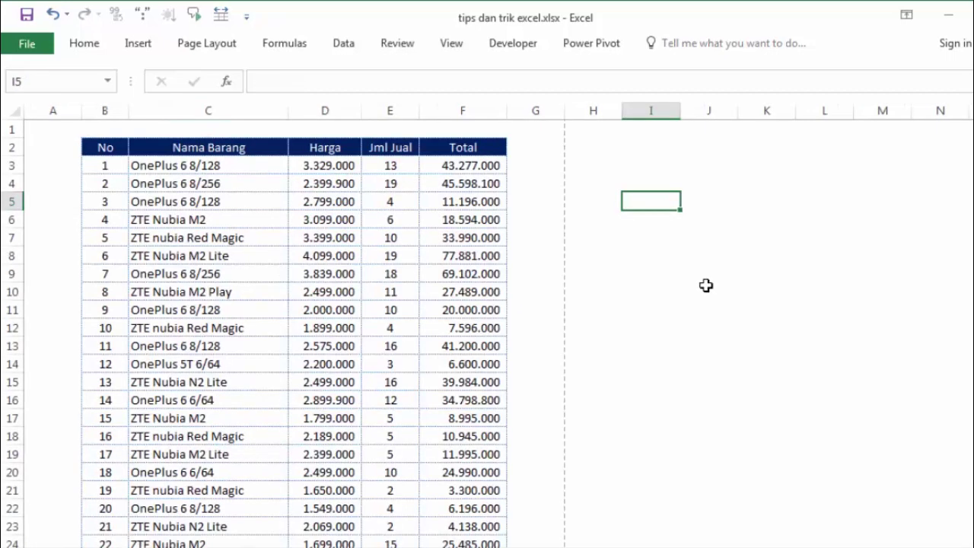
Step: Select header B2:F2, then the entire row 2, and go to the Name Box
scroll(677, 279, "down", 3)
scroll(672, 282, "down", 4)
scroll(671, 283, "up", 7)
left_click(561, 179)
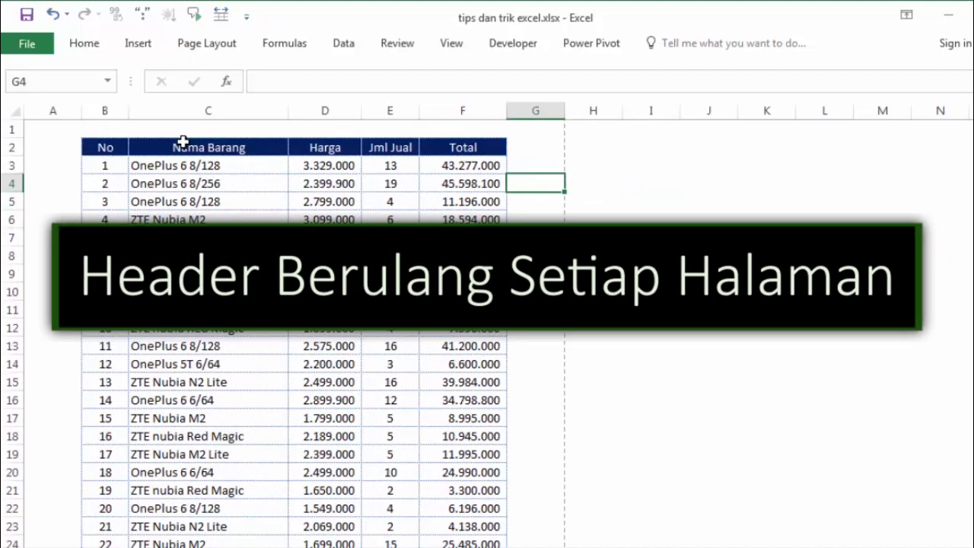
left_click_drag(111, 147, 452, 146)
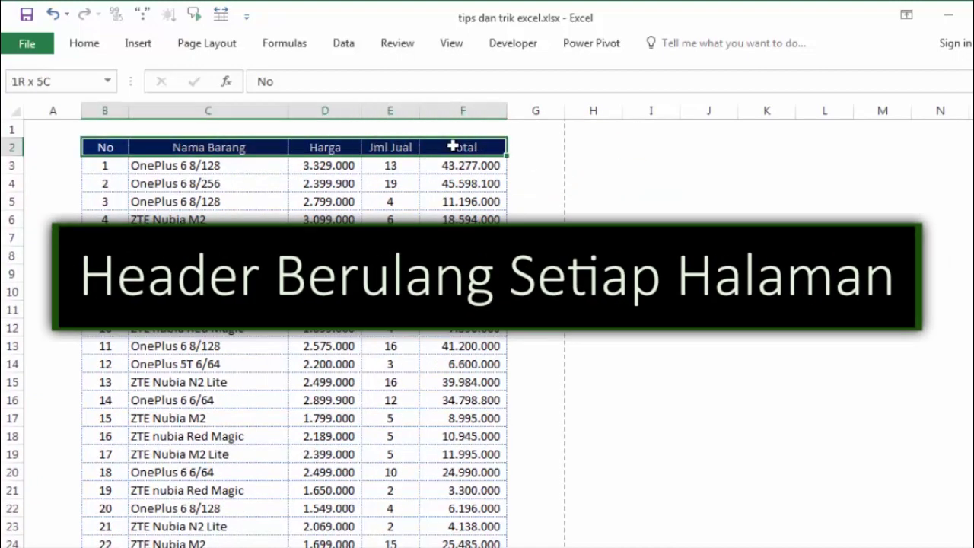
left_click(168, 185)
left_click_drag(112, 147, 478, 146)
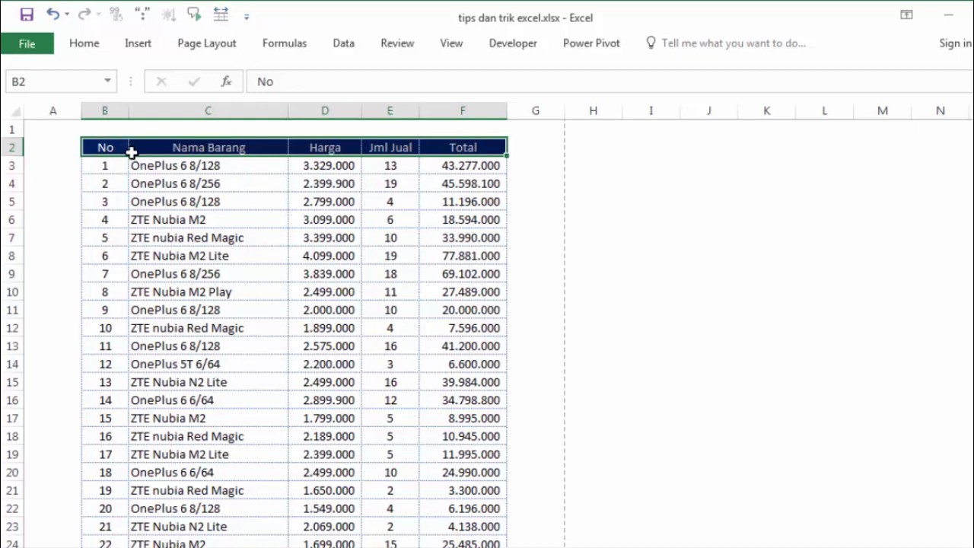
left_click_drag(115, 149, 477, 147)
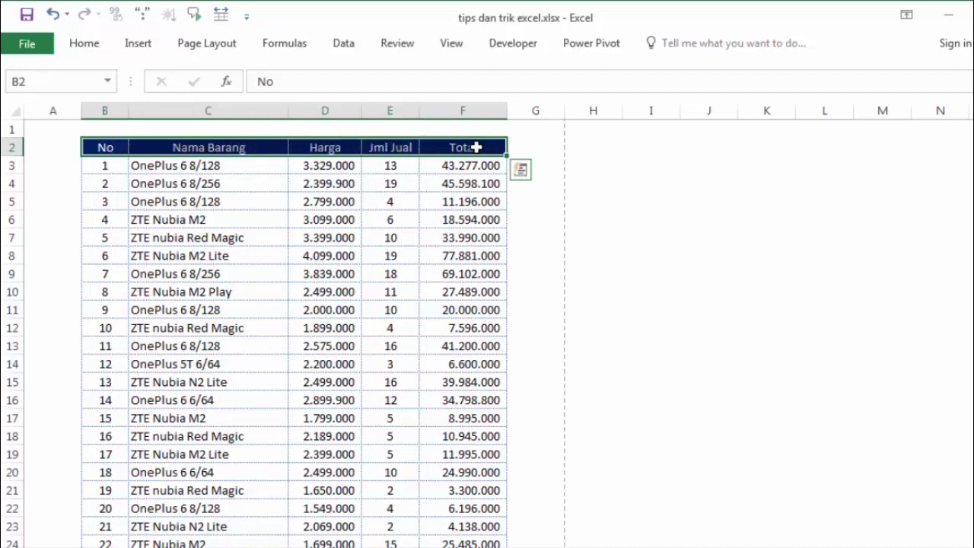
left_click(390, 292)
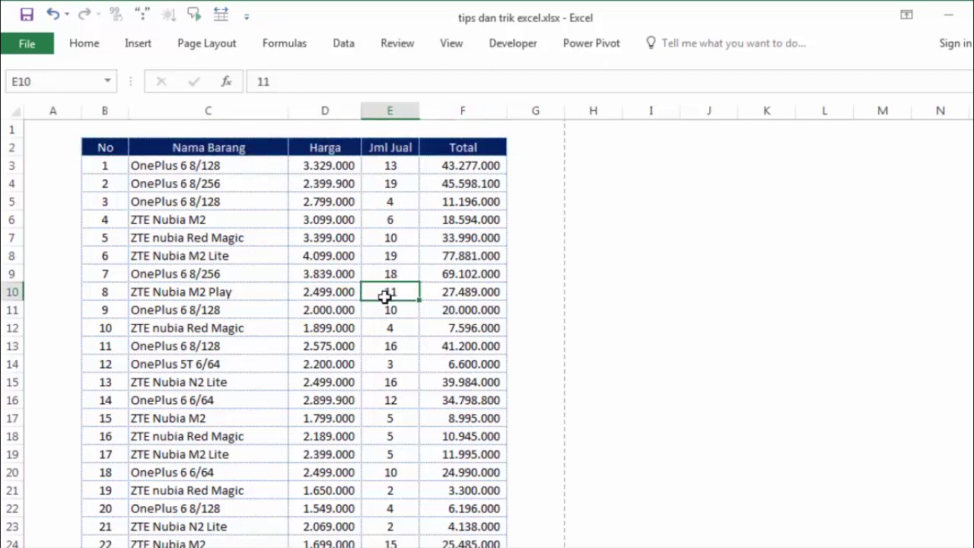
left_click(7, 145)
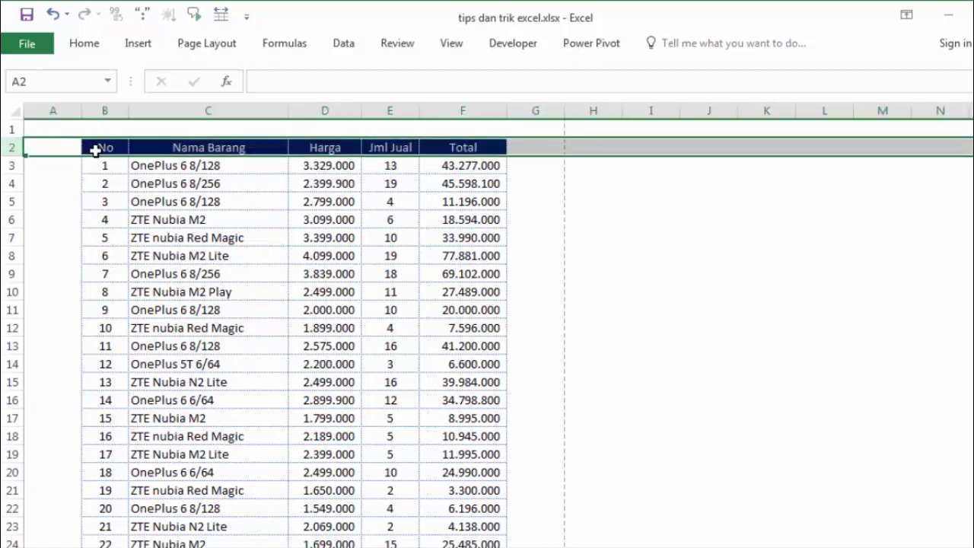
left_click(62, 80)
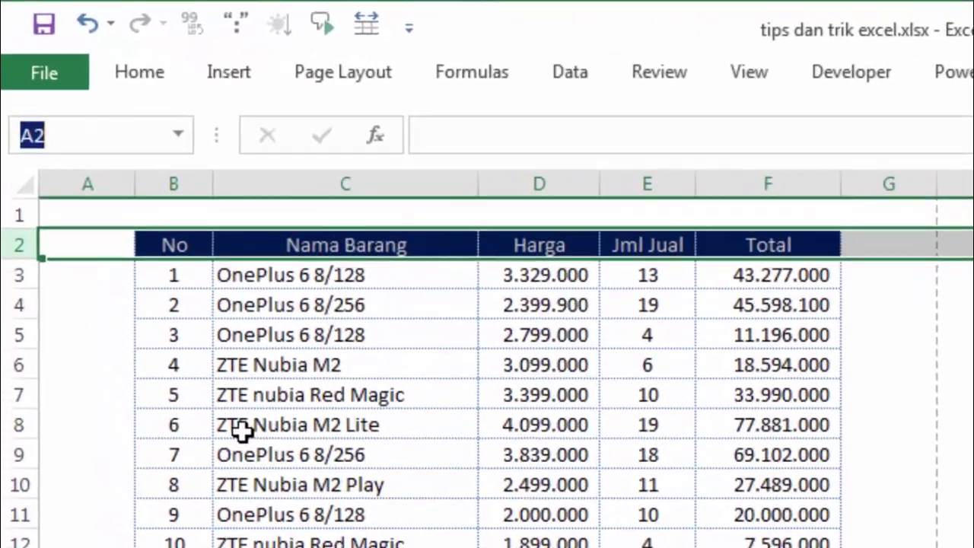
Step: Name row 2 'print_titles'
type("print_")
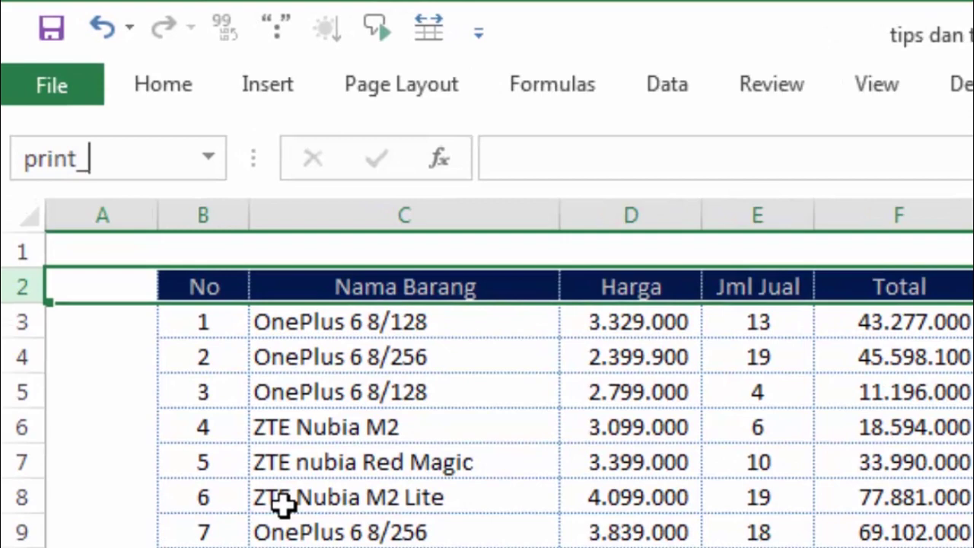
type("tit")
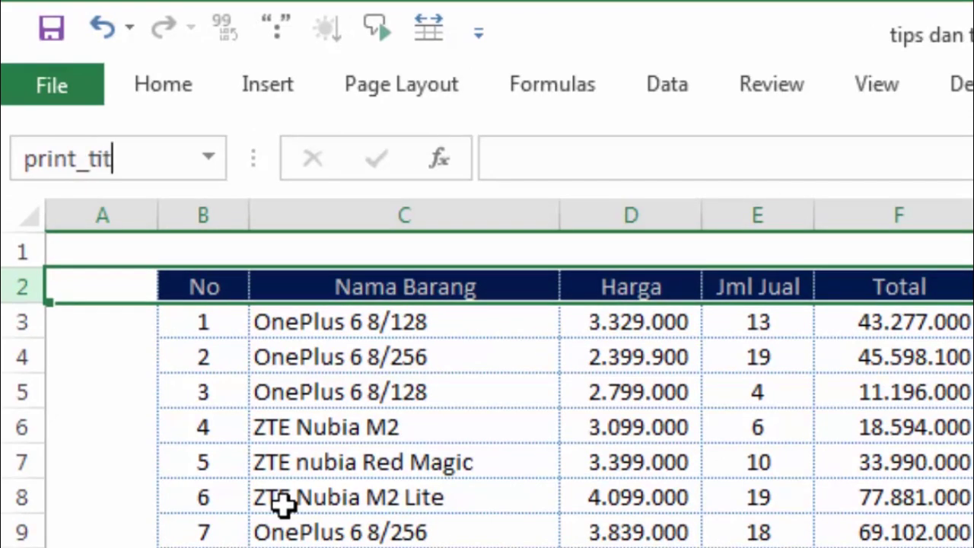
type("el")
key("BackSpace")
key("BackSpace")
type("le")
type("s")
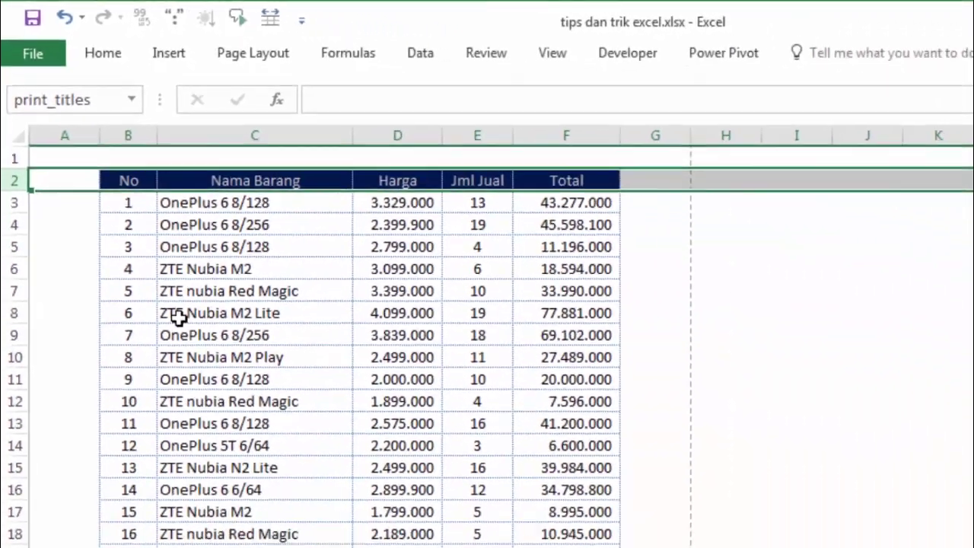
left_click(283, 502)
Step: Check the page break at row 48, return to the table top, and open print preview
scroll(233, 221, "down", 5)
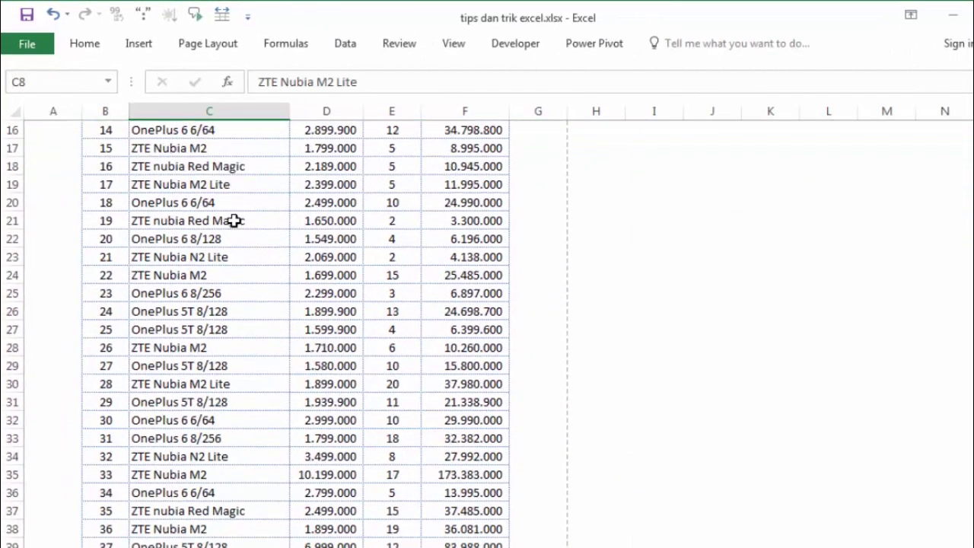
scroll(233, 221, "down", 6)
scroll(233, 221, "down", 6)
scroll(233, 231, "up", 3)
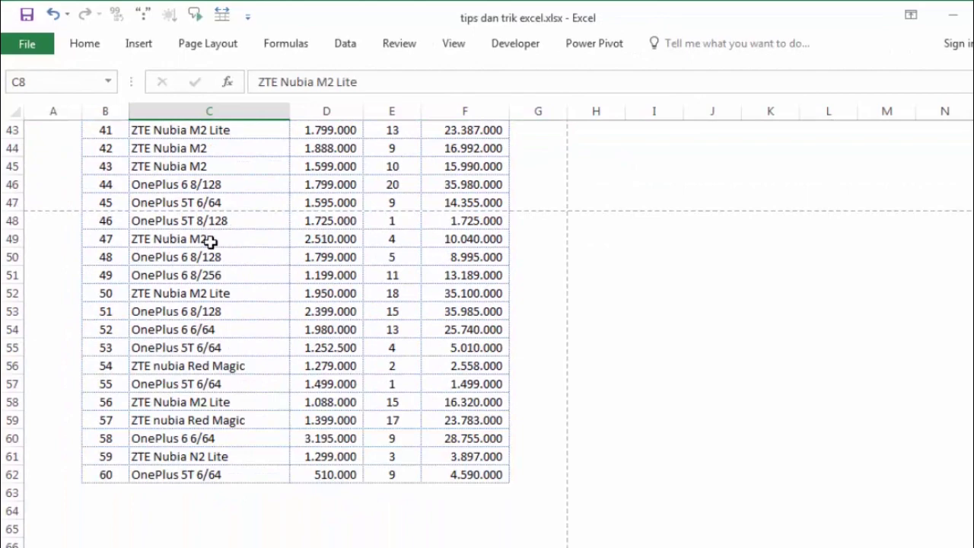
left_click(12, 221)
scroll(315, 251, "up", 4)
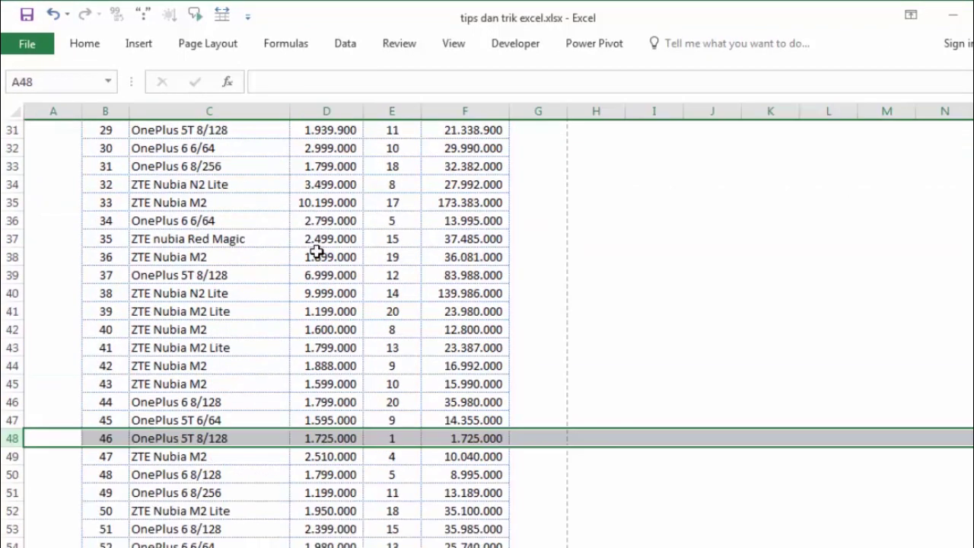
scroll(289, 242, "up", 7)
scroll(251, 228, "up", 3)
left_click(104, 148)
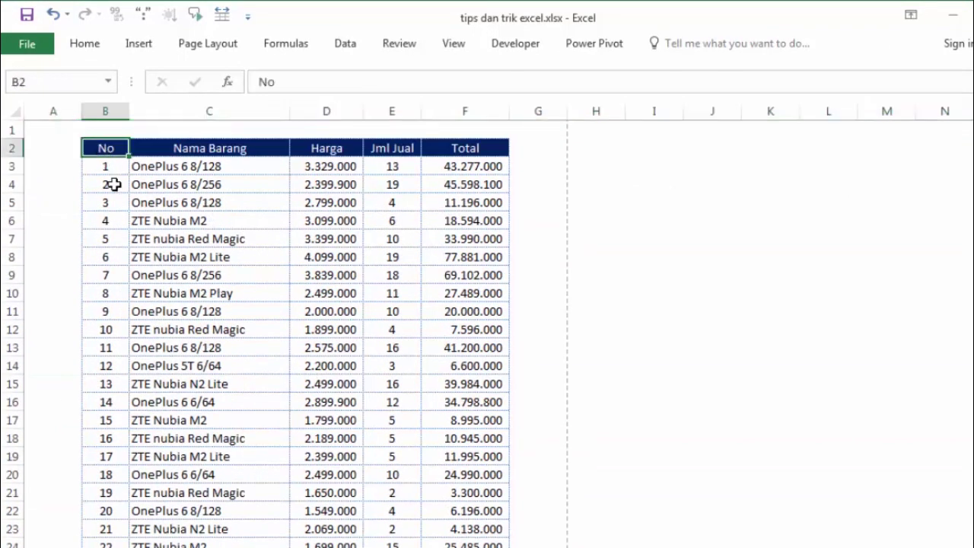
left_click(125, 201)
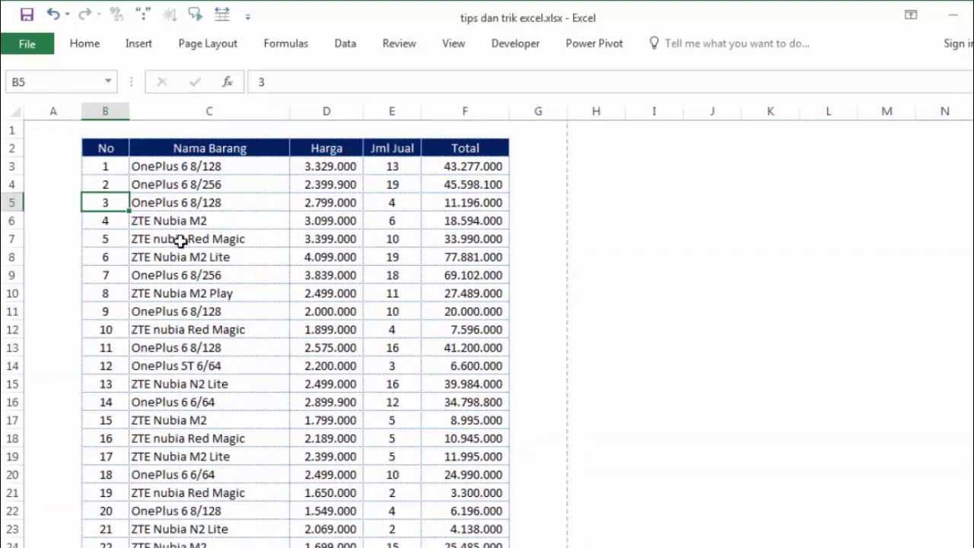
key("ctrl+p")
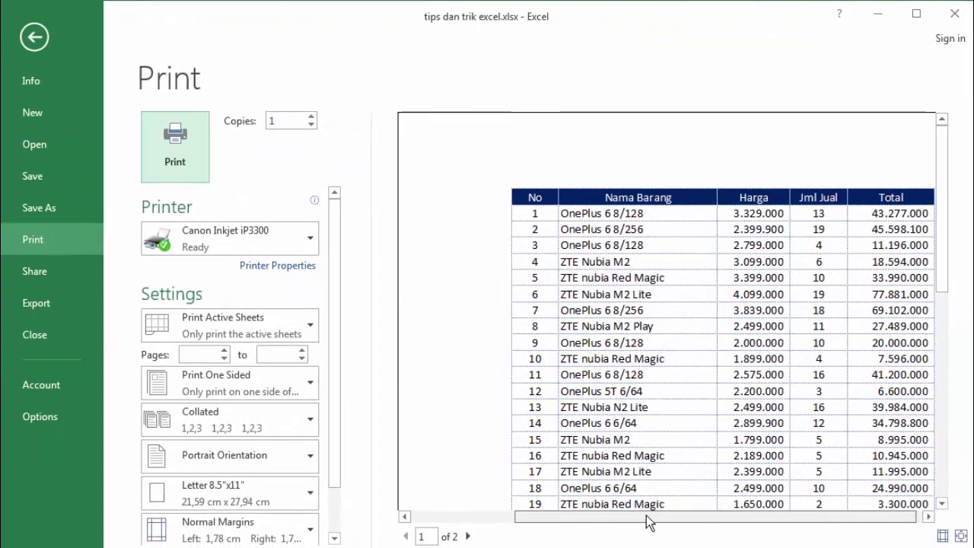
Step: View page 2 of the preview, items 46–60 under repeated headers, then close it
left_click(643, 518)
left_click_drag(643, 522, 611, 522)
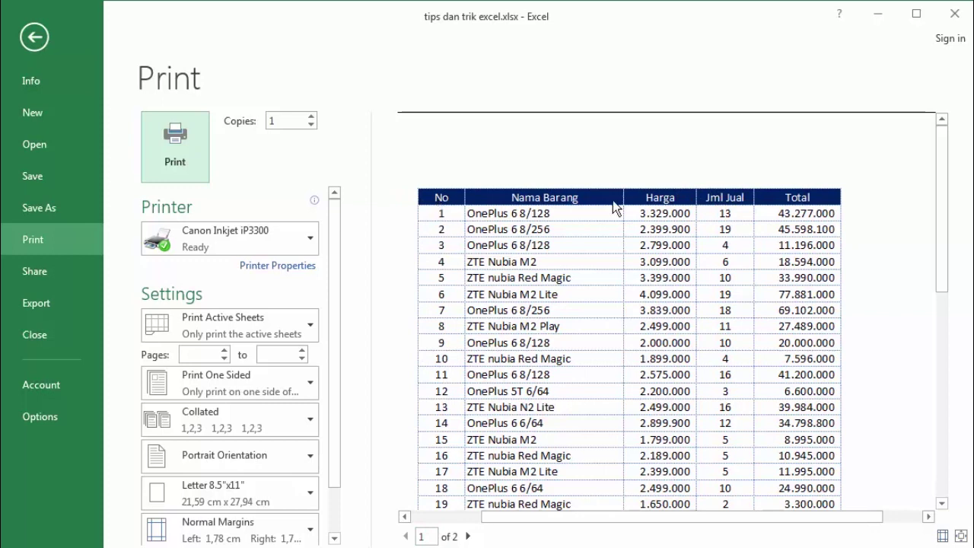
left_click(467, 537)
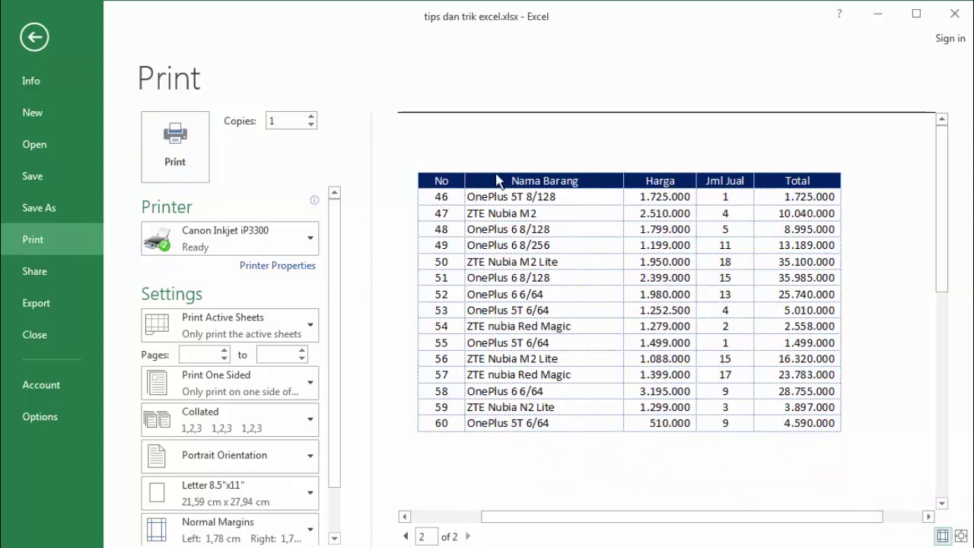
left_click(34, 37)
Step: Select the whole of row 48 in the sales table
left_click(200, 218)
scroll(201, 223, "down", 3)
scroll(201, 229, "down", 5)
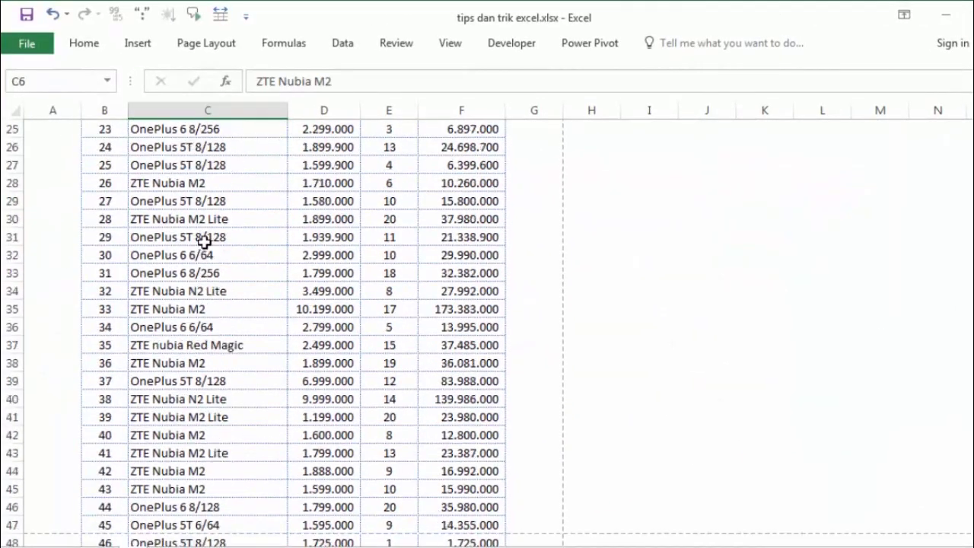
scroll(202, 237, "down", 3)
left_click(413, 380)
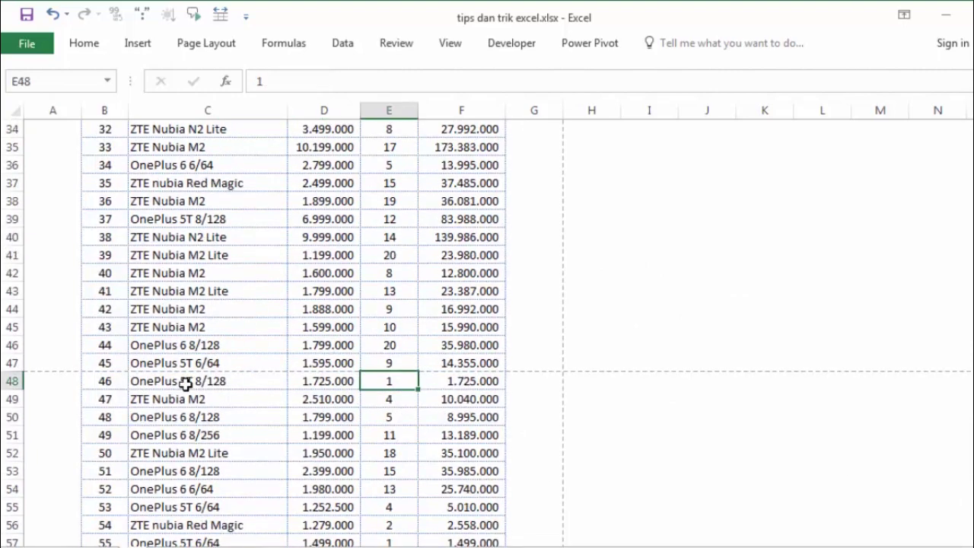
left_click(187, 380)
left_click(78, 380)
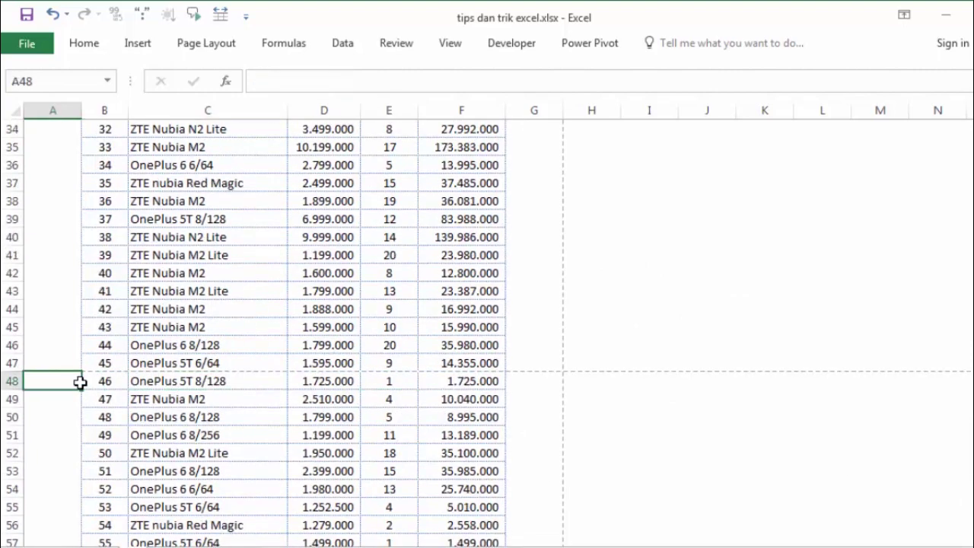
left_click(6, 381)
Step: Switch to the sheet with the Persentase column of 96 down to 6
scroll(109, 370, "up", 5)
scroll(109, 370, "up", 5)
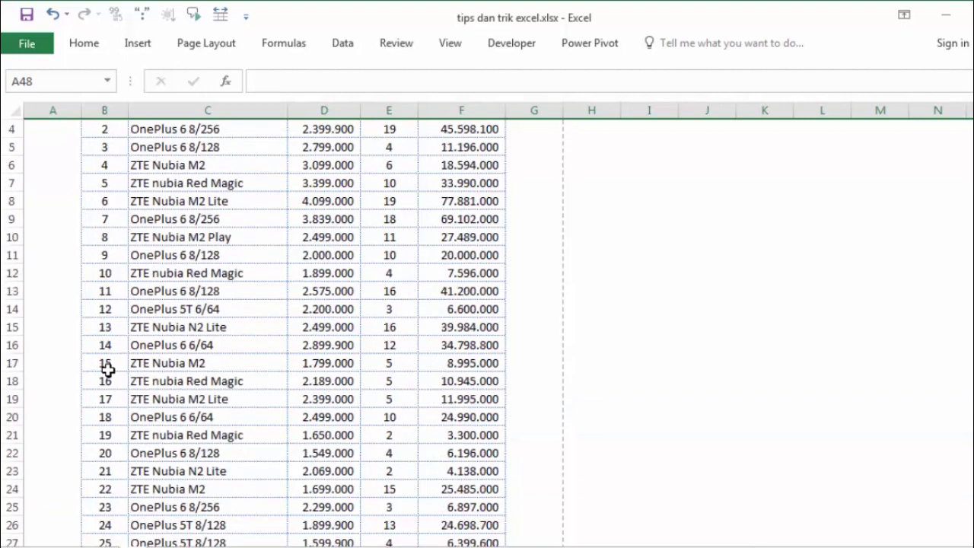
scroll(109, 370, "up", 1)
scroll(107, 376, "down", 5)
scroll(108, 376, "down", 4)
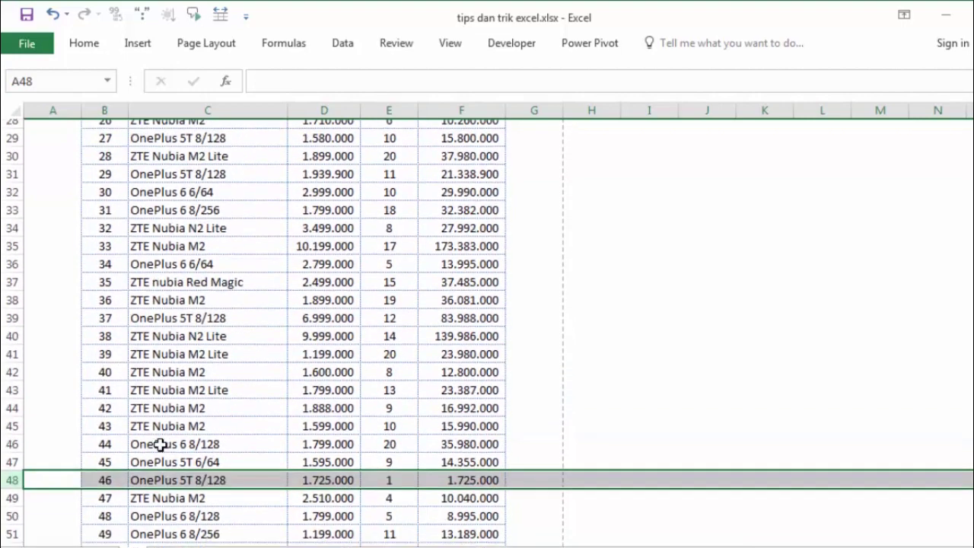
scroll(159, 446, "down", 3)
left_click(196, 399)
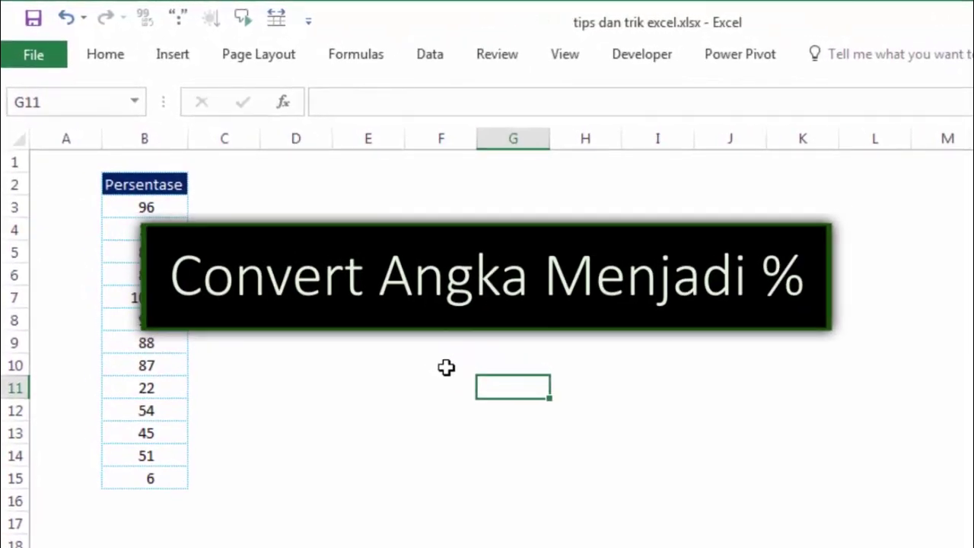
left_click(144, 204)
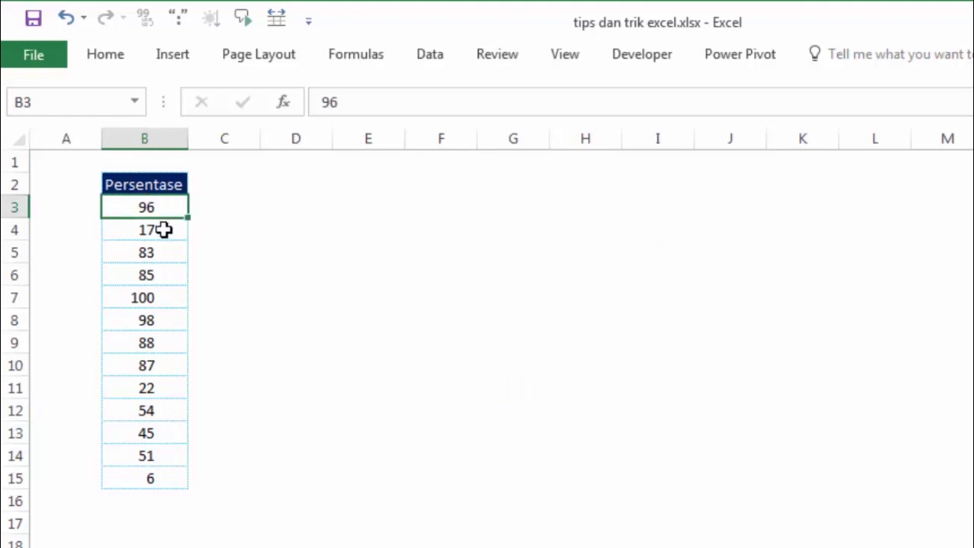
left_click(156, 298)
left_click(163, 431)
left_click(152, 200)
left_click(165, 256)
left_click(163, 205)
left_click(122, 56)
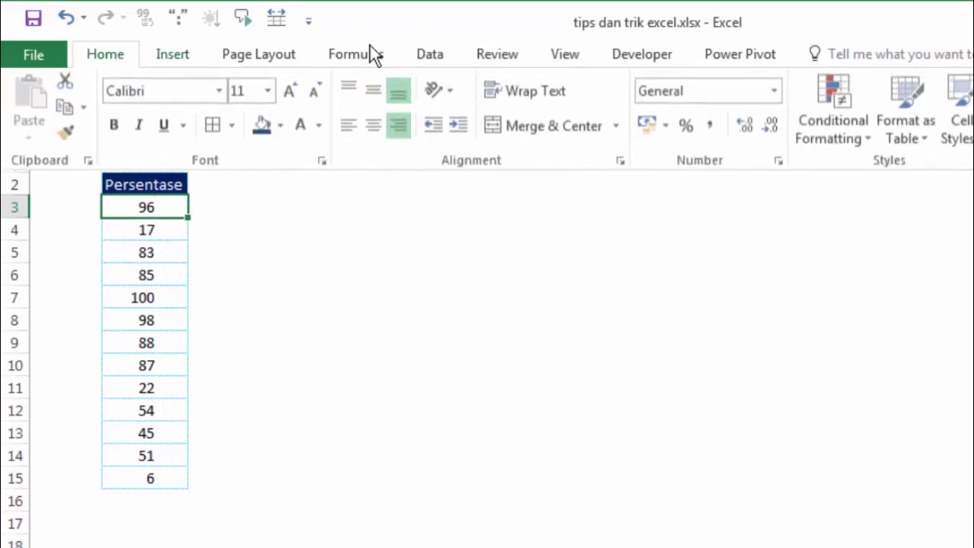
left_click(326, 194)
left_click(175, 225)
left_click(175, 207)
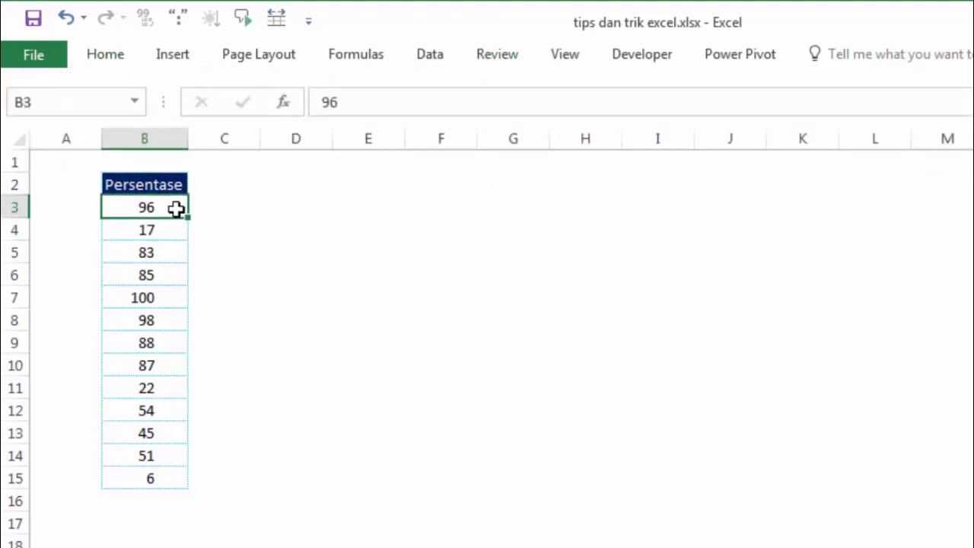
left_click_drag(175, 209, 141, 478)
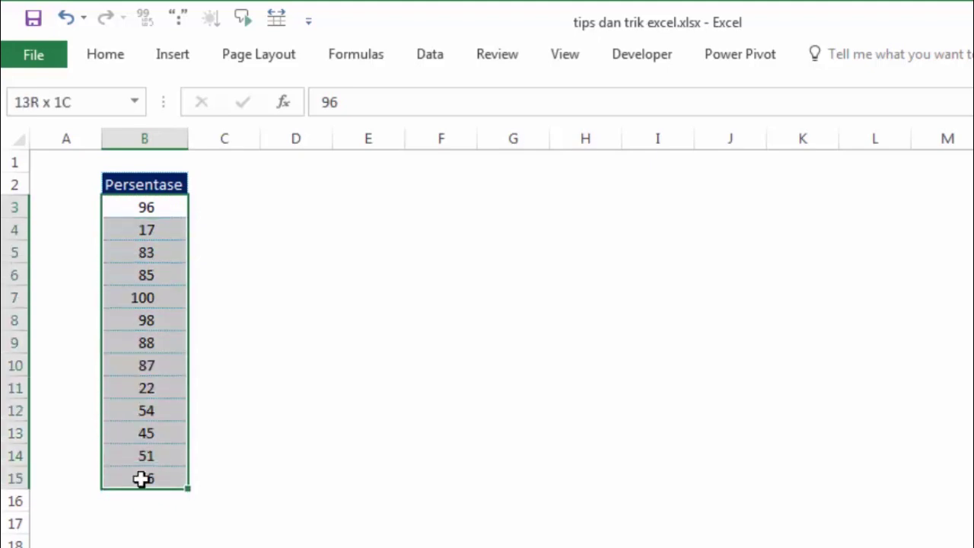
left_click(123, 58)
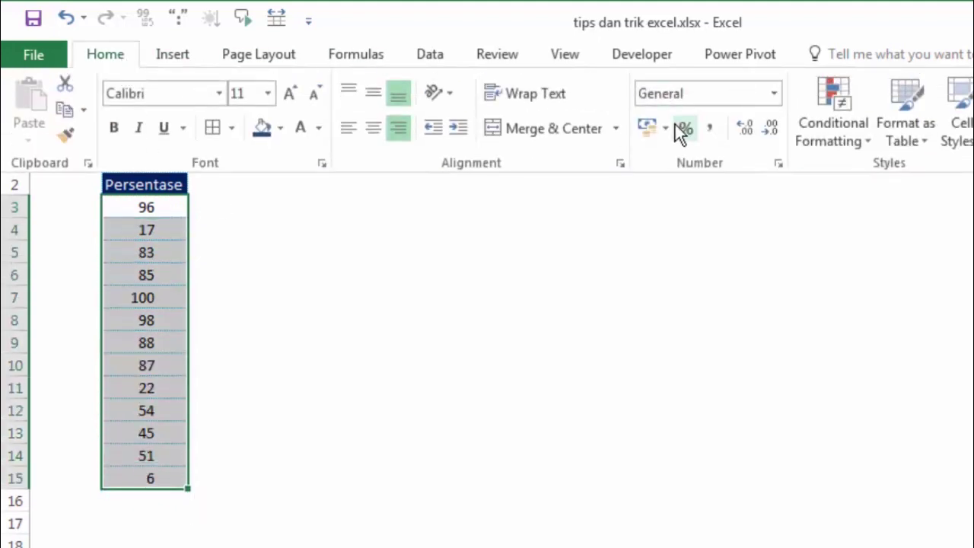
left_click(681, 128)
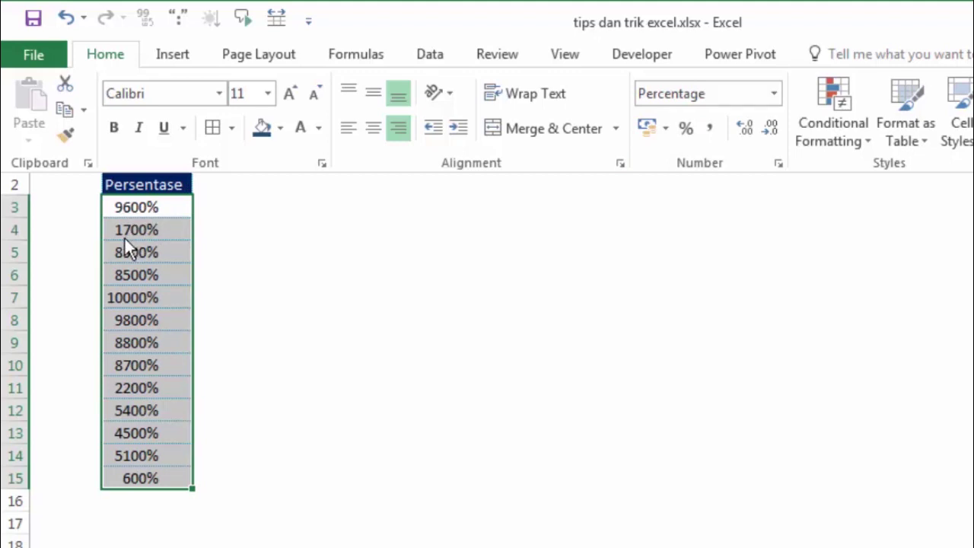
key("ctrl+shift+asciitilde")
key("ctrl+F1")
left_click(195, 222)
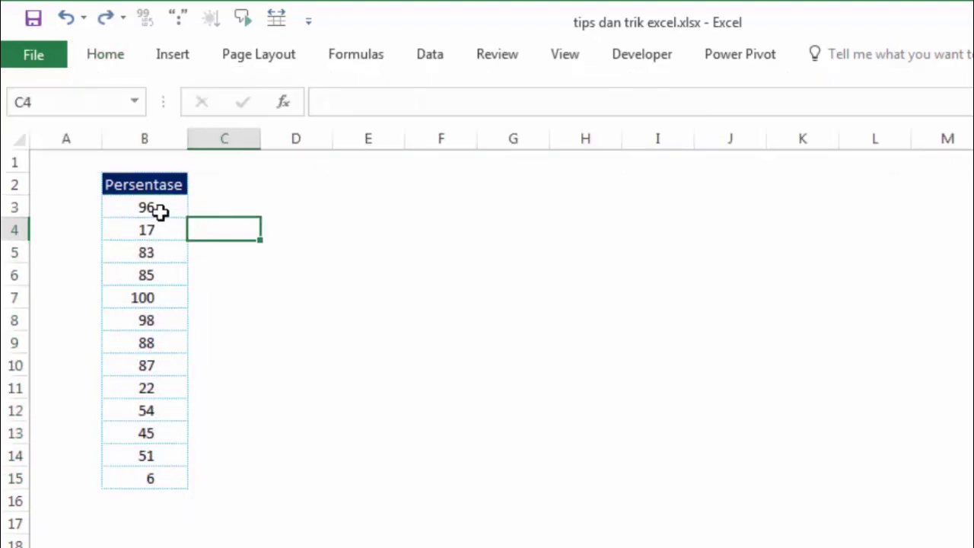
Step: Append % to 96, 17 and 83 in the Persentase column, then undo it
left_click(163, 277)
double_click(170, 211)
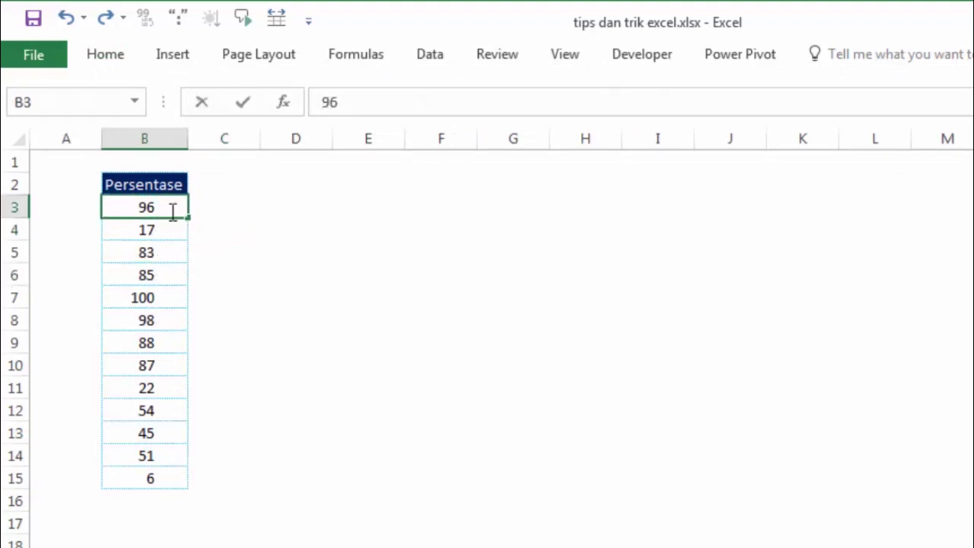
type("%")
key("Return")
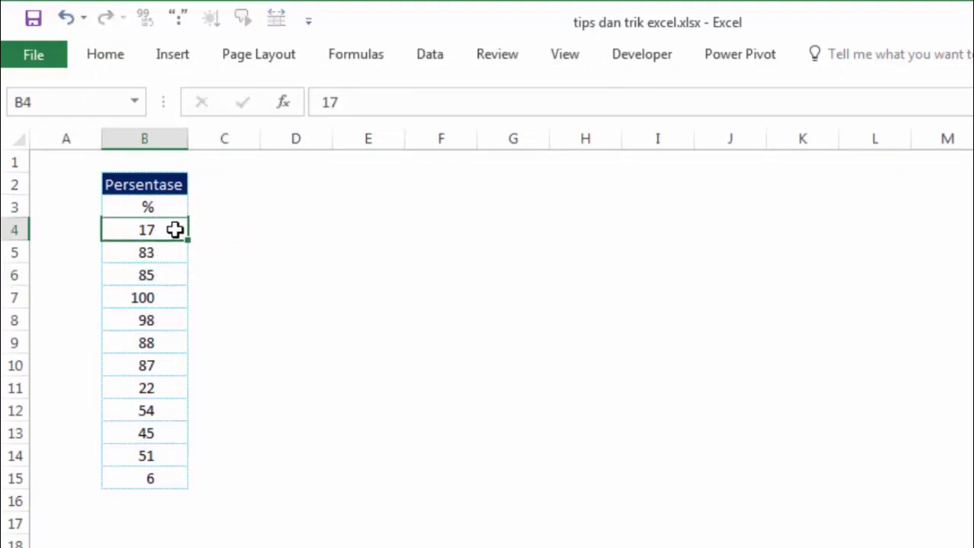
double_click(175, 229)
type("%")
key("Return")
double_click(170, 252)
type("%")
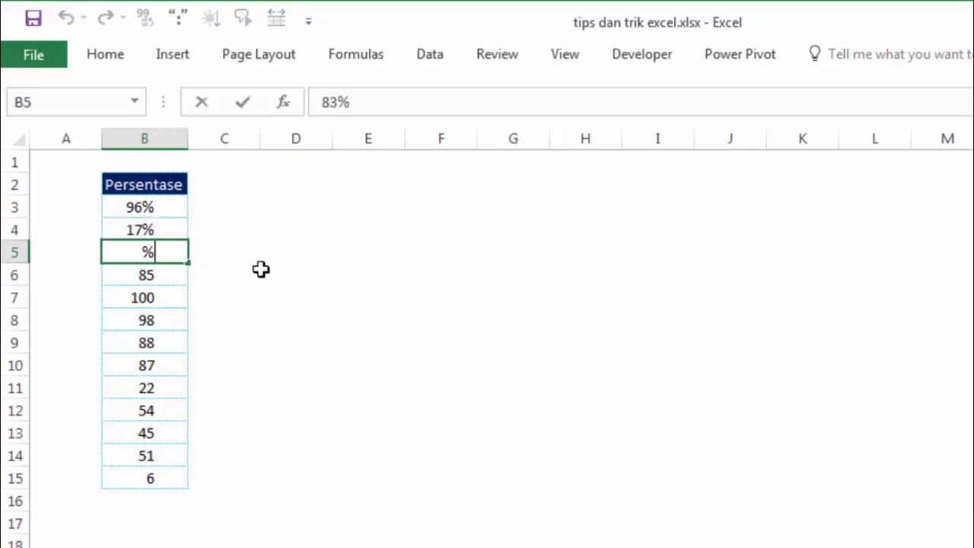
left_click(273, 272)
key("ctrl+z")
key("ctrl+z")
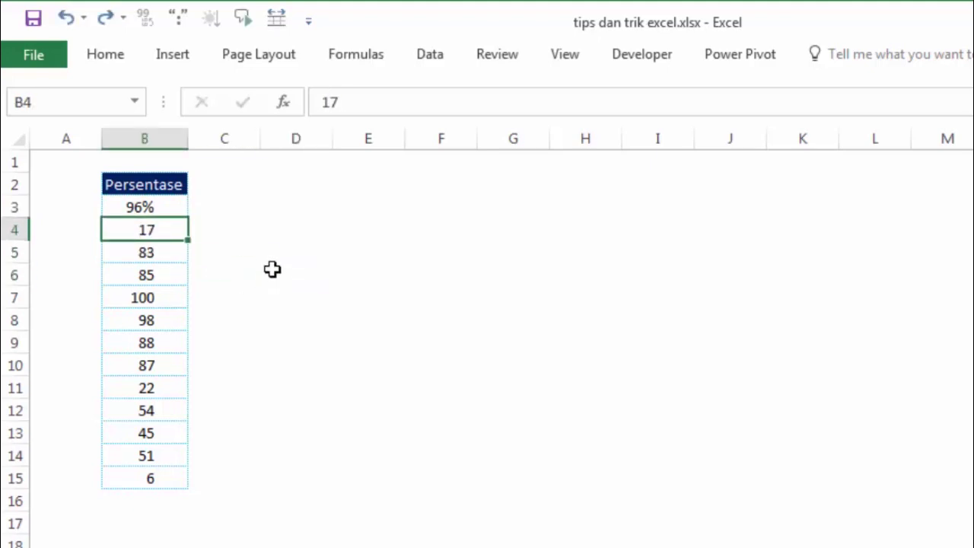
key("ctrl+z")
Step: Enter 1% in D3, copy it, and select the Persentase values 96 to 6
left_click(283, 254)
left_click(309, 205)
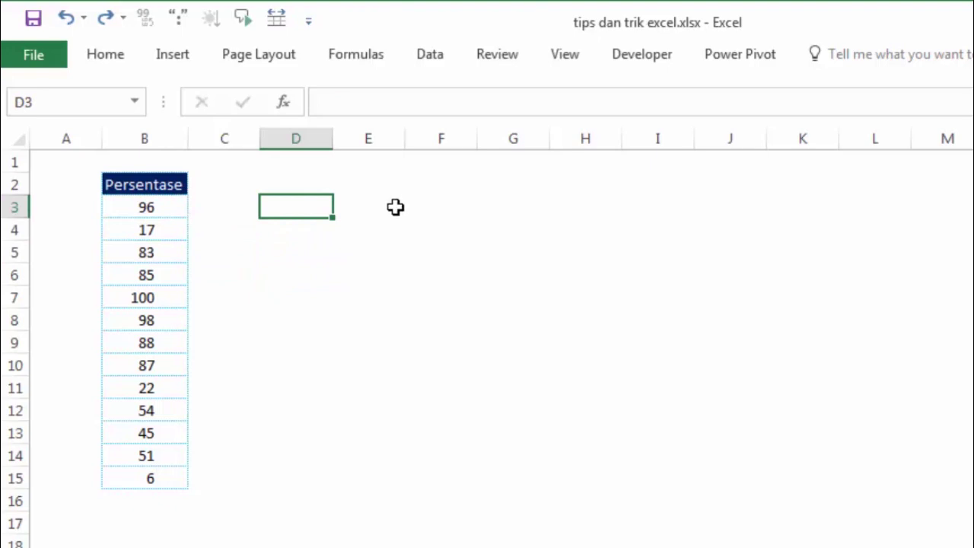
type("1")
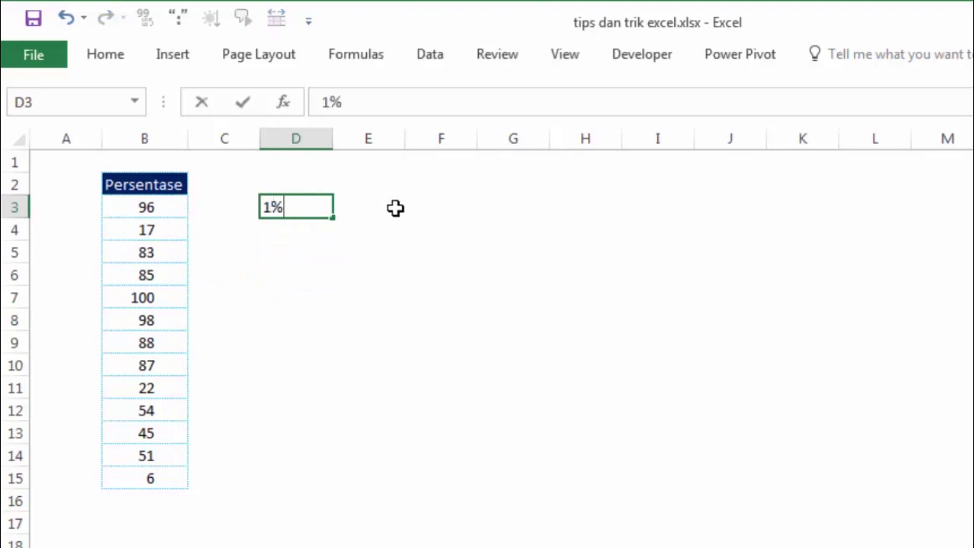
left_click(380, 288)
key("ctrl+z")
left_click(309, 191)
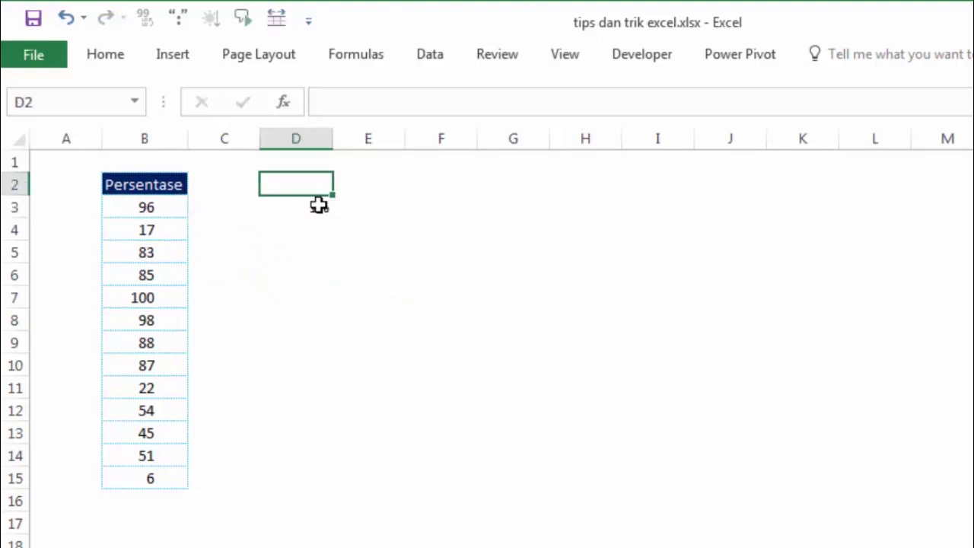
key("ctrl+y")
key("ctrl+c")
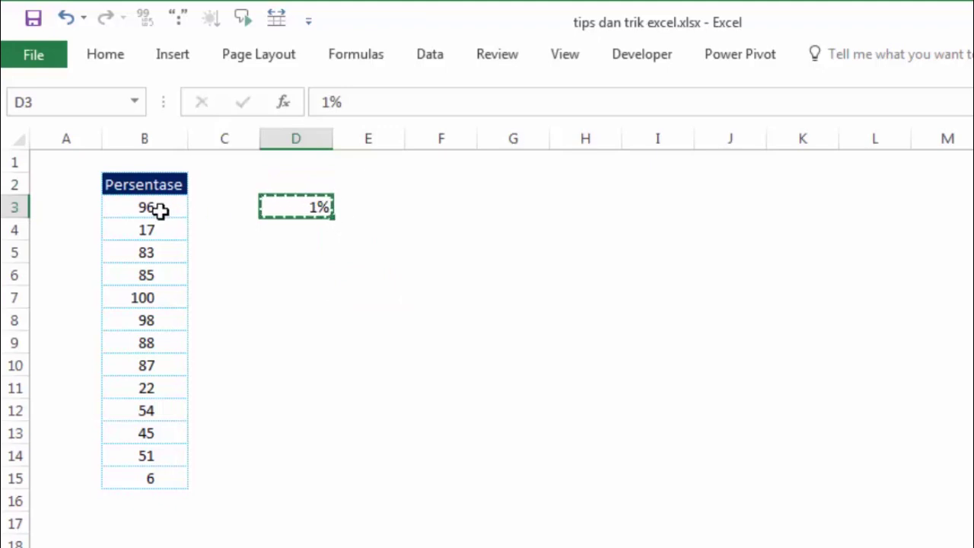
left_click_drag(159, 210, 157, 478)
Step: Paste Special with Multiply using the copied 1%, turning the Persentase values into 96% to 6%
right_click(163, 228)
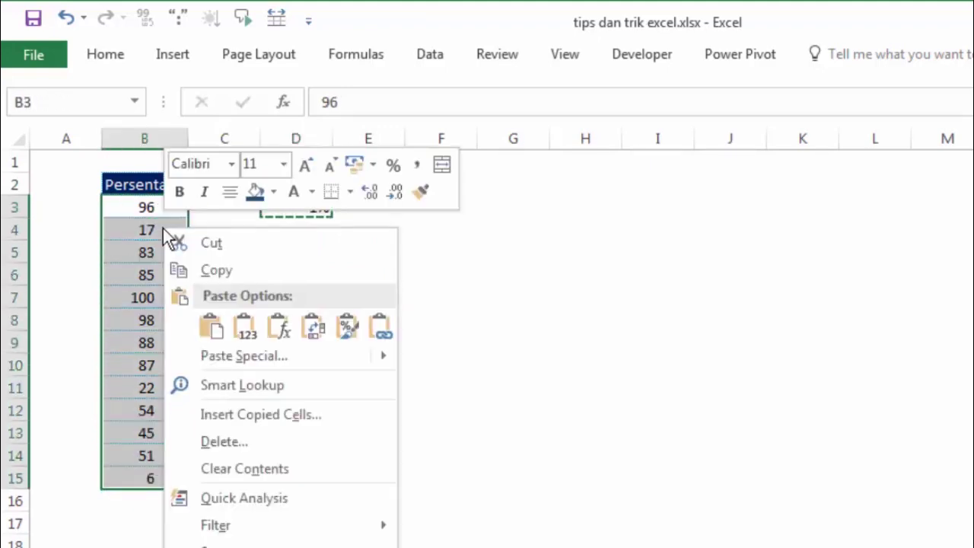
left_click(271, 361)
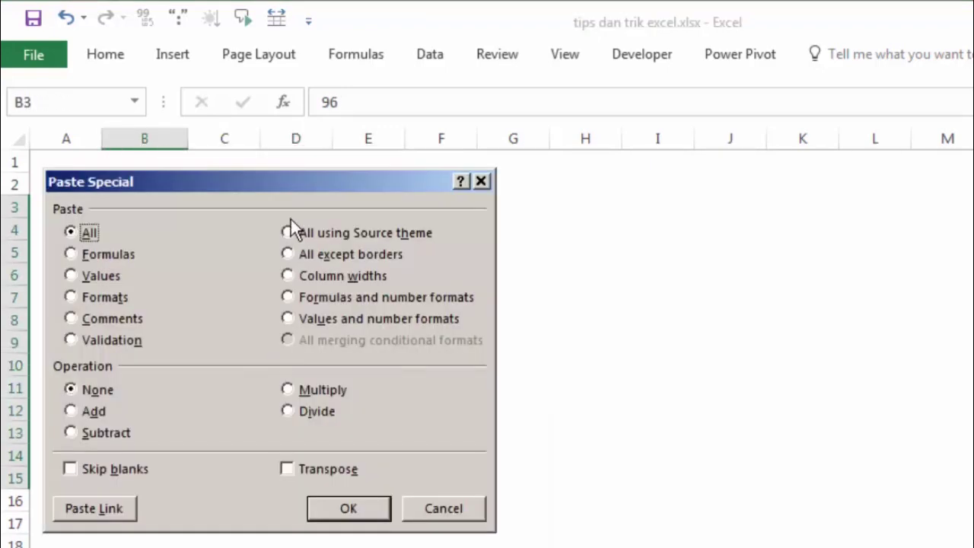
left_click_drag(289, 184, 614, 162)
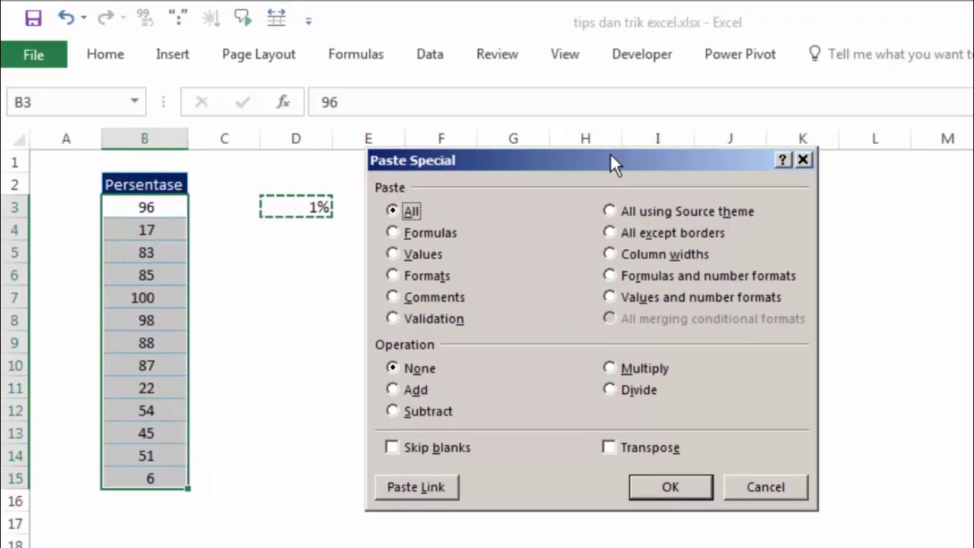
left_click(633, 369)
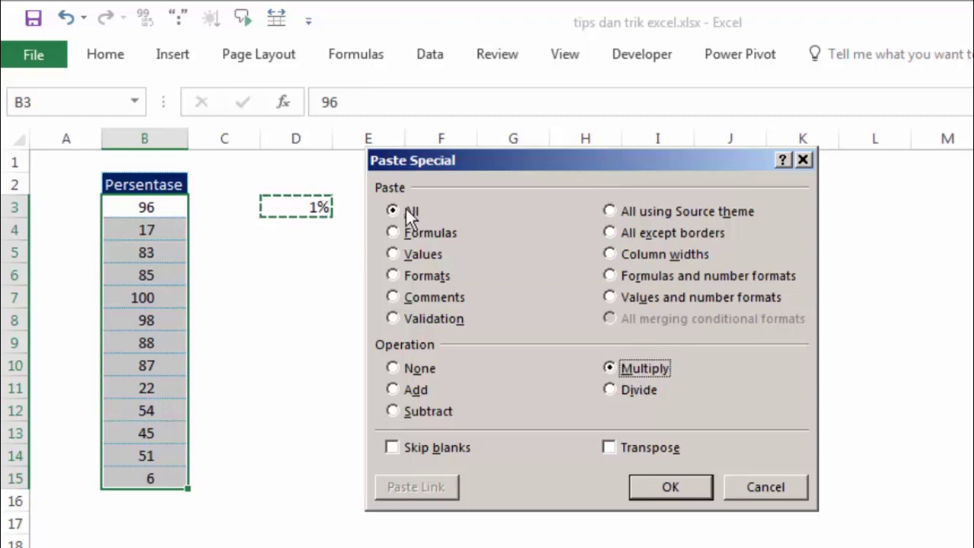
left_click(666, 481)
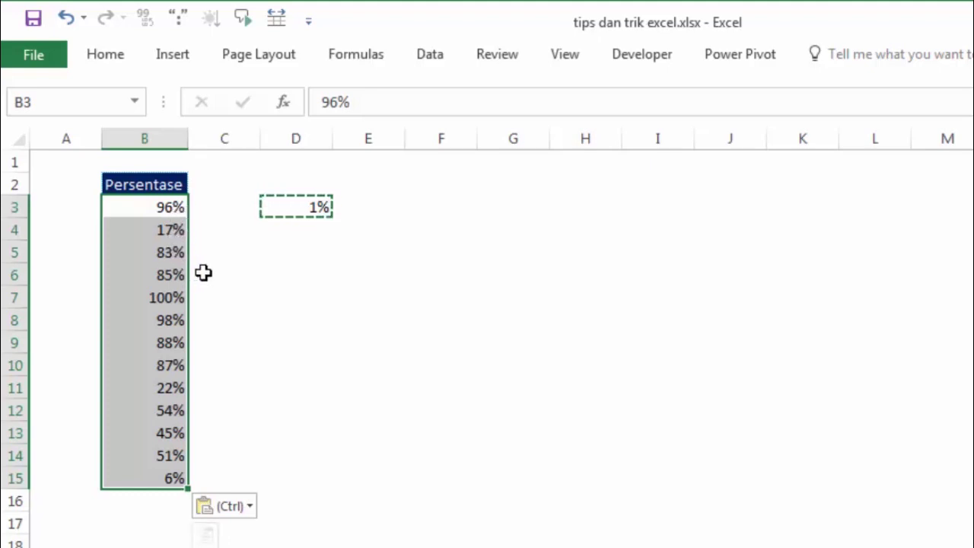
key("ctrl")
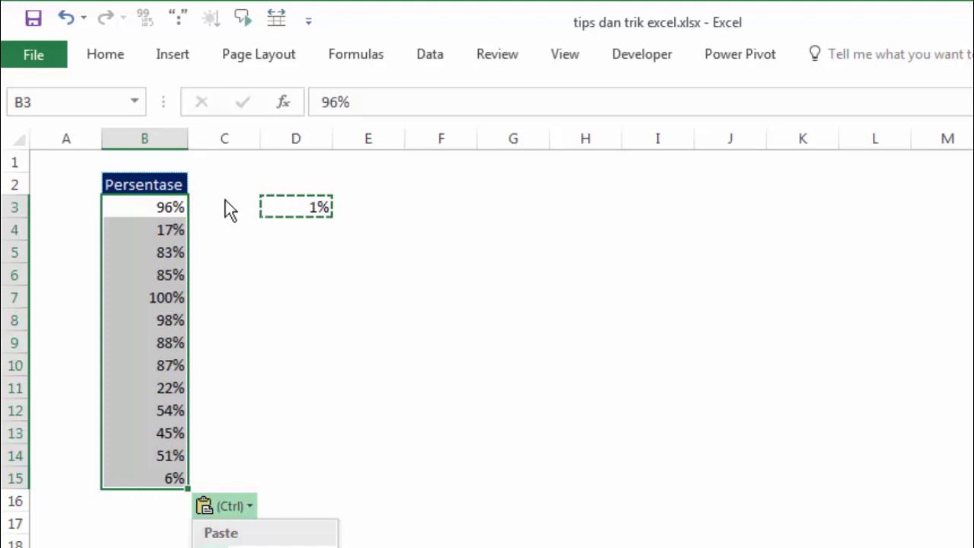
key("Escape")
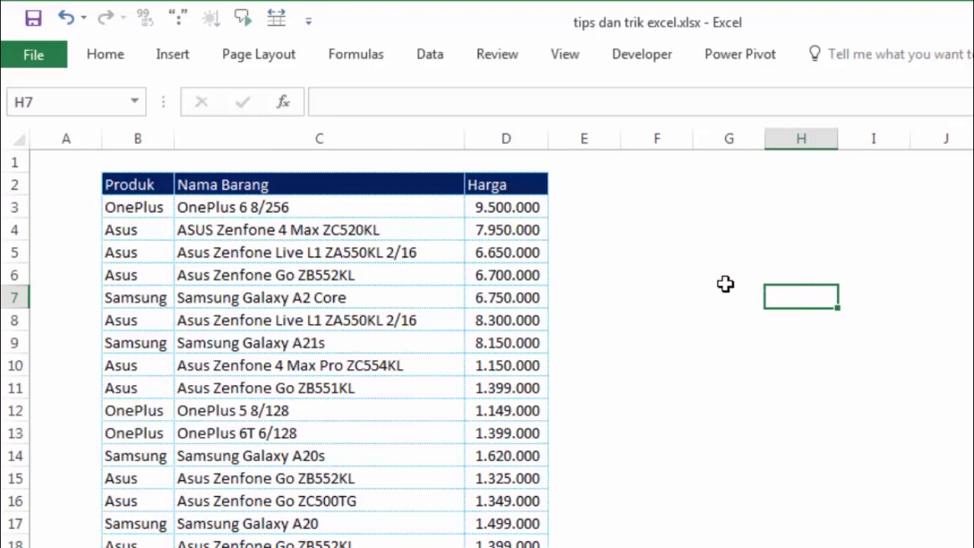
left_click(680, 278)
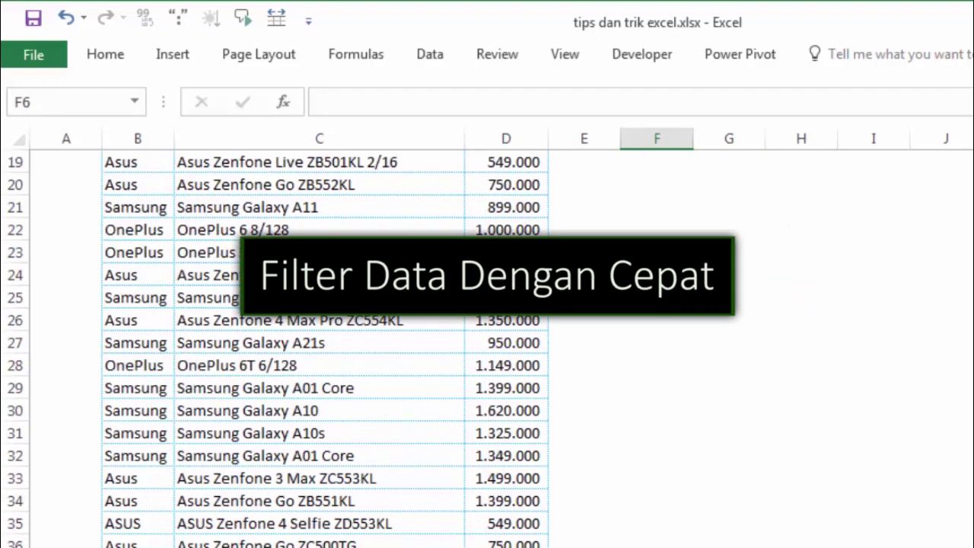
left_click(320, 275)
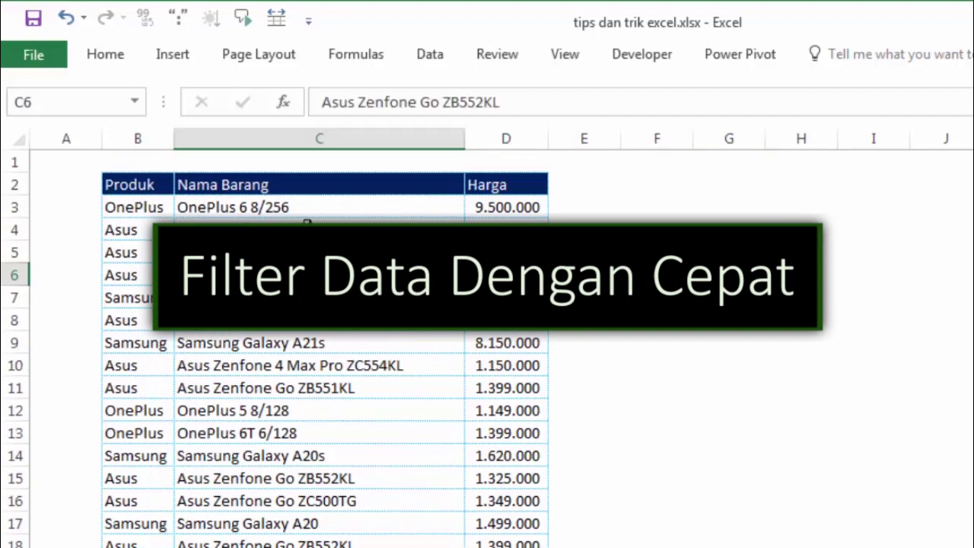
left_click(310, 252)
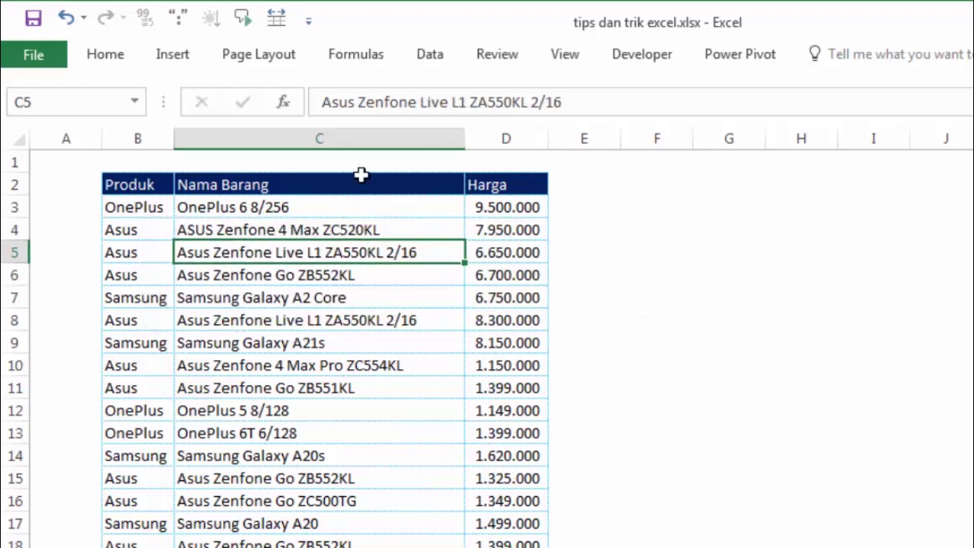
left_click(138, 201)
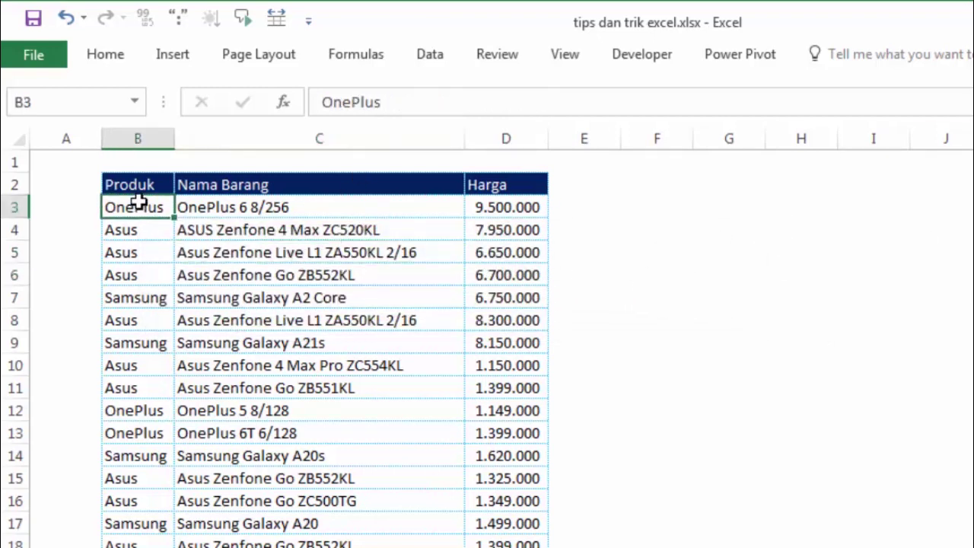
left_click(256, 189)
left_click(776, 248)
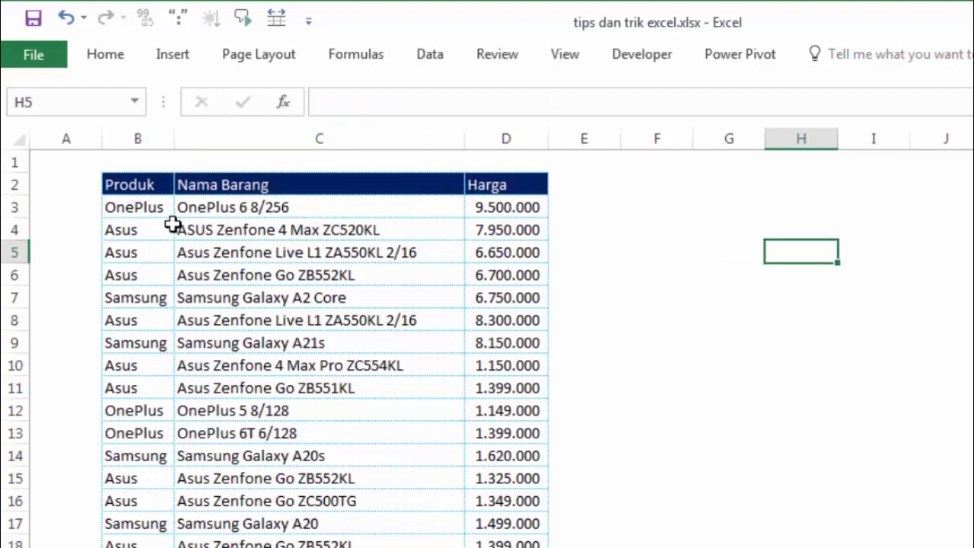
left_click(143, 211)
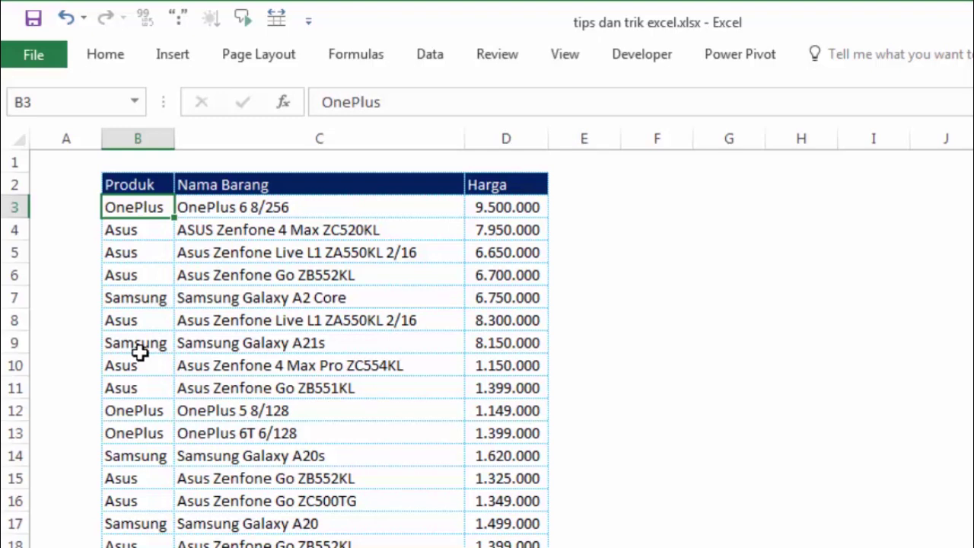
left_click(266, 275)
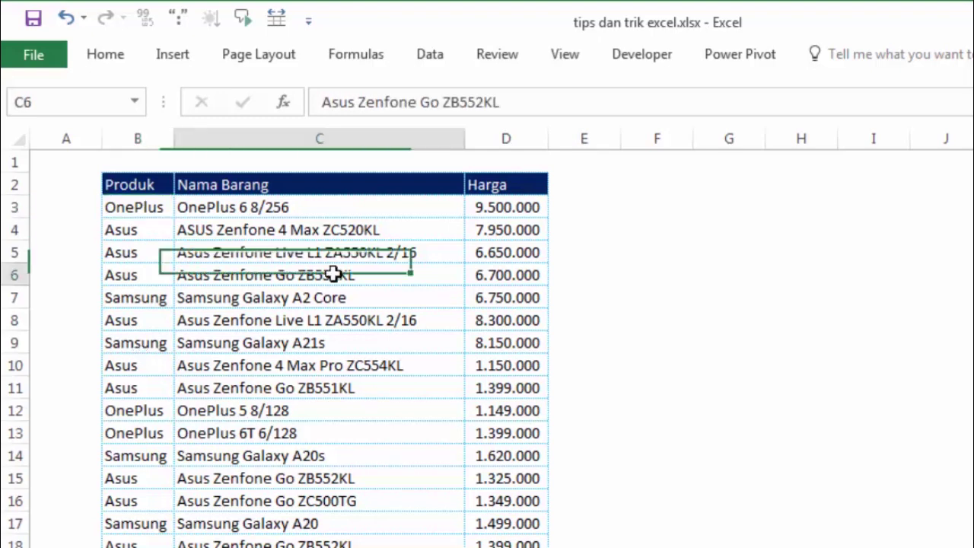
left_click(146, 212)
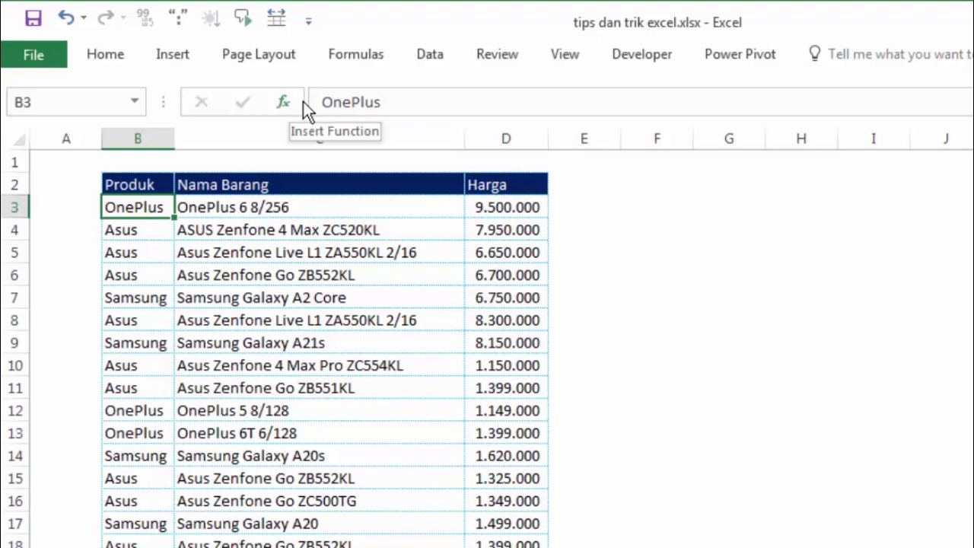
Step: Filter the table to OnePlus rows only and check it in print preview
right_click(150, 207)
mouse_move(171, 429)
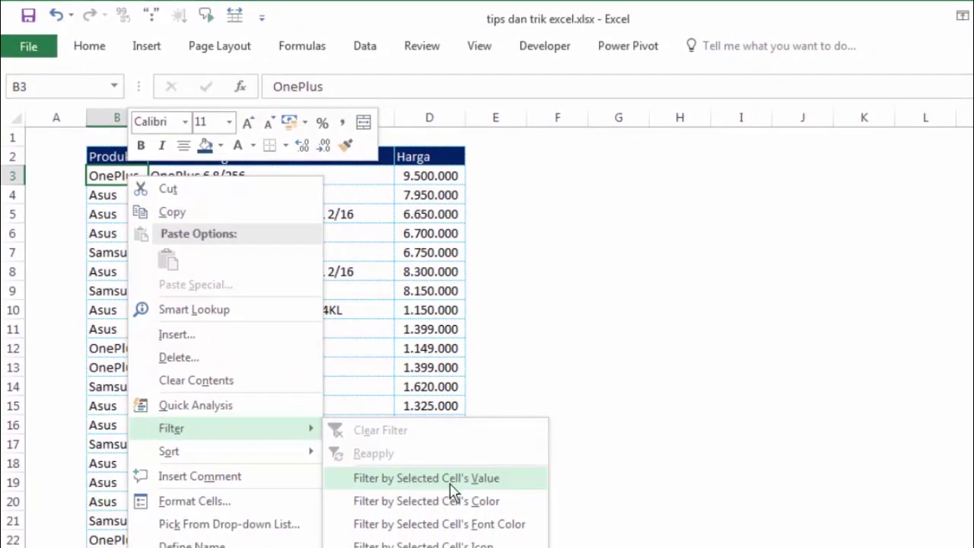
left_click(454, 479)
left_click(381, 364)
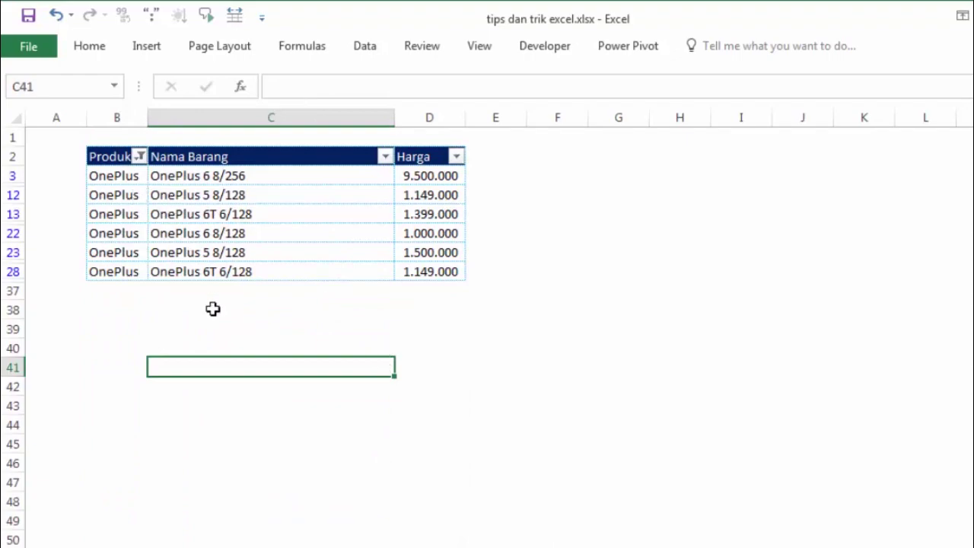
key("ctrl+p")
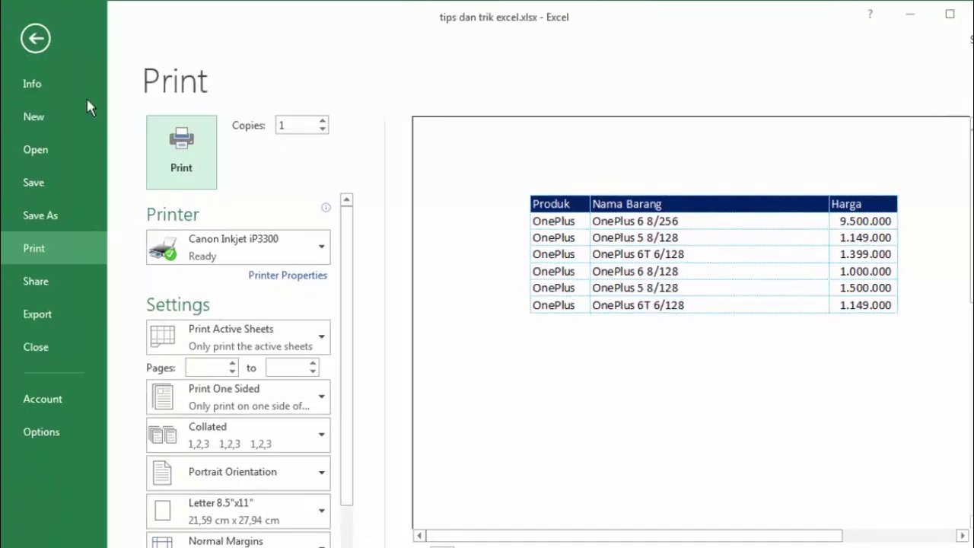
left_click(32, 40)
Step: Clear the Produk filter, then filter the table to Asus rows only
left_click(294, 313)
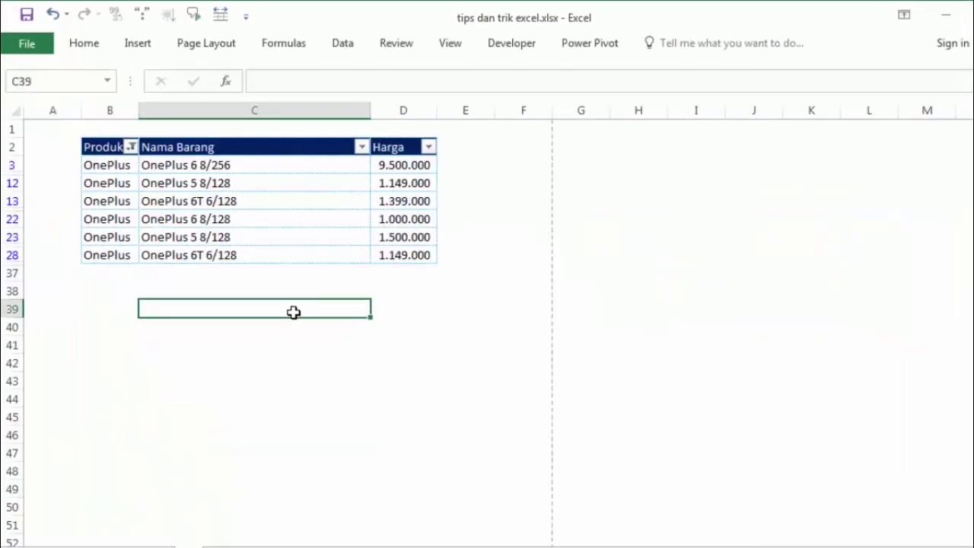
left_click(131, 147)
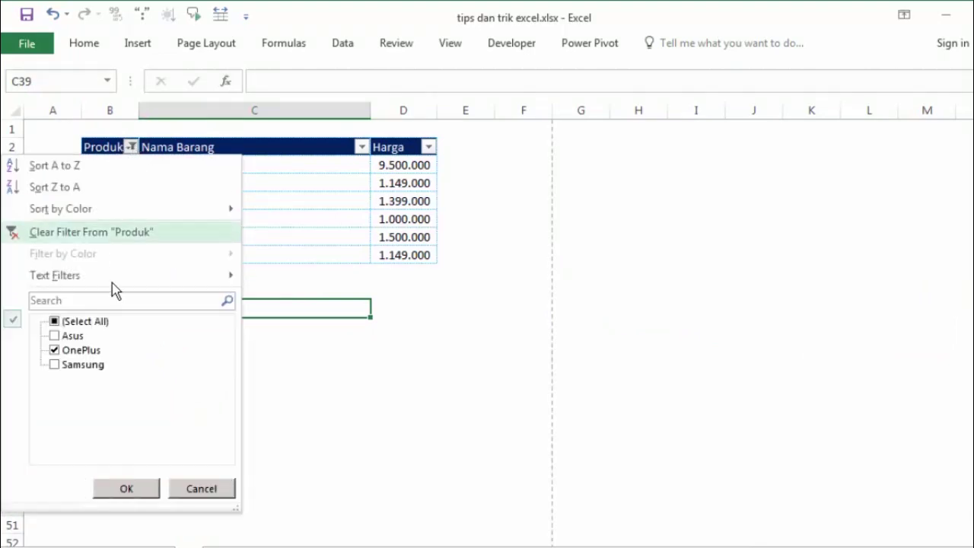
left_click(102, 323)
left_click(141, 487)
left_click(305, 291)
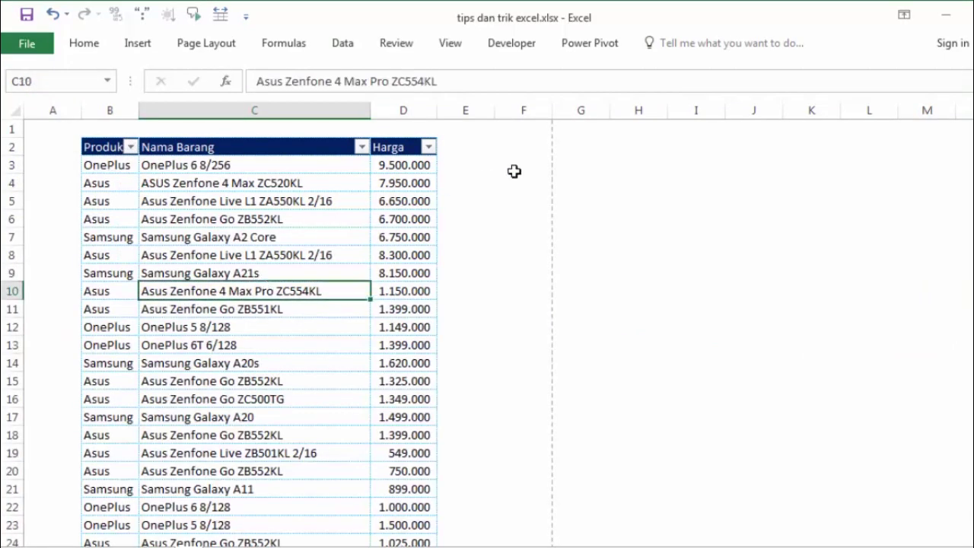
right_click(119, 183)
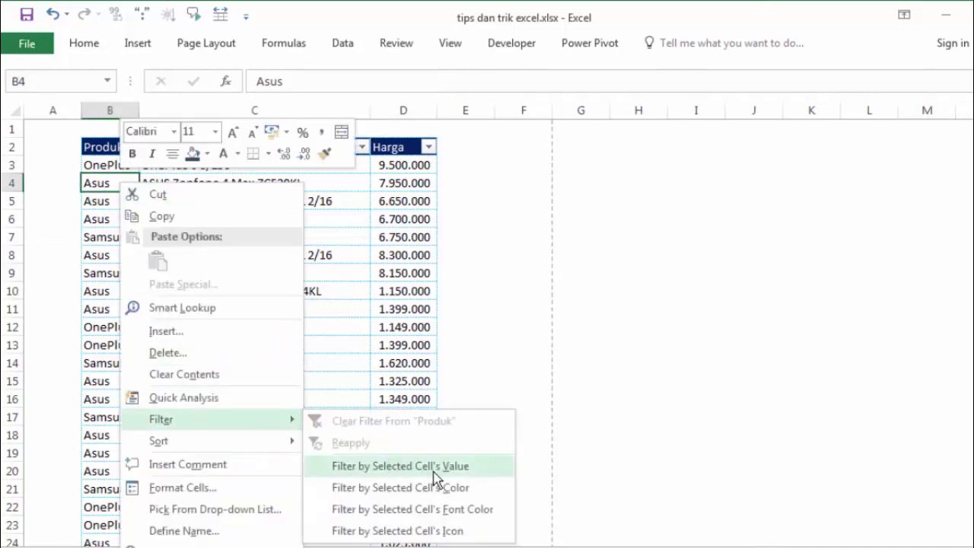
left_click(442, 473)
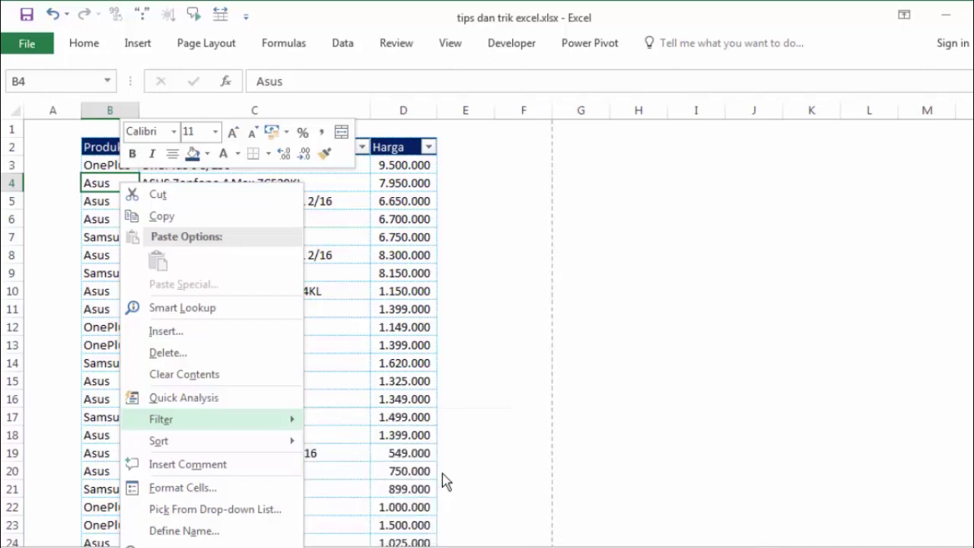
left_click(581, 291)
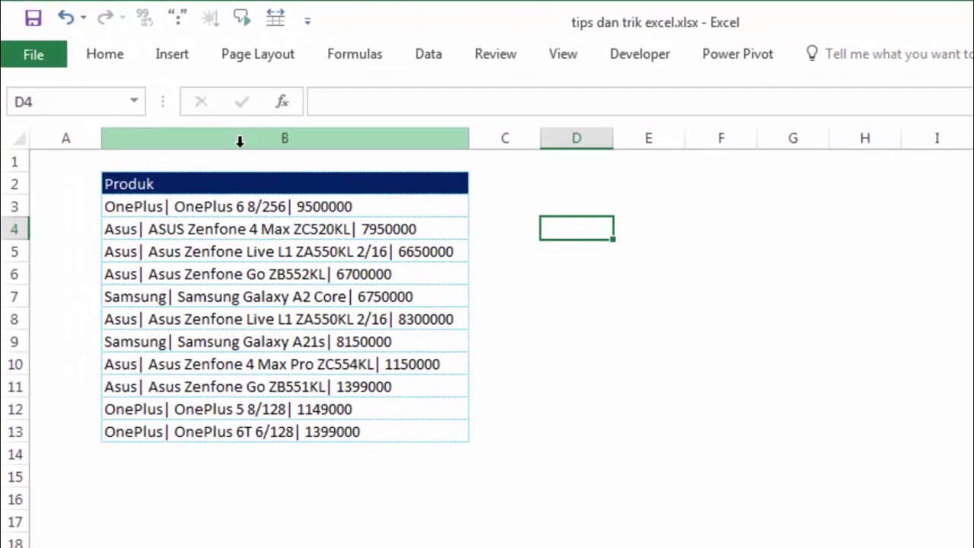
Step: Review the pipe-joined Produk entries, then select B3:B13 and show the Data tab tools
left_click(140, 200)
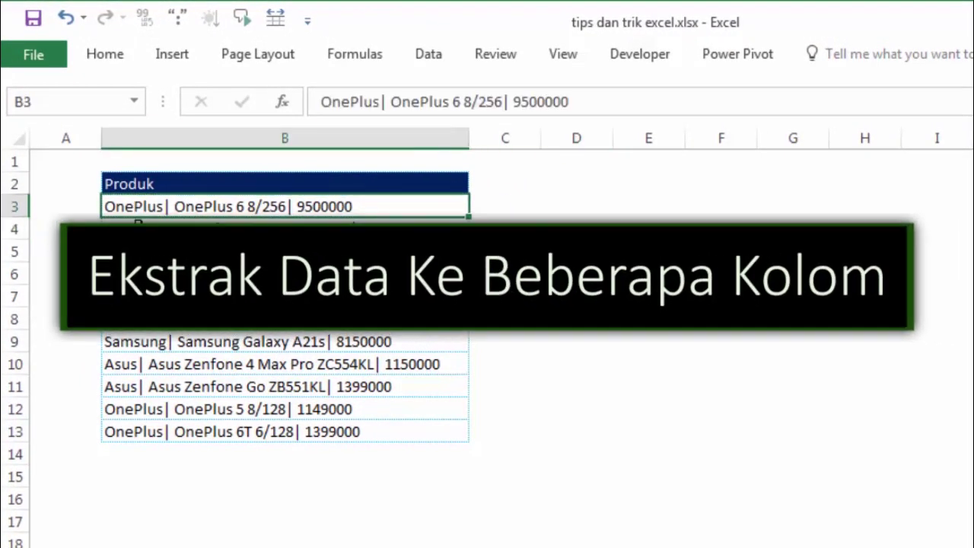
left_click(145, 229)
left_click(228, 297)
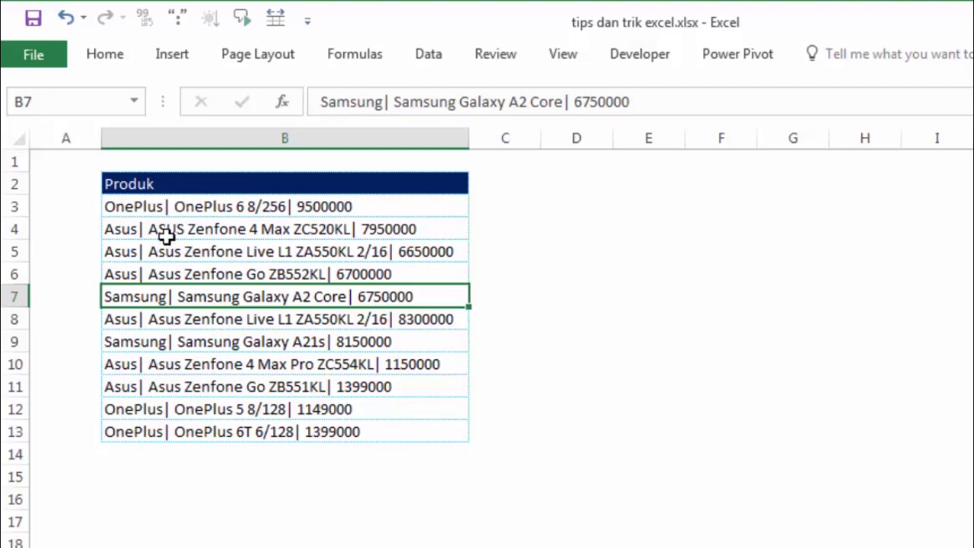
left_click(169, 227)
left_click(166, 209)
left_click(145, 244)
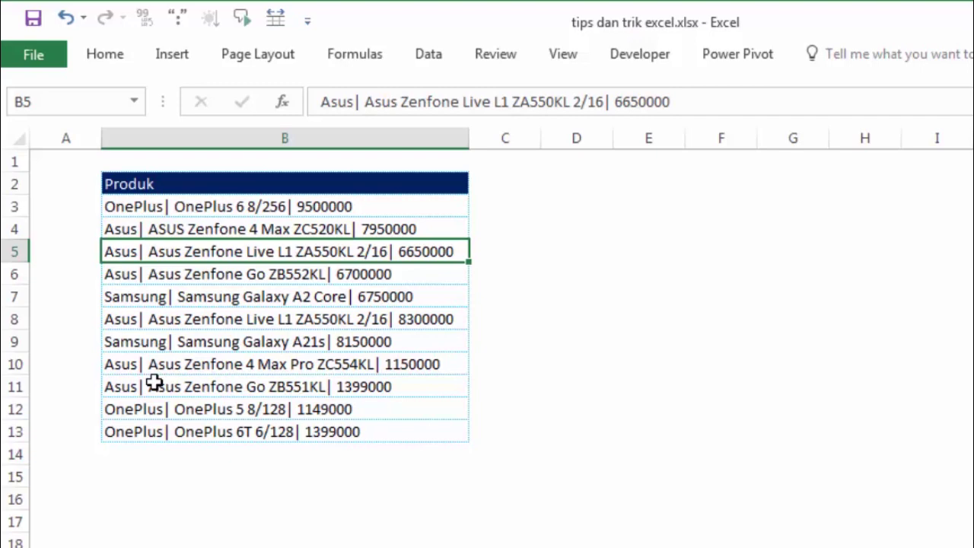
left_click(163, 317)
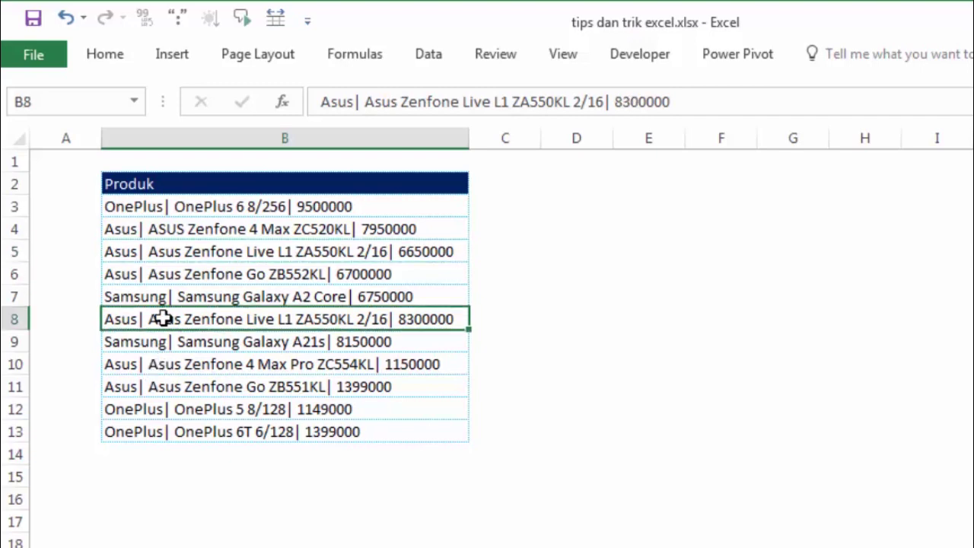
left_click(150, 221)
left_click(145, 202)
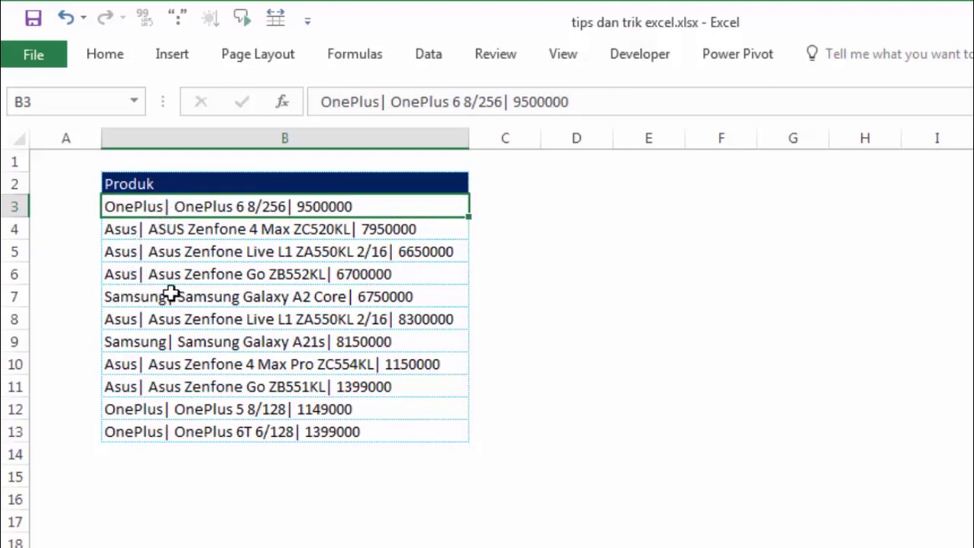
left_click(659, 208)
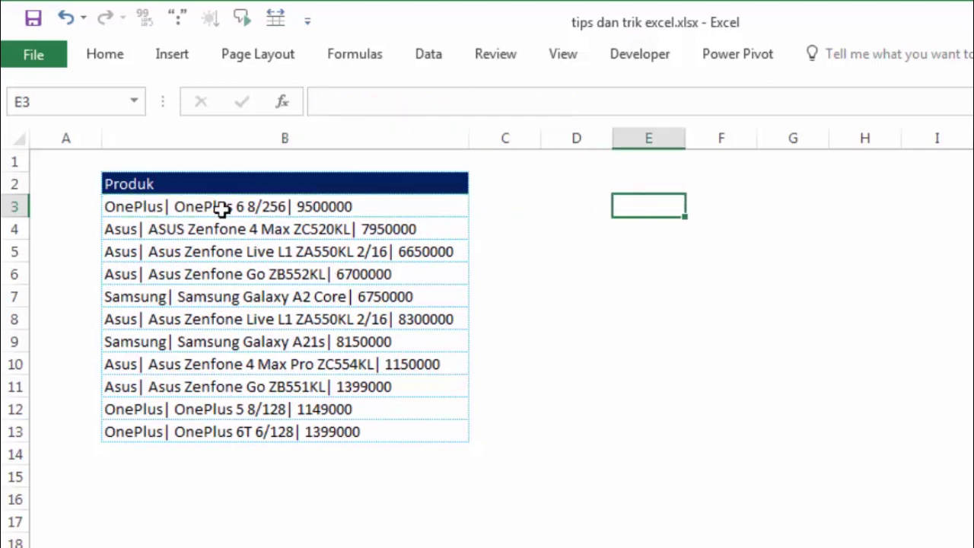
left_click_drag(203, 204, 195, 431)
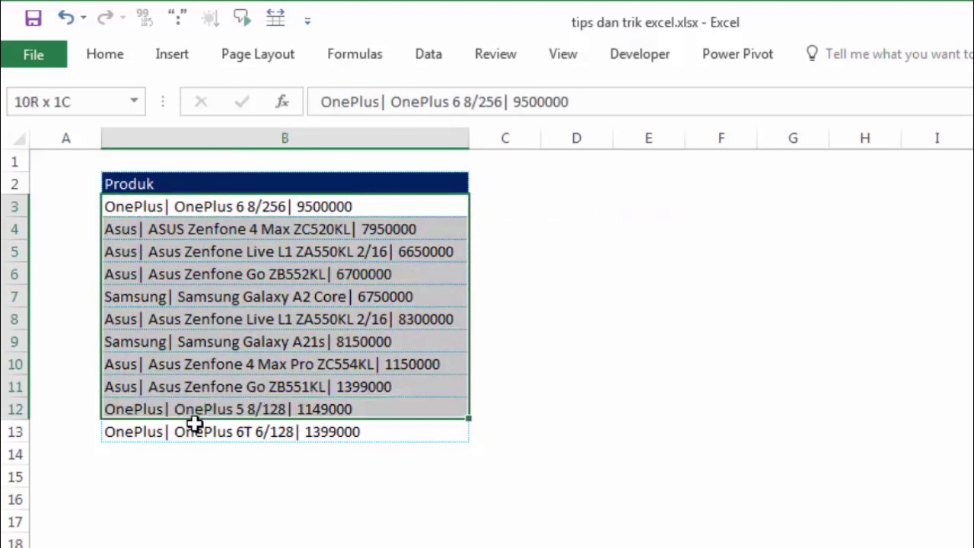
left_click(427, 60)
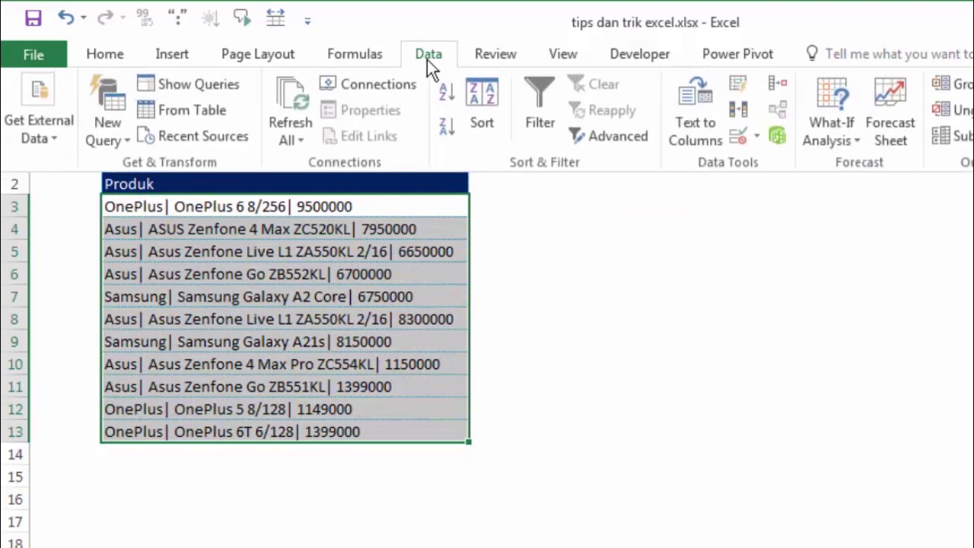
Step: Run Text to Columns as Delimited with | as the only delimiter, reaching the column-format step
left_click(694, 133)
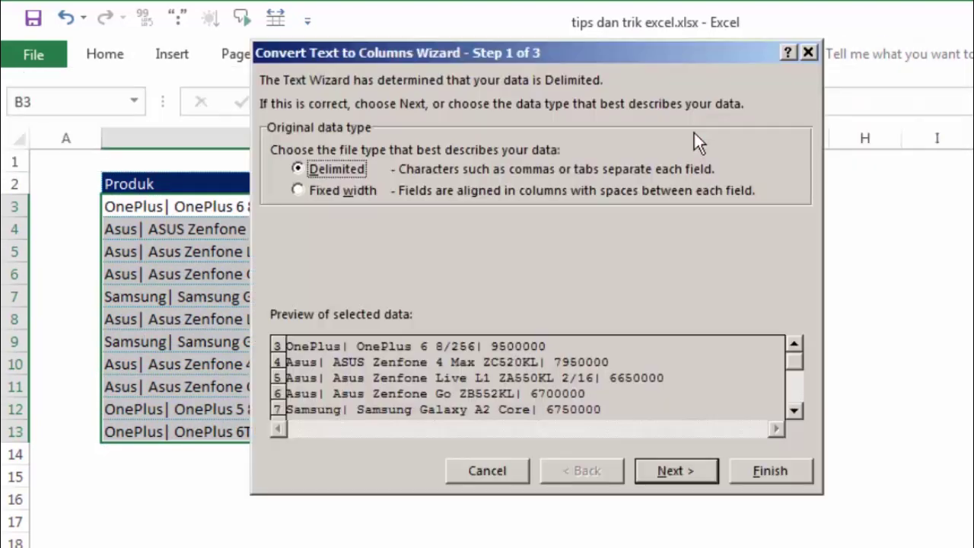
left_click_drag(606, 46, 837, 166)
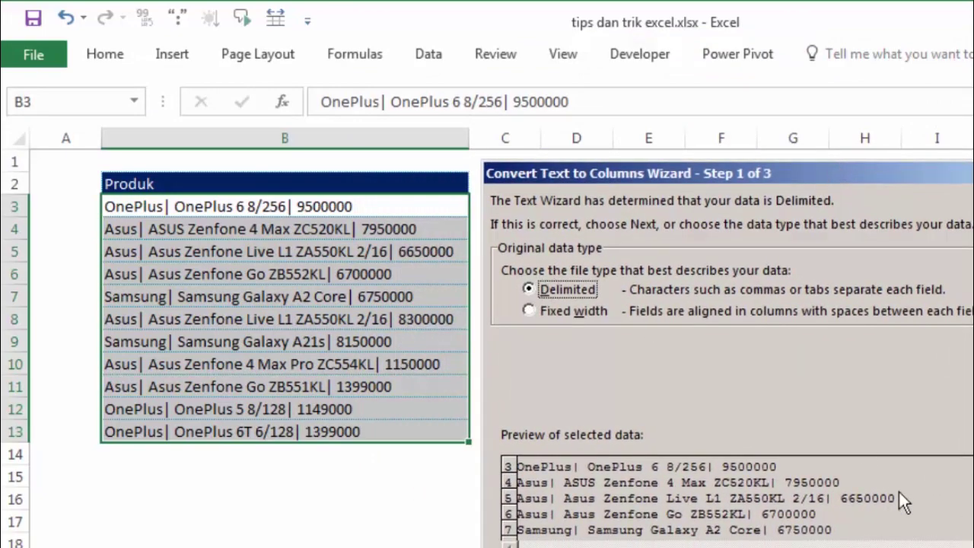
key("Return")
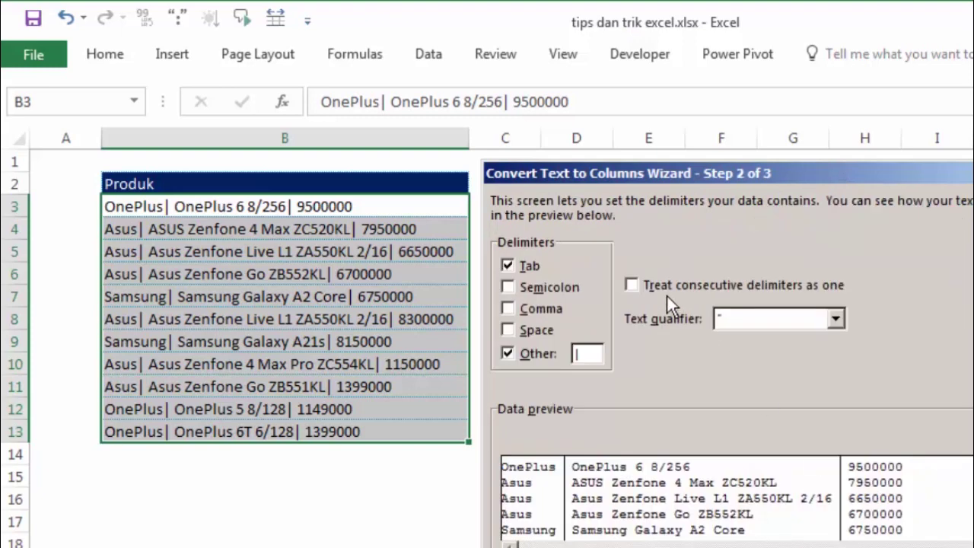
left_click(508, 268)
left_click(509, 353)
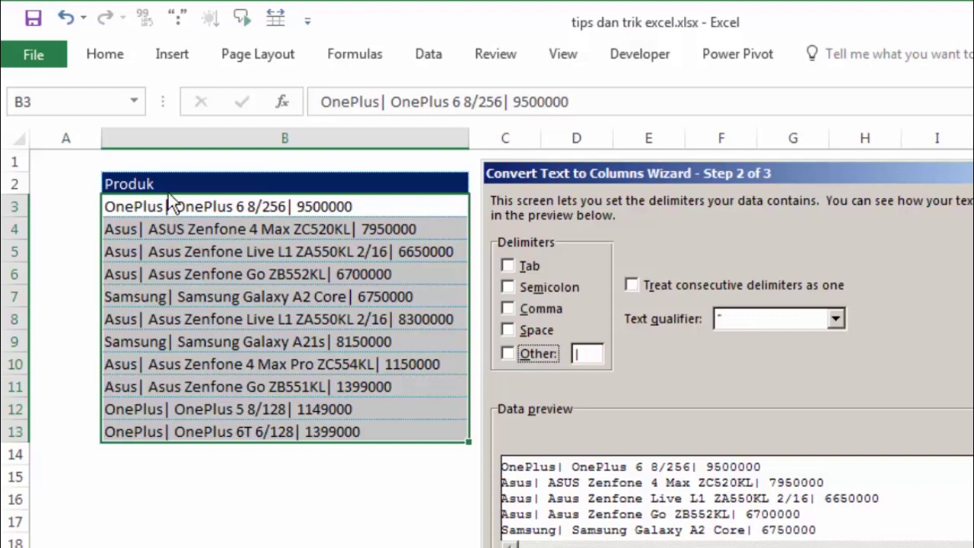
left_click(508, 353)
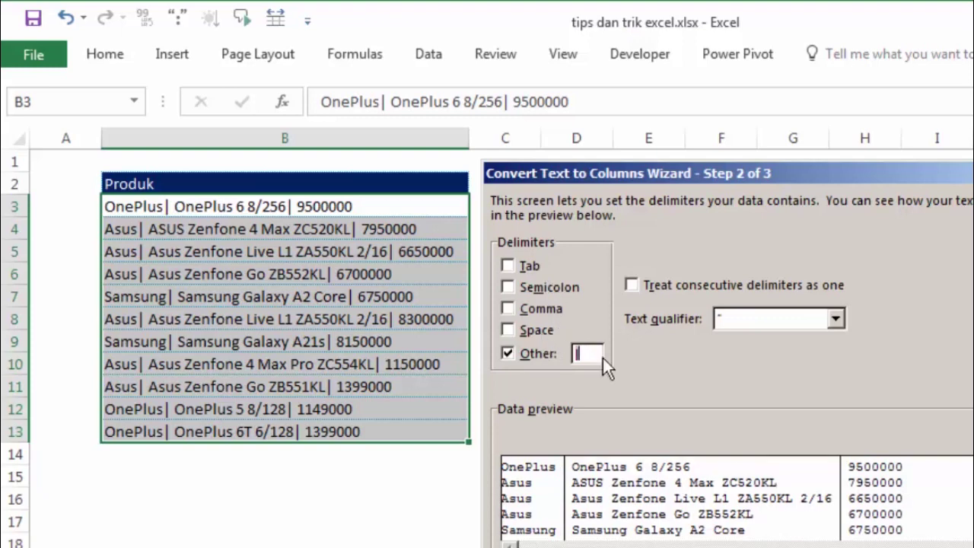
key("BackSpace")
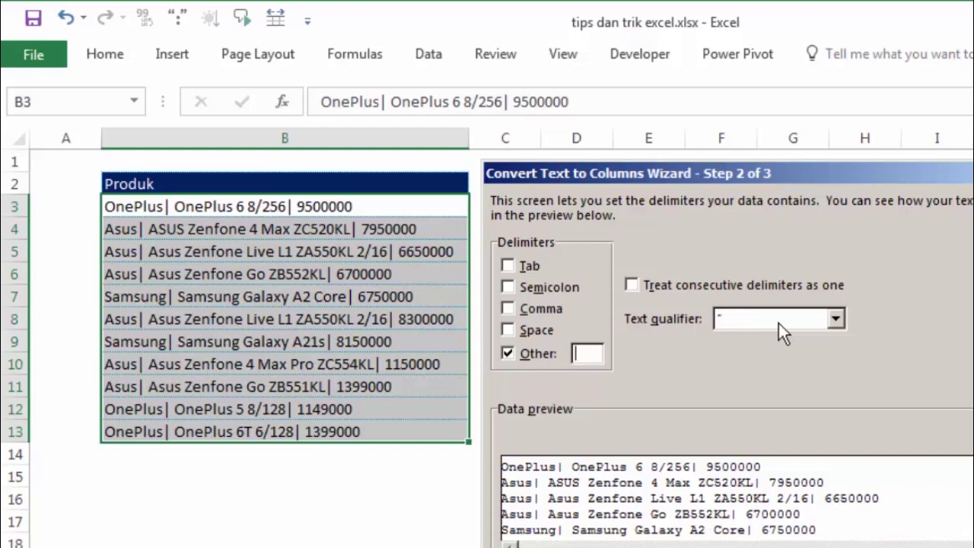
type("|")
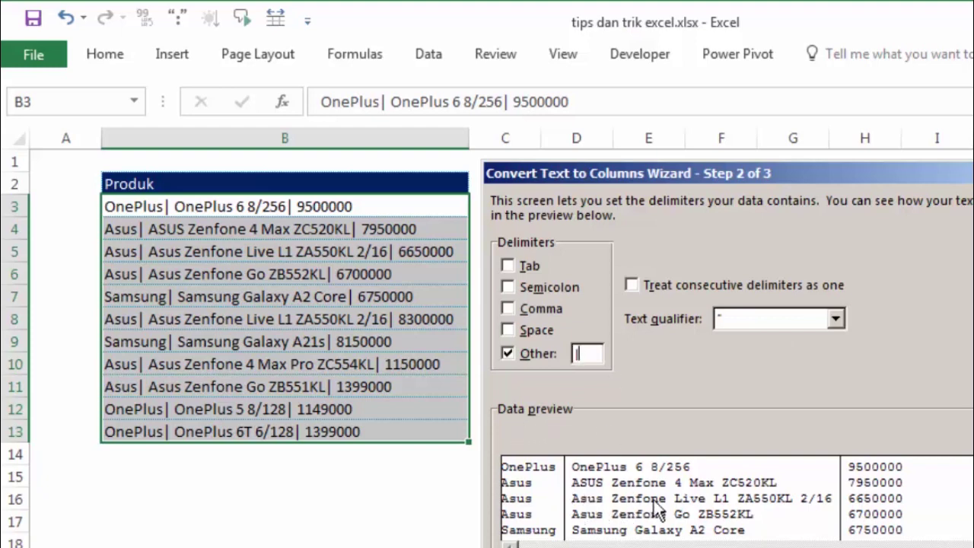
key("Return")
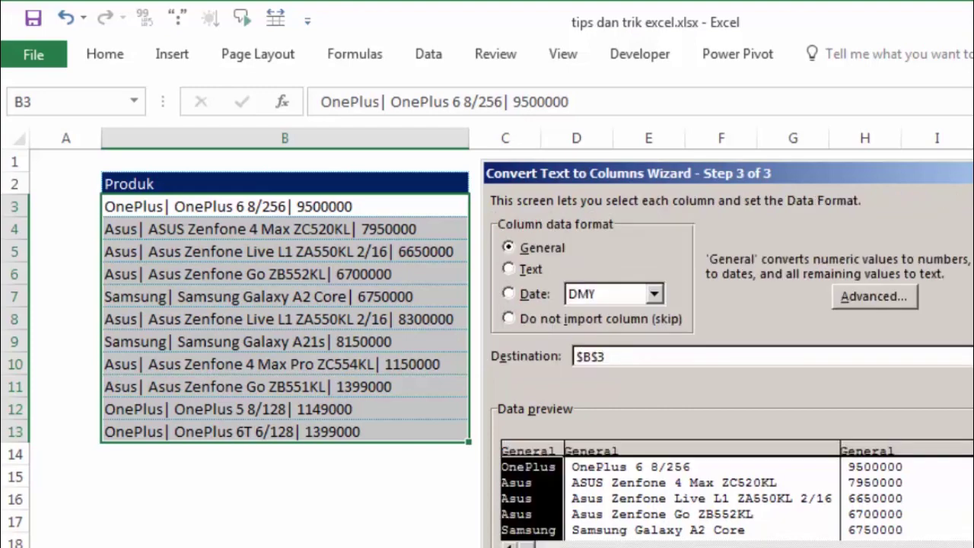
left_click_drag(737, 170, 747, 107)
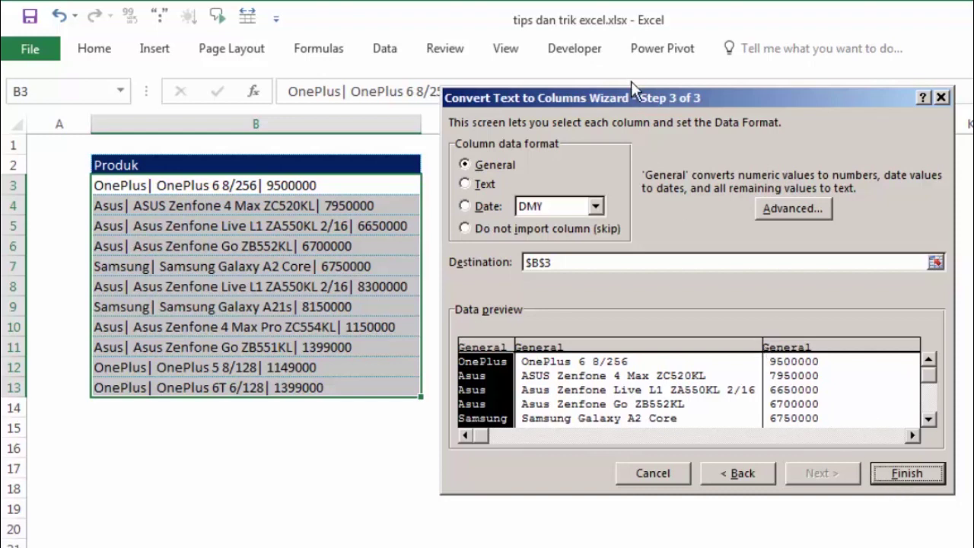
left_click_drag(633, 92, 711, 111)
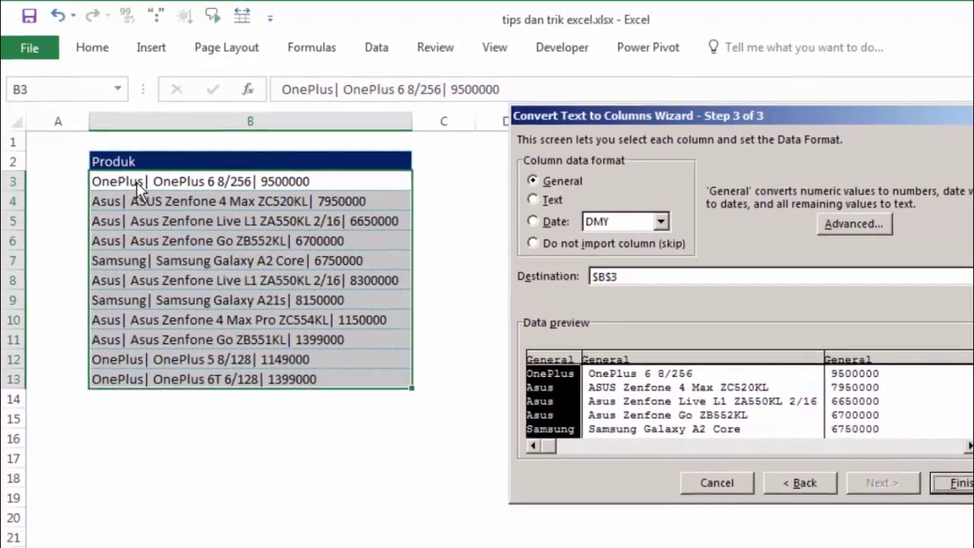
Step: Finish the split, then AutoFit every column on the worksheet to its contents
left_click(933, 467)
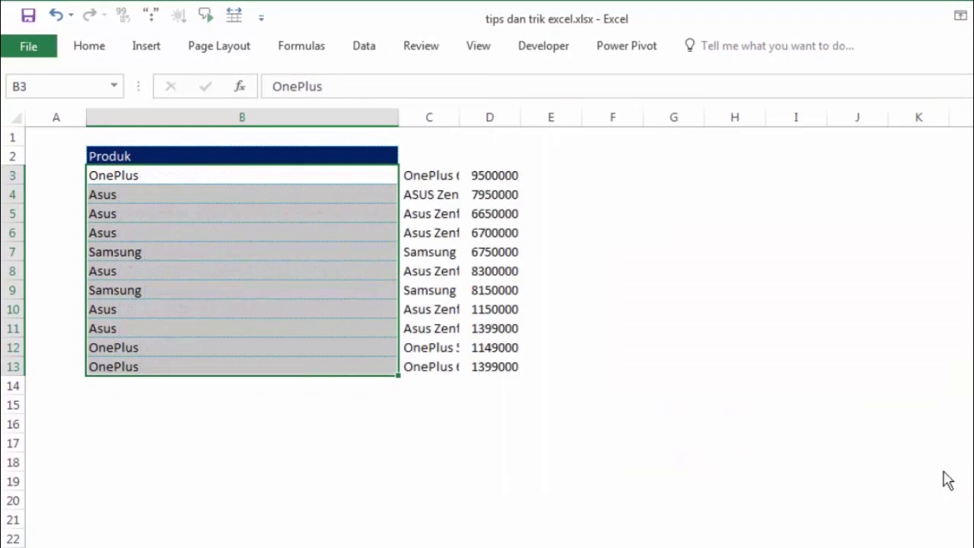
left_click(809, 268)
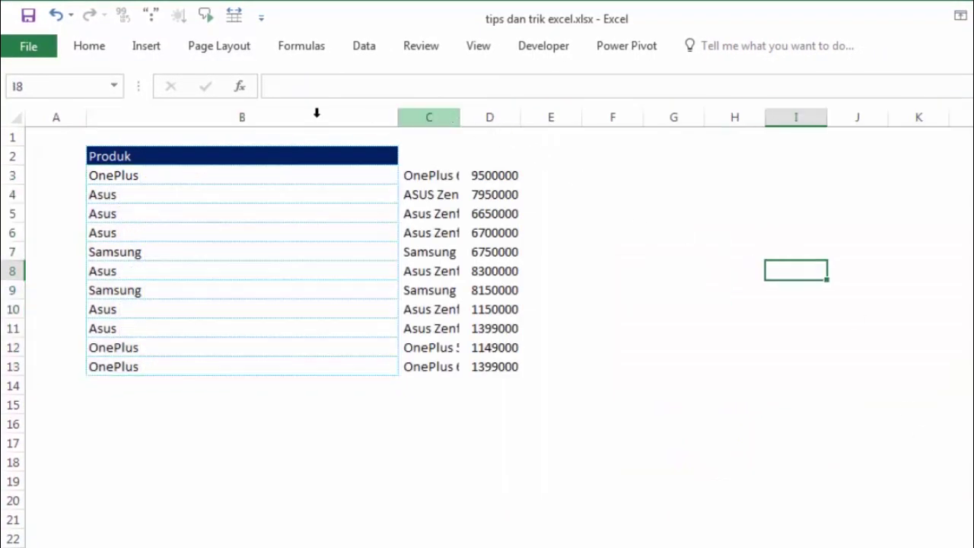
left_click(17, 116)
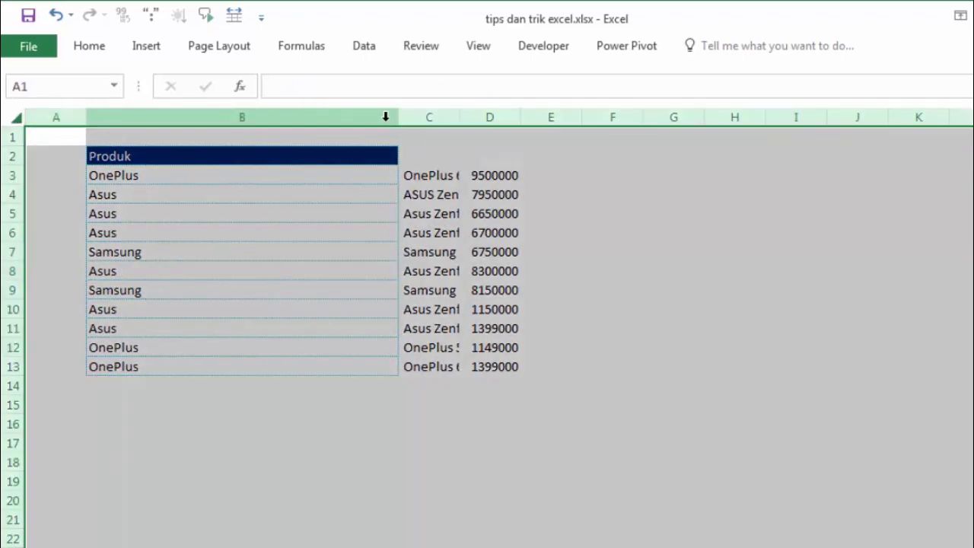
double_click(397, 117)
left_click(569, 213)
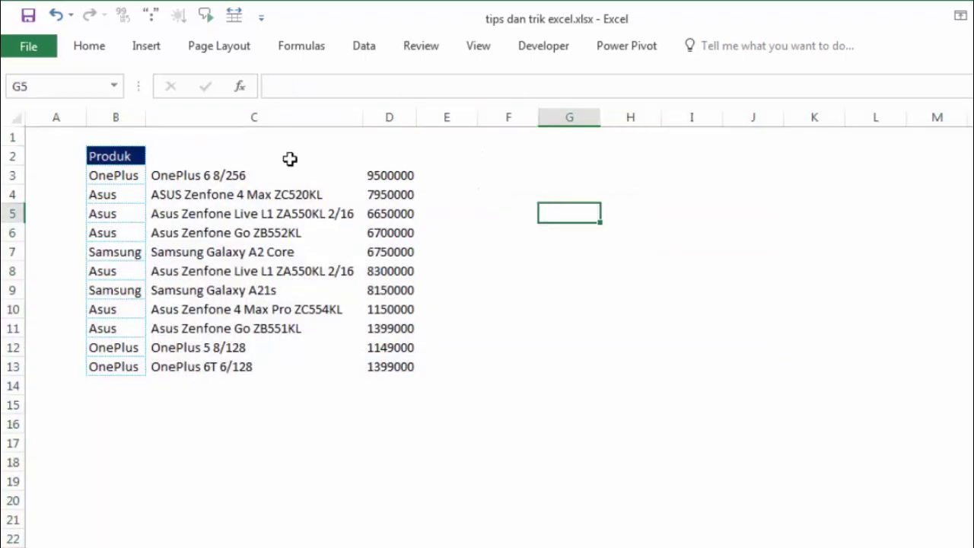
Step: Enter headers Marek, Nama Produk and Harga in B2:D2 and select them
left_click(140, 149)
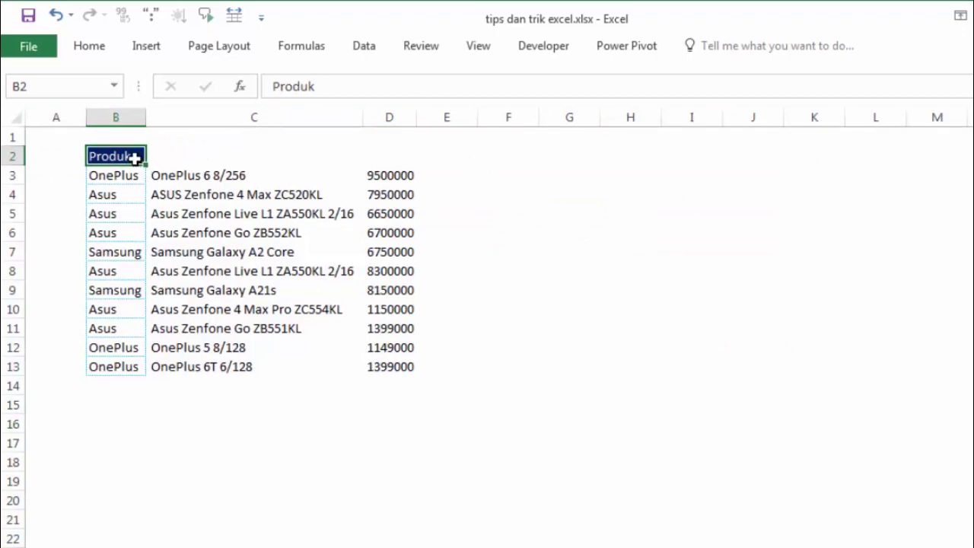
left_click(178, 157)
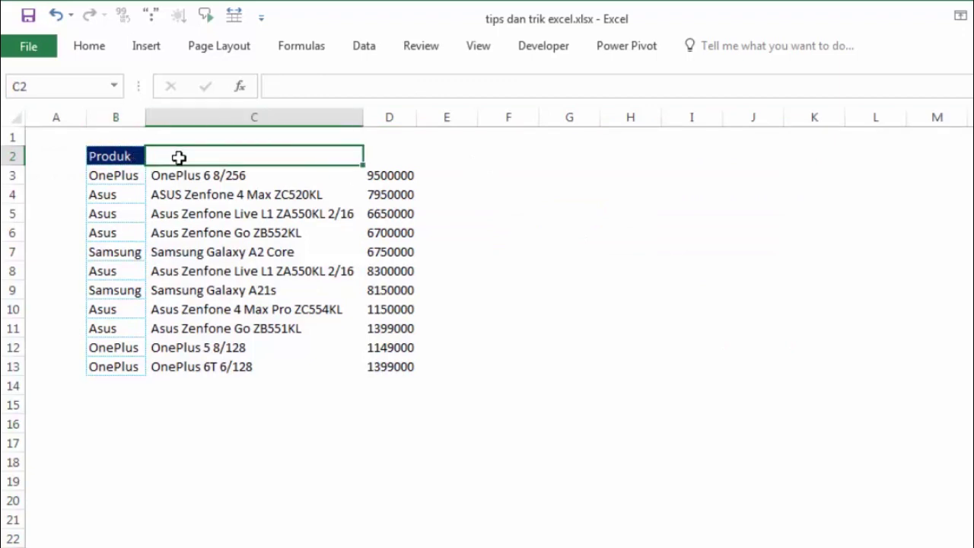
left_click(399, 172)
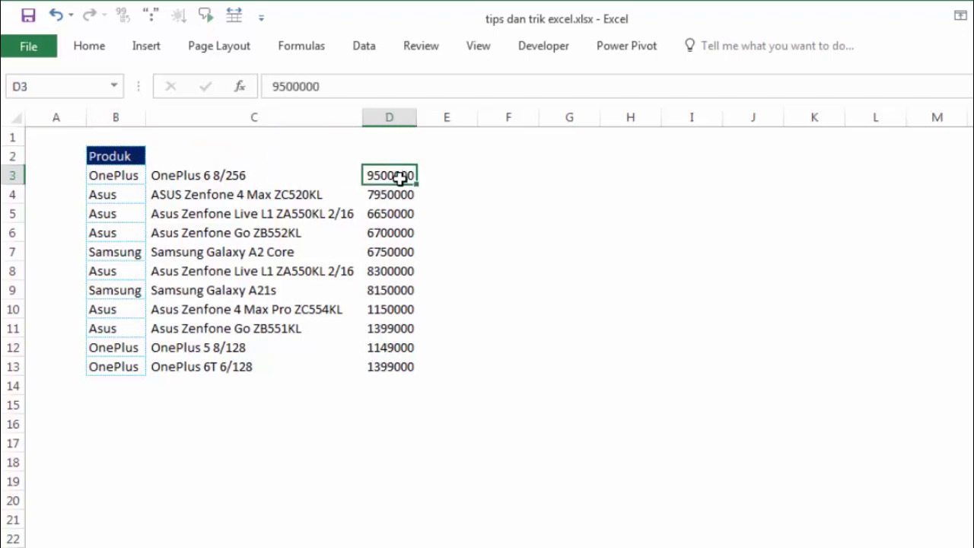
left_click(136, 157)
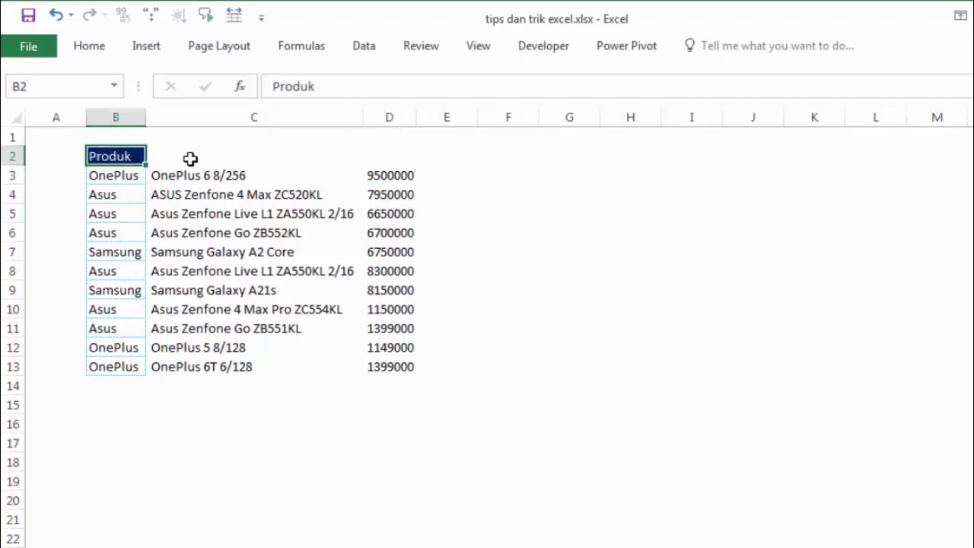
type("Marek")
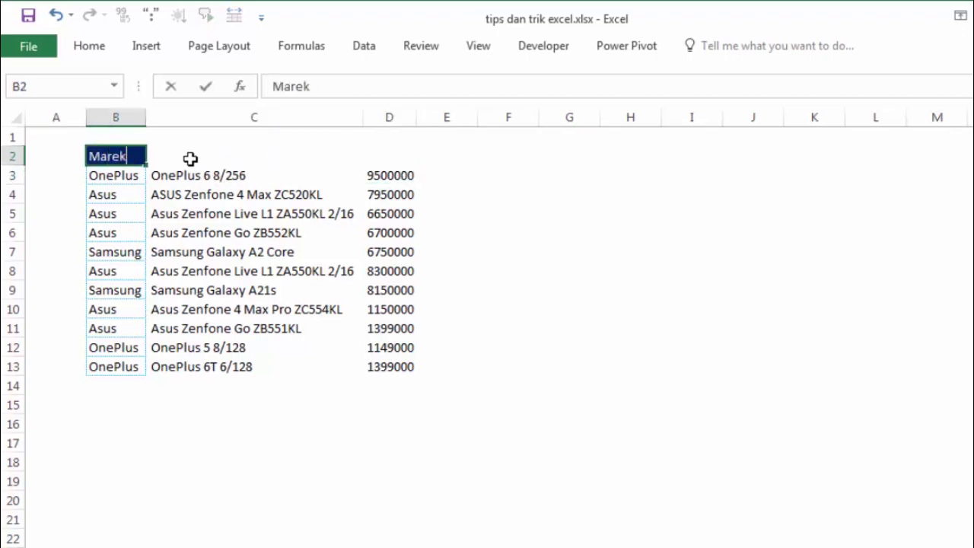
left_click(191, 158)
type("Na")
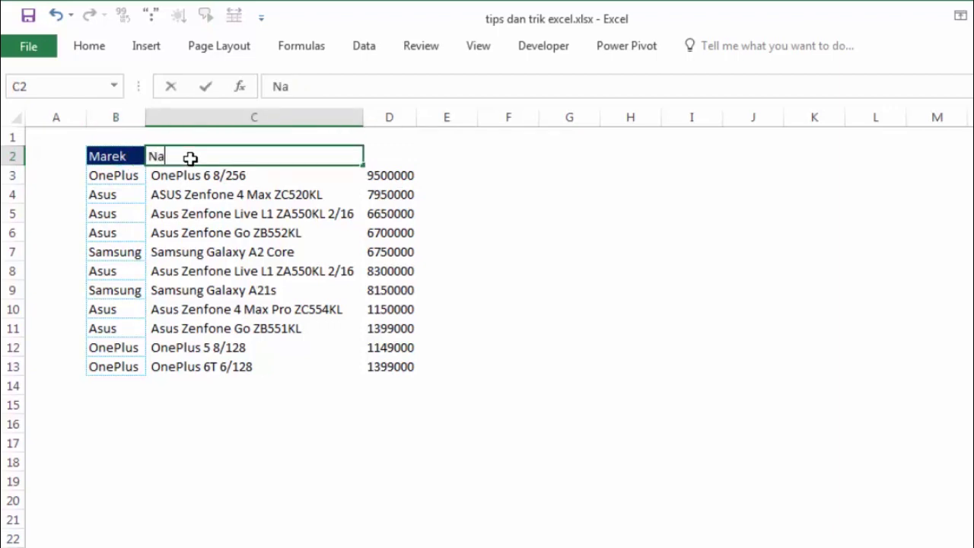
type("ma Produk")
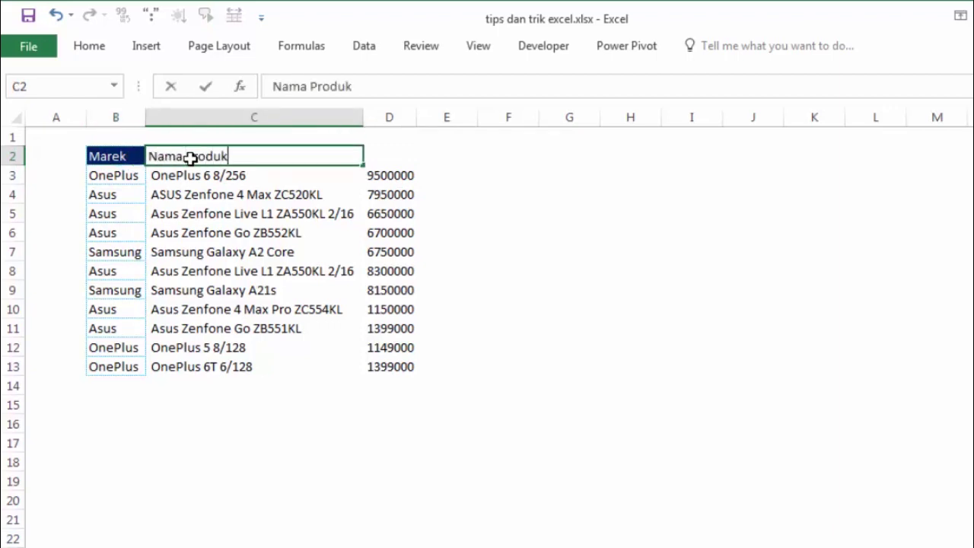
key("Tab")
type("Harga")
key("Return")
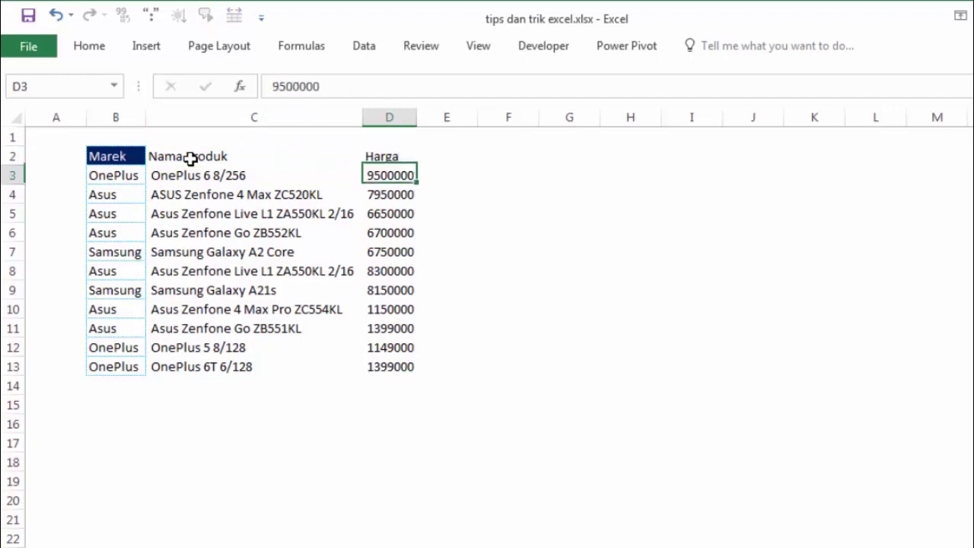
left_click_drag(130, 155, 396, 156)
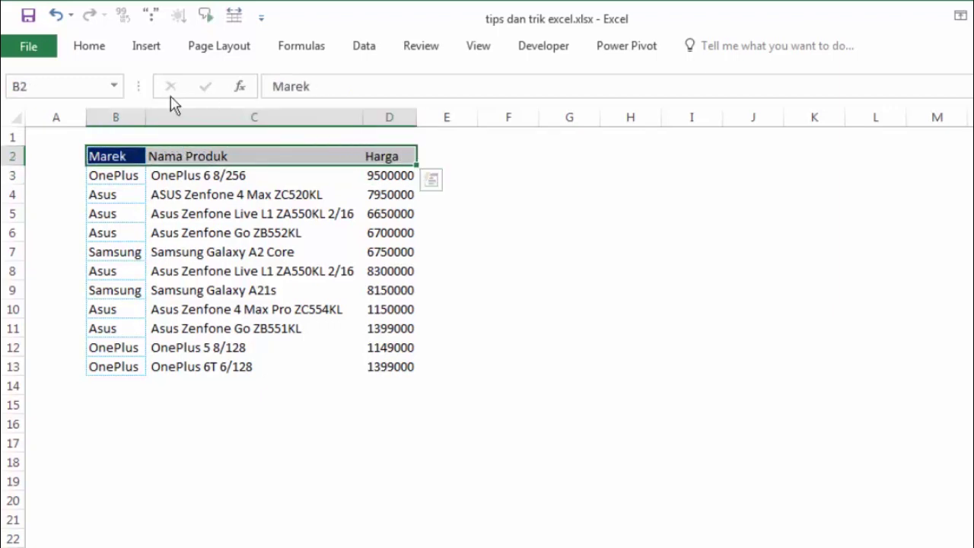
Step: Give the B2:D2 header row a dark blue fill with white text
left_click(89, 46)
left_click(223, 108)
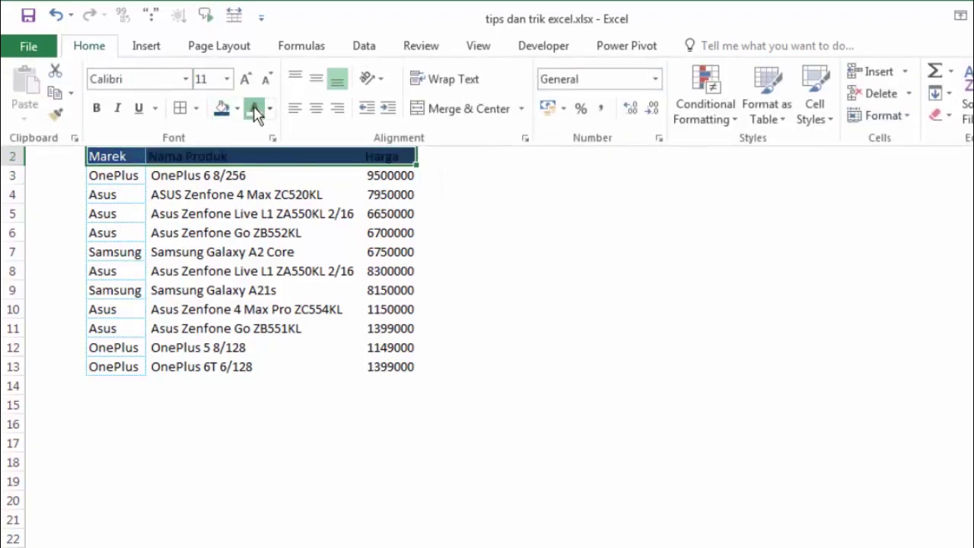
left_click(253, 108)
Step: Add thin solid outline and inside borders to the table B2:D13 via Format Cells
left_click_drag(120, 156, 373, 366)
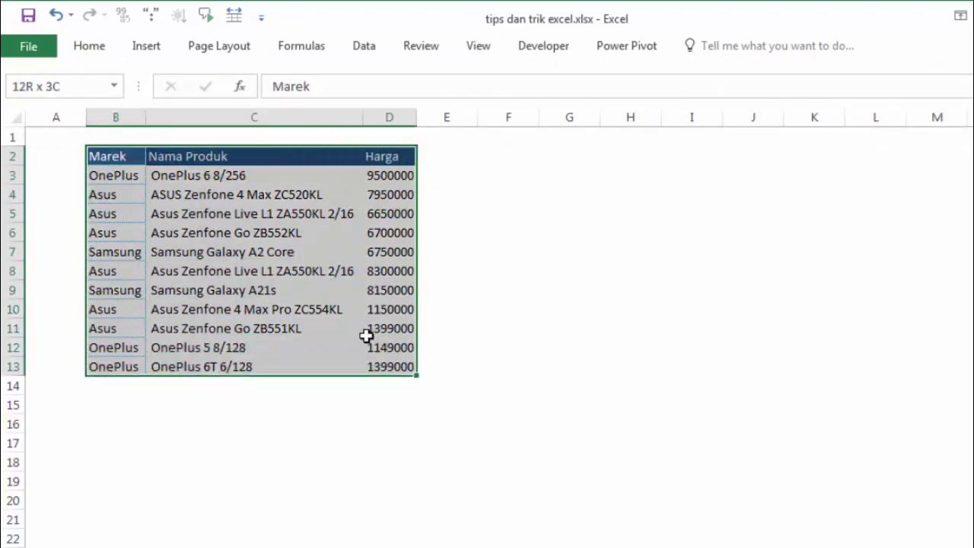
right_click(318, 209)
left_click(402, 537)
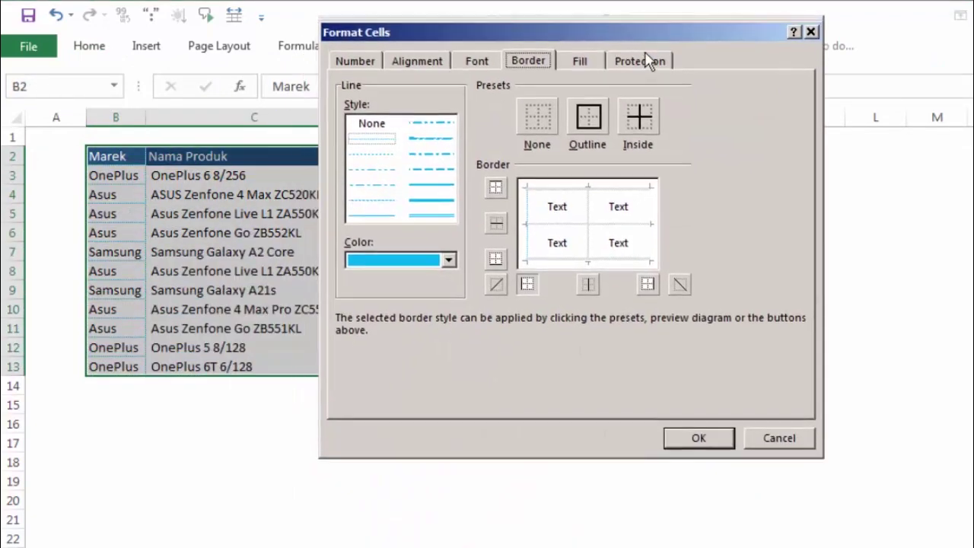
left_click_drag(472, 276, 645, 101)
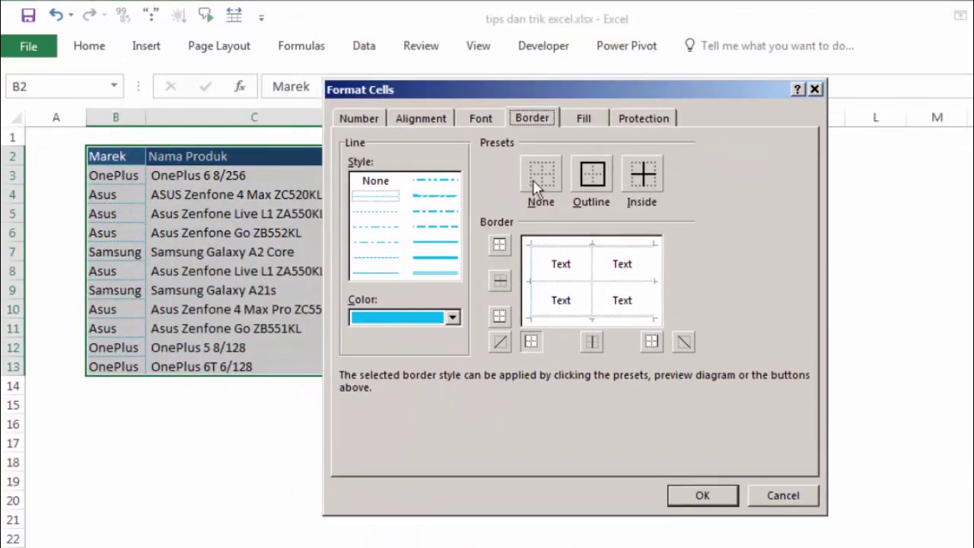
left_click(378, 196)
left_click(590, 176)
left_click(643, 175)
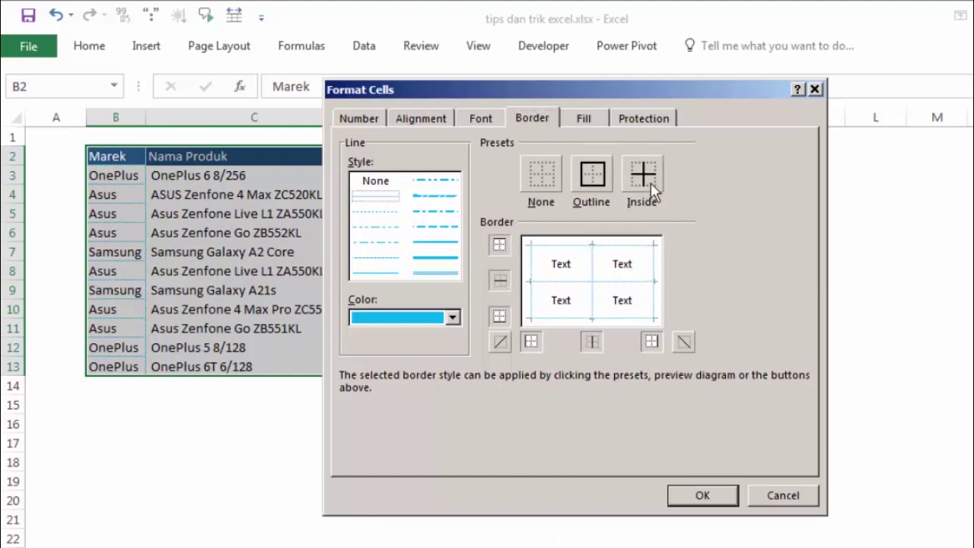
left_click(700, 495)
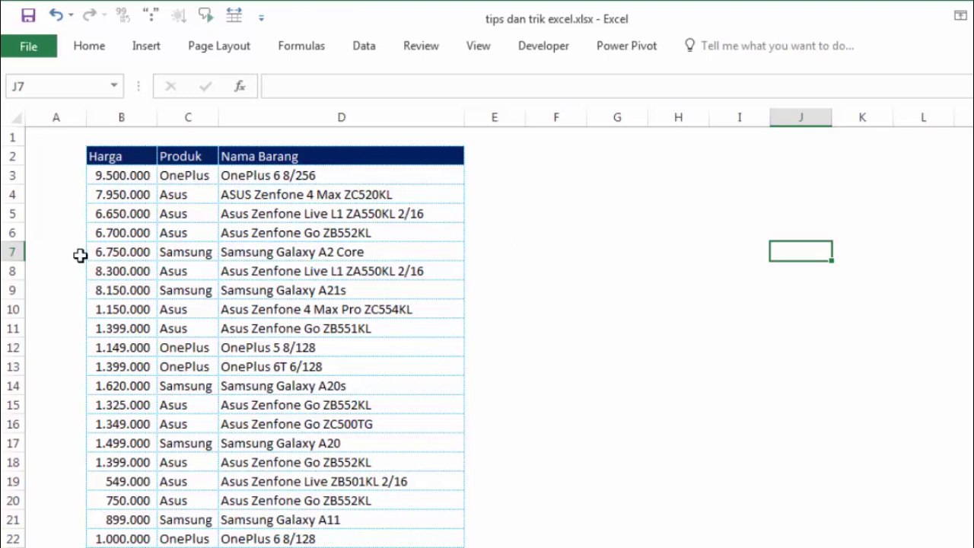
Step: Look over the Harga, Produk and Nama Barang table and its header cells
left_click(406, 267)
scroll(406, 266, "down", 3)
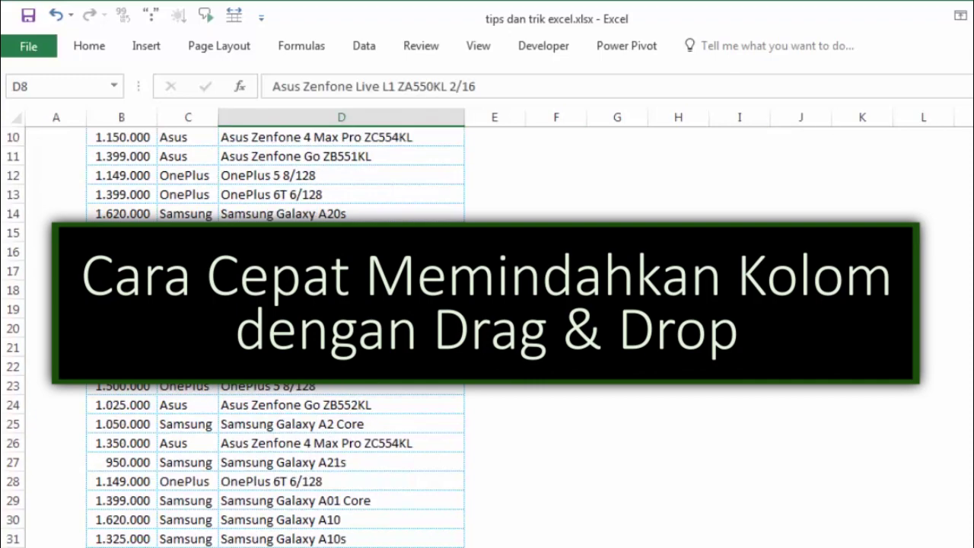
scroll(274, 335, "up", 2)
scroll(274, 335, "up", 1)
mouse_move(105, 156)
left_mouse_down()
mouse_move(256, 156)
mouse_move(112, 159)
left_mouse_up()
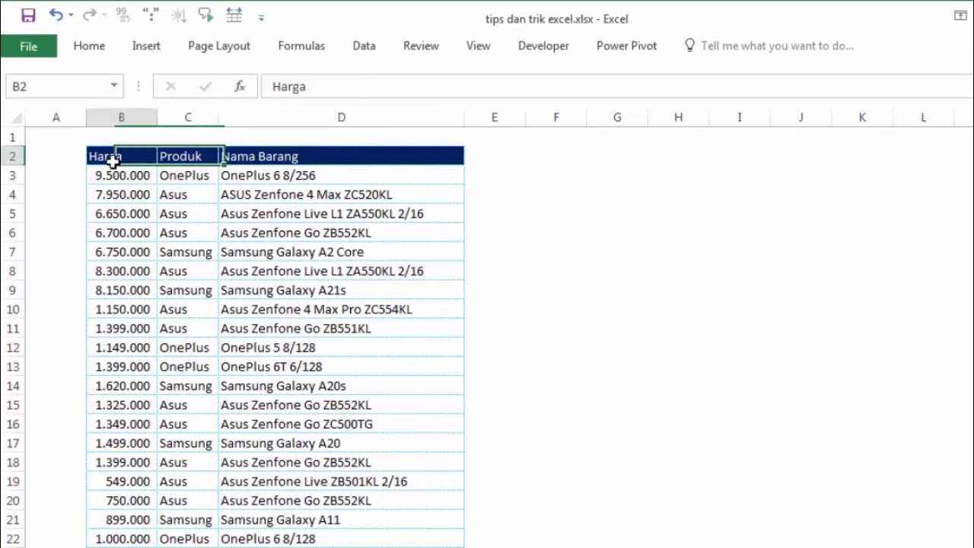
left_click(529, 155)
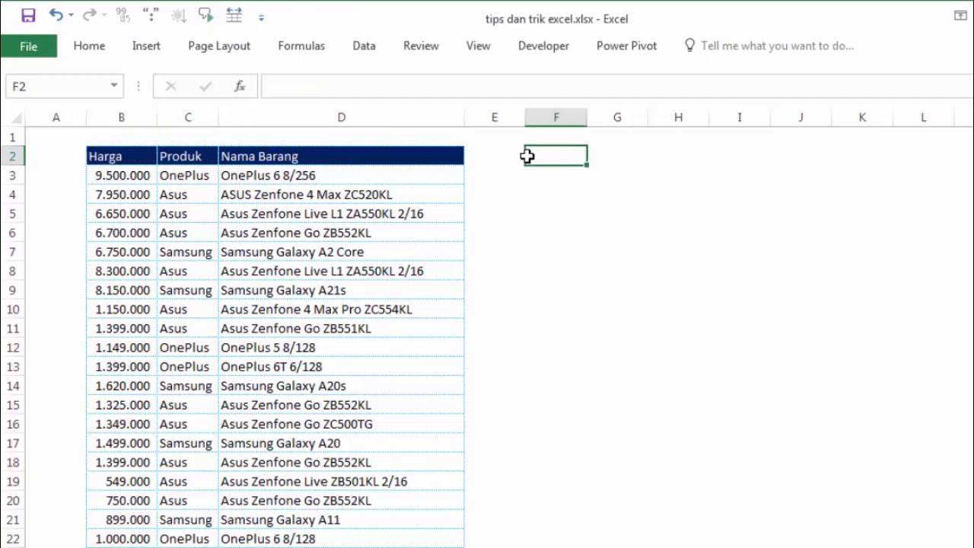
left_click(176, 165)
left_click(260, 158)
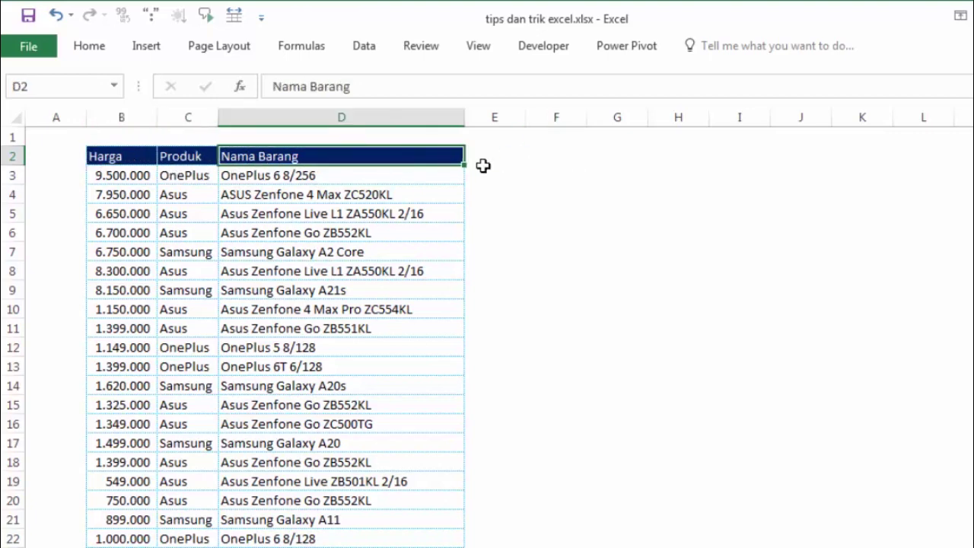
left_click(513, 161)
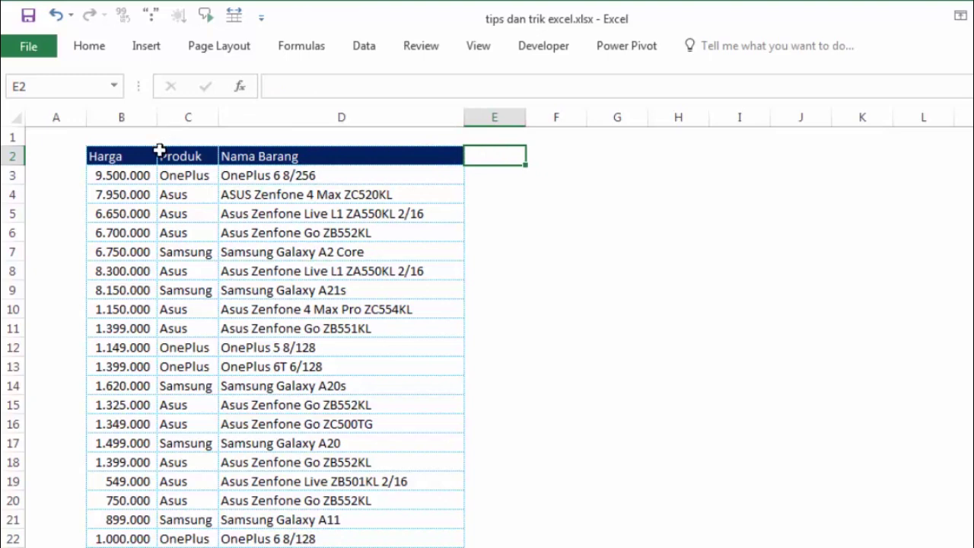
Step: Try whole-column selections across the Harga, Produk and Nama Barang columns
left_click(123, 112)
left_click(162, 174)
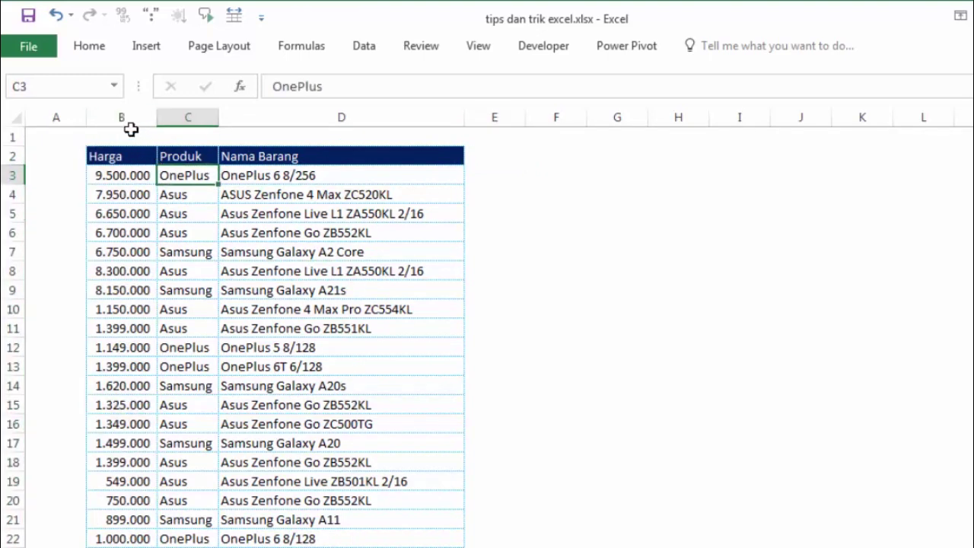
left_click(122, 118)
left_click(55, 118)
left_click(122, 118)
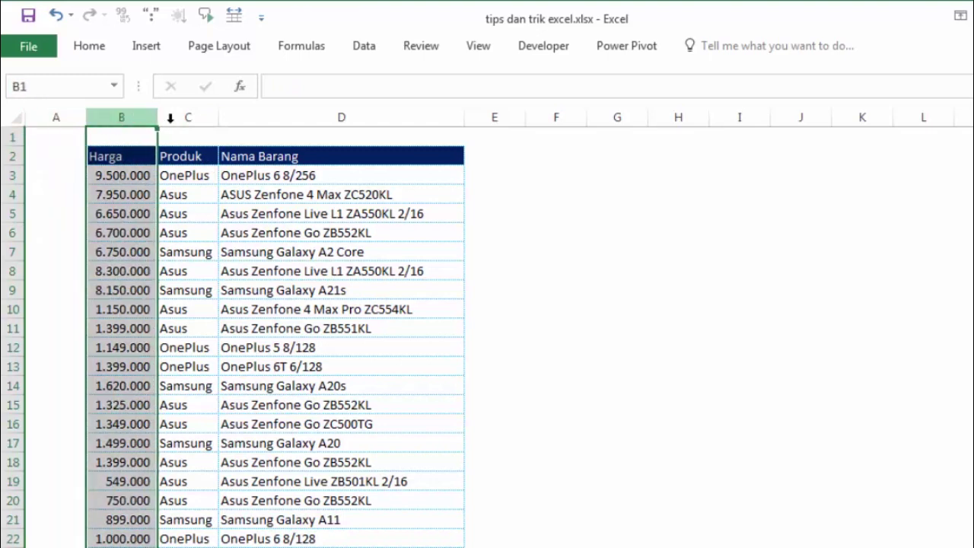
left_click(183, 118)
left_click(262, 118)
left_click(191, 135)
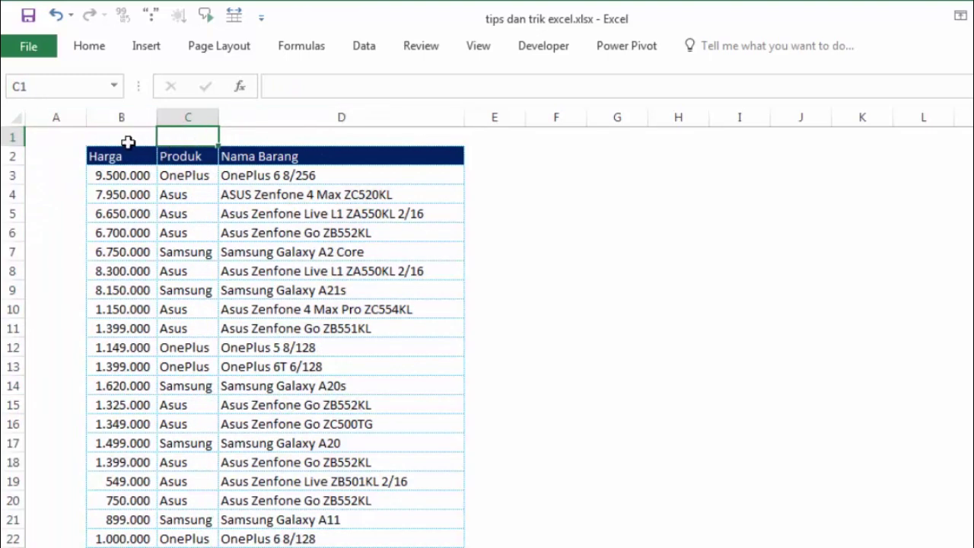
left_click(130, 141)
left_click(145, 116)
left_click(190, 116)
left_click(250, 118)
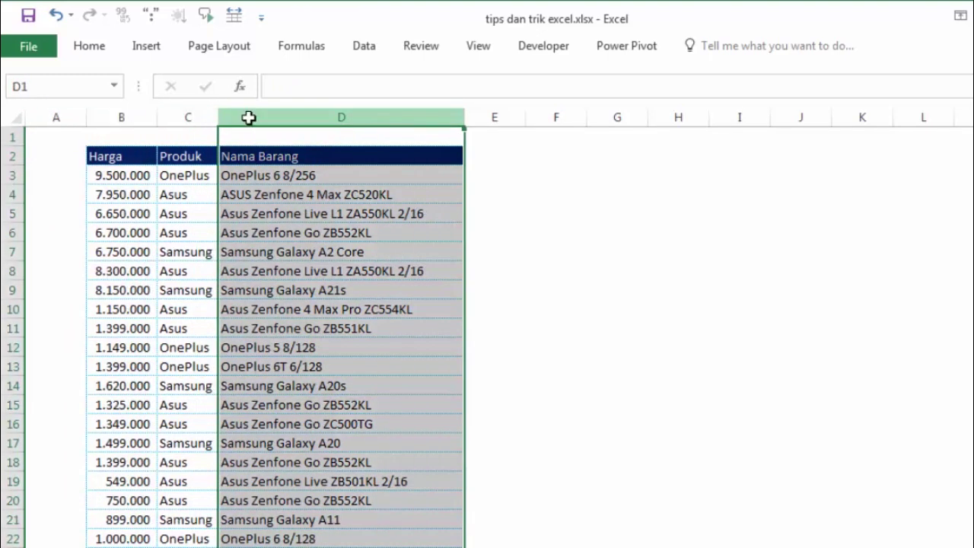
Step: Select the Harga column and drag it to sit after Nama Barang
left_click(139, 116)
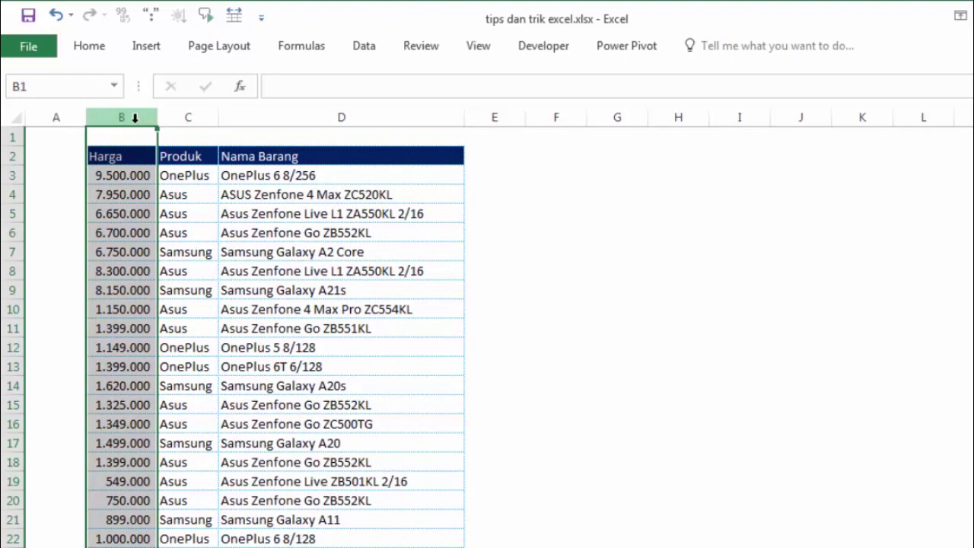
left_click(174, 118)
left_click(10, 157)
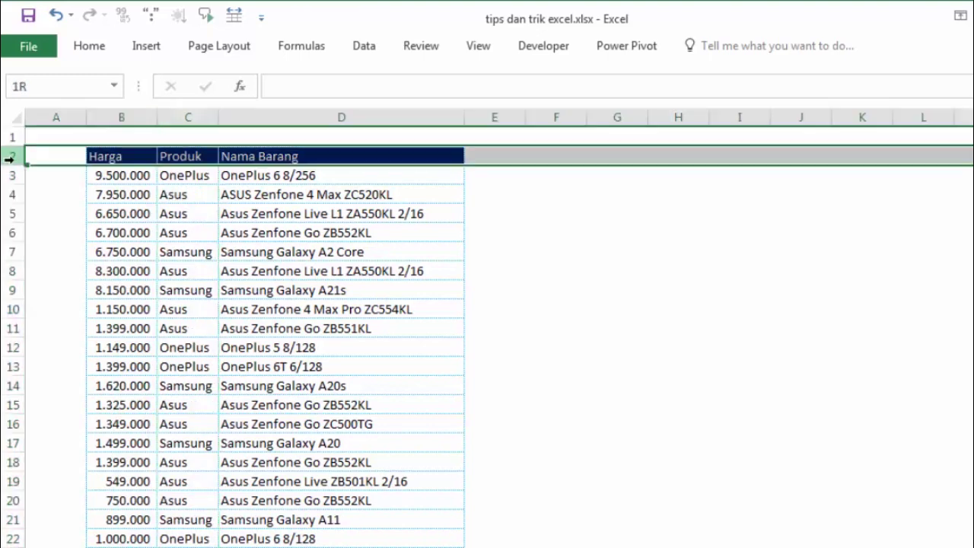
left_click(10, 174)
left_click(9, 193)
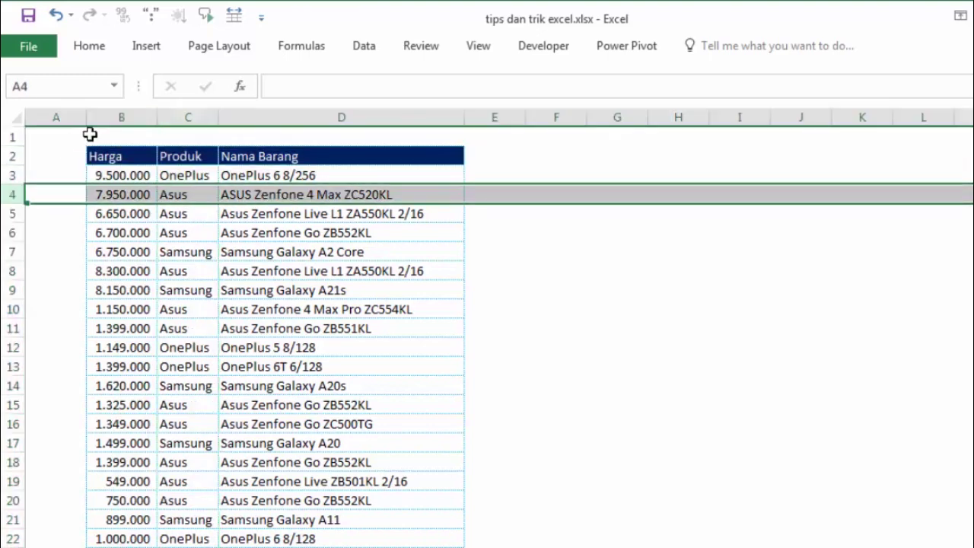
left_click(118, 118)
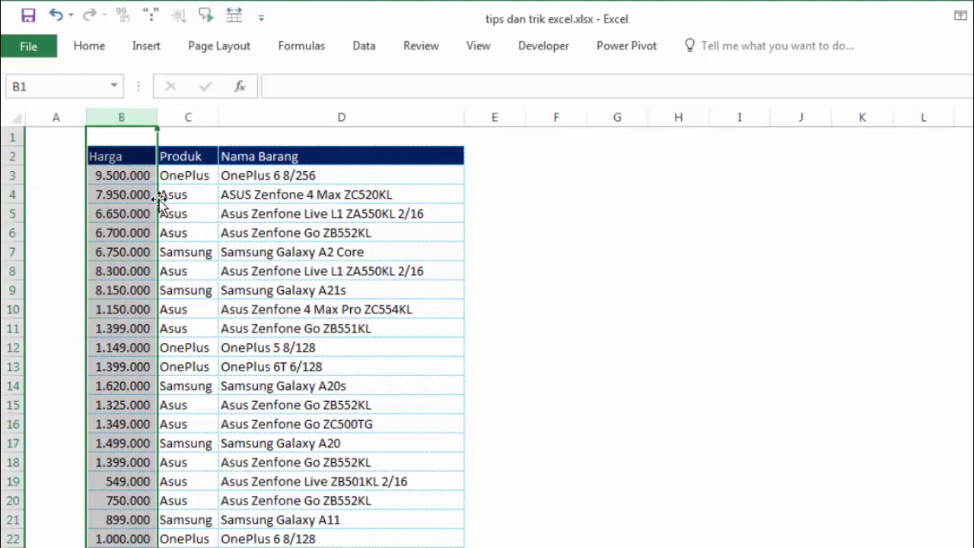
mouse_move(160, 200)
left_mouse_down()
mouse_move(673, 243)
mouse_move(543, 240)
left_mouse_up()
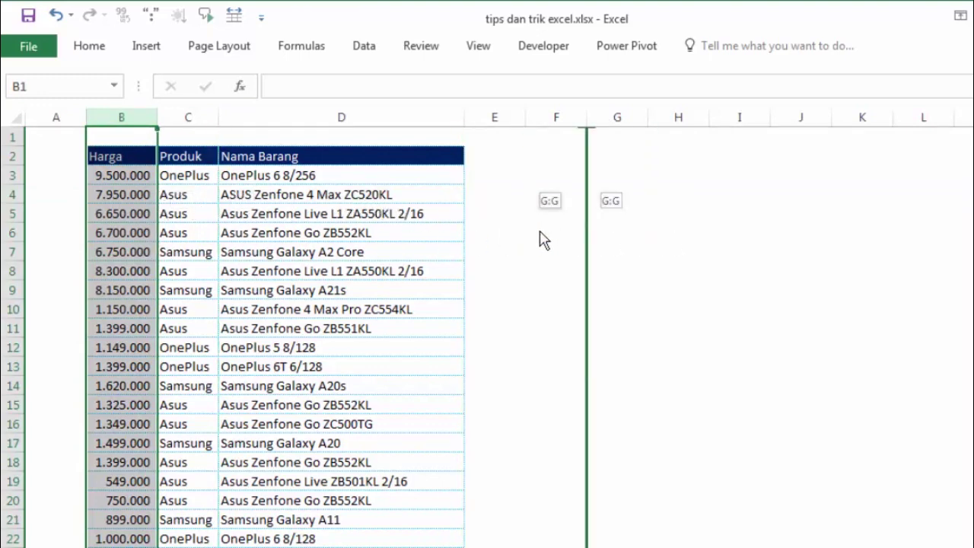
mouse_move(541, 233)
left_mouse_down()
mouse_move(236, 249)
mouse_move(450, 237)
left_mouse_up()
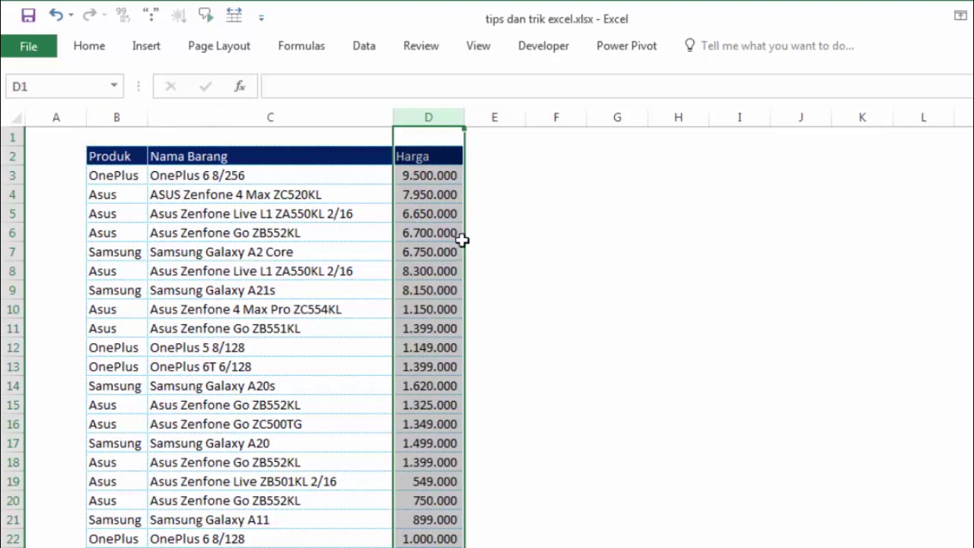
left_click(542, 257)
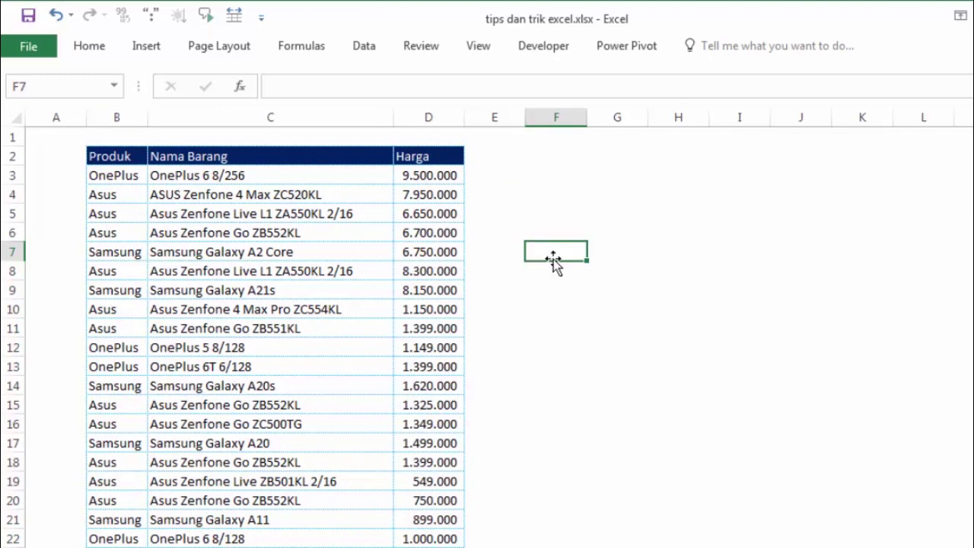
Step: Select the Produk column, move it between Nama Barang and Harga, then drag it back first
key("Right")
left_click(119, 191)
left_click(255, 180)
left_click(415, 178)
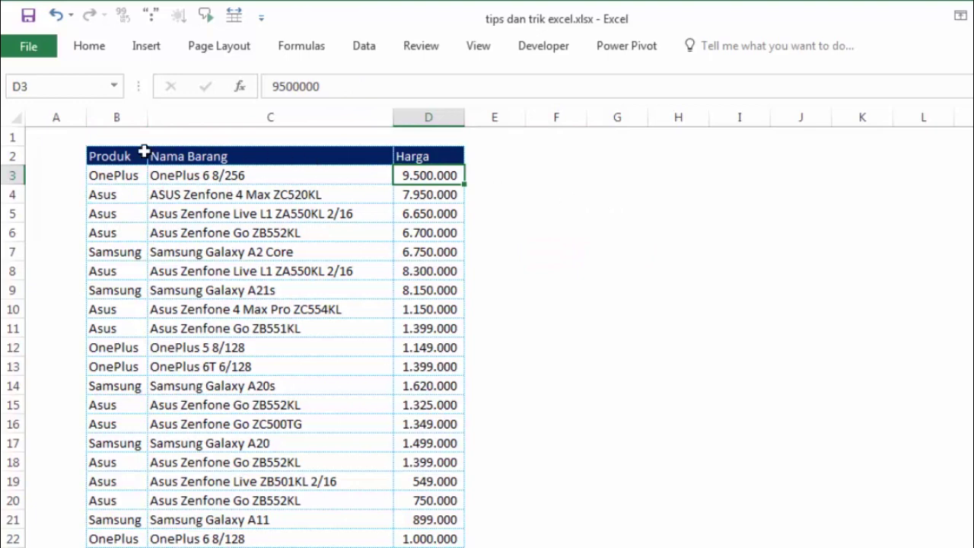
left_click(117, 156)
left_click(122, 116)
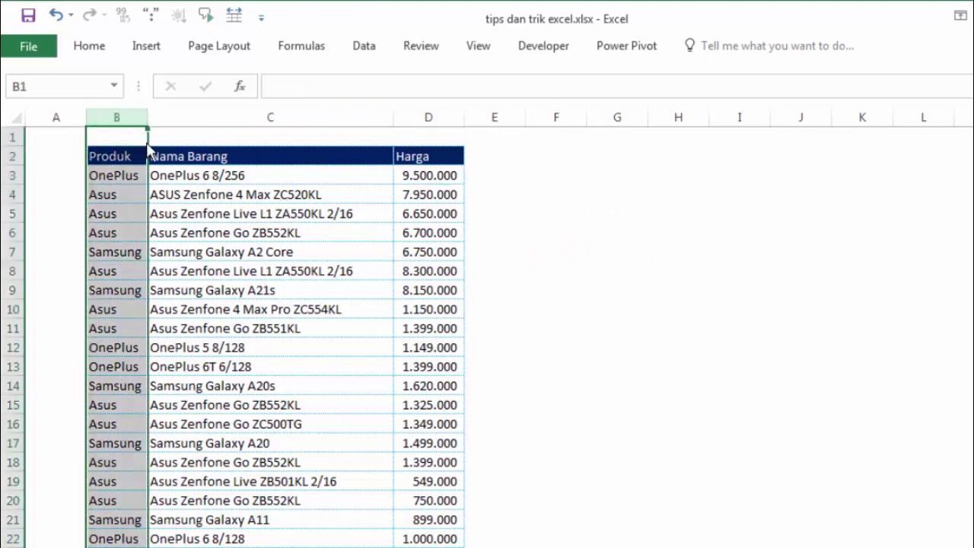
left_click_drag(149, 150, 347, 147)
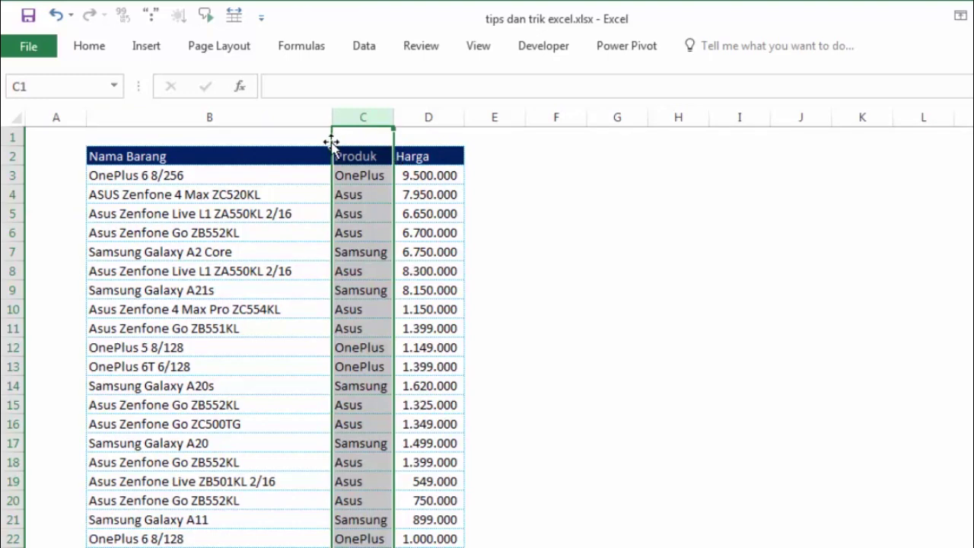
left_click_drag(331, 142, 159, 146)
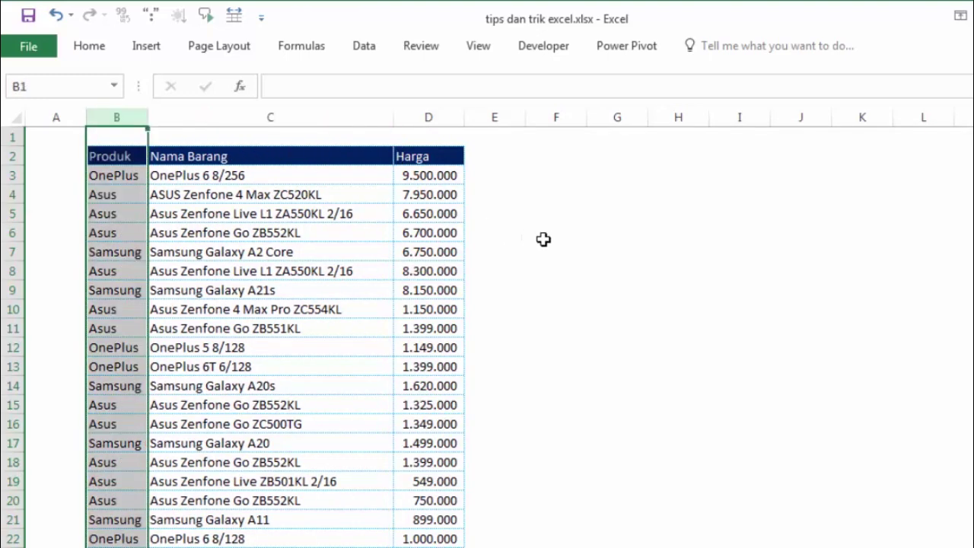
left_click(545, 240)
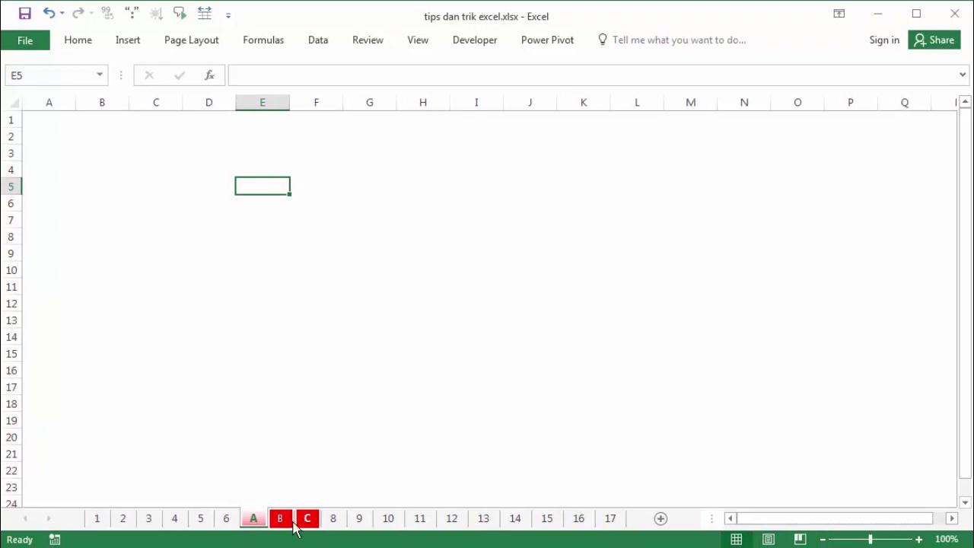
Step: Switch between the empty sheets A, B and C, ending on sheet A
left_click(280, 518)
left_click(255, 518)
left_click(282, 519)
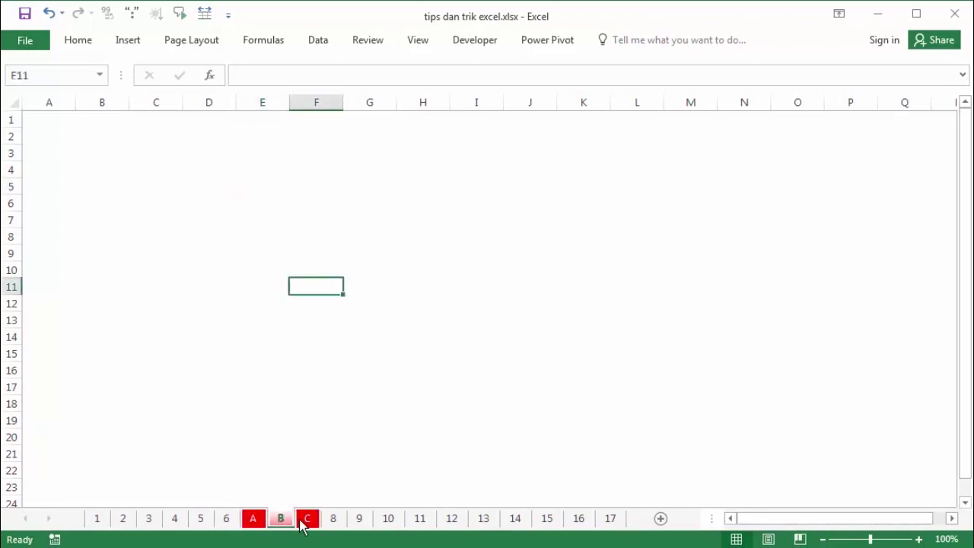
left_click(302, 524)
left_click(259, 522)
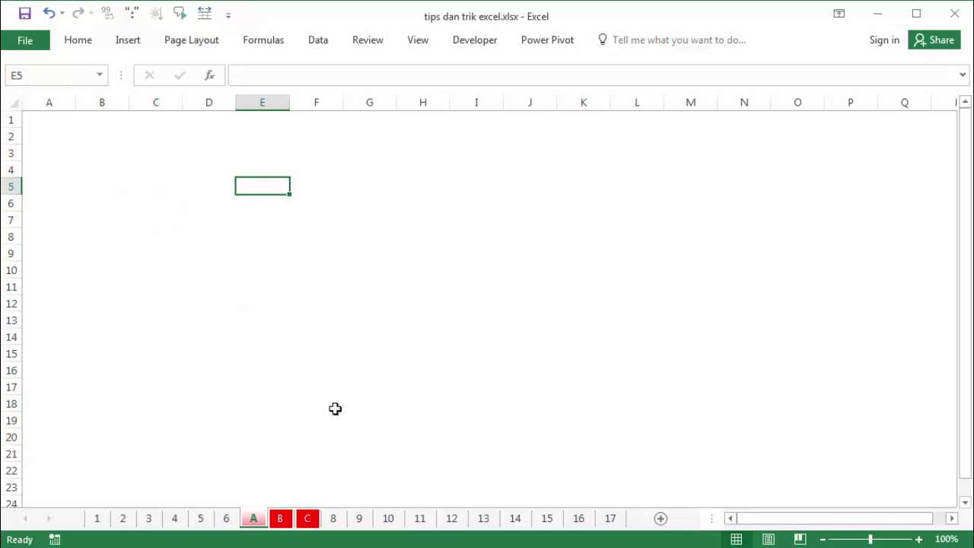
left_click(281, 353)
left_click(147, 168)
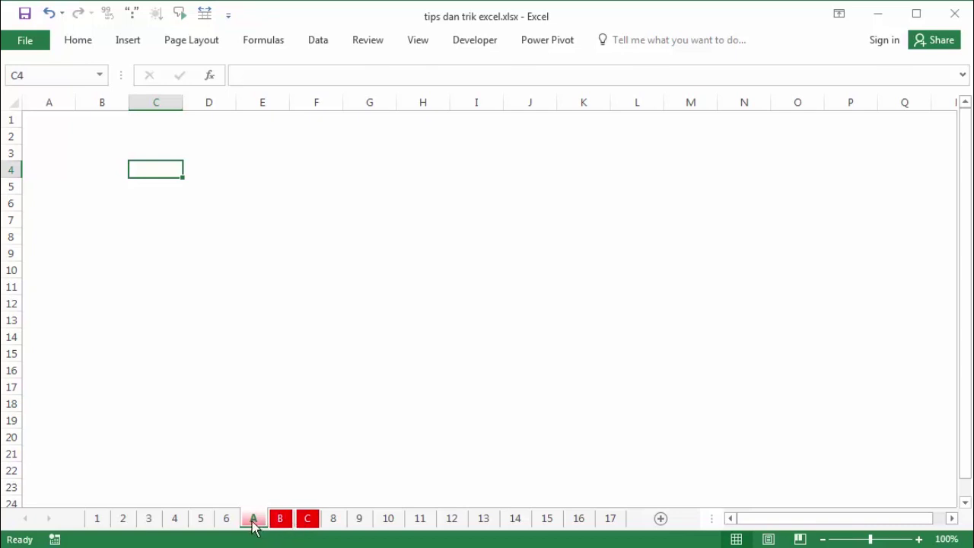
Step: Group sheets A, B and C, regrouping them after briefly switching to sheet 6
left_click(281, 519, "ctrl")
left_click(307, 519, "ctrl")
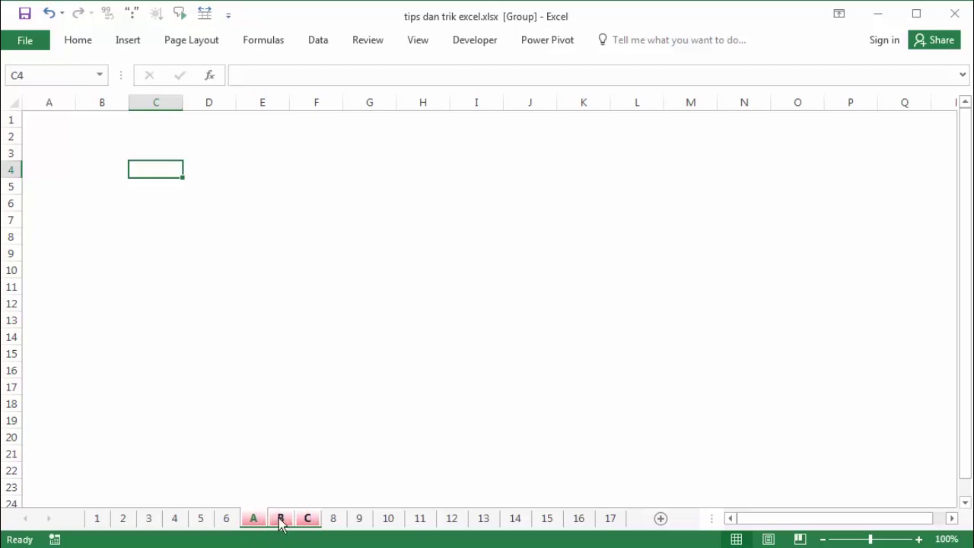
left_click(305, 469)
left_click(227, 518)
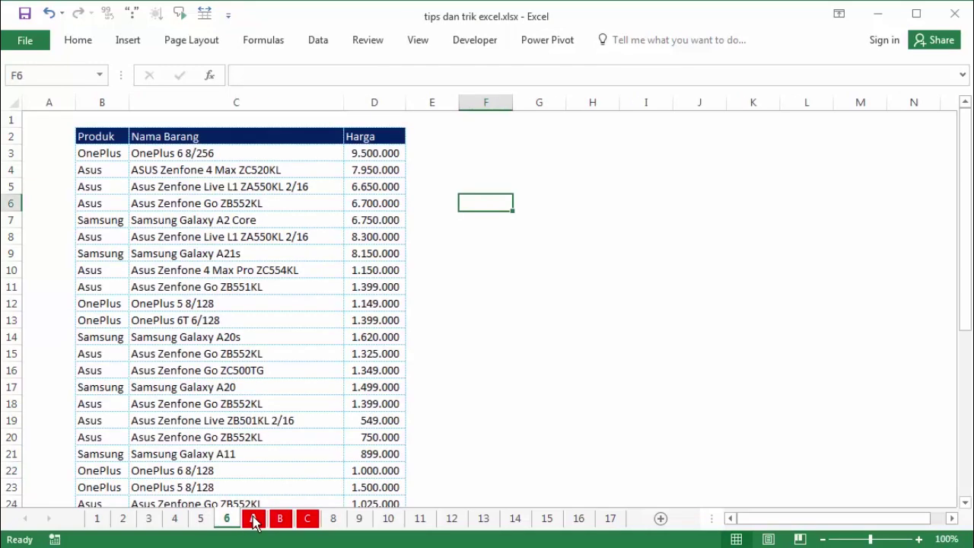
left_click(256, 519)
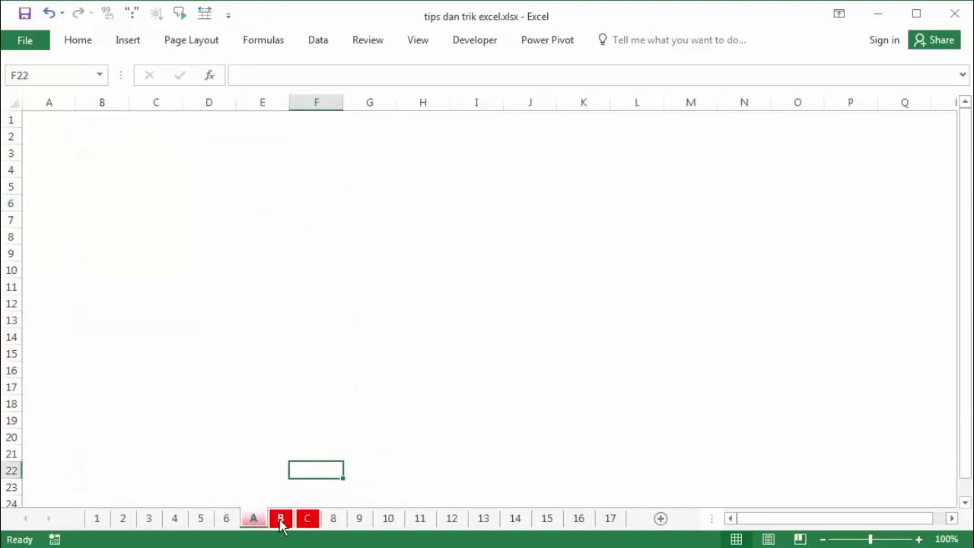
left_click(281, 520, "ctrl")
left_click(308, 520, "ctrl")
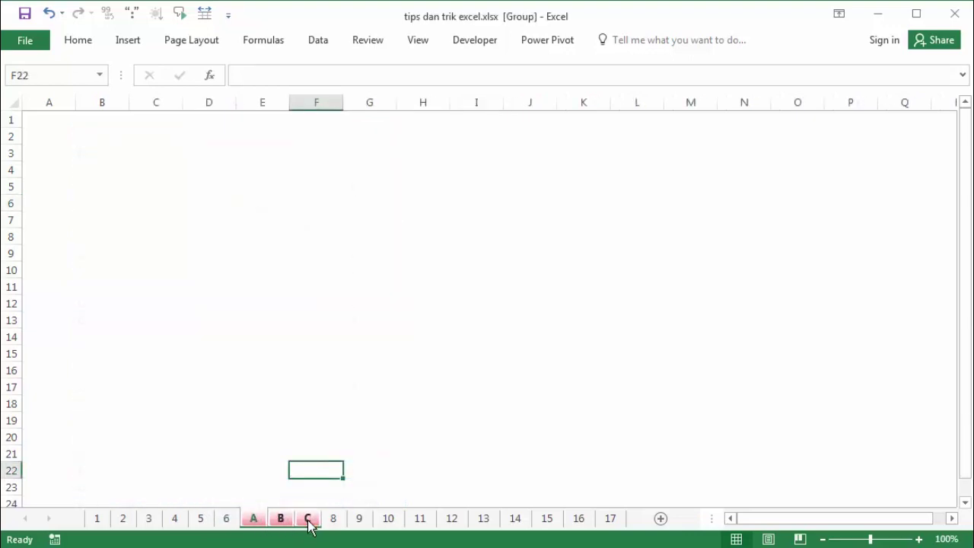
left_click(114, 155)
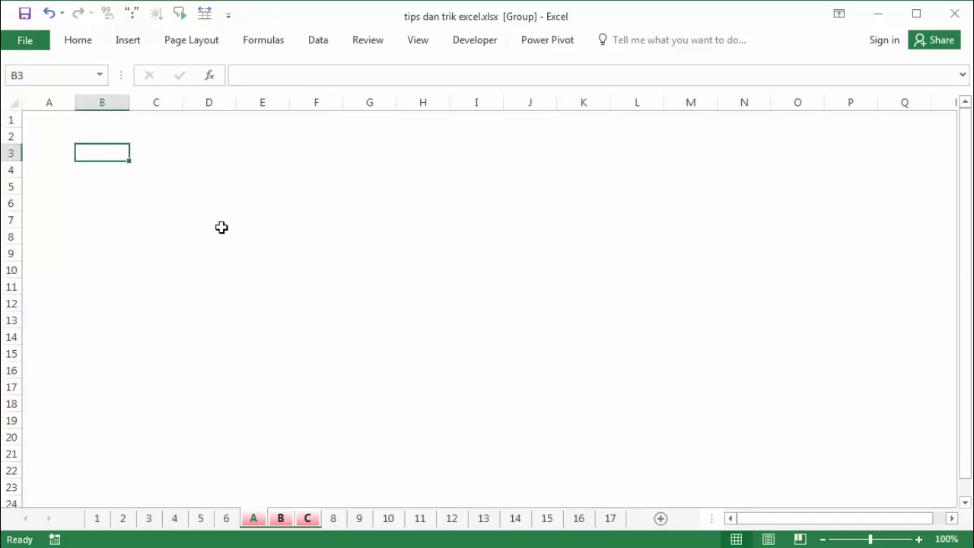
Step: Enter headers No, Nma and Usia across B2:D2 on the grouped sheets
key("Up")
type("N")
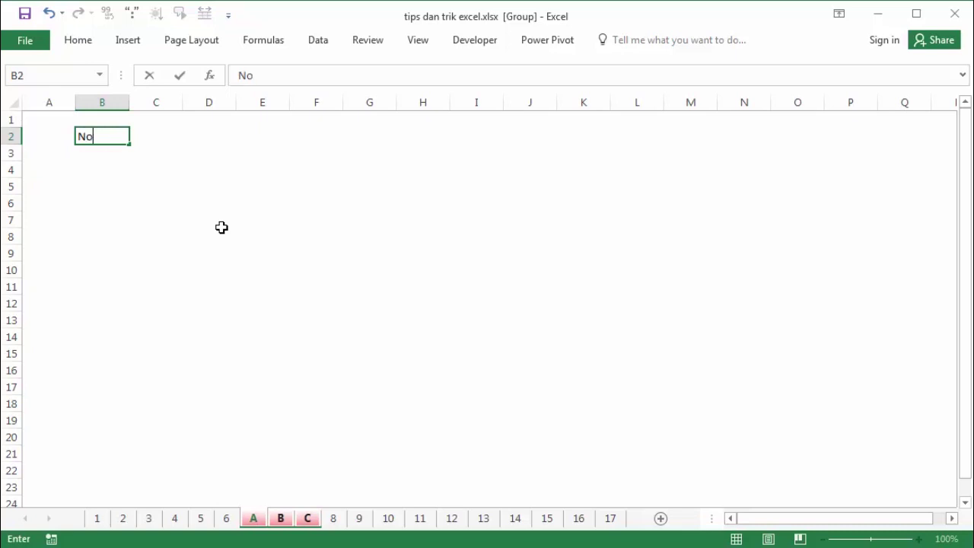
key("Tab")
type("Nma")
key("Tab")
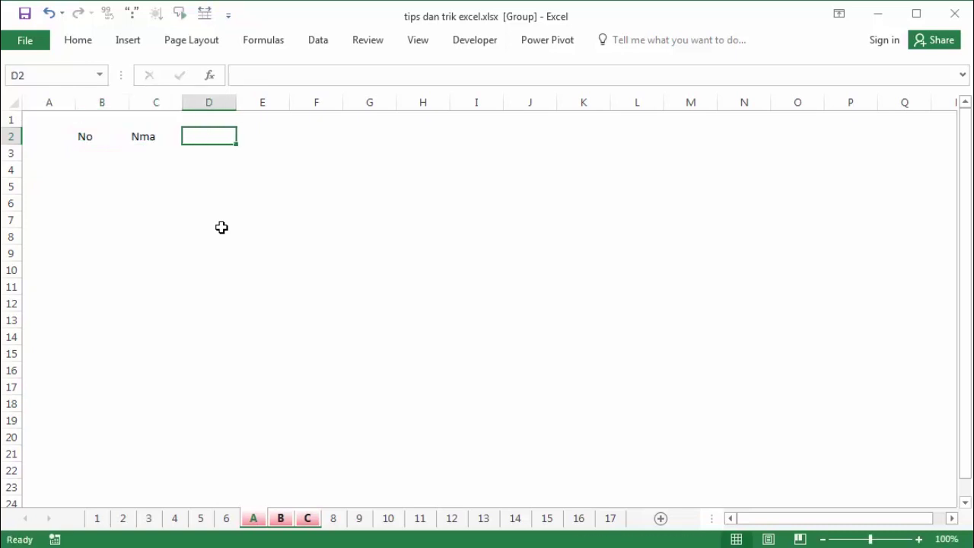
type("Usi")
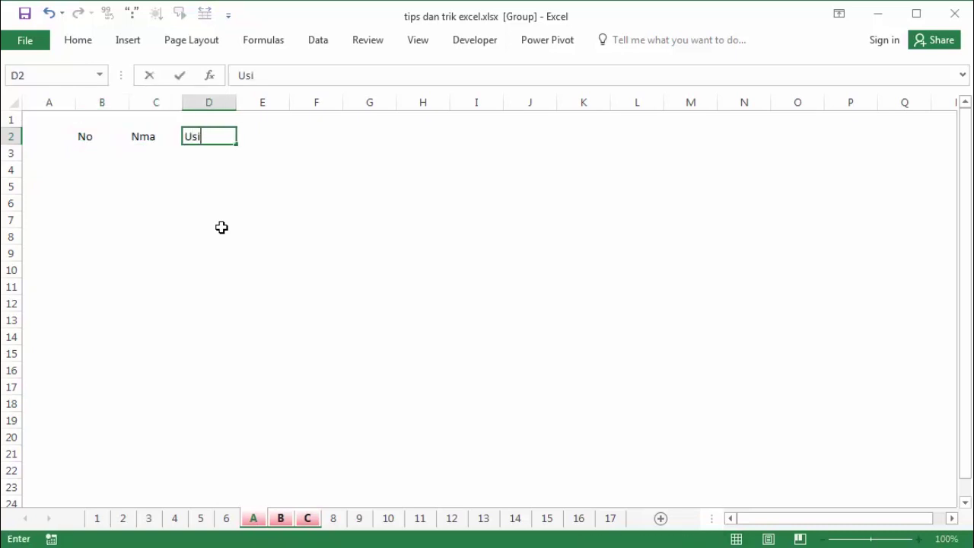
type("a")
key("Return")
Step: Give B2:D2 a dark blue fill with light text, then select the table down to row 21
left_click_drag(91, 137, 202, 137)
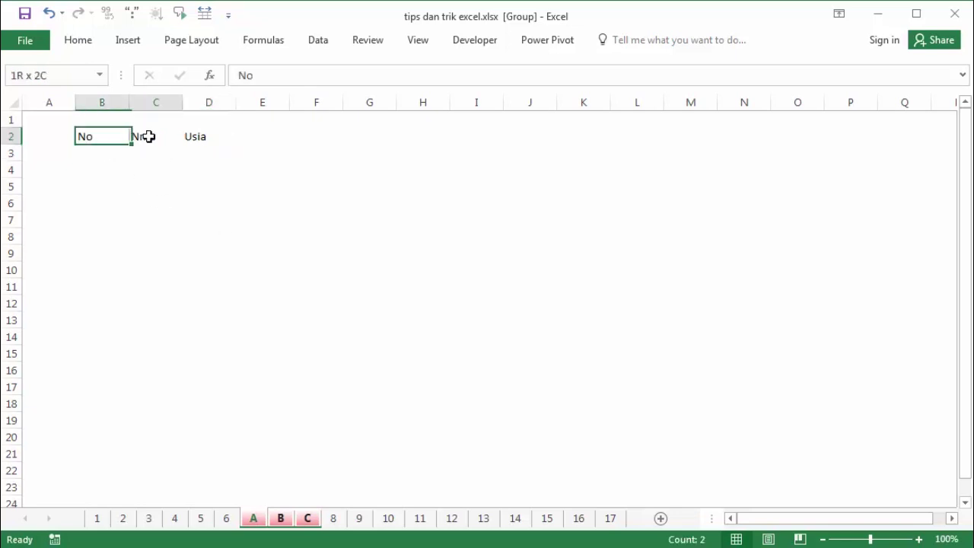
left_click(79, 42)
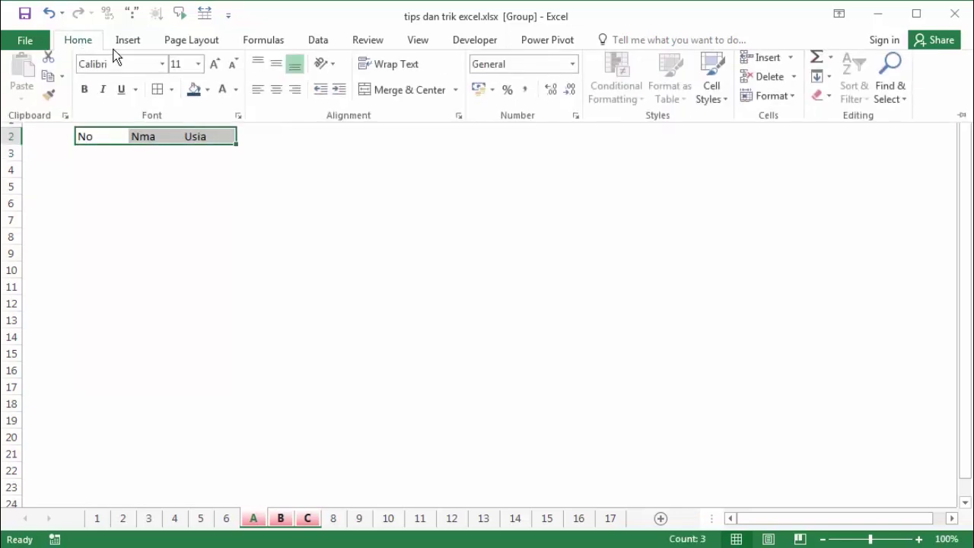
left_click(193, 94)
left_click(222, 94)
left_click(248, 233)
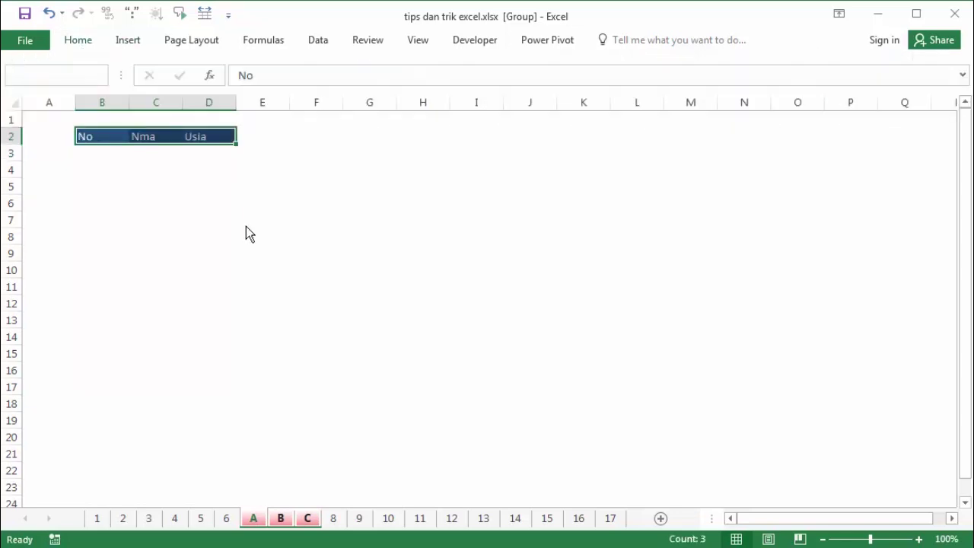
left_click(209, 219)
mouse_move(83, 136)
left_mouse_down()
mouse_move(247, 350)
mouse_move(213, 445)
left_mouse_up()
Step: Apply blue dotted outline and inside borders to the selected table via Format Cells
right_click(126, 192)
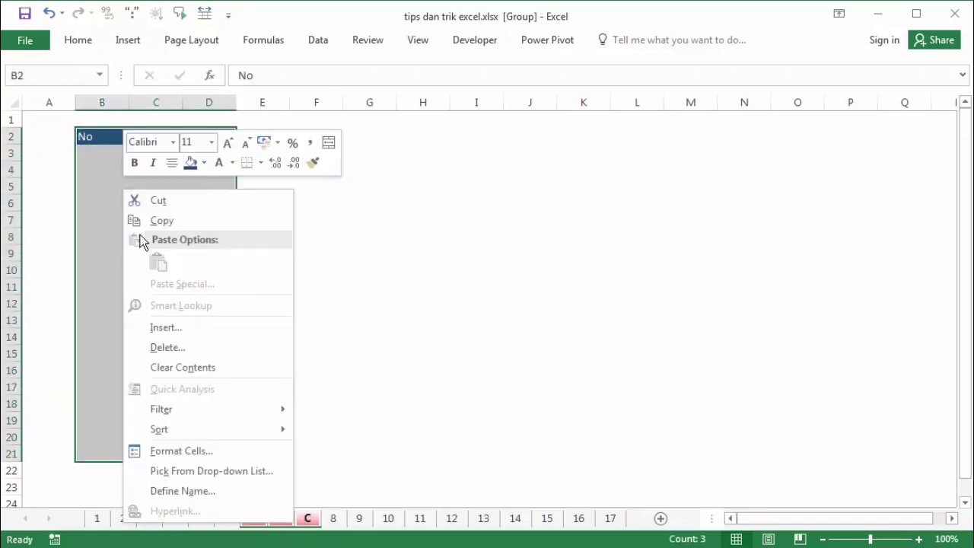
left_click(222, 454)
left_click_drag(222, 239, 409, 122)
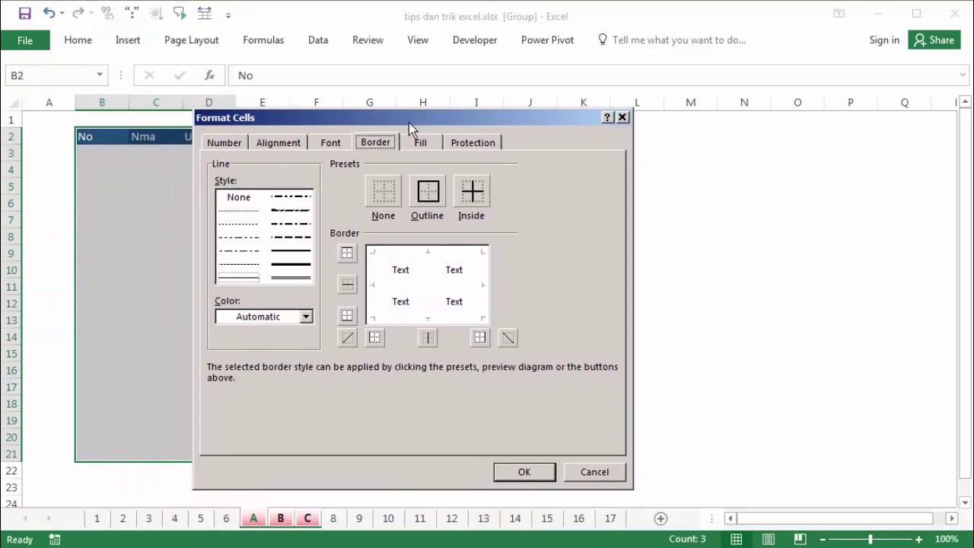
left_click(251, 211)
left_click(273, 318)
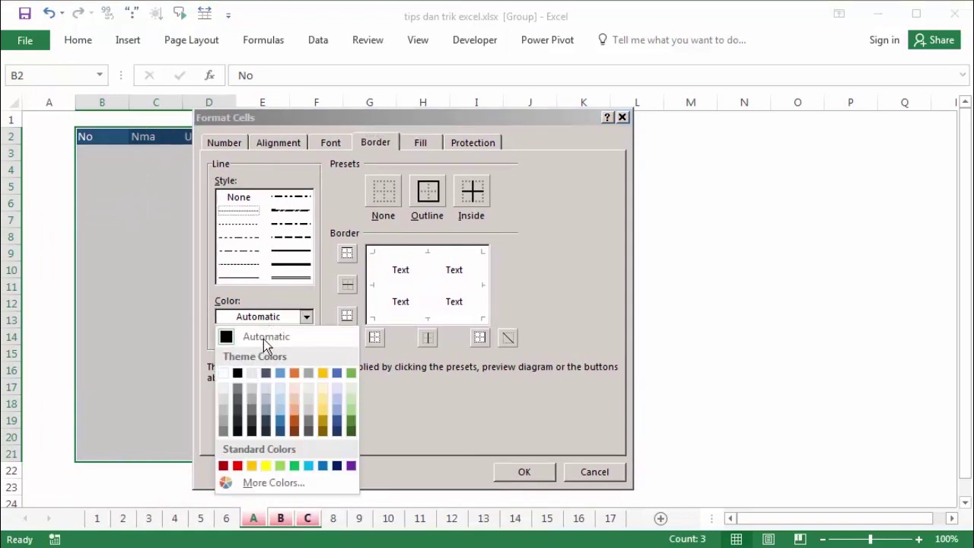
left_click(280, 372)
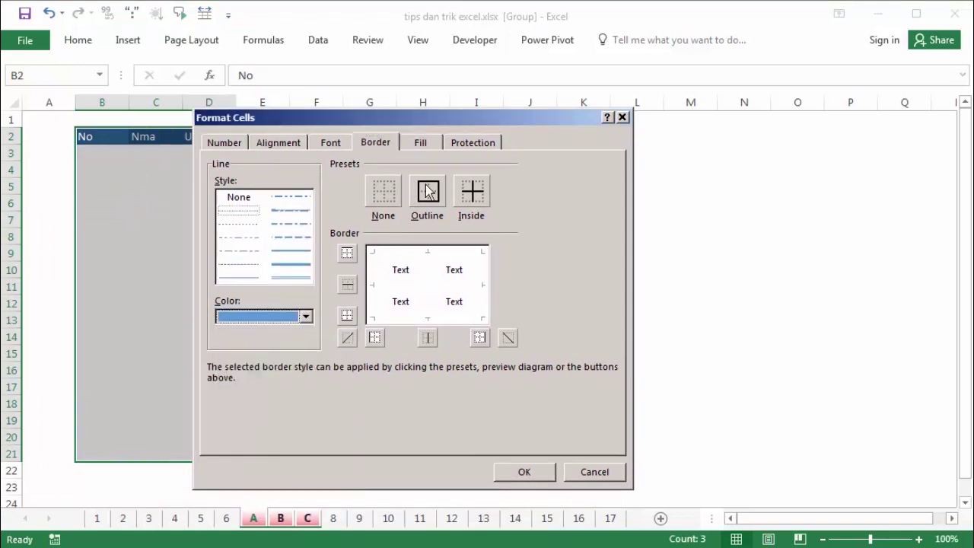
left_click(428, 191)
left_click(472, 191)
left_click(525, 472)
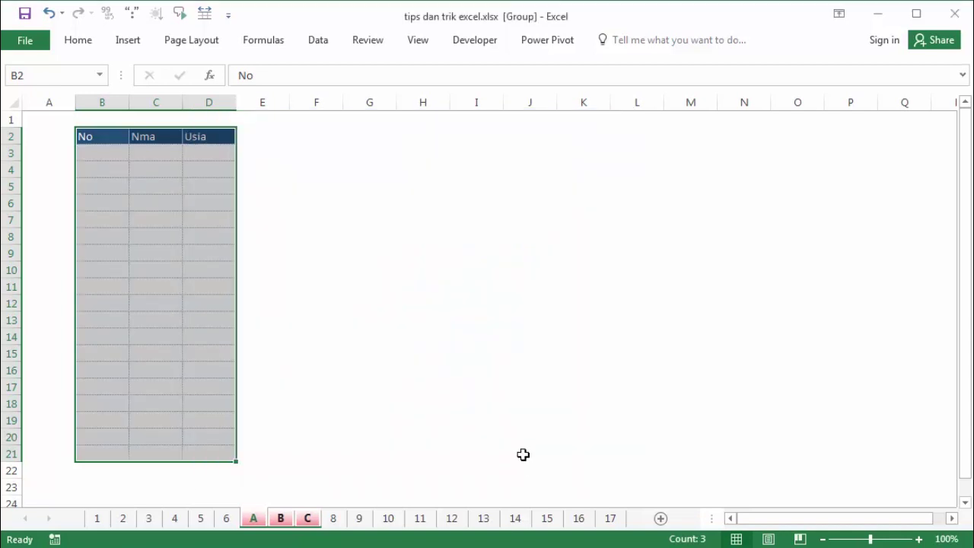
left_click(369, 270)
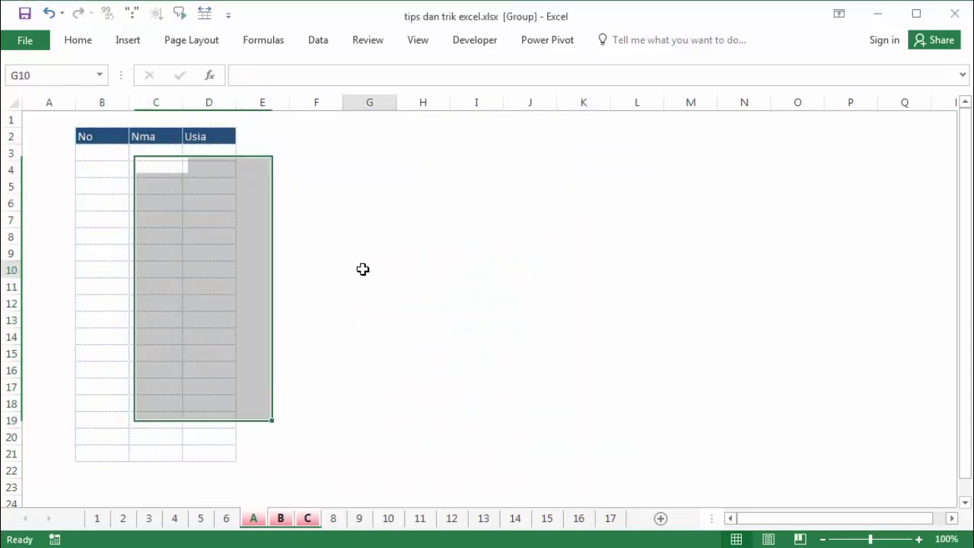
Step: Correct the C2 header to Nama and centre the B2:D2 headers
left_click(137, 141)
type("Nama")
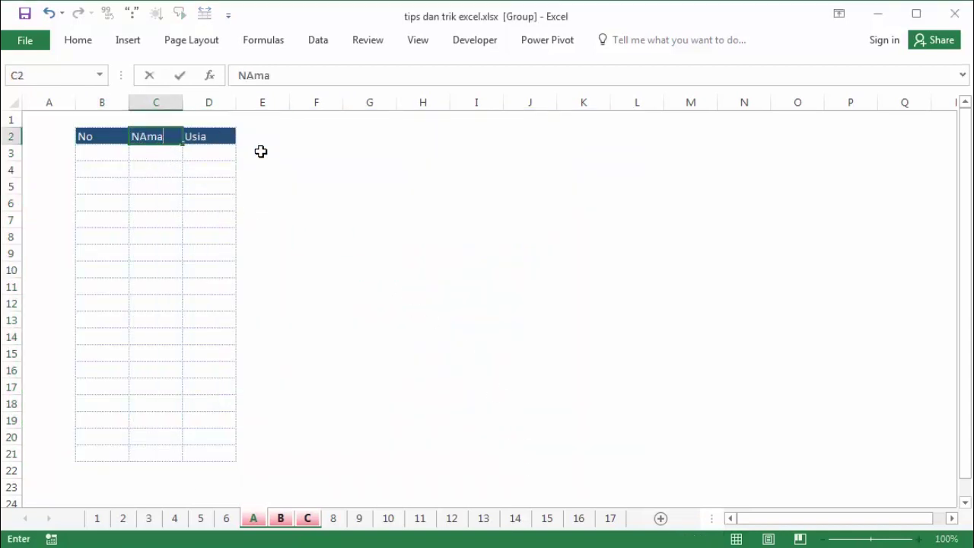
key("Return")
left_click(263, 169)
left_click_drag(115, 136, 192, 136)
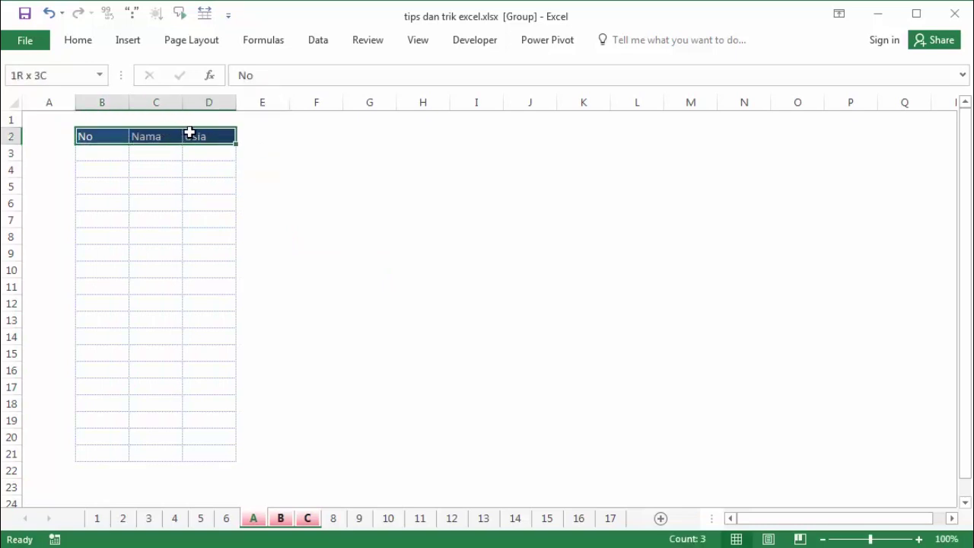
left_click(66, 38)
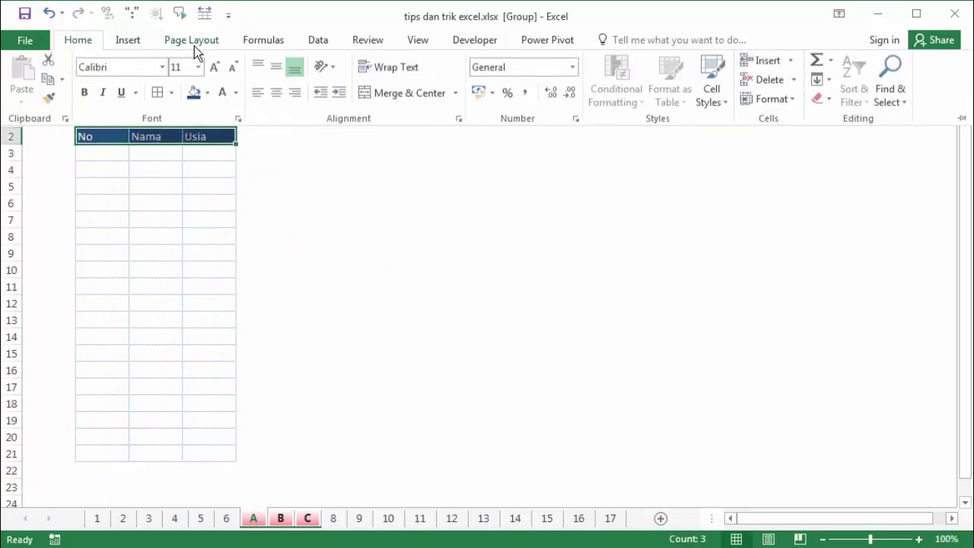
left_click(276, 94)
left_click(325, 304)
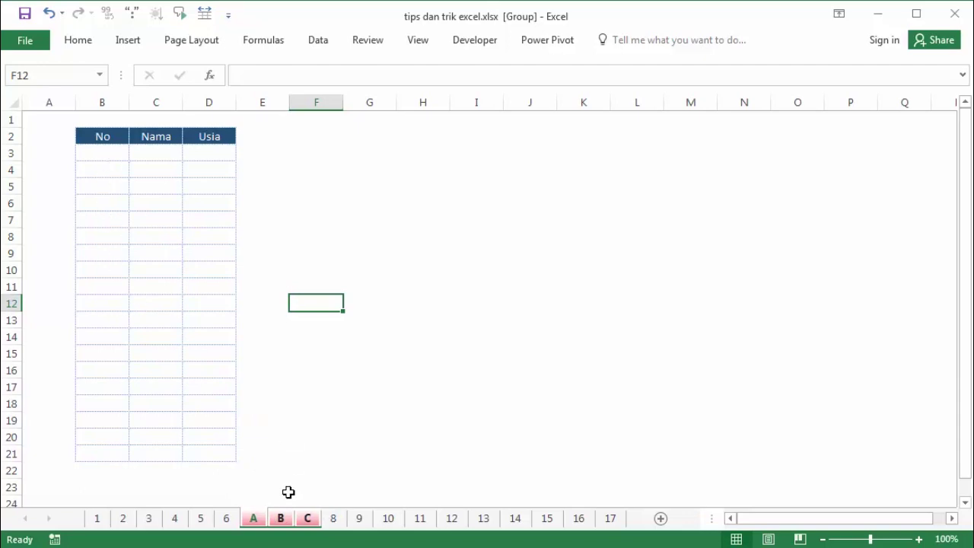
Step: Ungroup the sheets and confirm sheets A, B and C each hold the same empty table
left_click(227, 520)
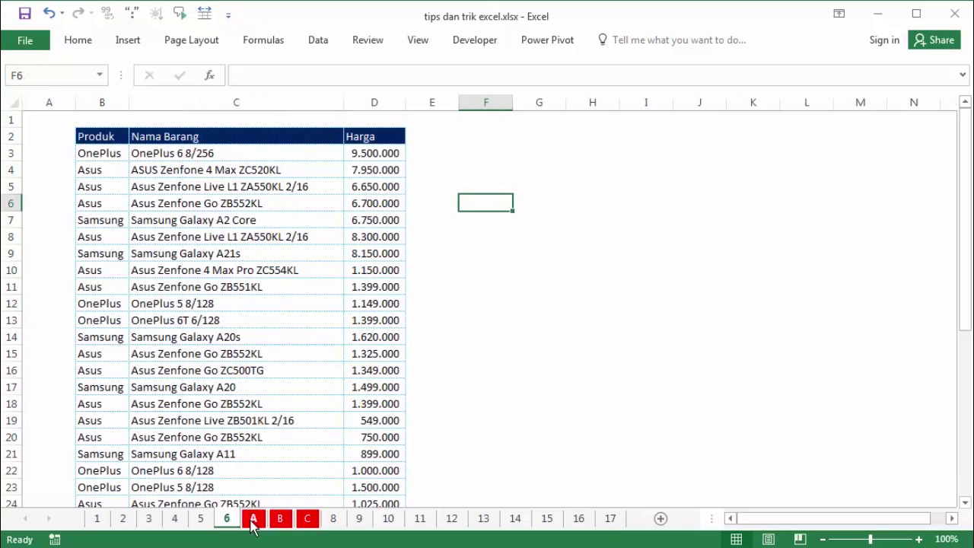
left_click(253, 520)
left_click(107, 188)
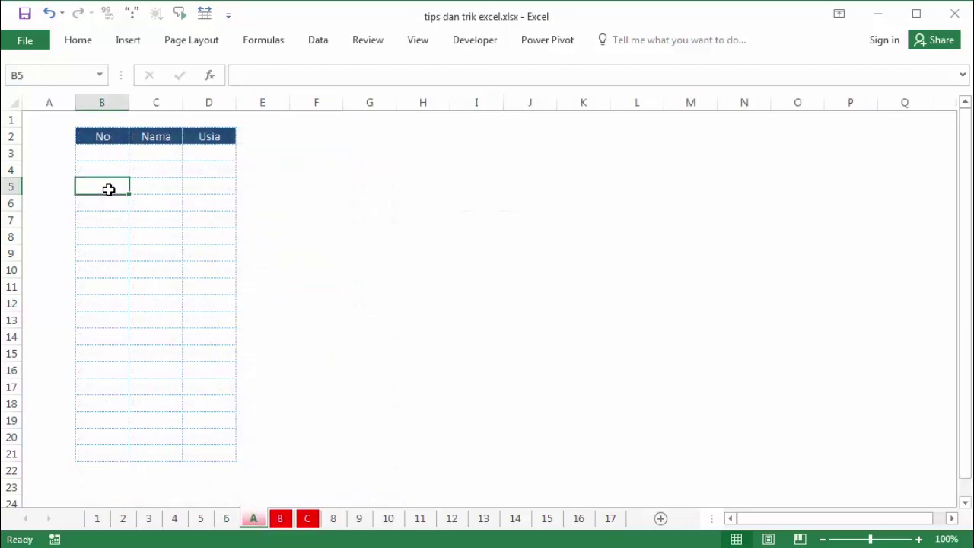
left_click(283, 521)
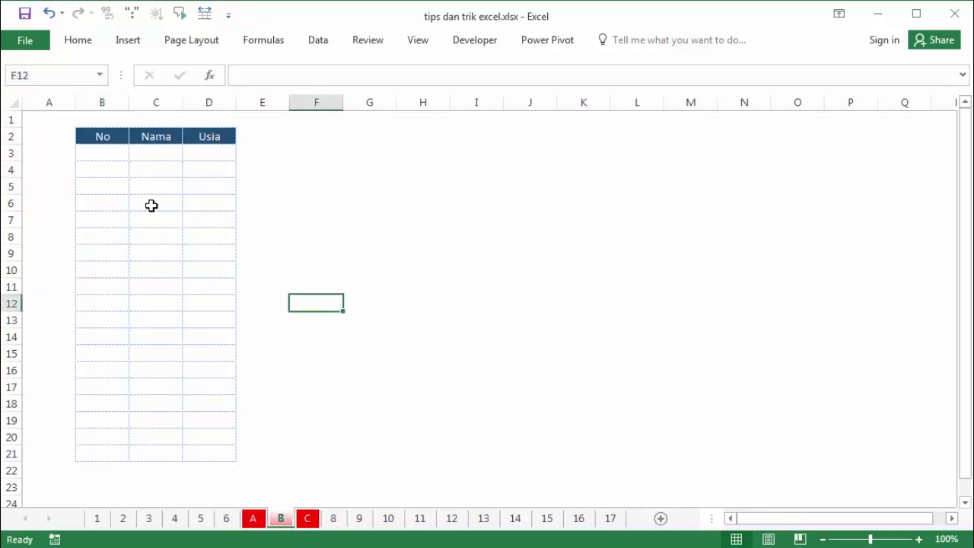
left_click(127, 175)
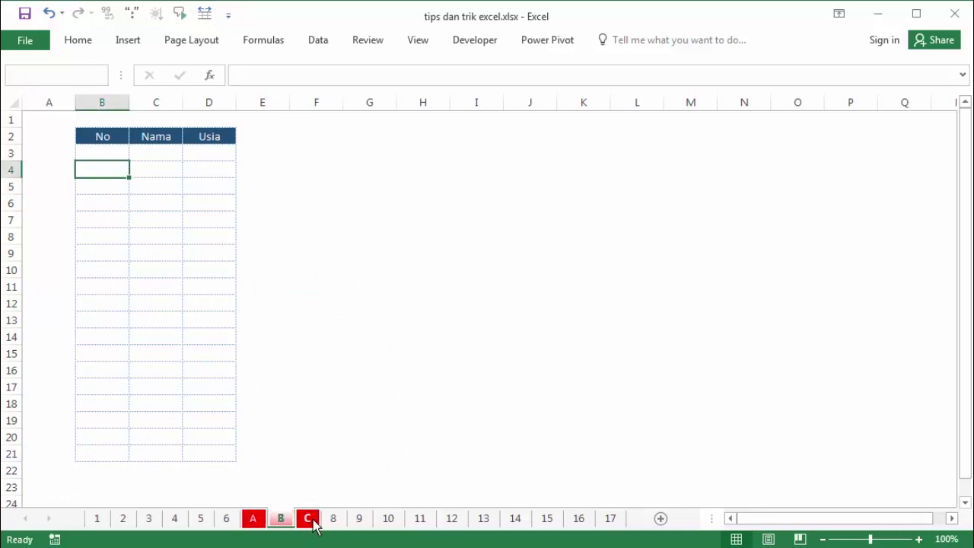
left_click(312, 520)
left_click(264, 255)
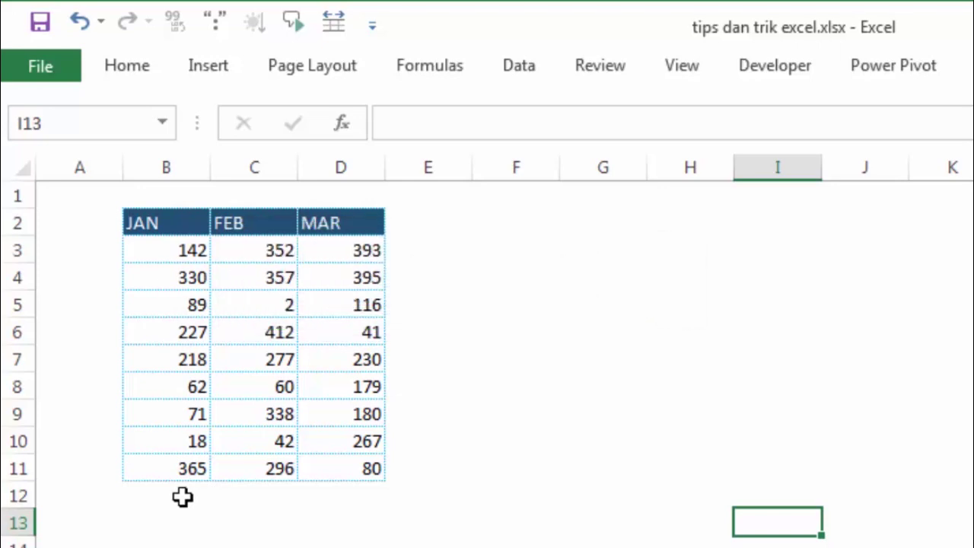
Step: Centre the JAN, FEB and MAR headers in B2:D2, then select the figures B3:D11
left_click(917, 495)
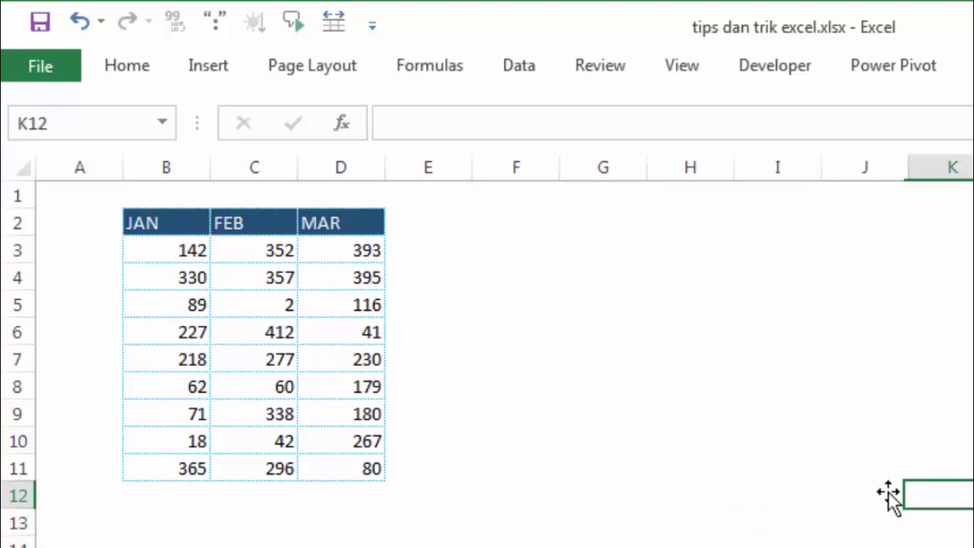
mouse_move(159, 221)
left_mouse_down()
mouse_move(332, 243)
mouse_move(344, 222)
left_mouse_up()
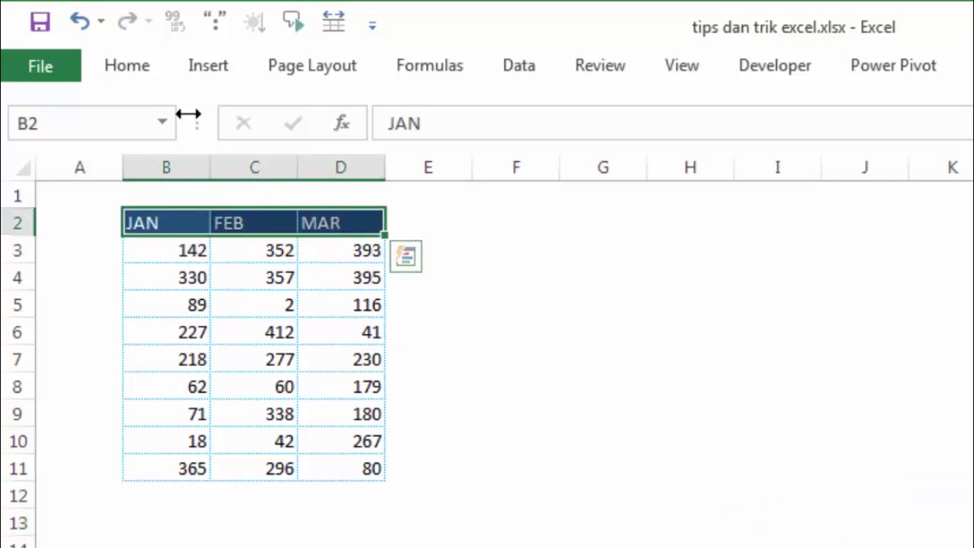
left_click(137, 67)
left_click(452, 156)
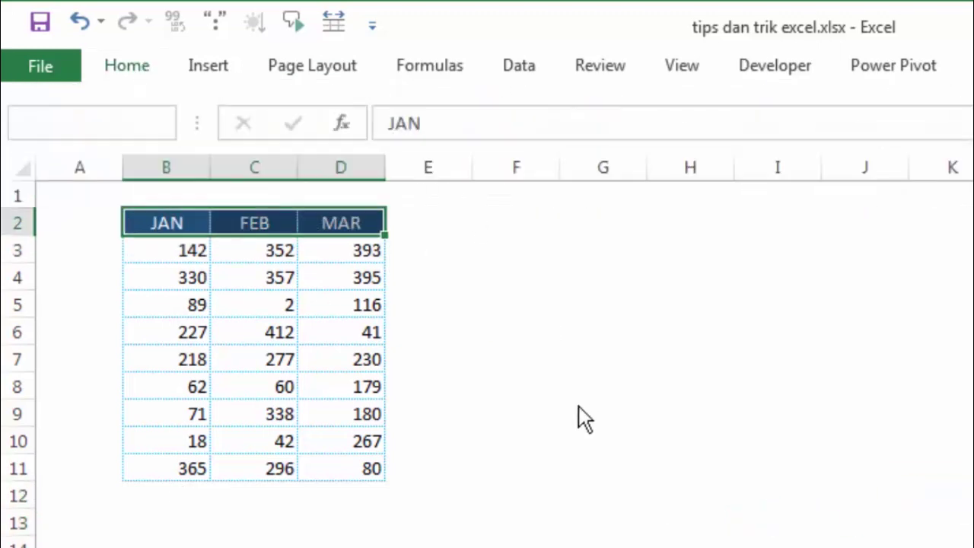
left_click(556, 414)
left_click_drag(179, 251, 348, 469)
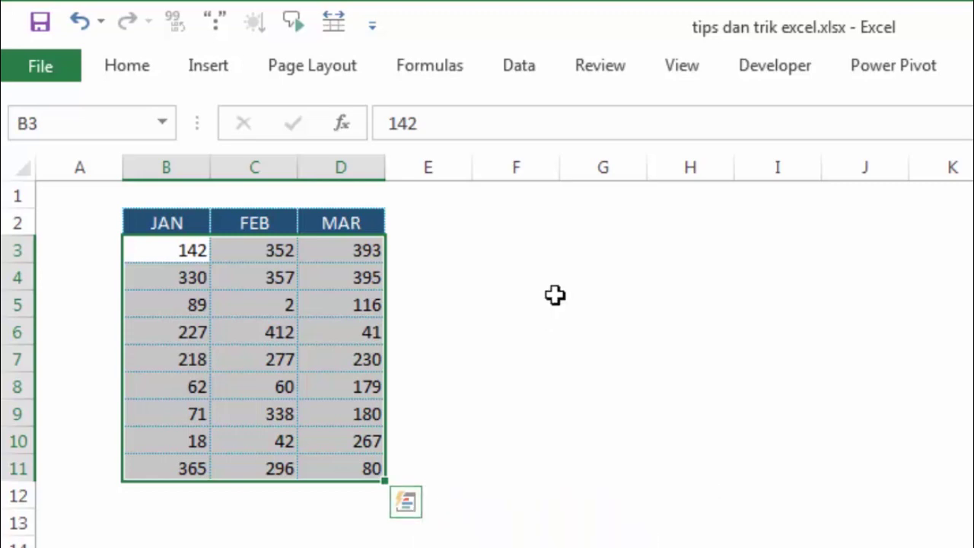
Step: Bring up Quick Analysis for B3:D11 with Ctrl+Q and move to the Data Bars option
key("ctrl+q")
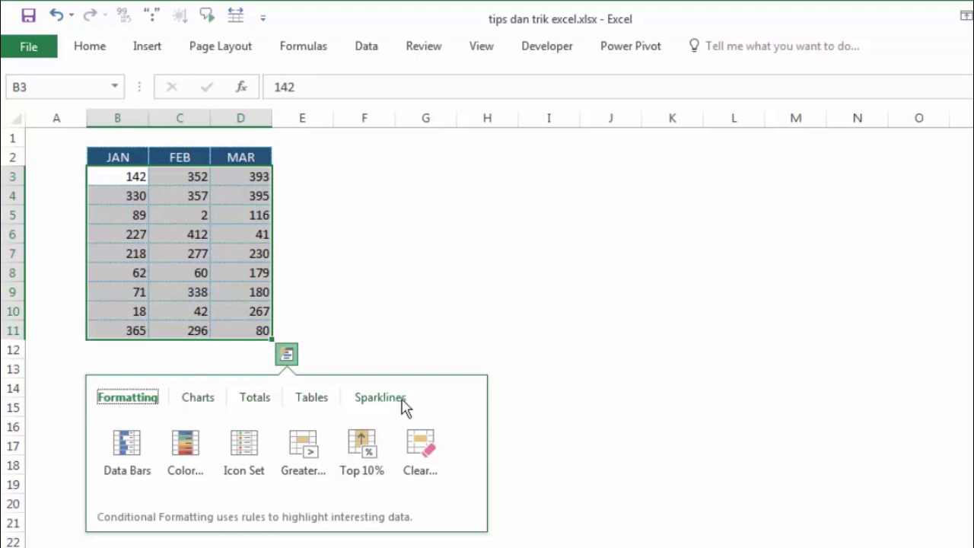
key("Tab")
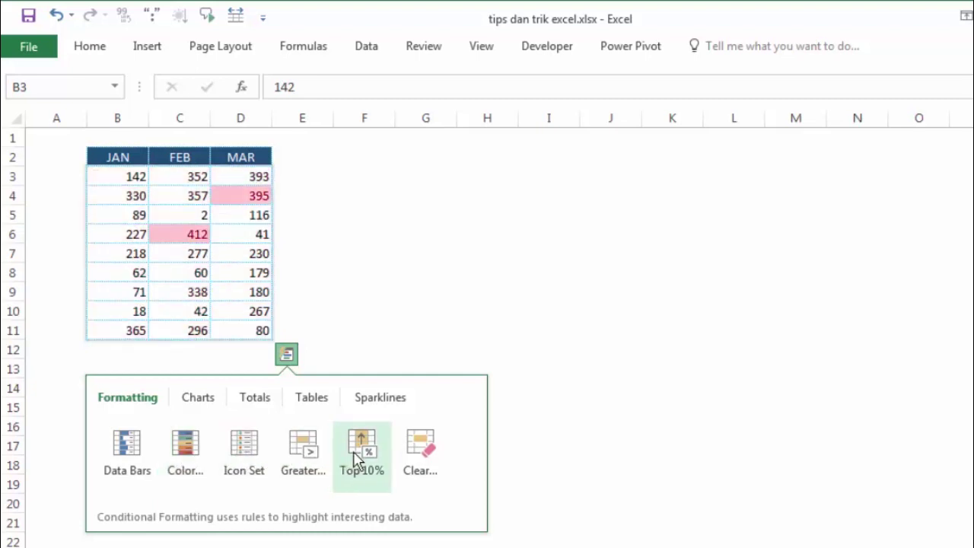
Step: Browse the Quick Analysis Charts, Totals, Tables and Sparklines options for the JAN–MAR figures
left_click(201, 403)
left_click(255, 402)
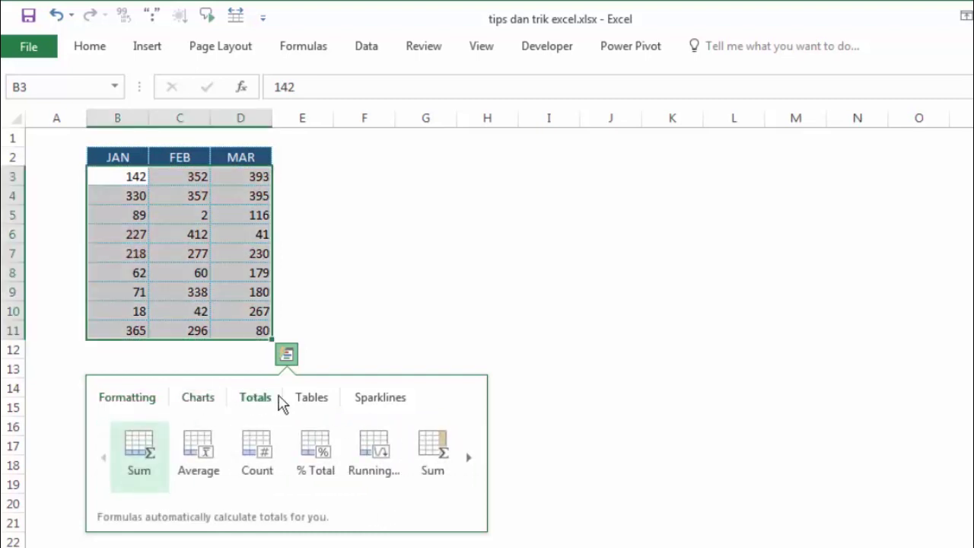
left_click(314, 403)
left_click(373, 405)
left_click(146, 403)
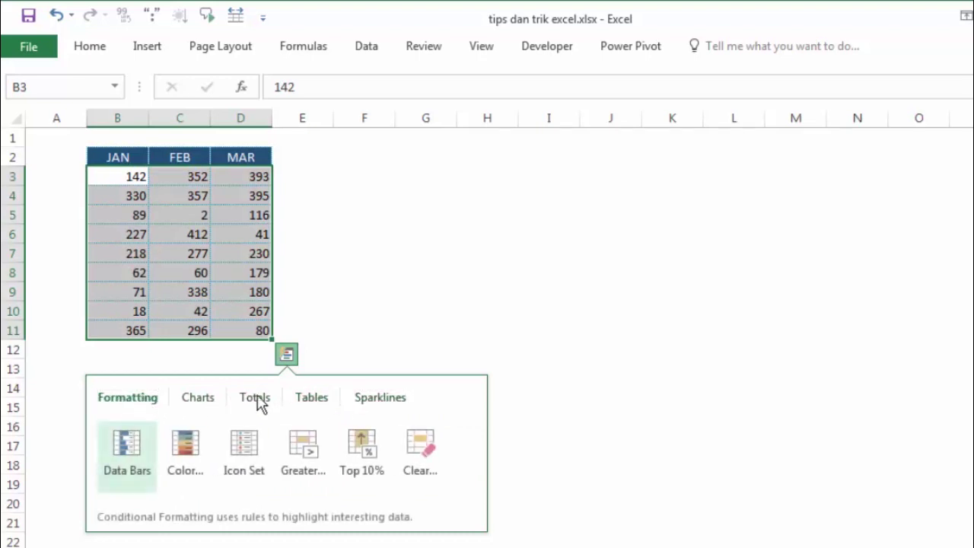
left_click(257, 403)
left_click(142, 404)
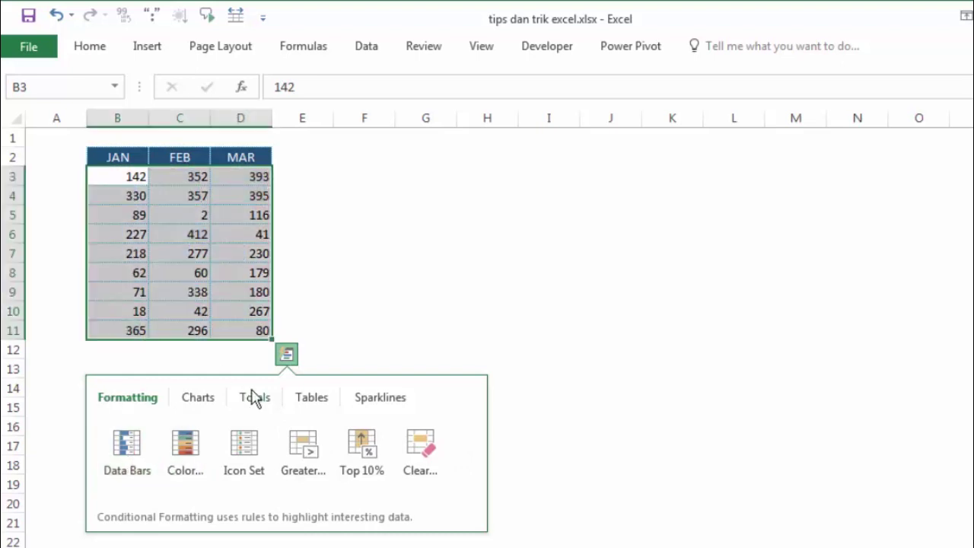
left_click(255, 400)
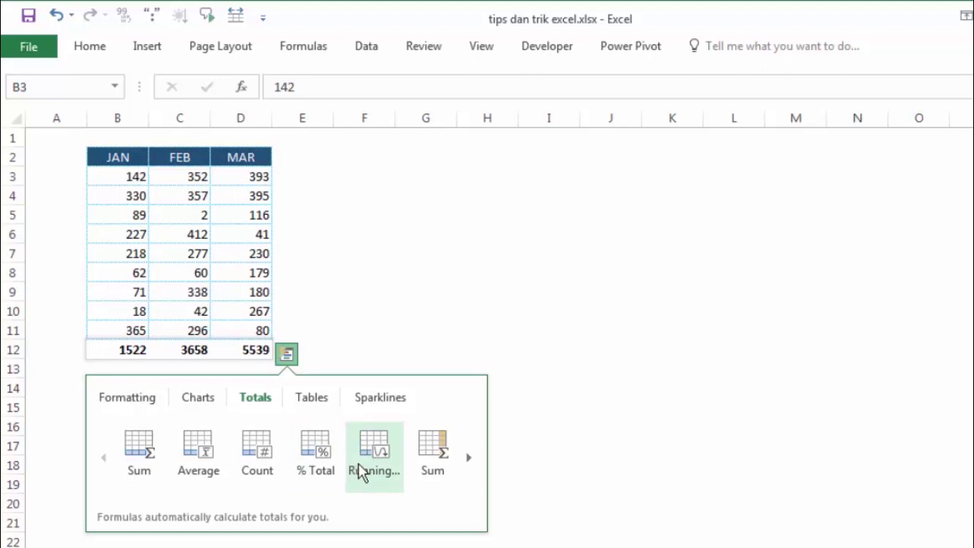
Step: Add column sums 1522, 2136 and 1881 in row 12, then move to the Nama Barang sheet
left_click(468, 457)
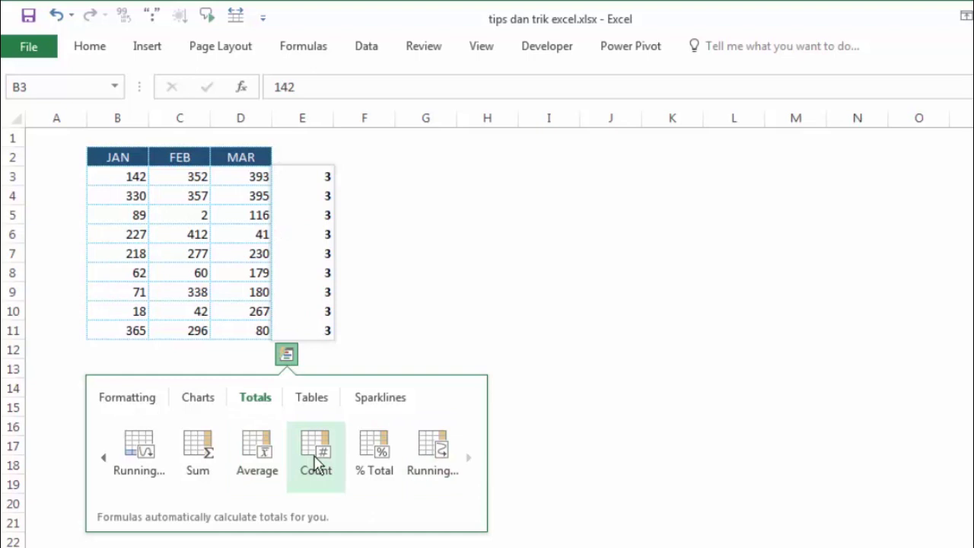
left_click(102, 458)
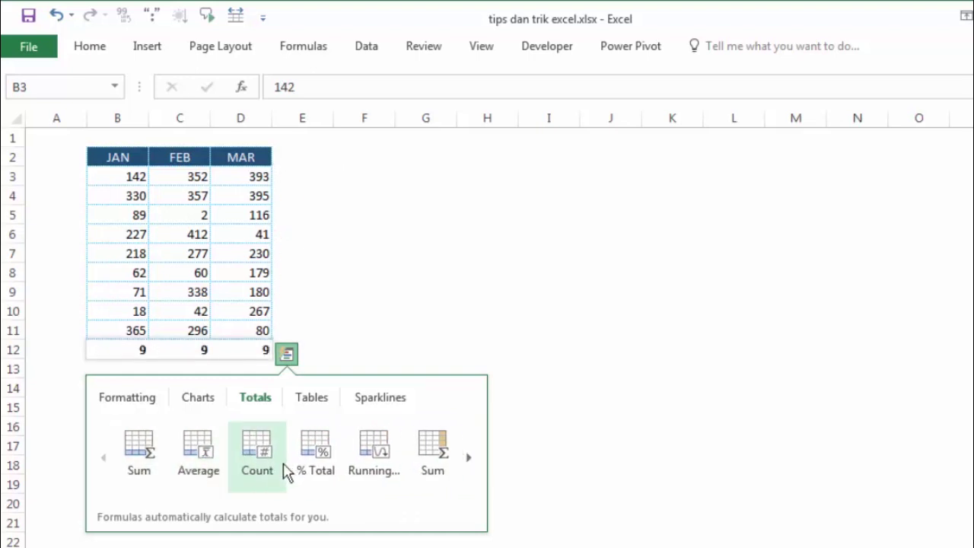
left_click(469, 459)
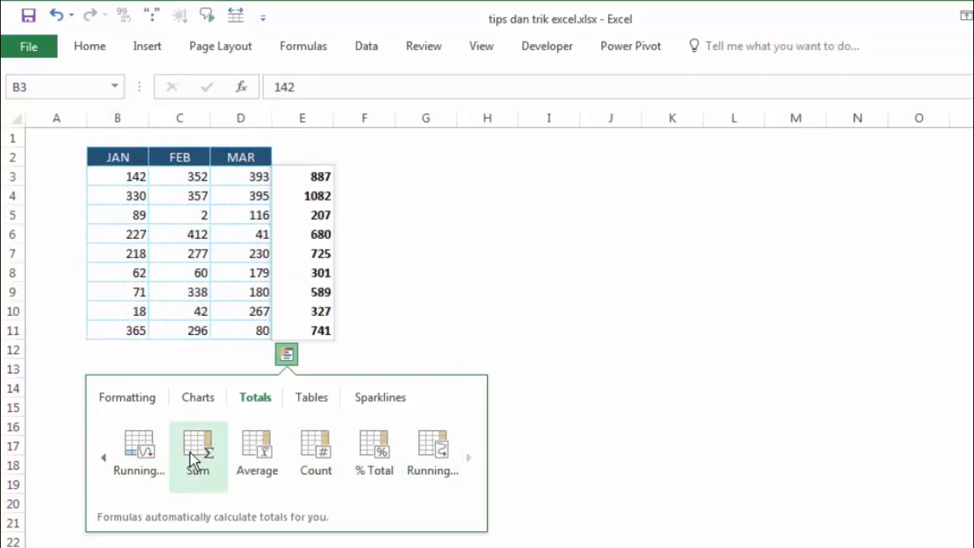
left_click(105, 458)
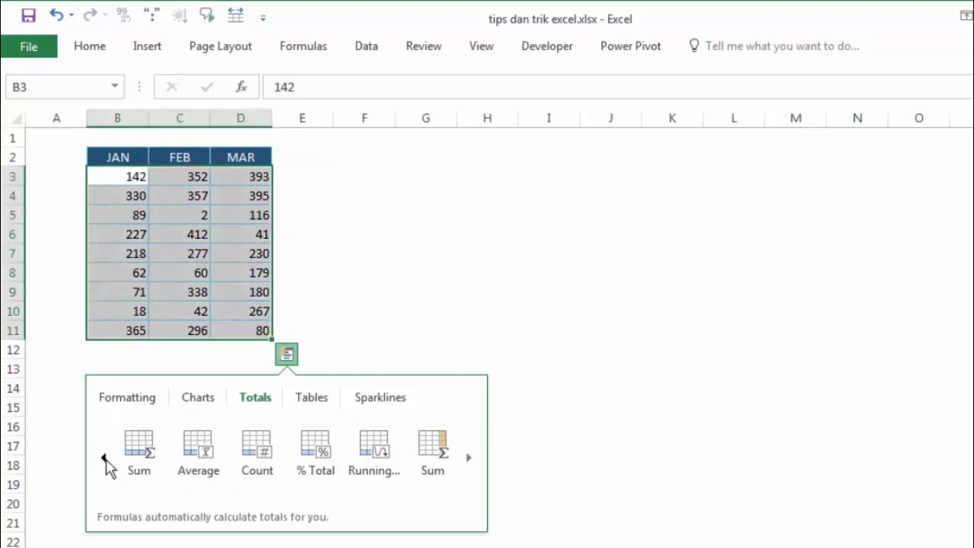
left_click(139, 457)
left_click(432, 331)
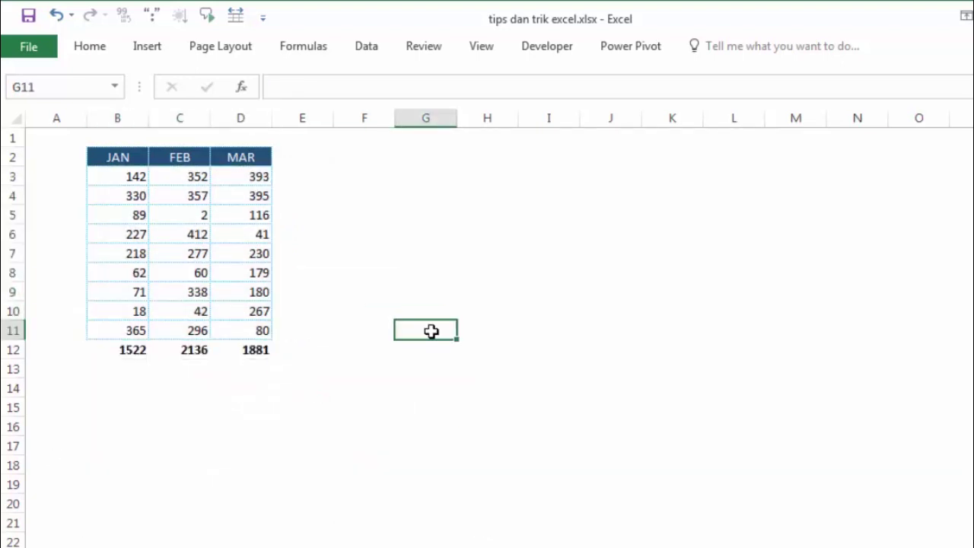
key("ctrl+Page_Down")
left_click(373, 328)
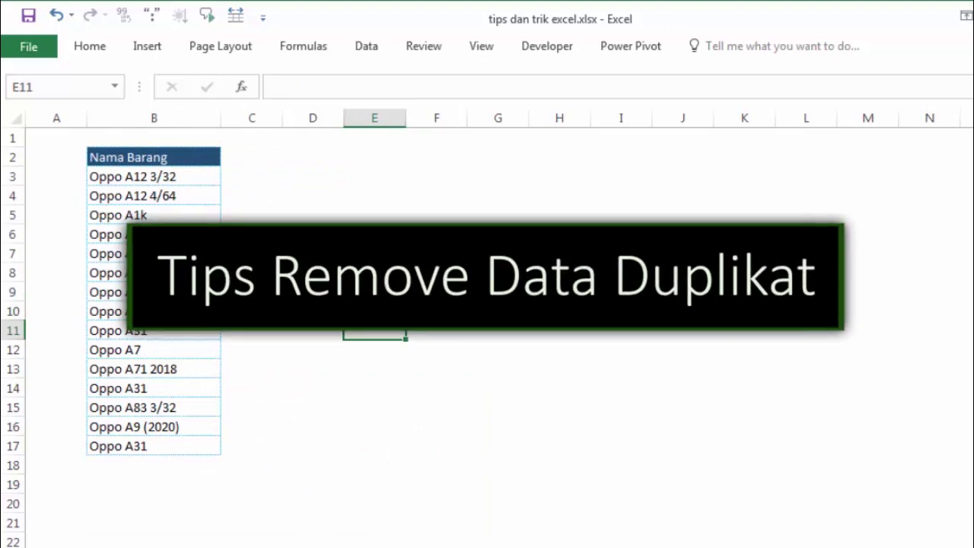
Step: Select the Nama Barang entries B3:B17 and show the Data ribbon tools
left_click(171, 178)
left_click(498, 252)
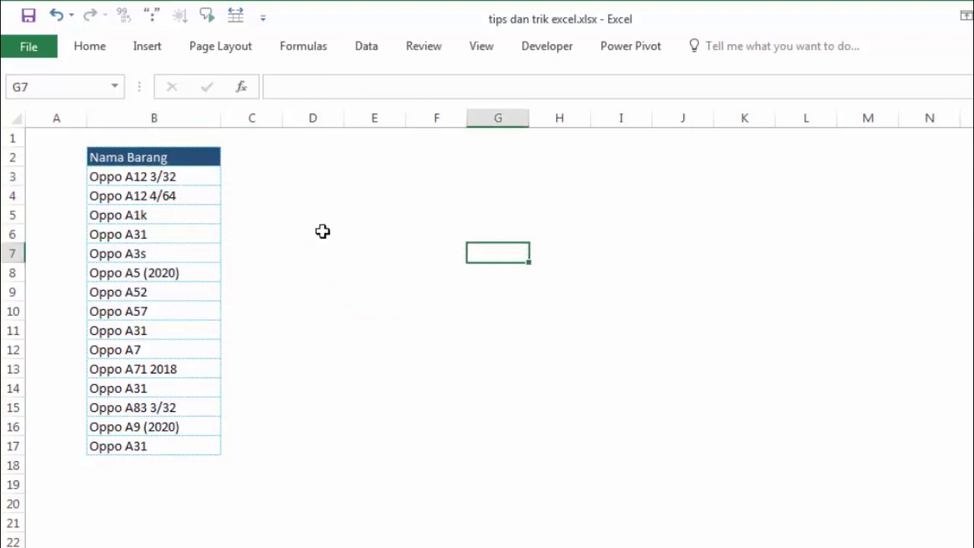
left_click_drag(174, 177, 174, 448)
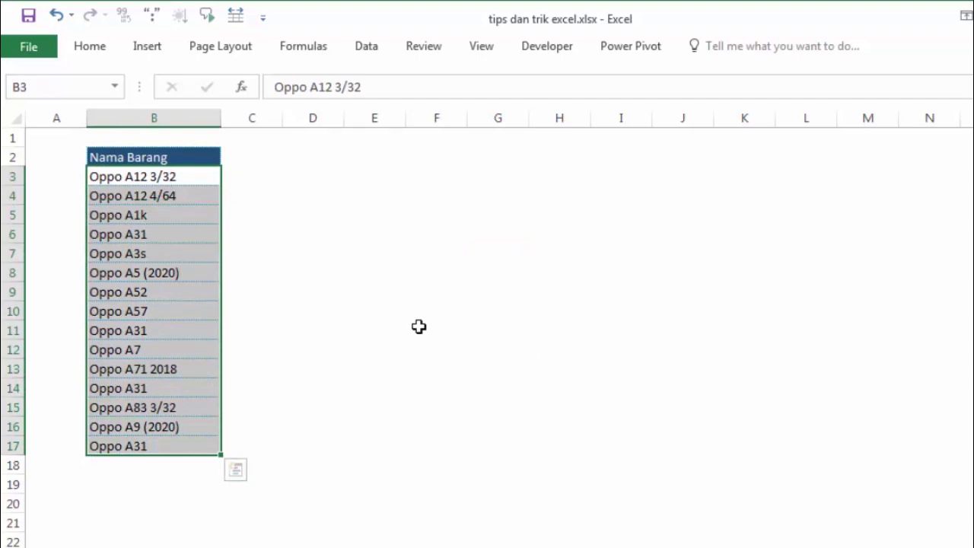
left_click(137, 177)
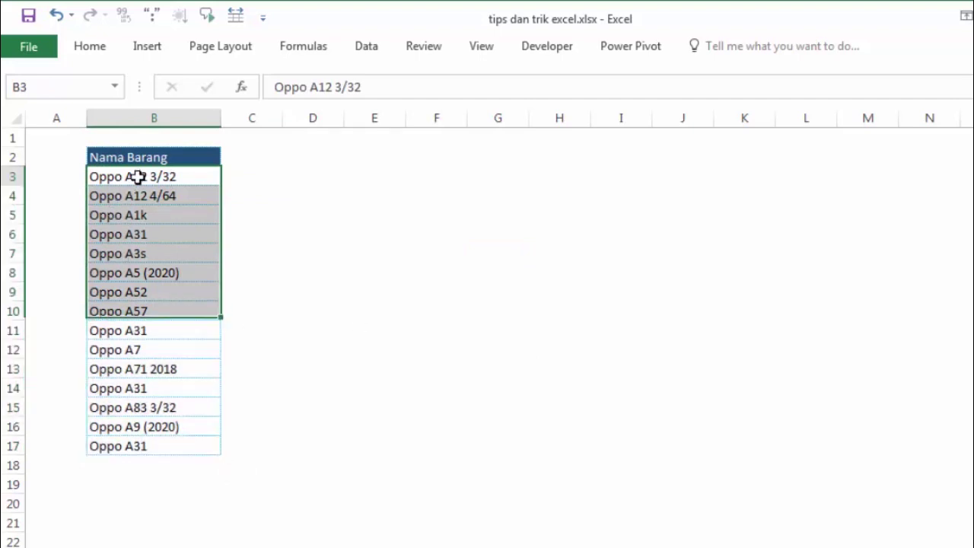
left_click_drag(137, 177, 137, 449)
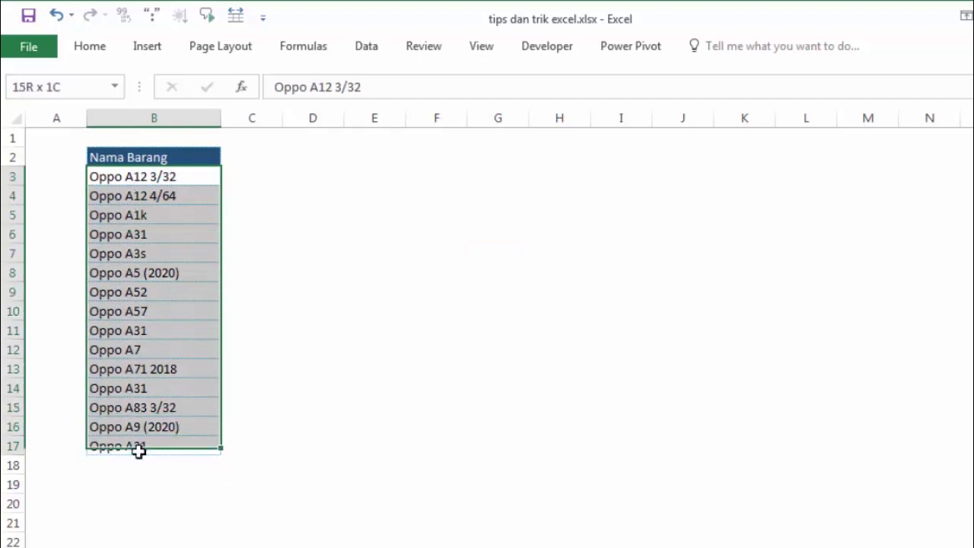
left_click(367, 47)
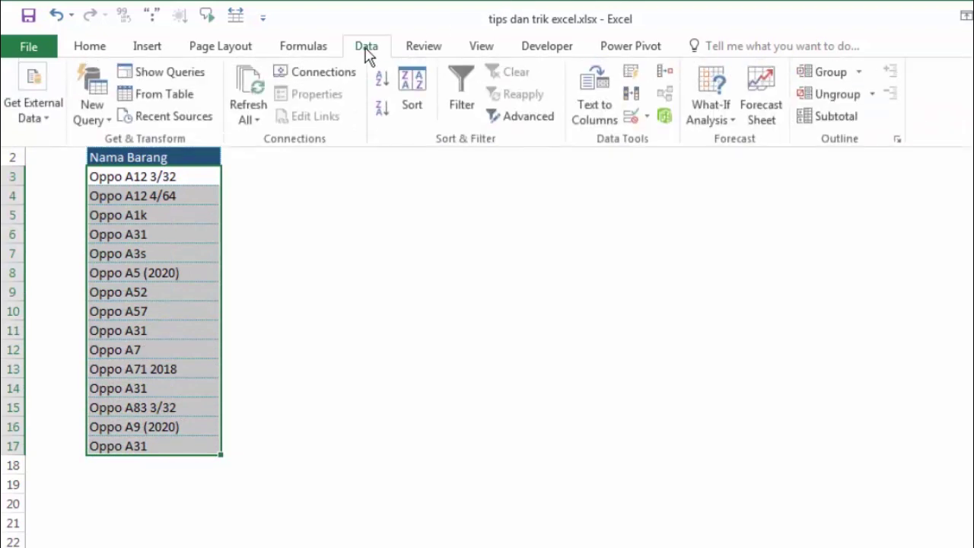
Step: Remove the 3 duplicate Nama Barang entries, leaving 12 unique Oppo product names
left_click(641, 97)
left_click_drag(651, 189, 385, 156)
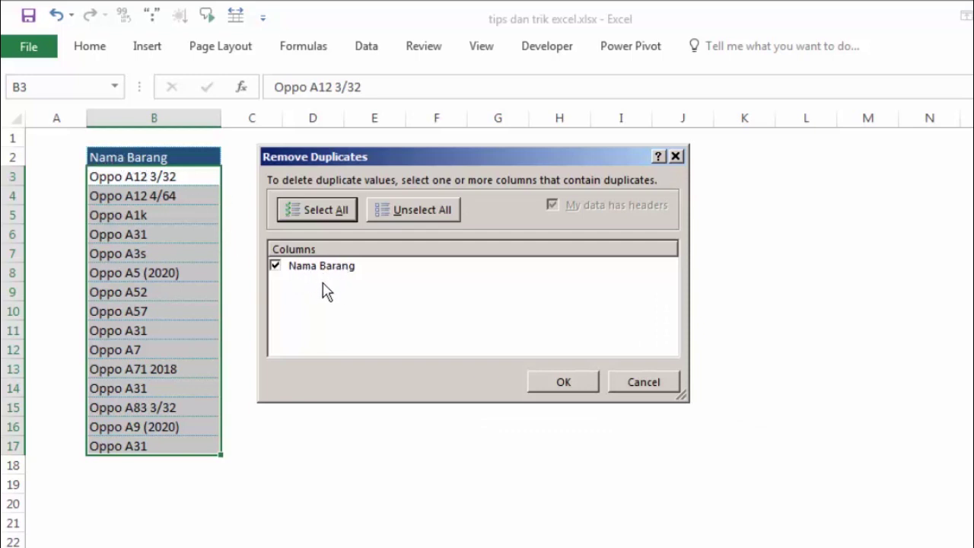
left_click(570, 380)
mouse_move(588, 335)
left_mouse_down()
mouse_move(480, 256)
mouse_move(429, 189)
left_mouse_up()
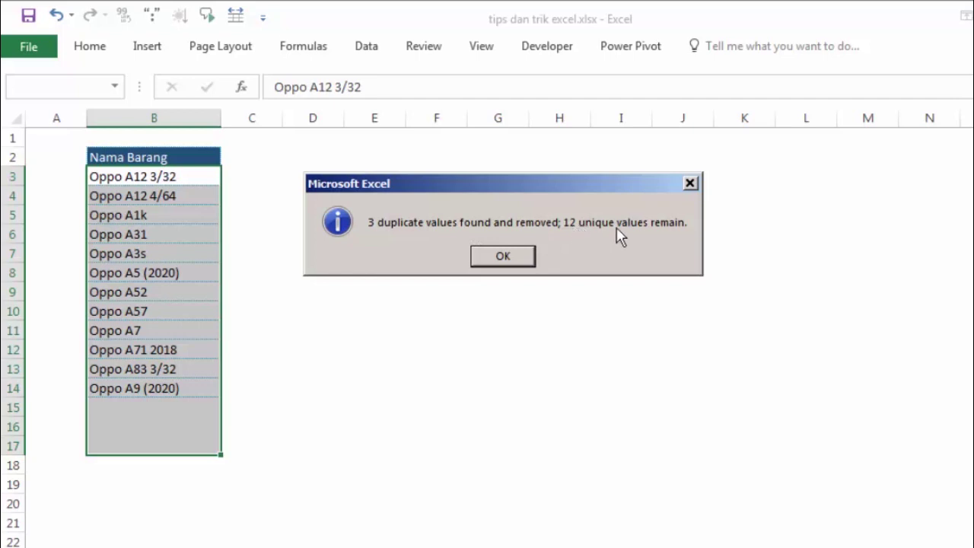
left_click(501, 258)
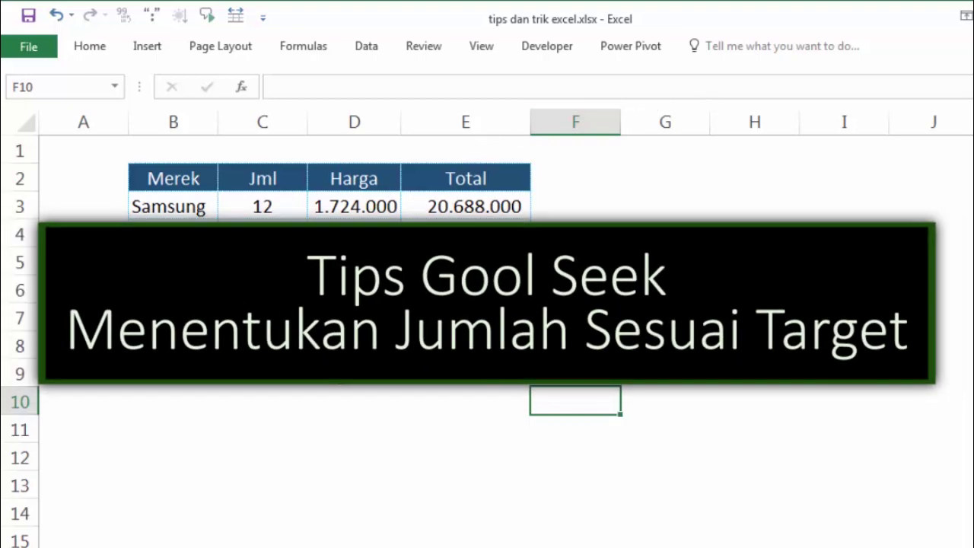
Step: Inspect Samsung's quantity 12, price 1.724.000 and its Total formula
left_click(262, 290)
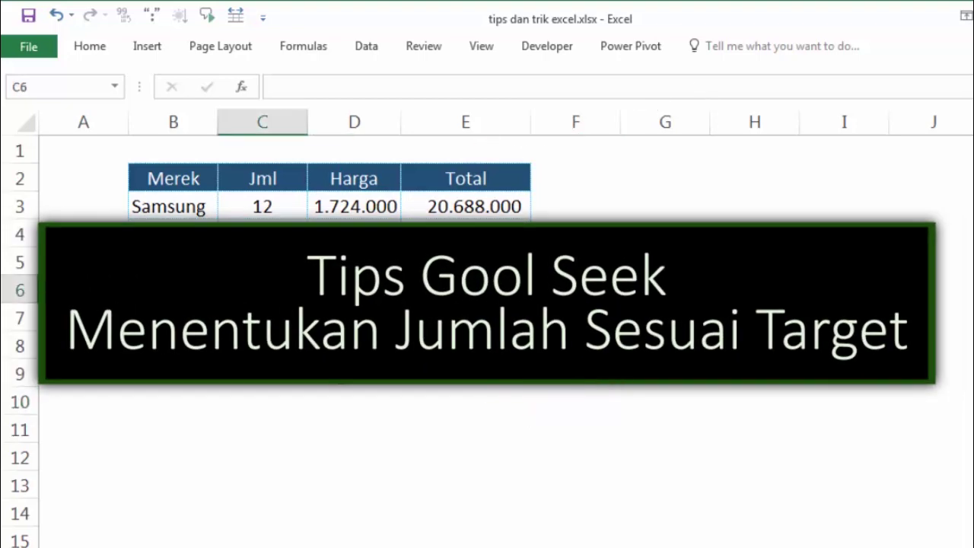
left_click(186, 210)
left_click(279, 211)
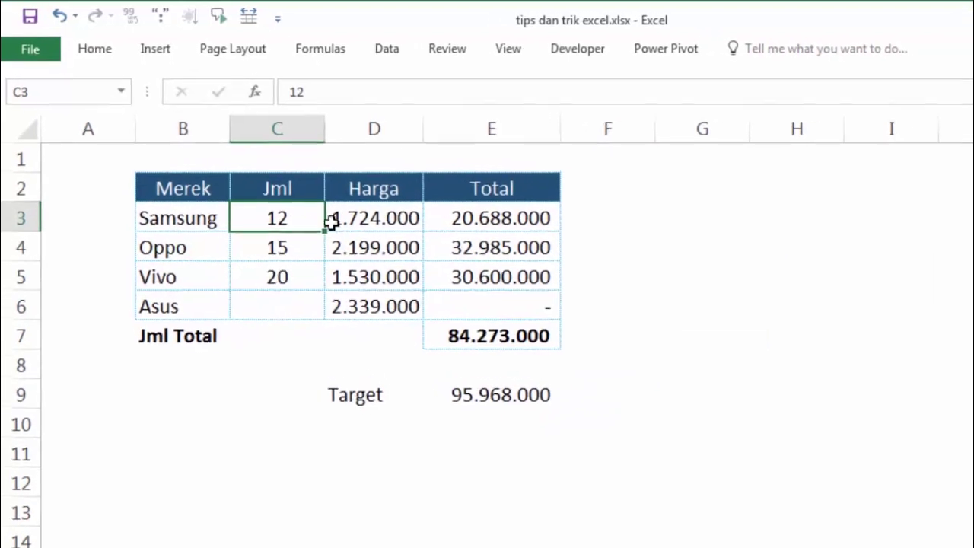
left_click(325, 209)
left_click(539, 244)
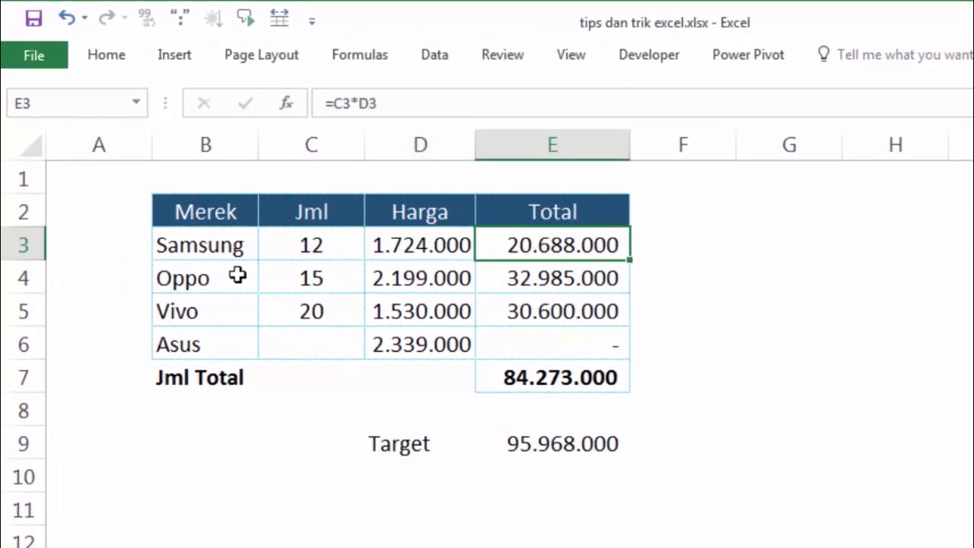
Step: Inspect the Oppo and Vivo total formulas, the 95.968.000 target and the blank Asus row
left_click(212, 274)
left_click(312, 279)
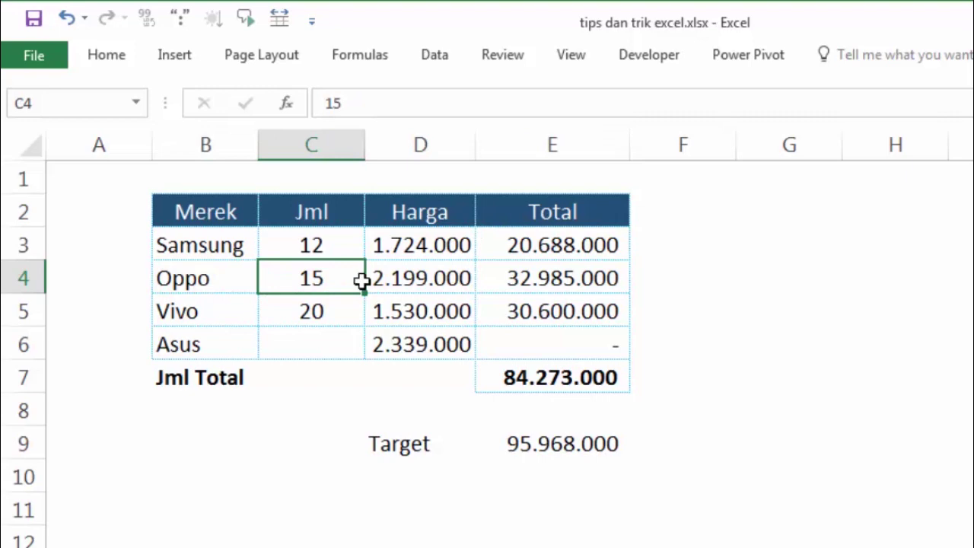
left_click(415, 280)
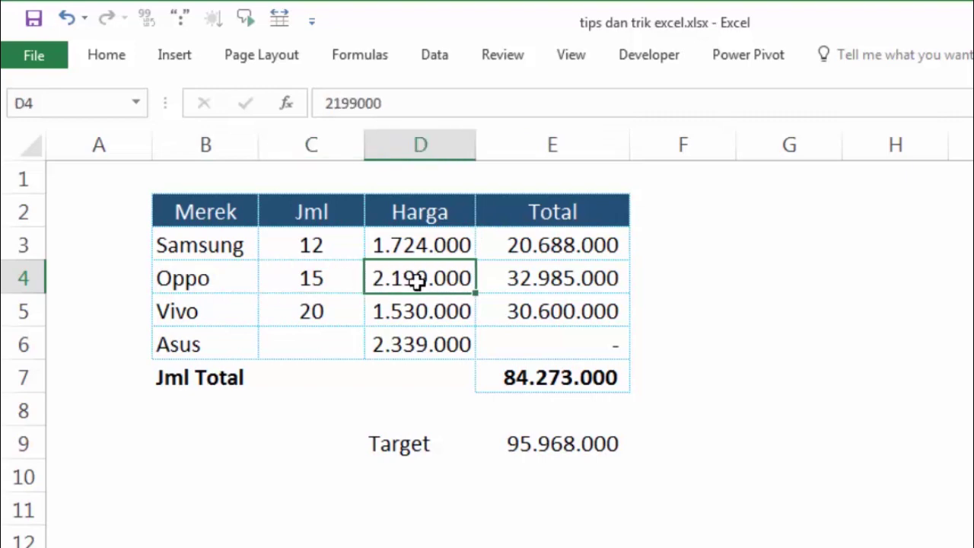
left_click(562, 280)
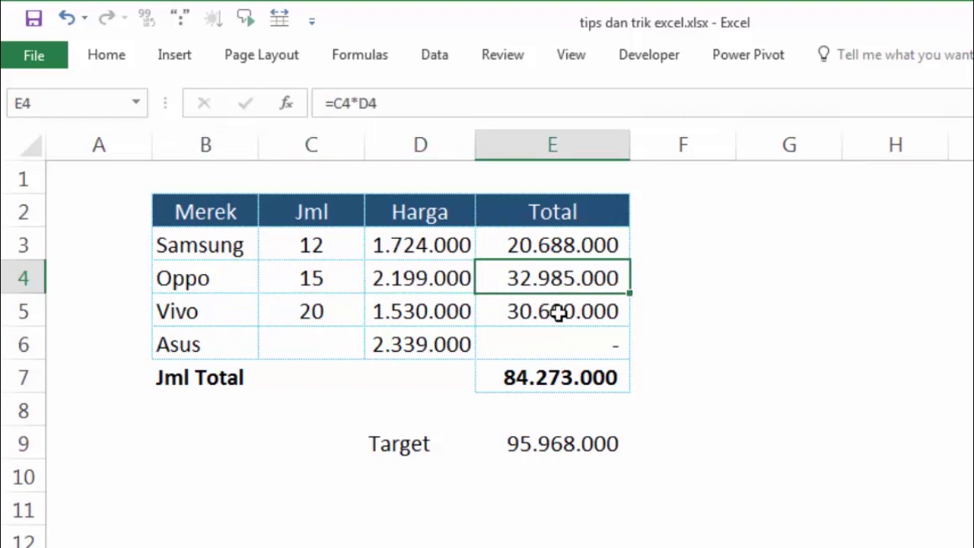
left_click(587, 313)
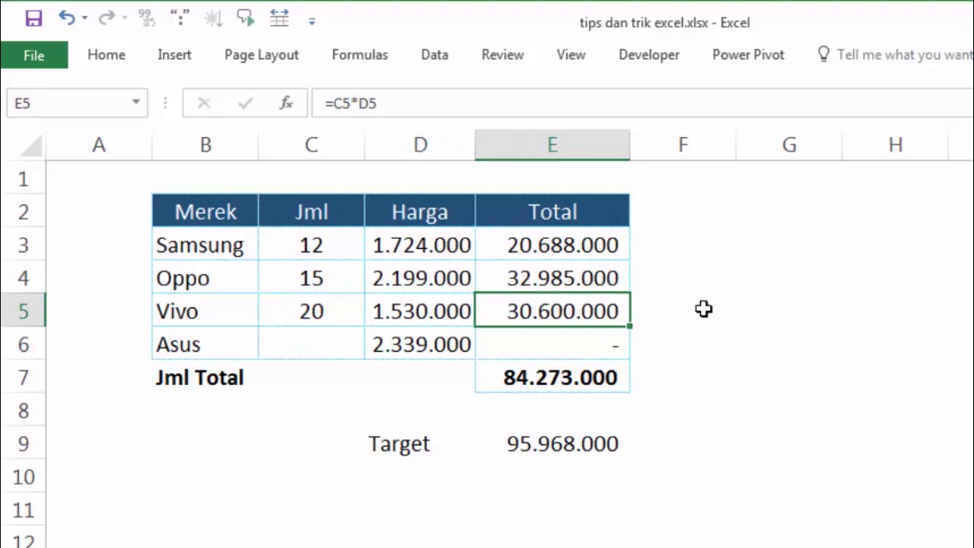
left_click(396, 441)
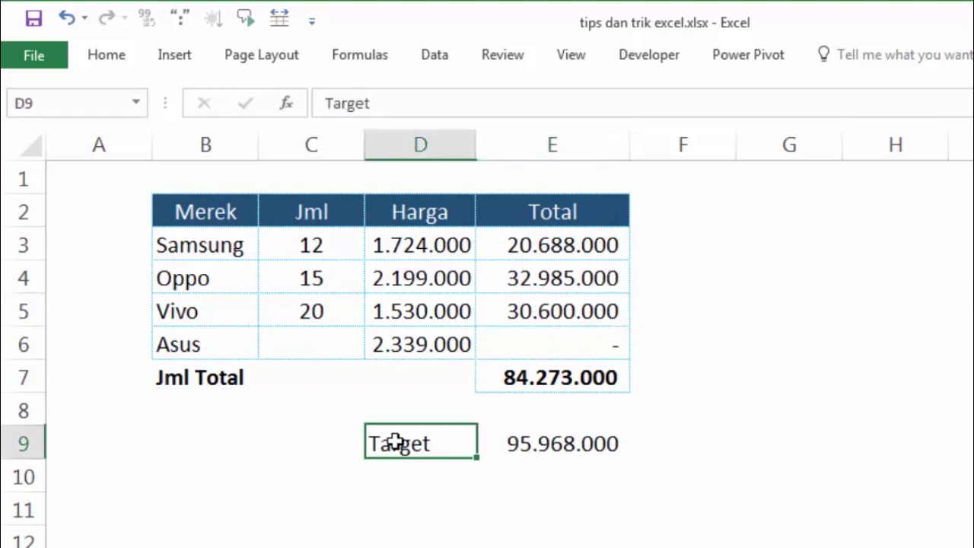
left_click(540, 457)
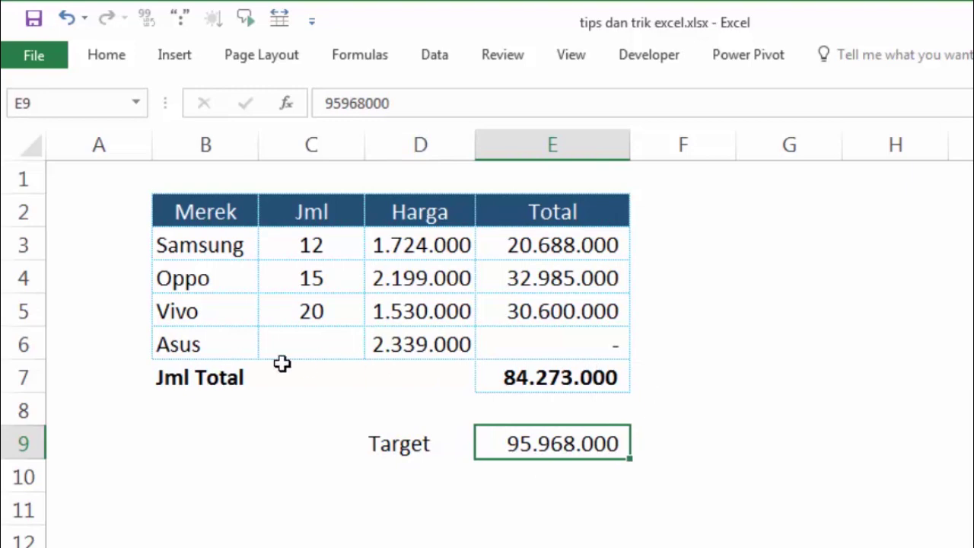
left_click(181, 350)
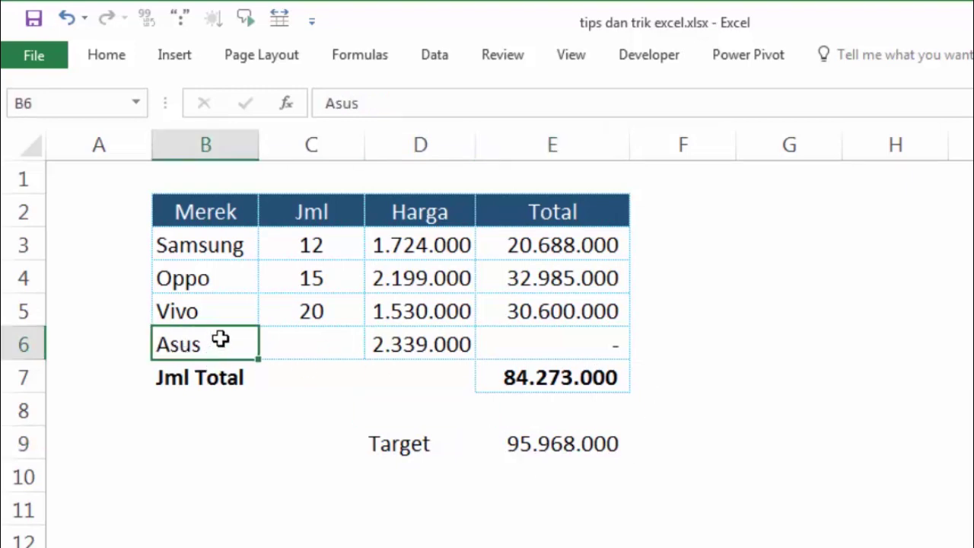
Step: Enter a trial Asus quantity of 2 and compare the grand total with the target
left_click(298, 347)
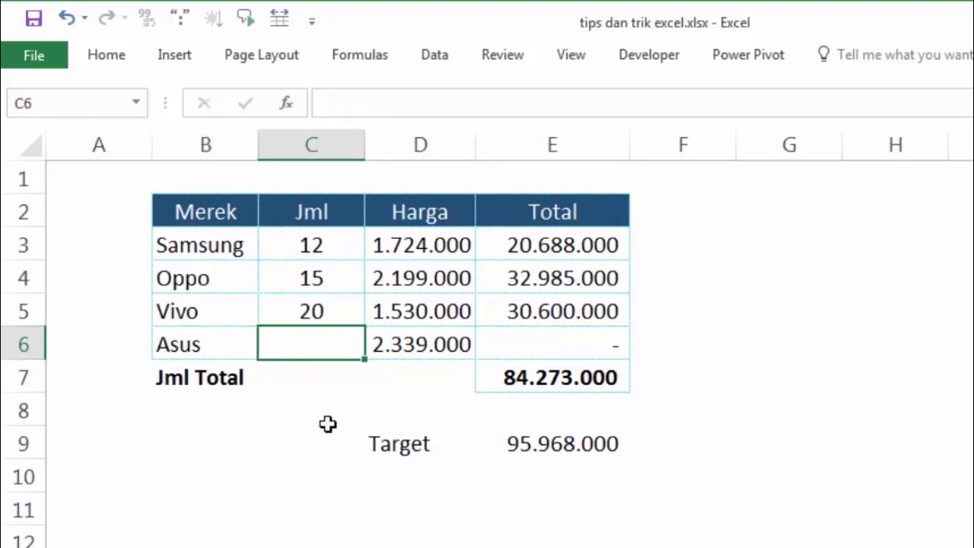
left_click(560, 445)
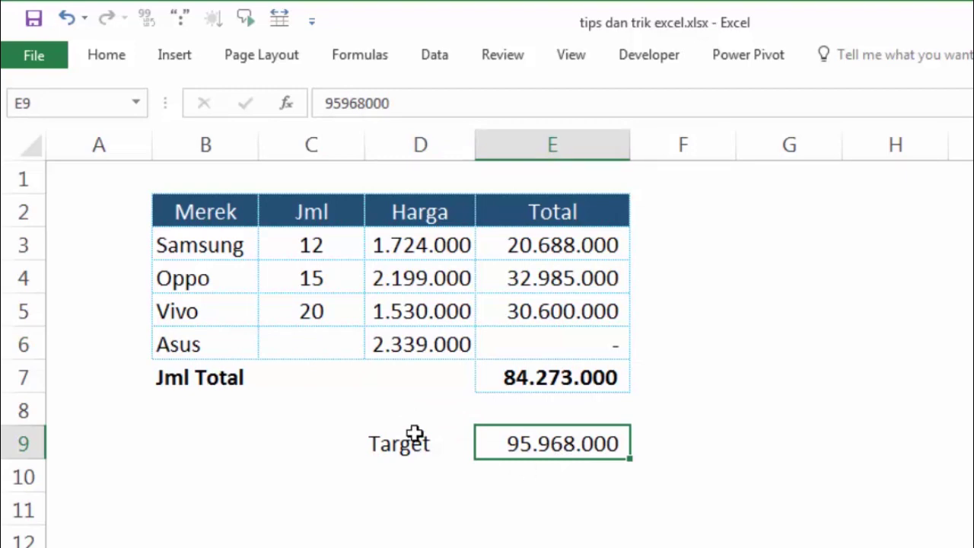
left_click(343, 415)
left_click(320, 348)
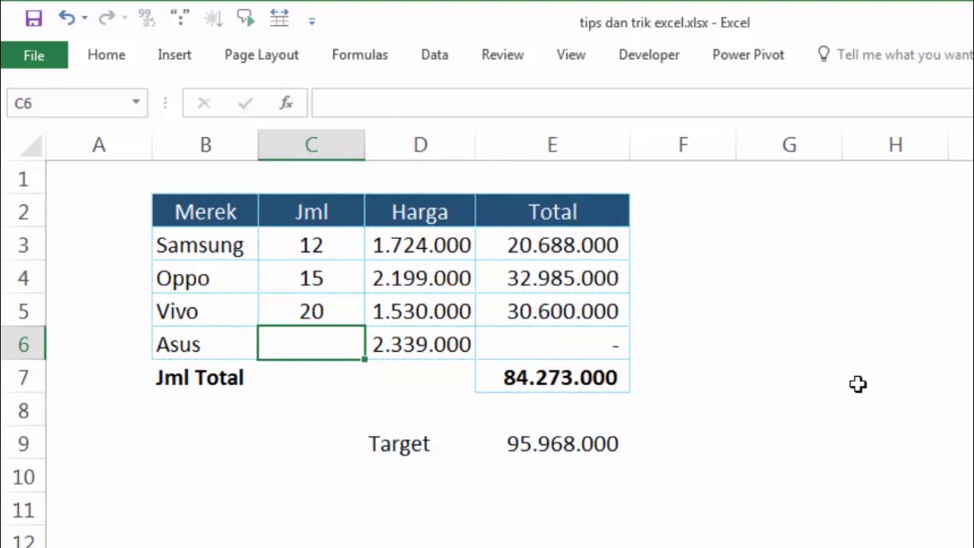
type("2")
key("Return")
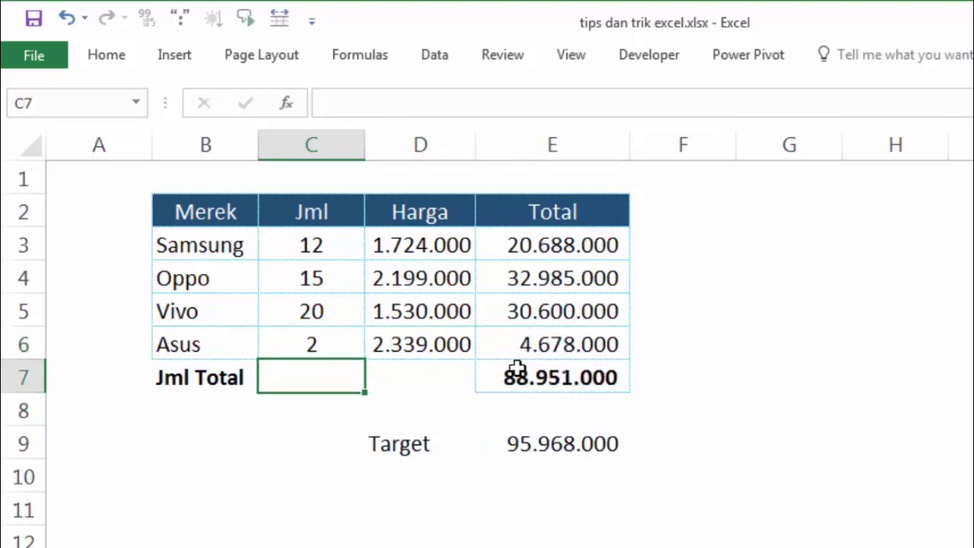
left_click(518, 371)
left_click(541, 451)
Step: Try an Asus quantity of 3 (grand total 91.290.000), then clear the Asus quantity
left_click(330, 341)
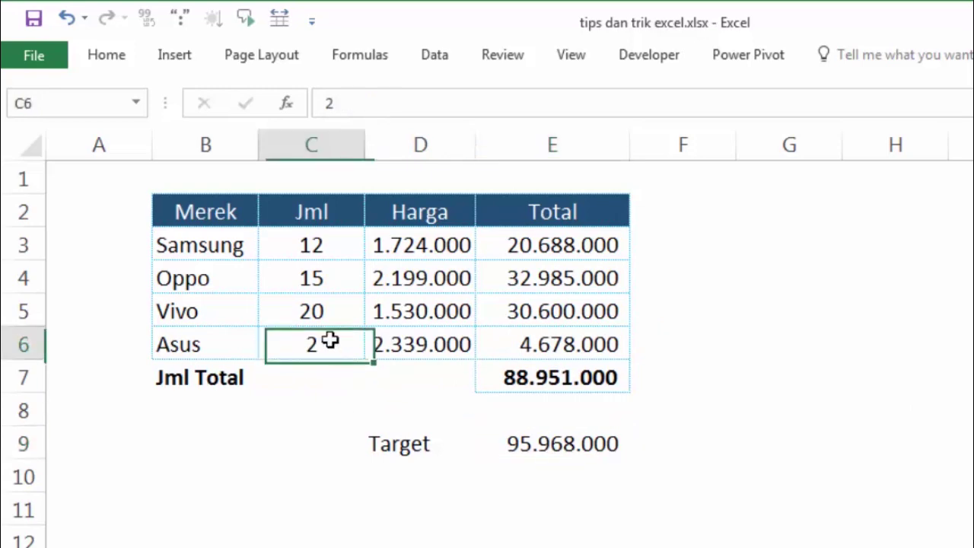
type("3")
key("Return")
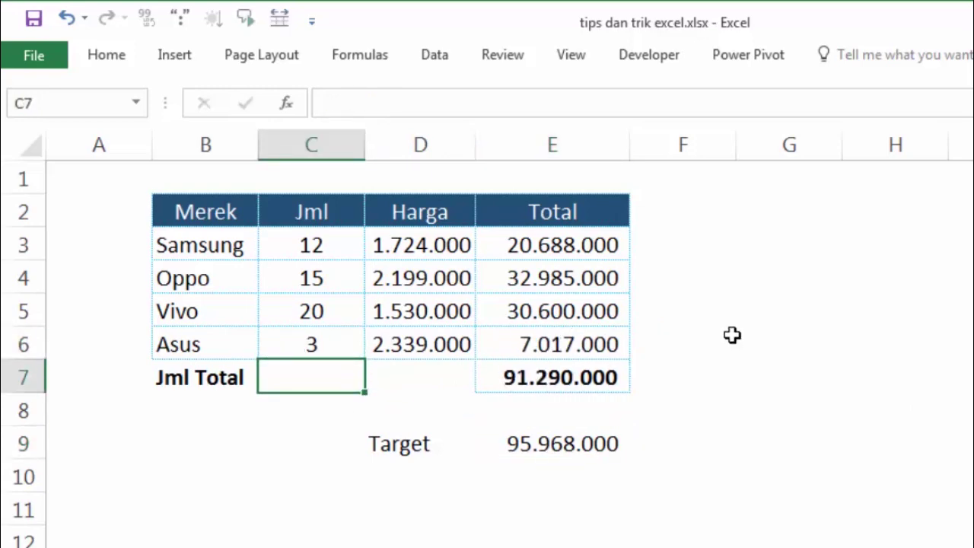
left_click(579, 380)
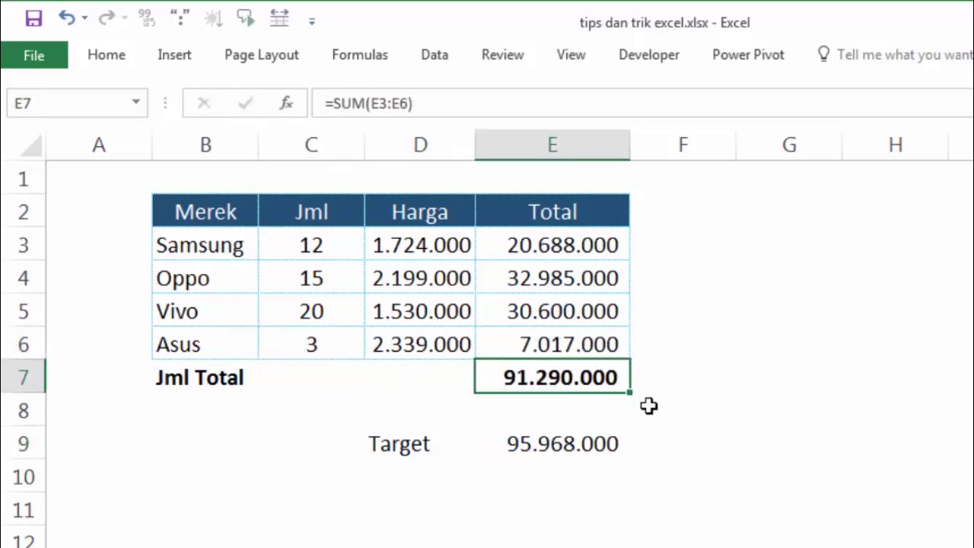
left_click(798, 309)
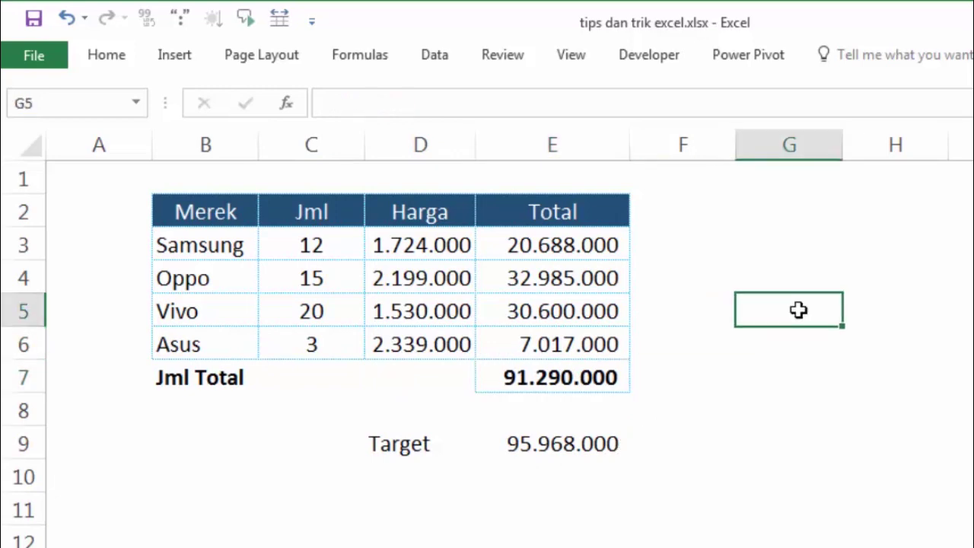
left_click(335, 344)
key("Delete")
left_click(774, 286)
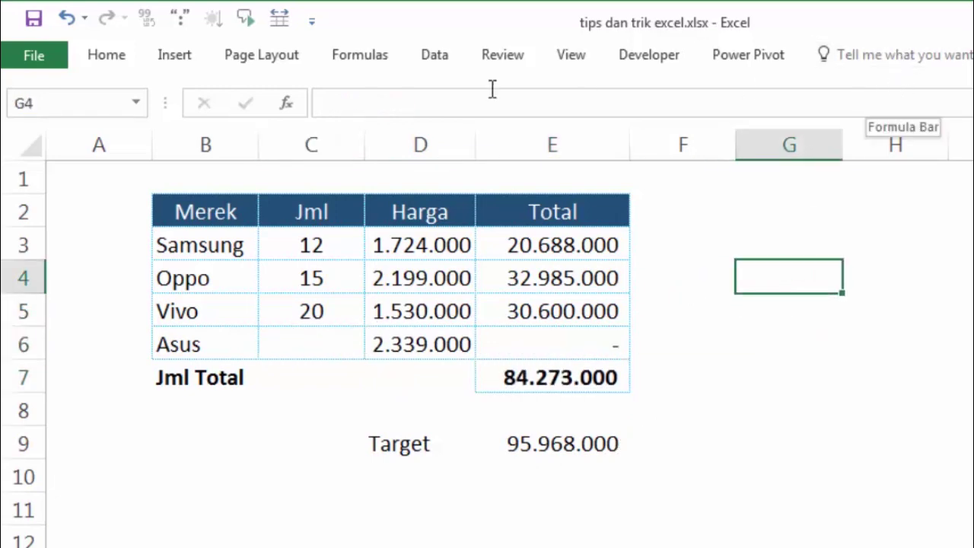
Step: Run Goal Seek to set E7 to 95968000 by changing the Asus quantity in C6
left_click(435, 57)
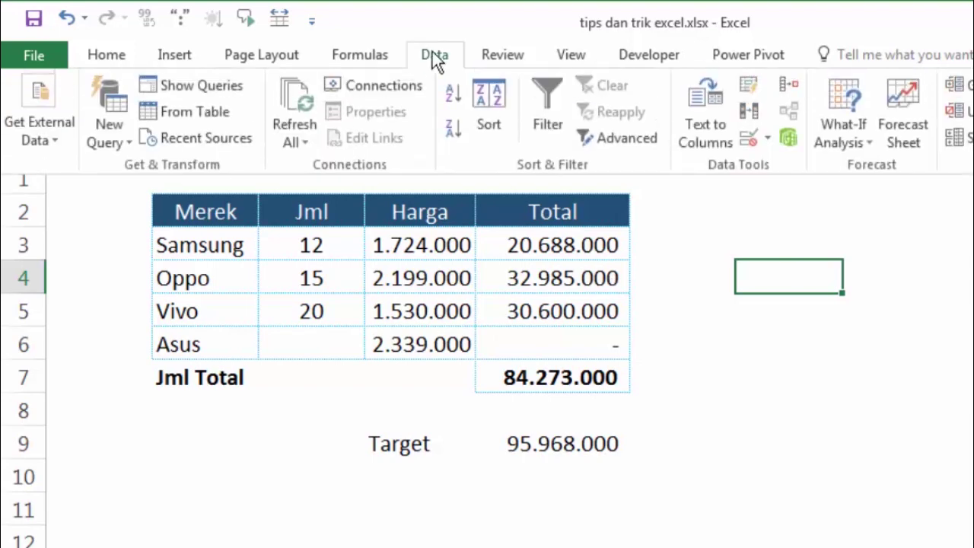
left_click(869, 142)
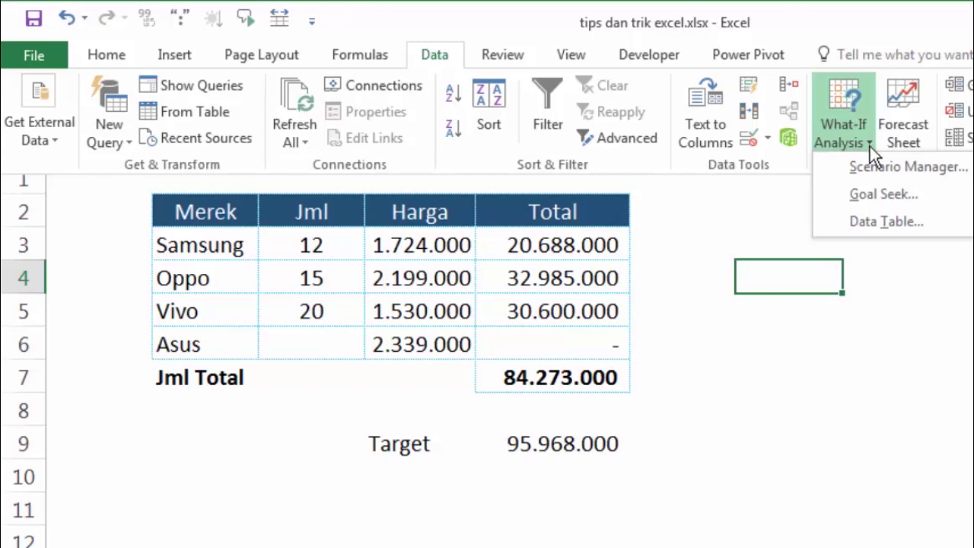
left_click(889, 193)
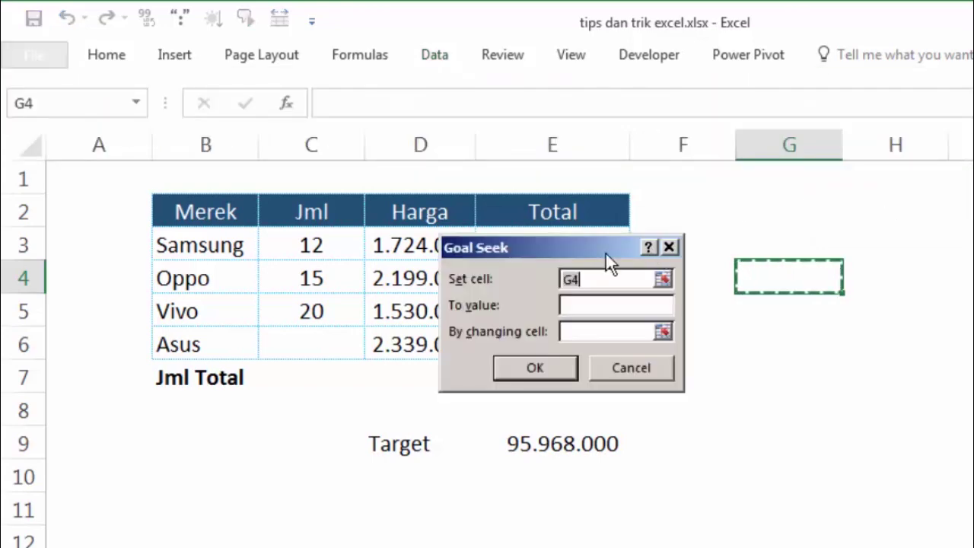
left_click_drag(607, 248, 874, 243)
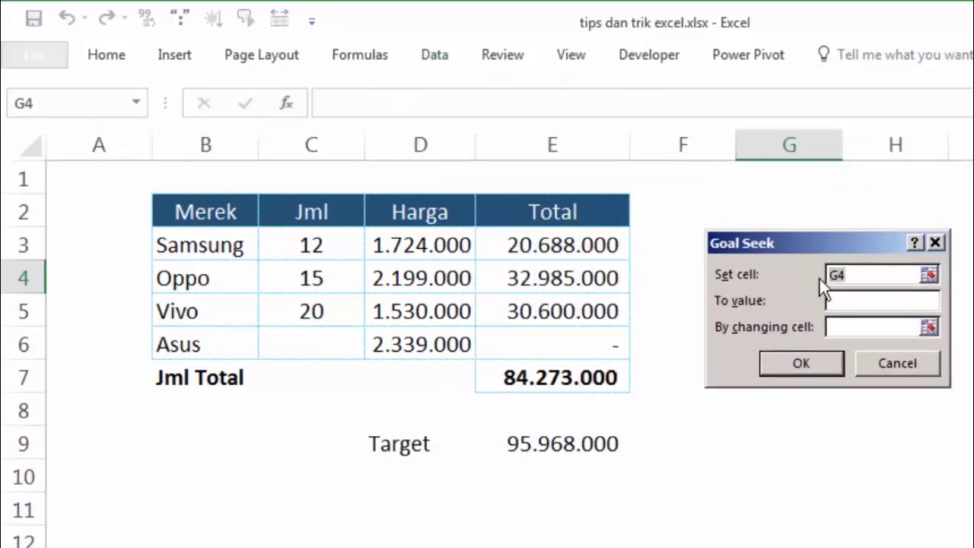
key("BackSpace")
key("BackSpace")
left_click(552, 372)
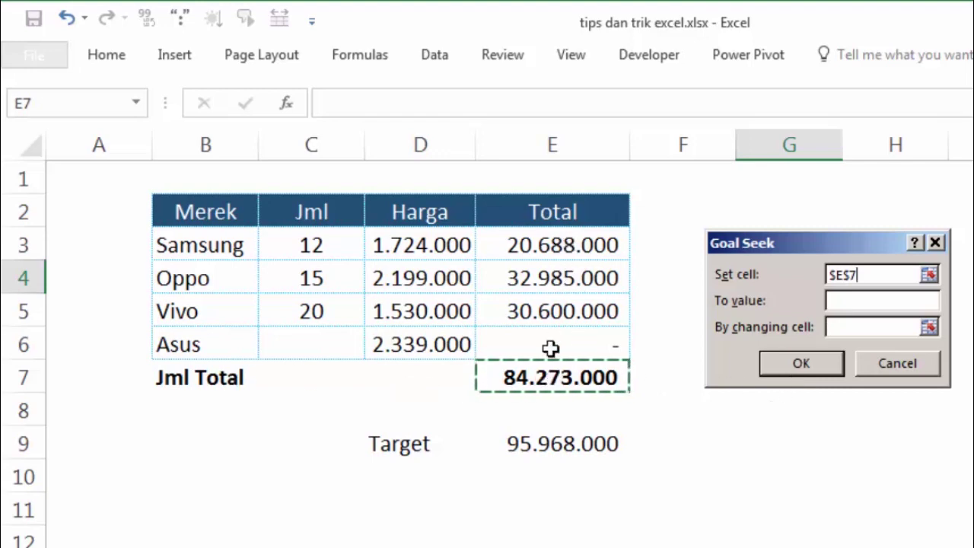
left_click(858, 300)
type("95968000")
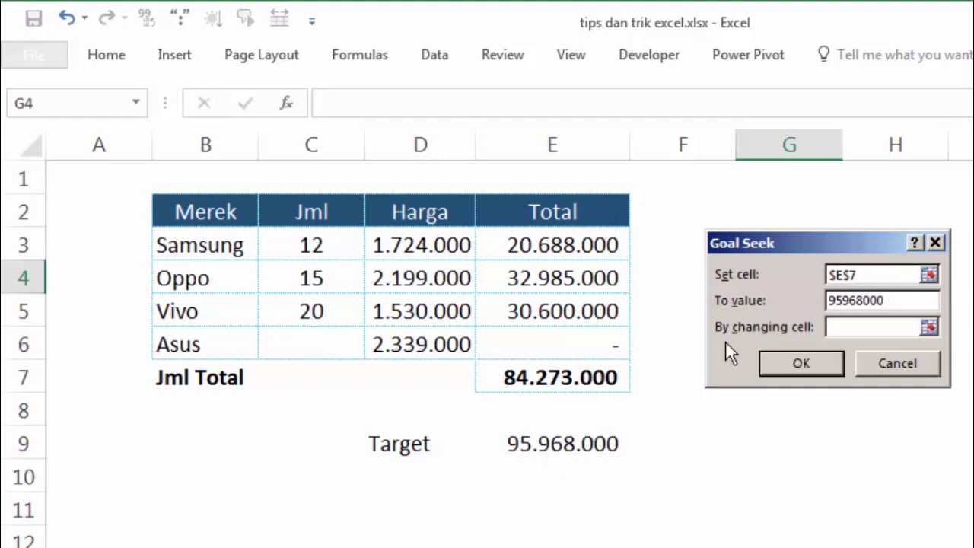
left_click(861, 328)
left_click(316, 347)
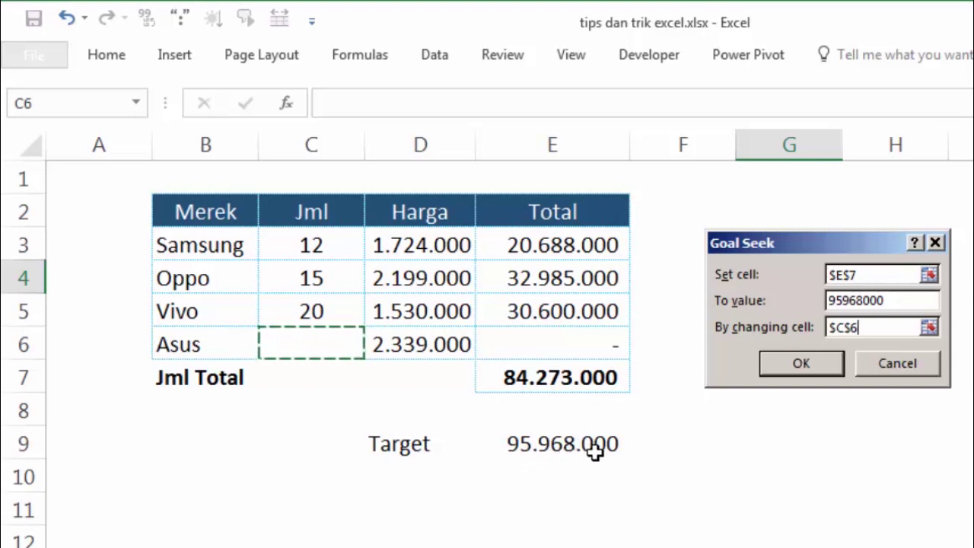
left_click_drag(790, 243, 729, 228)
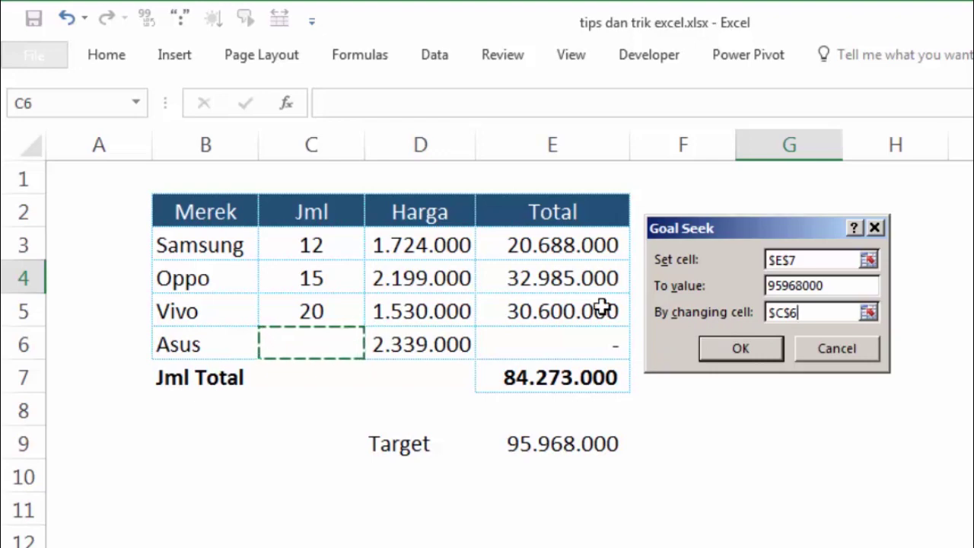
left_click(717, 349)
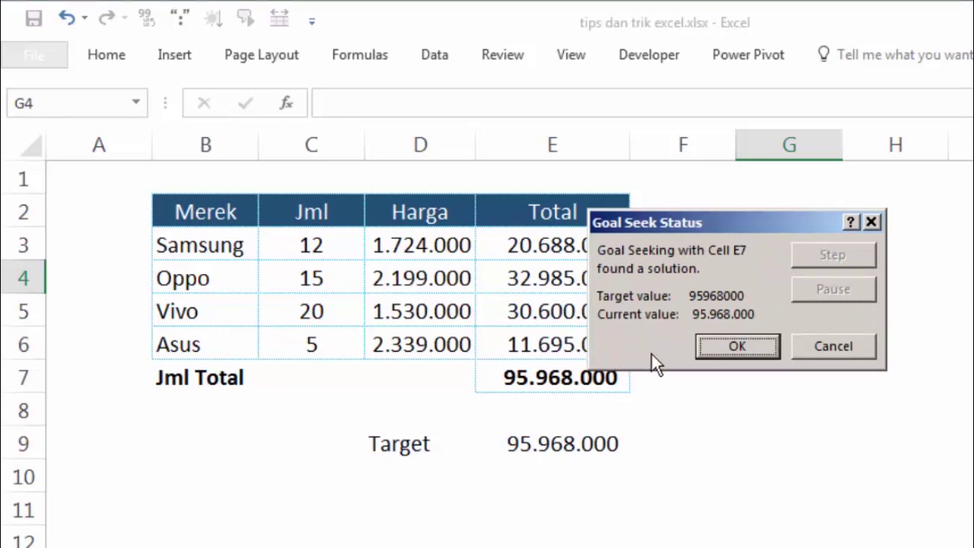
Step: Accept the Goal Seek result and check the solved Asus quantity 5 against the E9 target
left_click(733, 346)
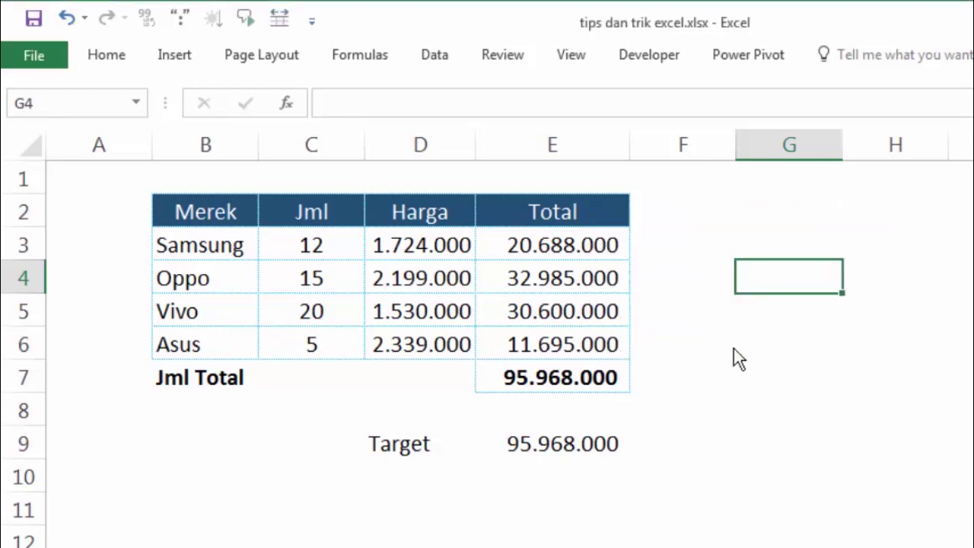
left_click(505, 374)
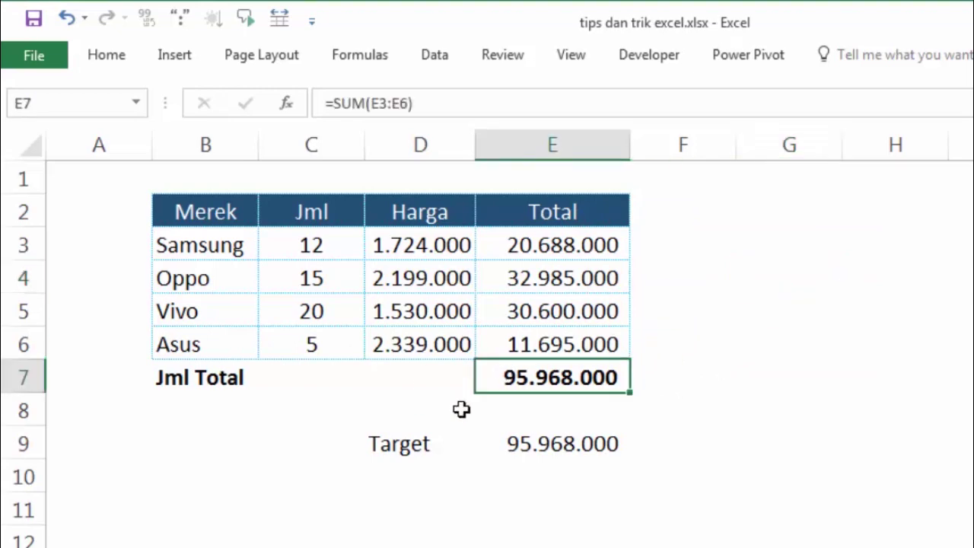
left_click(543, 441)
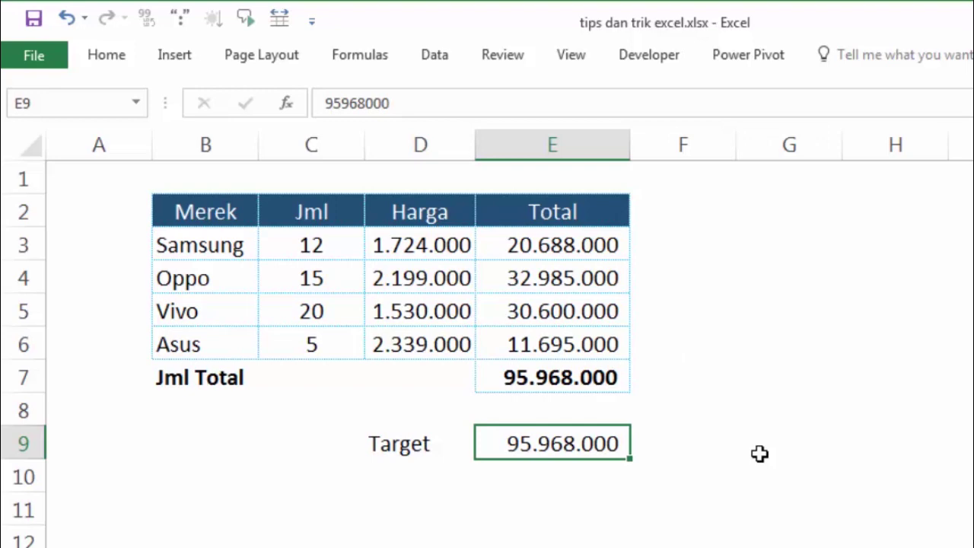
left_click(760, 454)
left_click(553, 378)
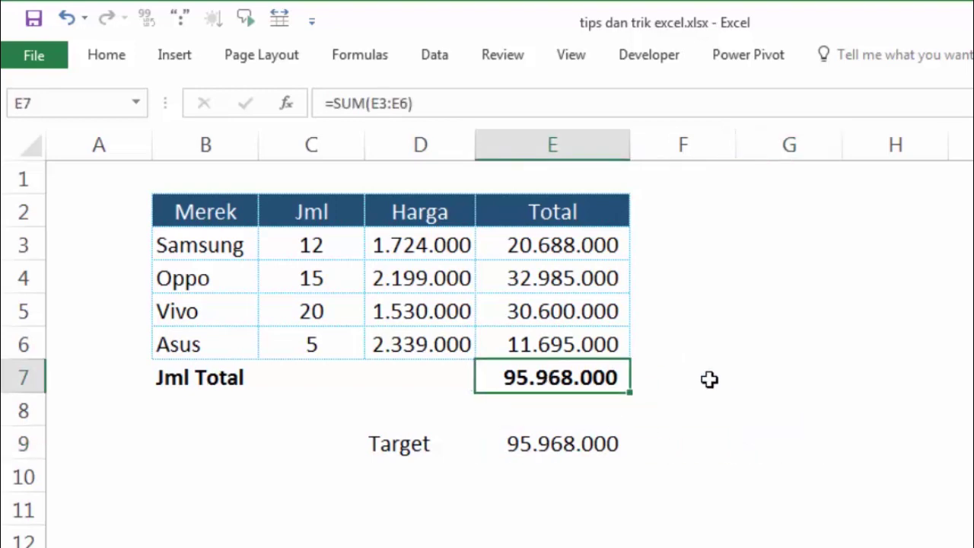
left_click(710, 381)
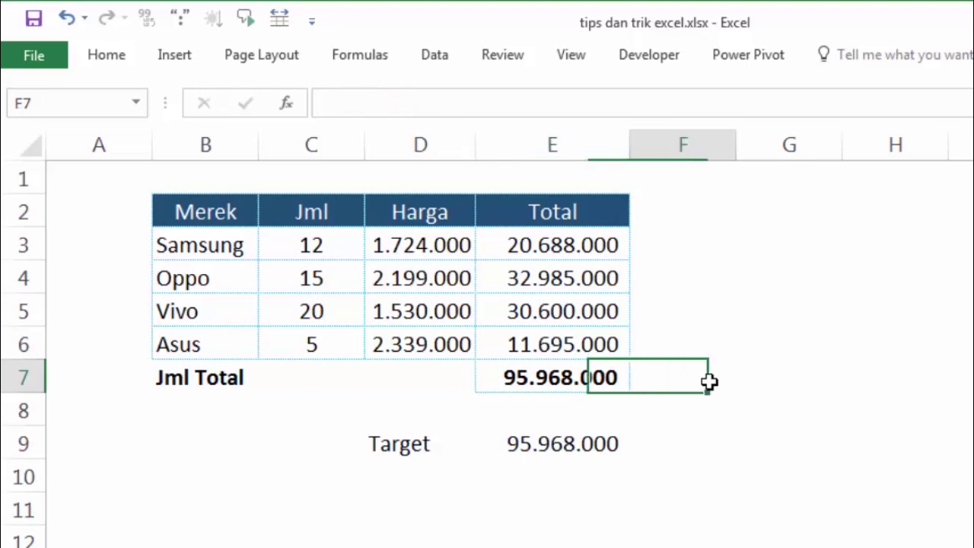
left_click(309, 347)
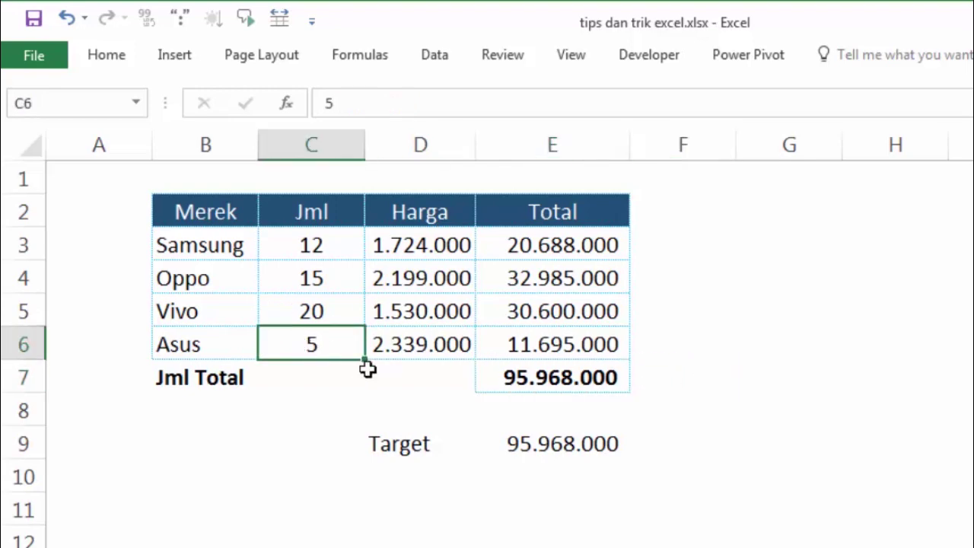
left_click(553, 441)
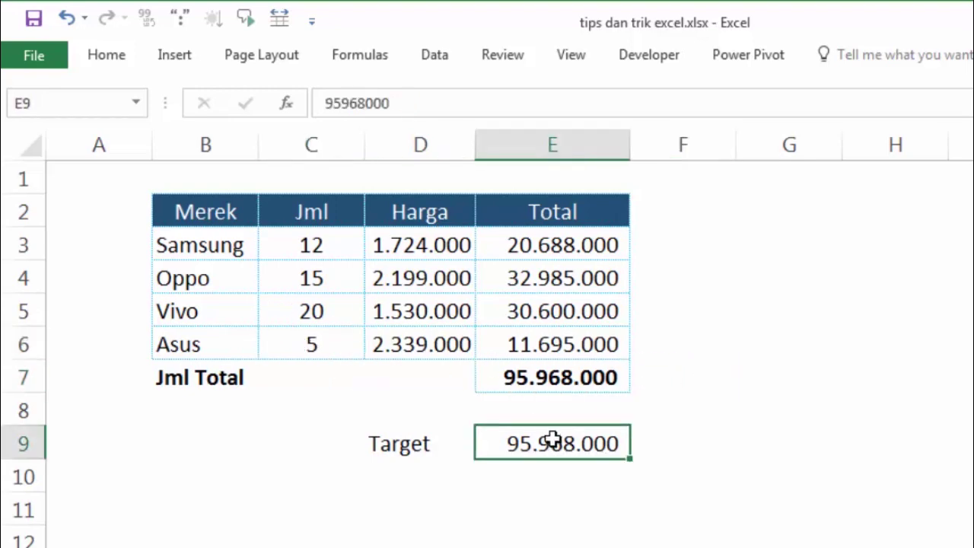
left_click(746, 380)
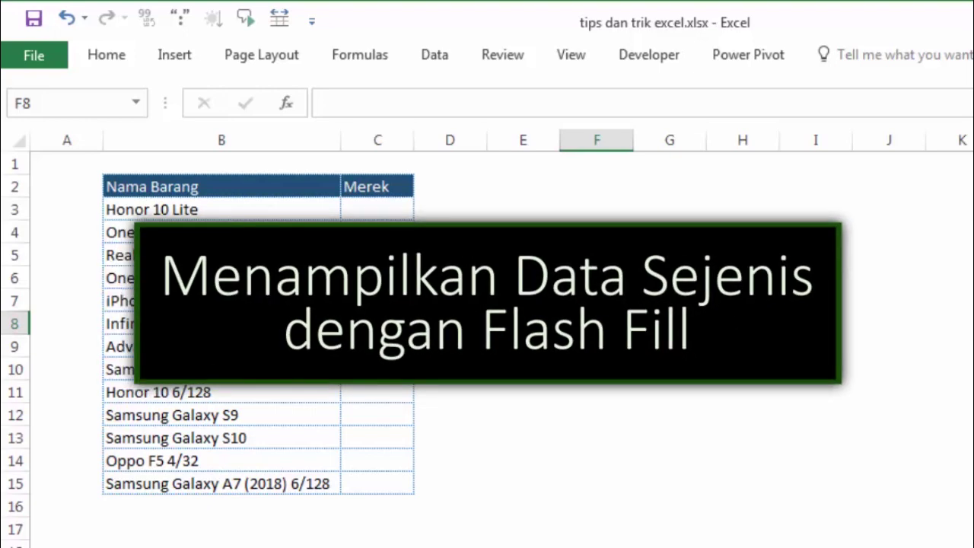
Step: Enter Honor in C3 as the brand for Honor 10 Lite
left_click(597, 277)
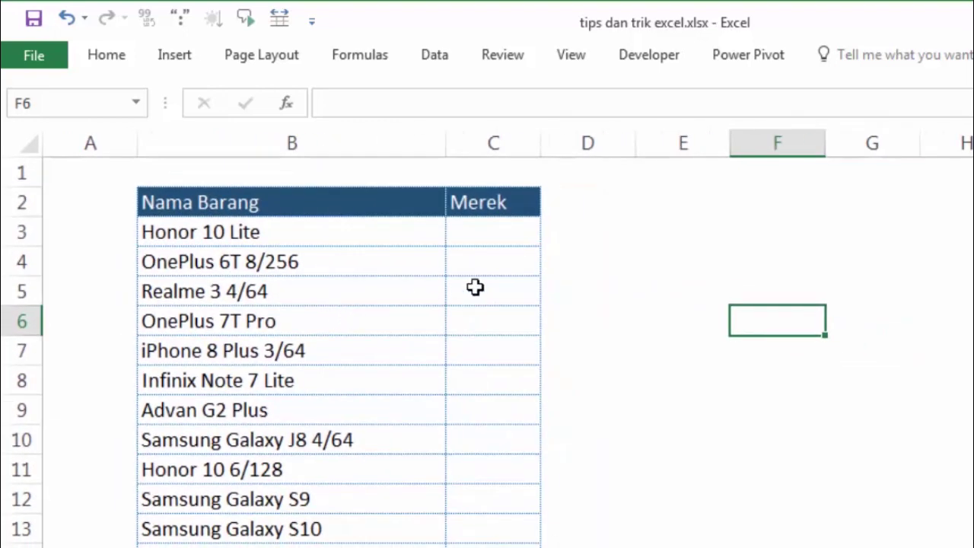
left_click(677, 277)
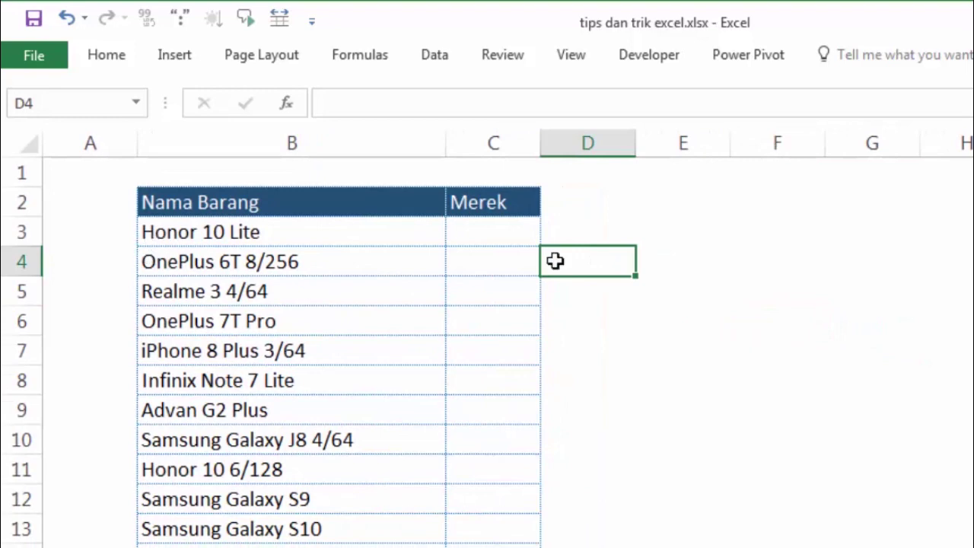
left_click(516, 236)
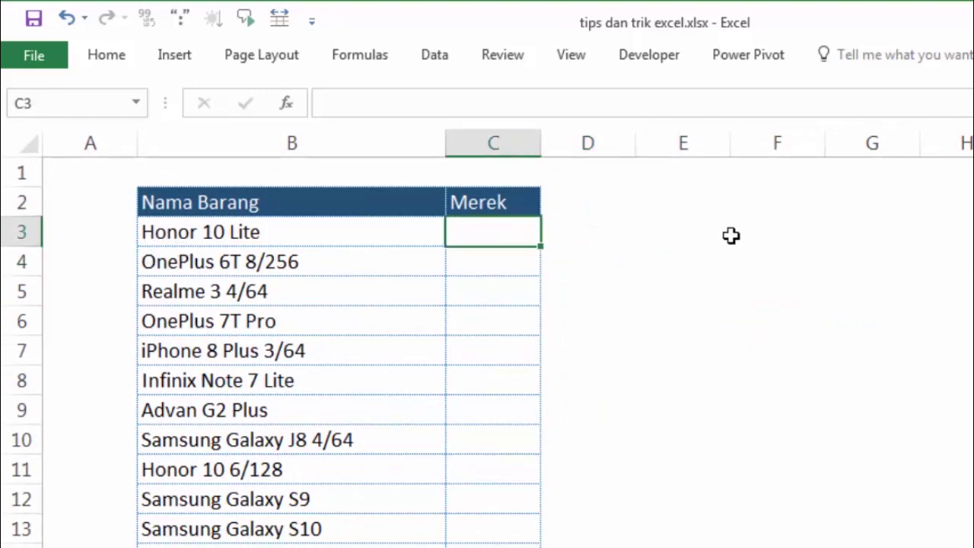
type("Honor")
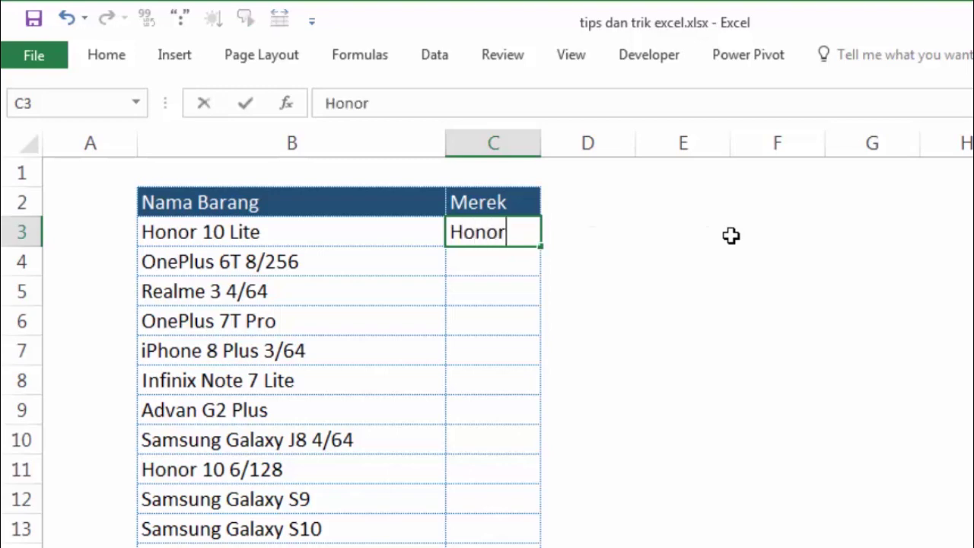
key("Return")
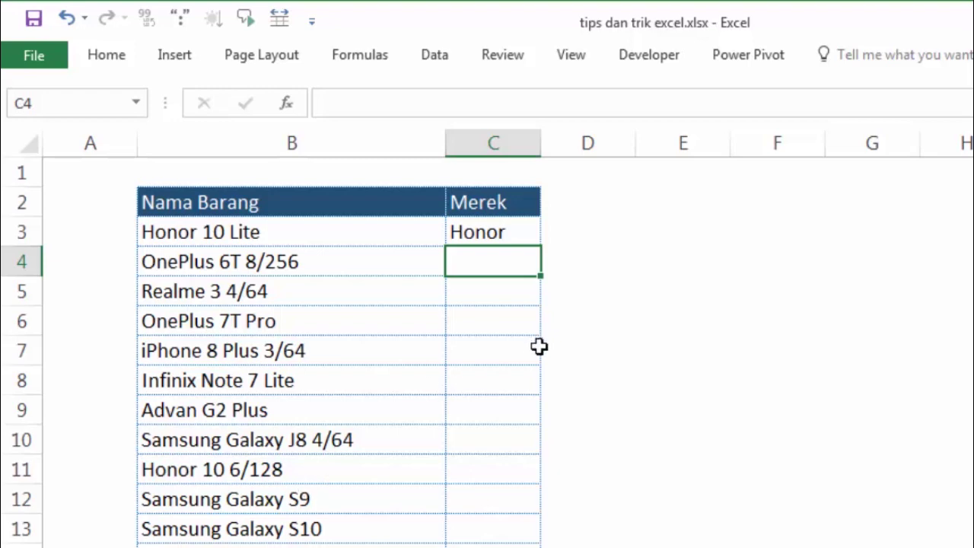
Step: Type OnePlus in C4 so Flash Fill previews the remaining brands
left_click(627, 297)
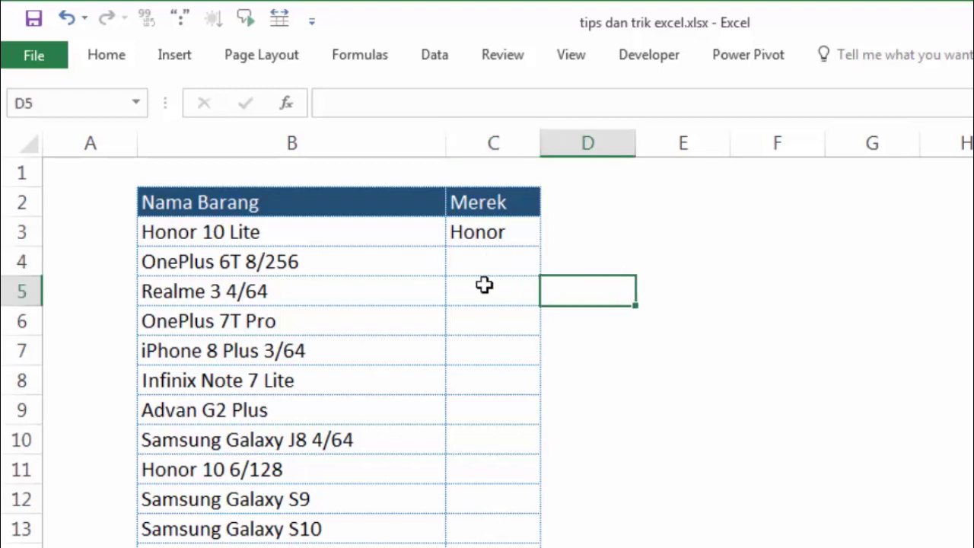
left_click(469, 236)
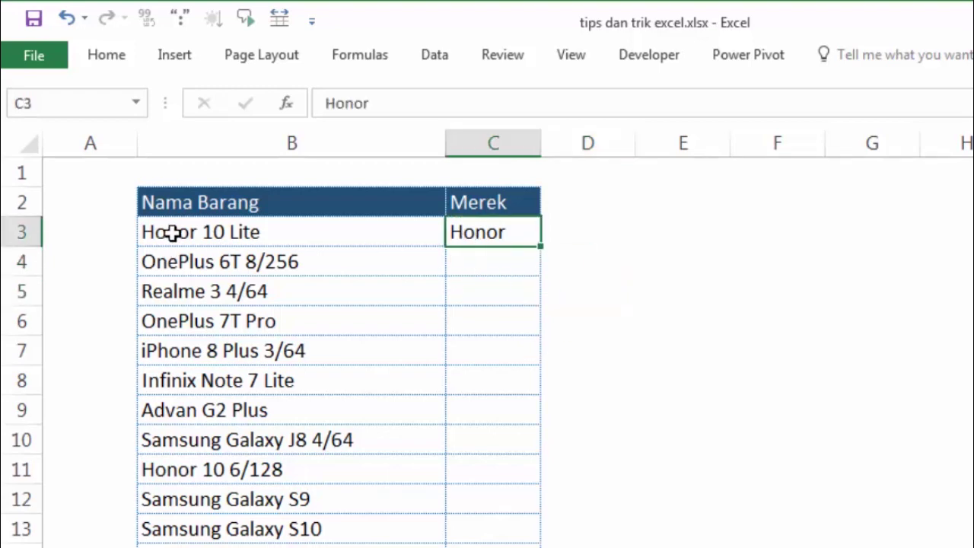
left_click(496, 261)
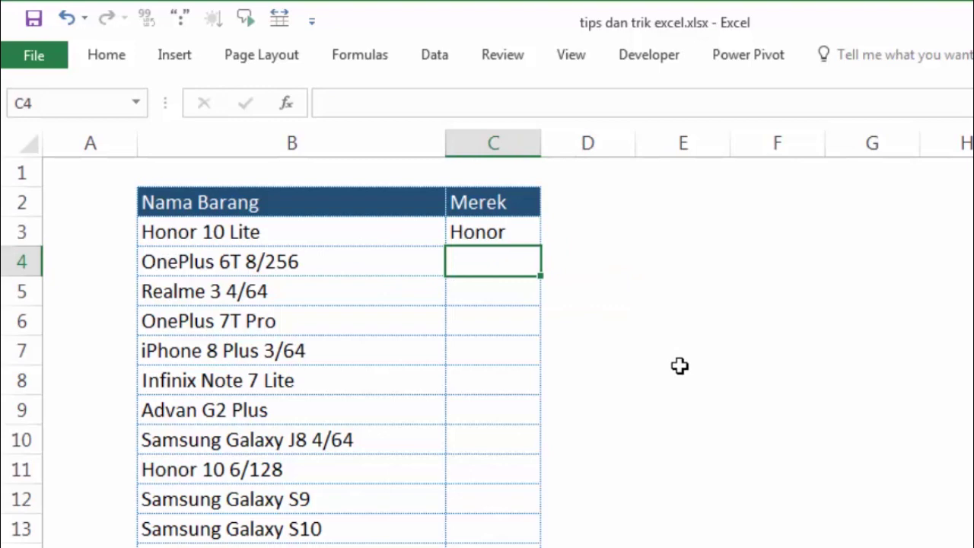
type("OnePlus")
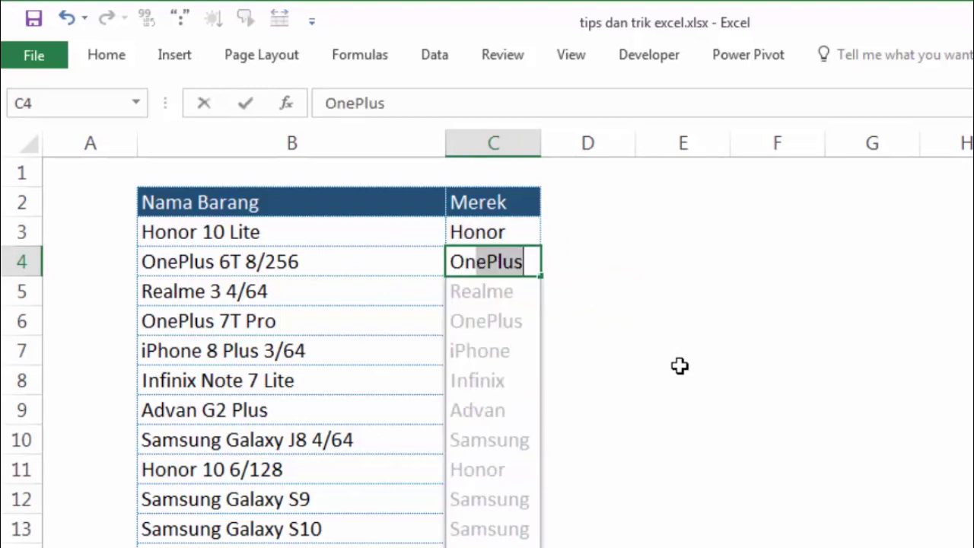
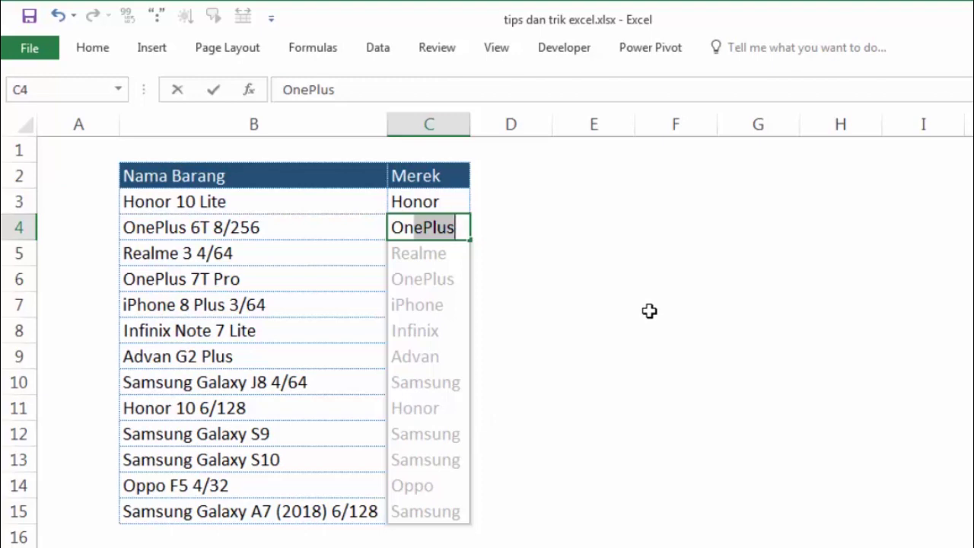
Step: Confirm OnePlus in C4 so Flash Fill completes the brands in C5:C15
key("Return")
left_click(649, 311)
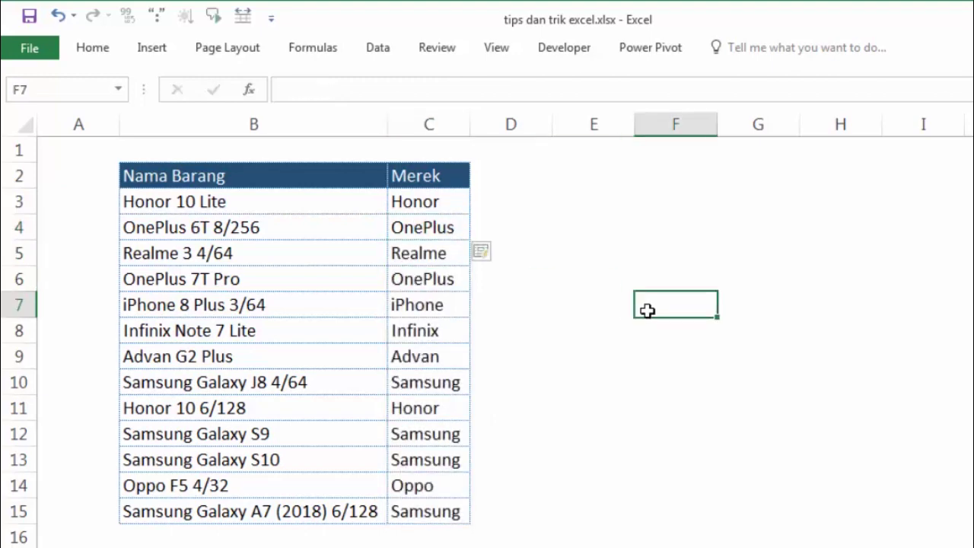
left_click(555, 249)
left_click_drag(431, 204, 430, 512)
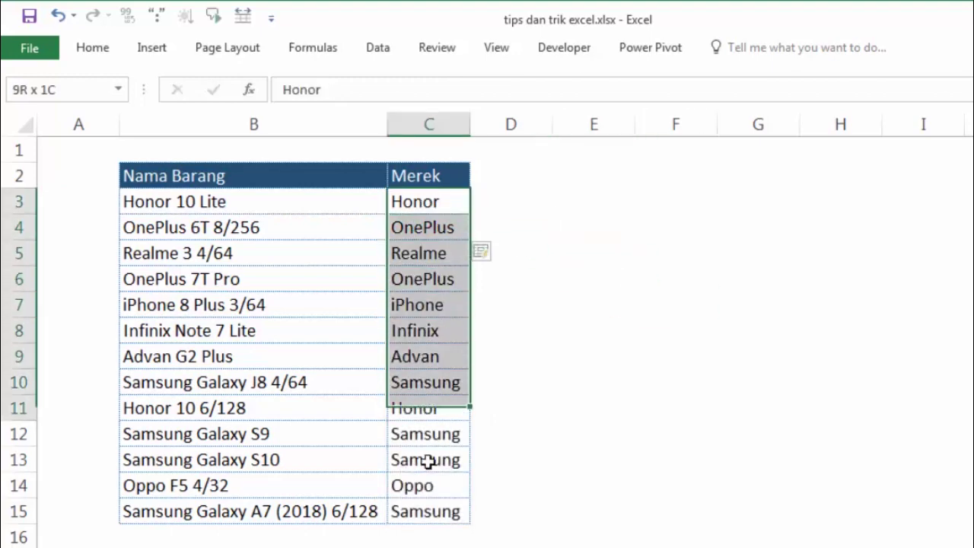
left_click(626, 301)
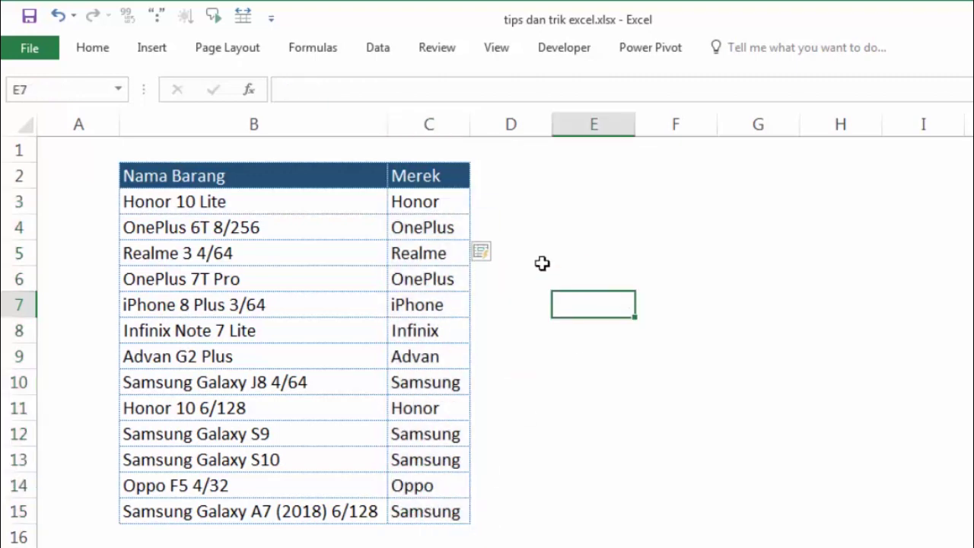
Step: Check the filled brand entries, such as Honor in C3 and OnePlus in C4
left_click(424, 201)
left_click(526, 205)
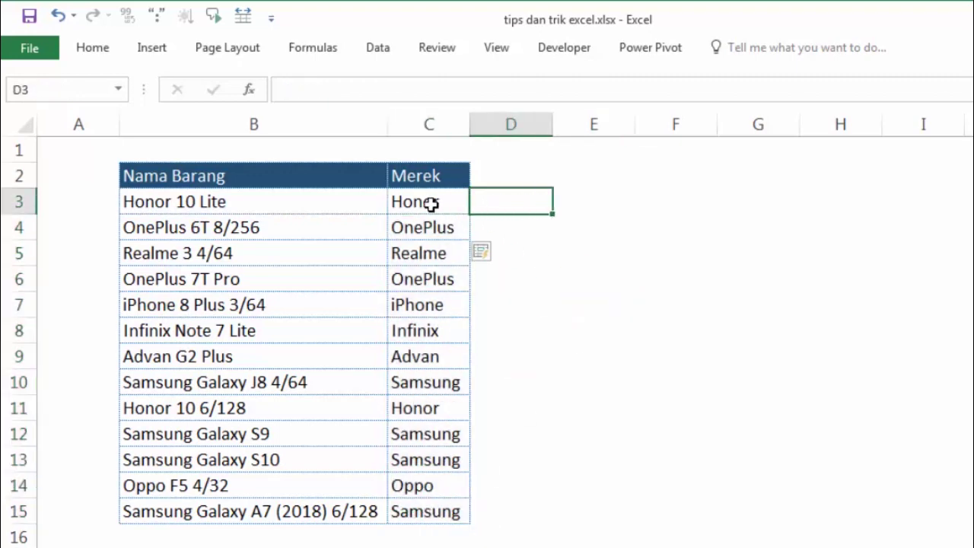
left_click(431, 205)
left_click(428, 223)
left_click(428, 202)
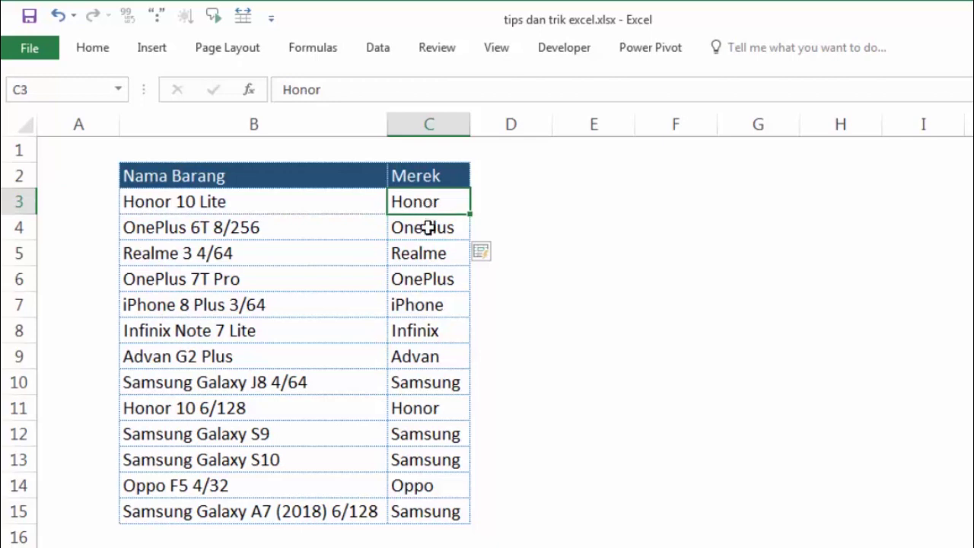
left_click(429, 226)
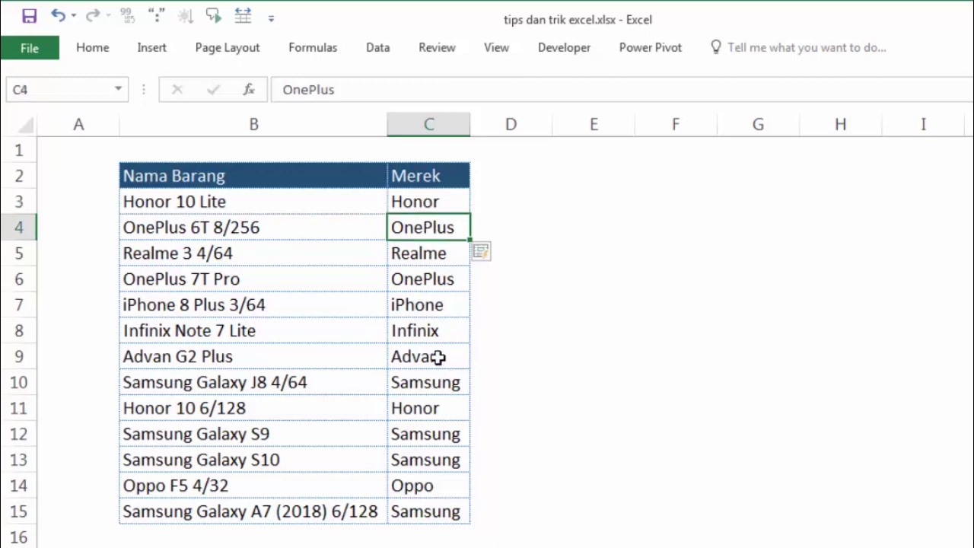
left_click(173, 340)
left_click(583, 282)
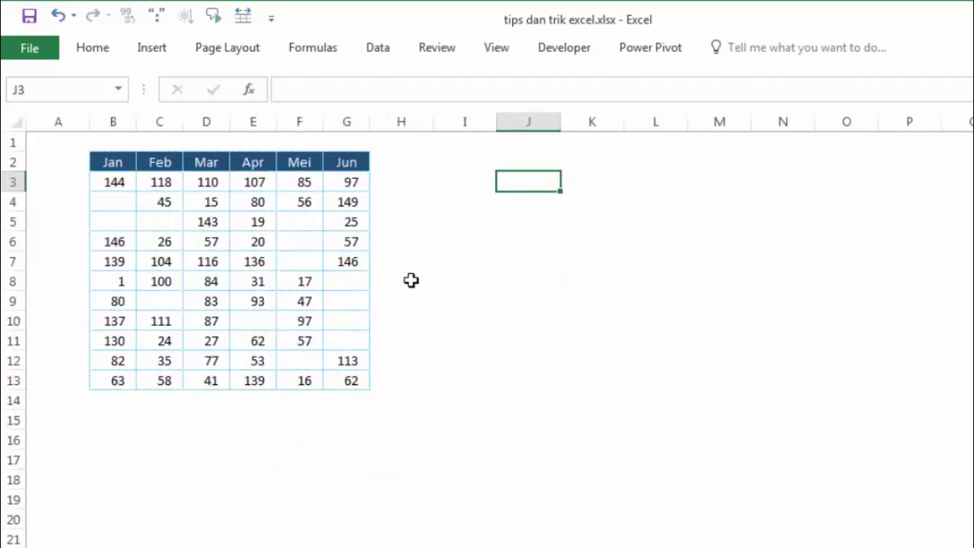
Step: Inspect the blank cells in the Jan–Jun table, such as B4, B5 and F6
left_click(476, 283)
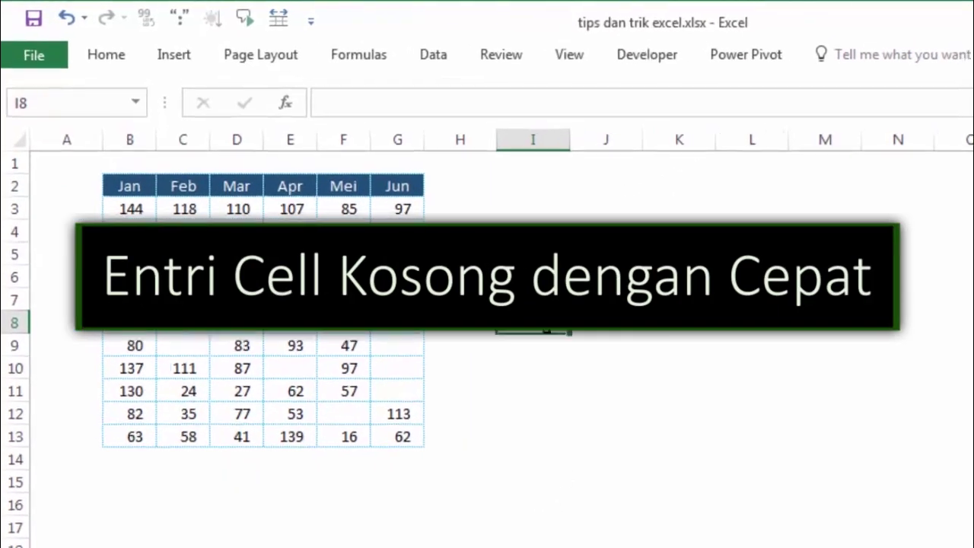
left_click(592, 221)
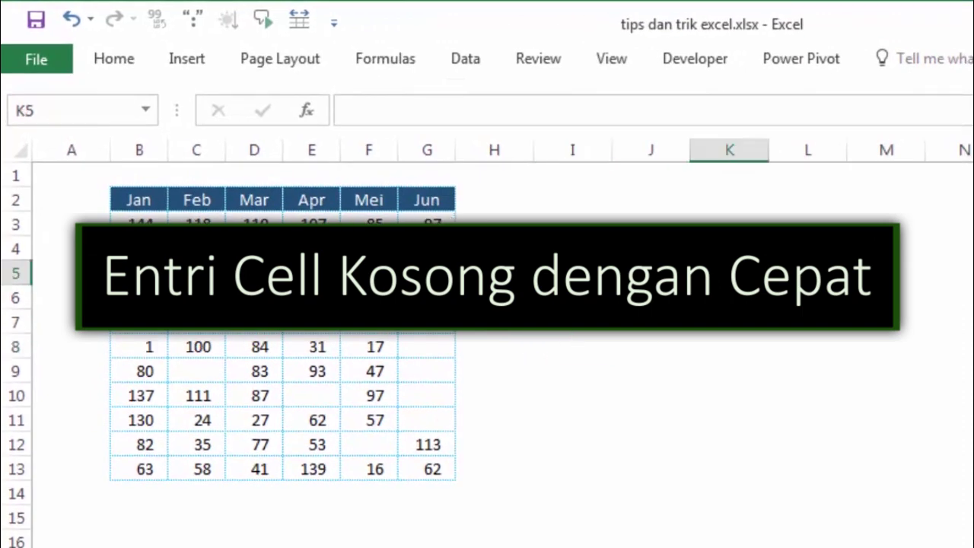
left_click(139, 248)
left_click(138, 273)
left_click(369, 298)
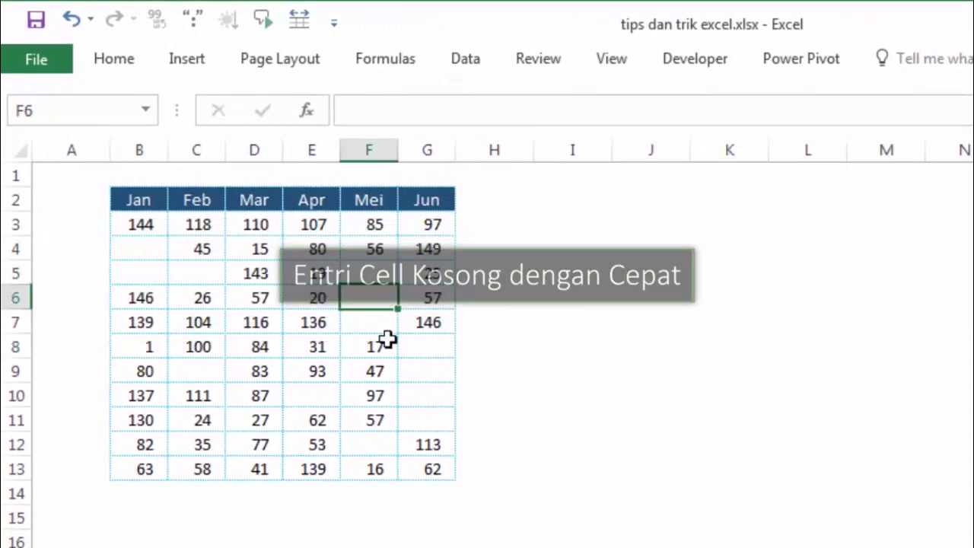
left_click(369, 346)
left_click(753, 242)
Step: Enter Null in B4 and compare it with the other blank cells
left_click(133, 247)
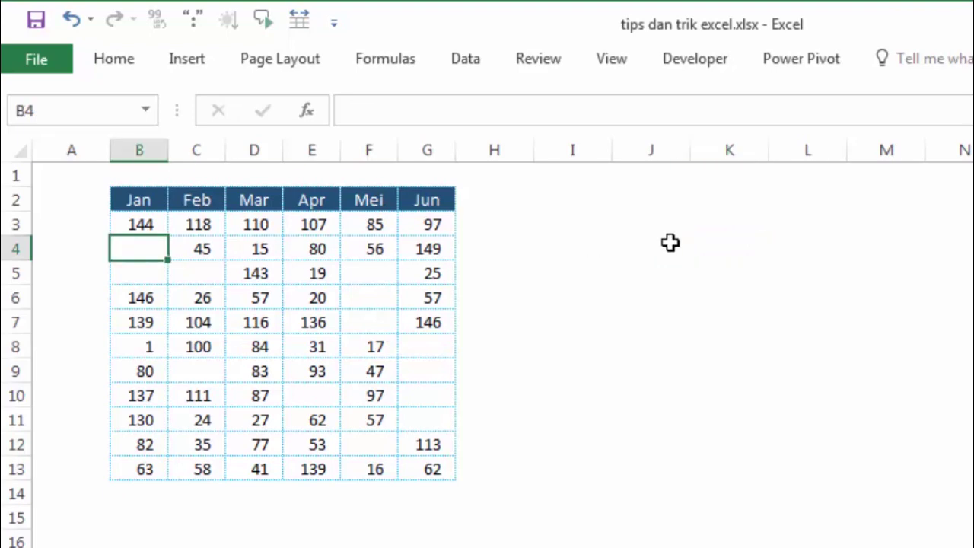
type("Nu")
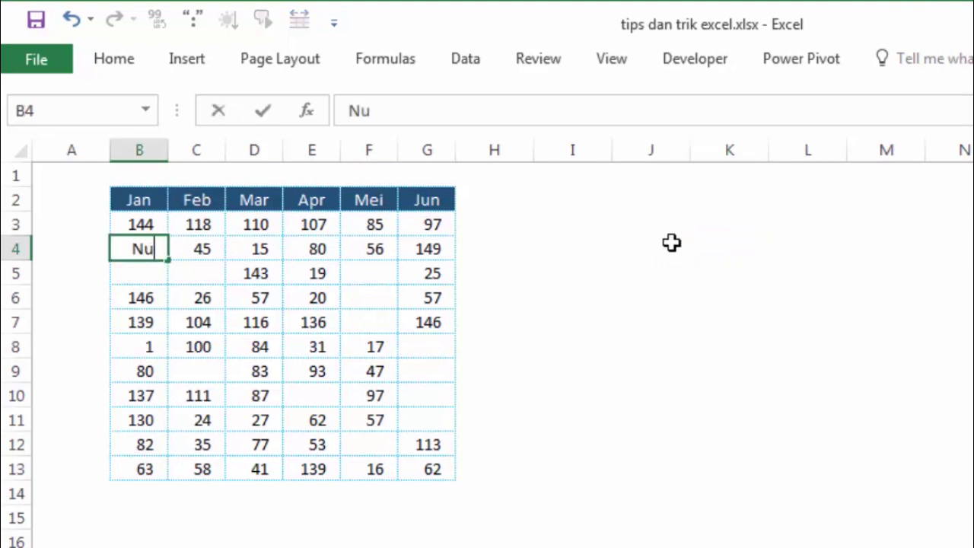
type("ll")
key("Return")
left_click(636, 243)
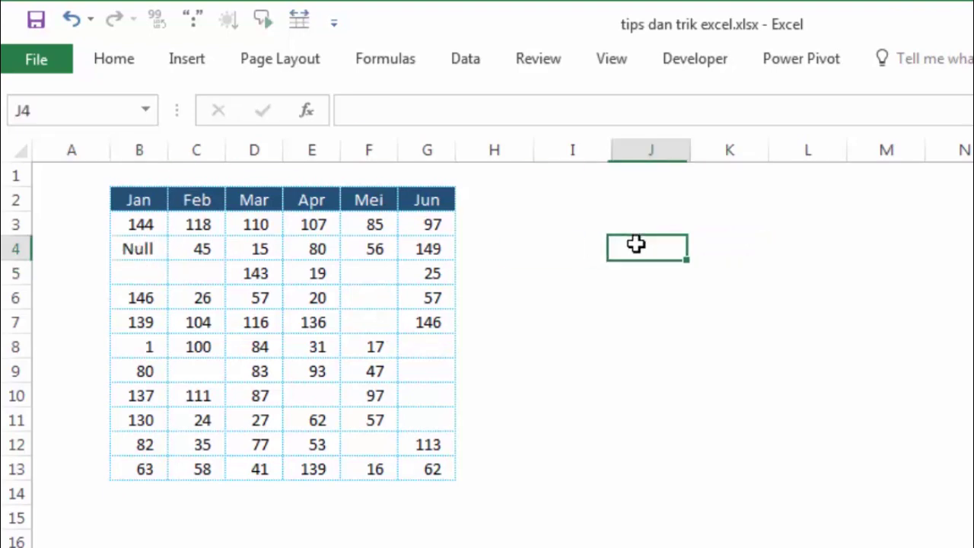
left_click(159, 248)
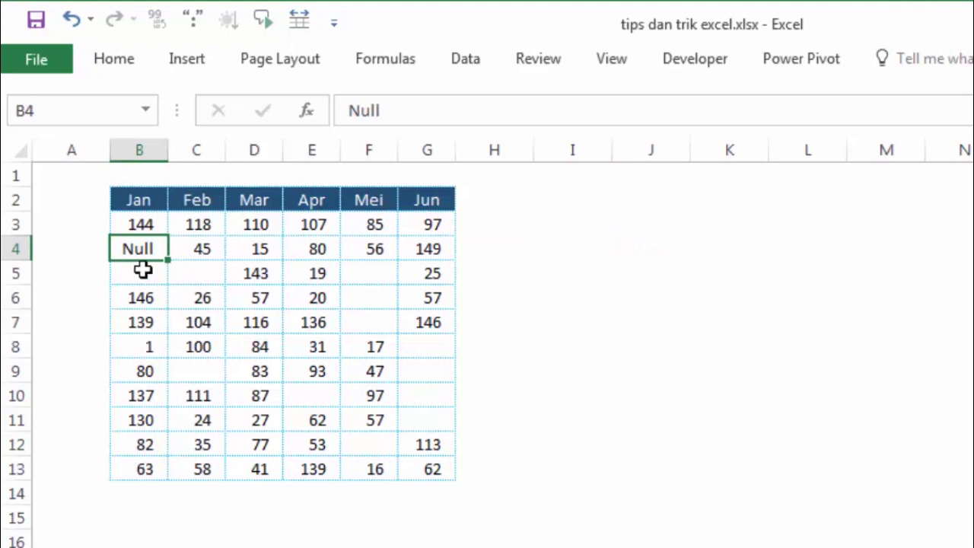
left_click(137, 275)
left_click(198, 271)
left_click(139, 278)
left_click(200, 275)
left_click(403, 291)
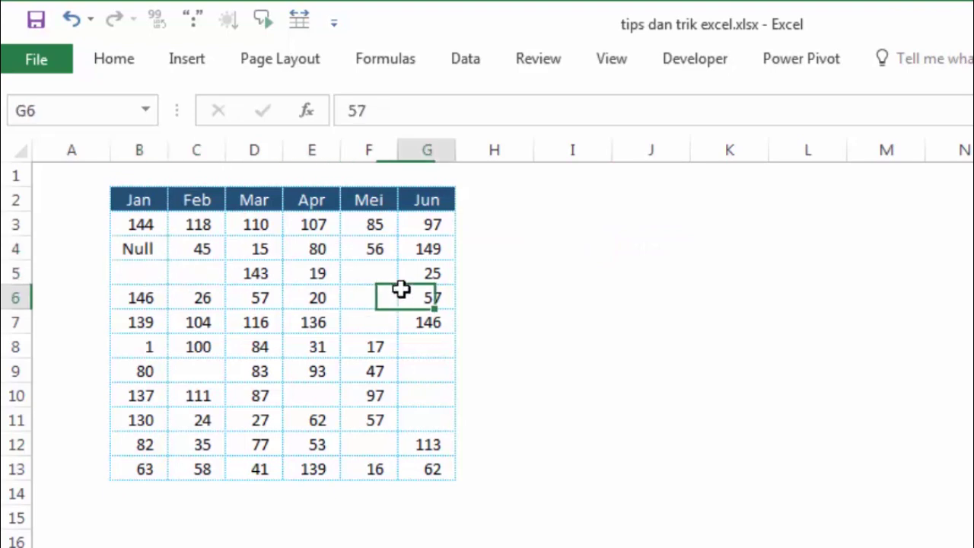
Step: Delete the Null entry from B4 so it is blank again
left_click(142, 250)
left_click(144, 274)
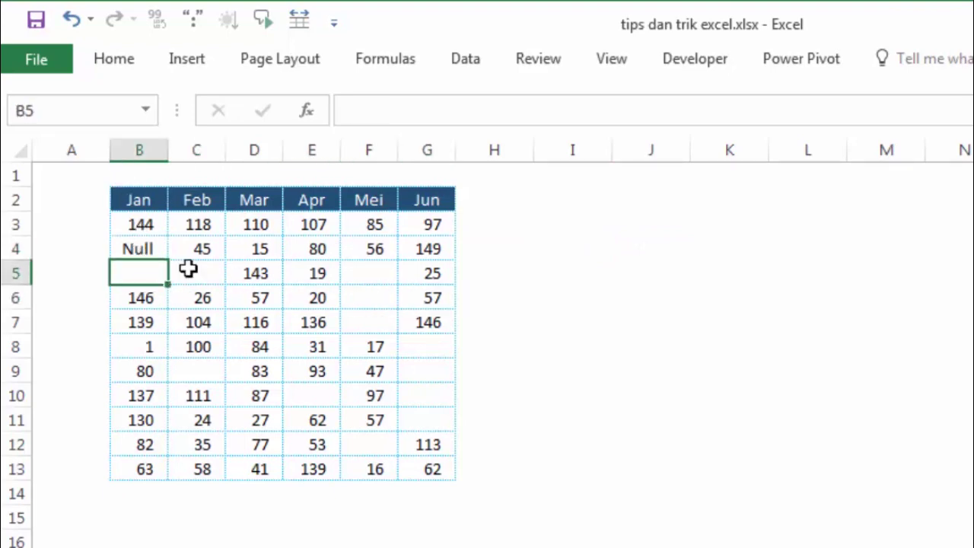
left_click(199, 274)
left_click(358, 274)
left_click(144, 245)
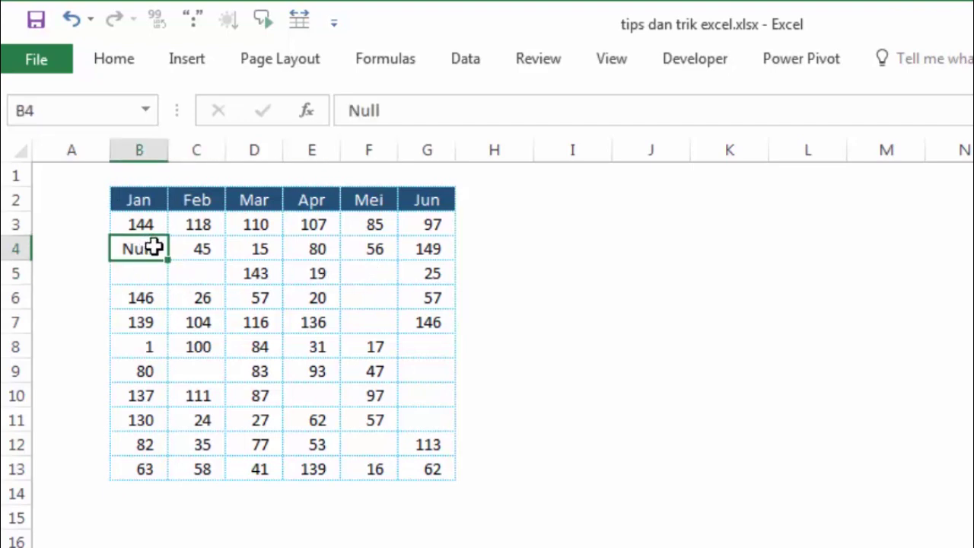
key("Delete")
left_click(654, 349)
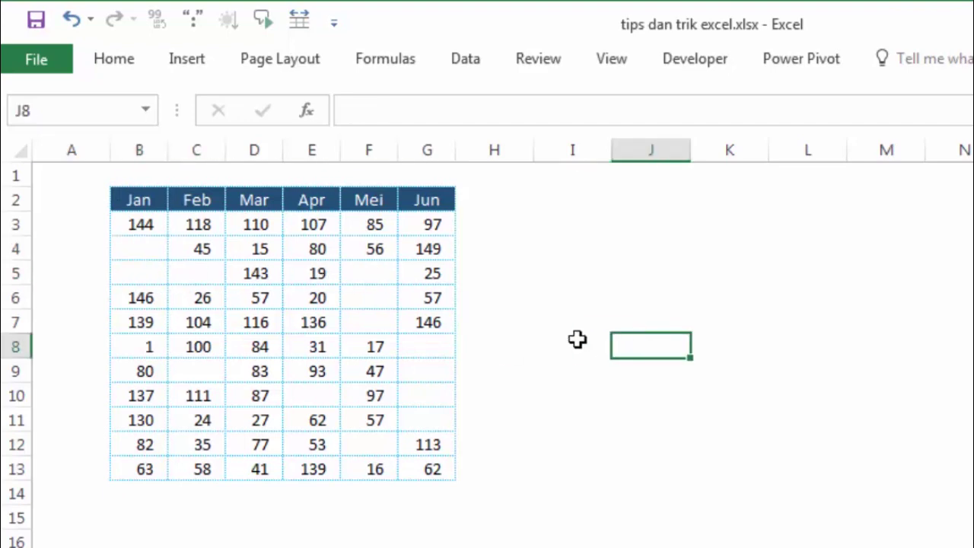
Step: Select only the blanks in B3:G13 with Go To Special and fill them all with Null
left_click(135, 221)
mouse_move(134, 221)
left_mouse_down()
mouse_move(381, 468)
mouse_move(427, 471)
left_mouse_up()
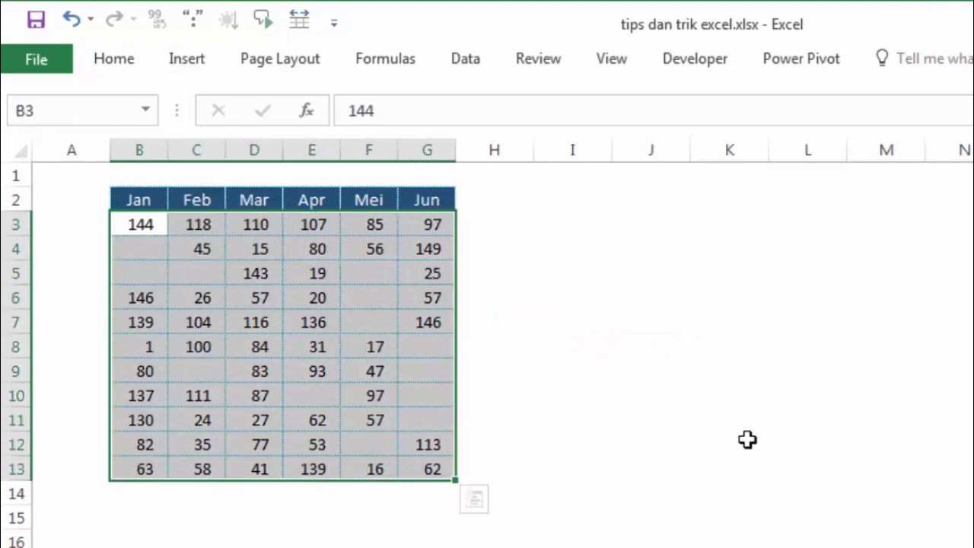
key("ctrl+g")
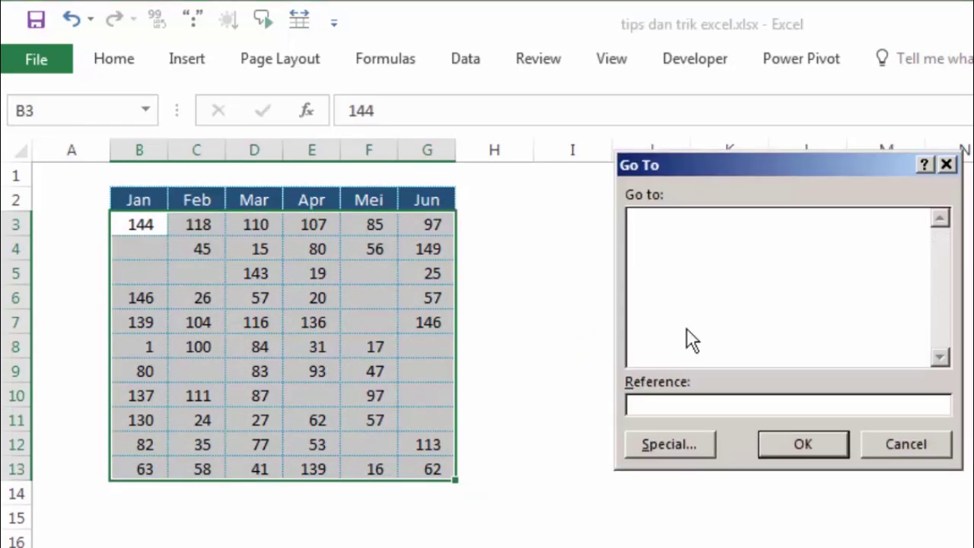
left_click_drag(656, 163, 513, 208)
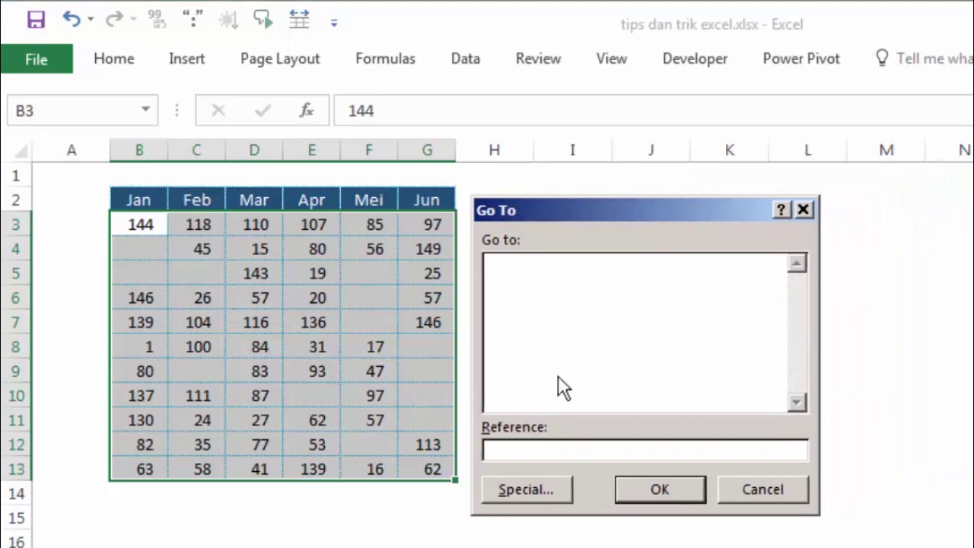
left_click(532, 495)
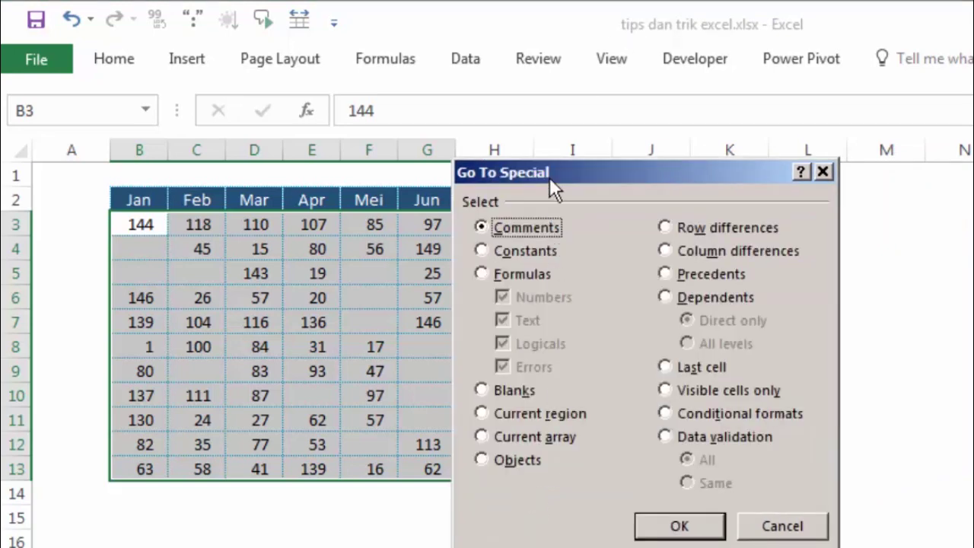
left_click_drag(550, 179, 567, 187)
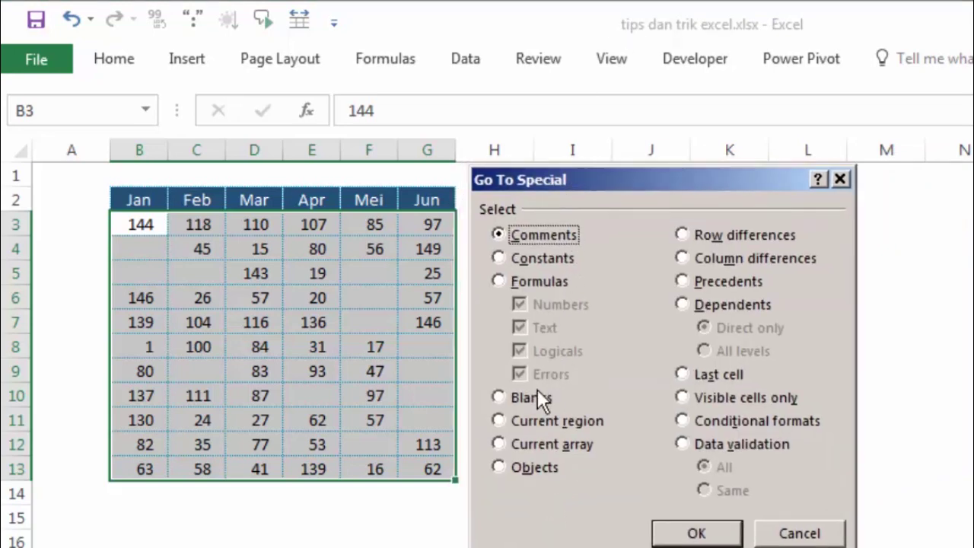
left_click(510, 396)
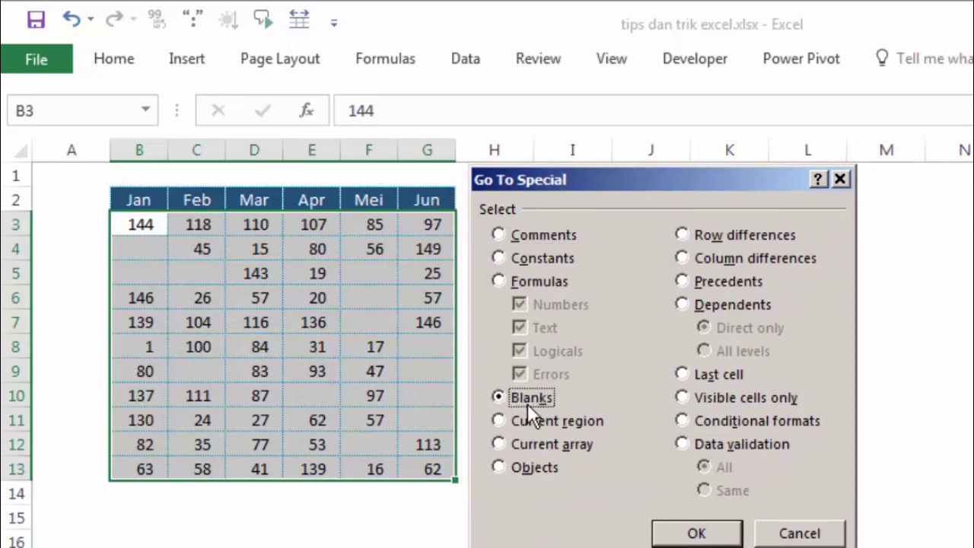
left_click(696, 533)
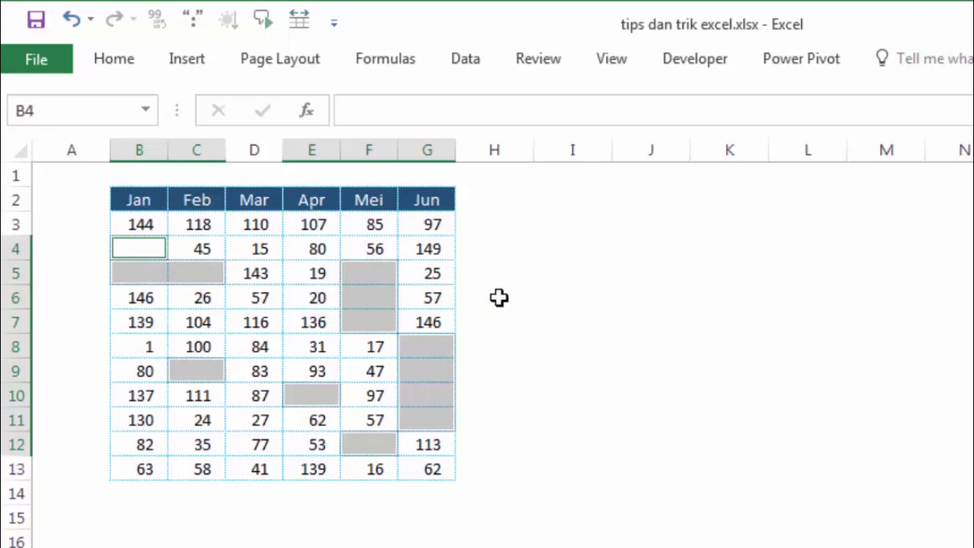
type("N")
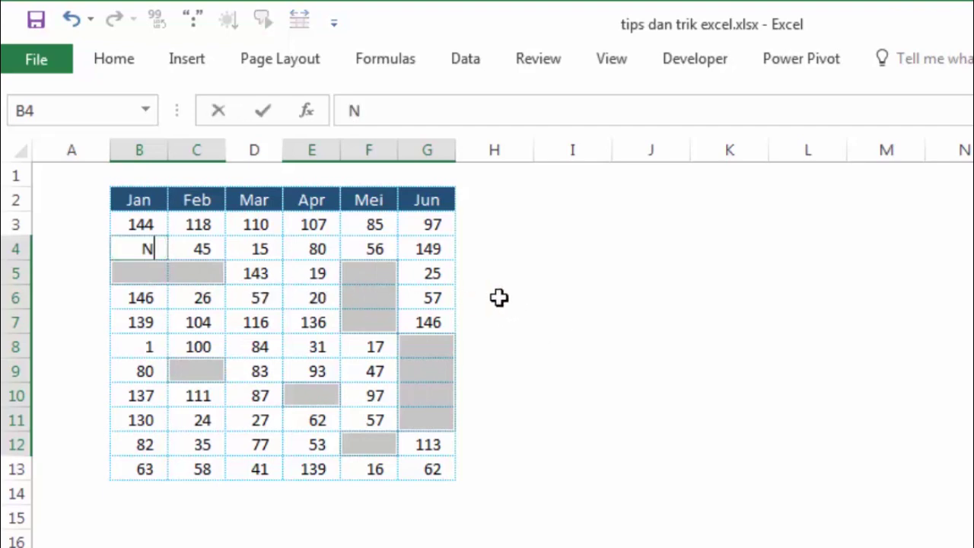
type("ull")
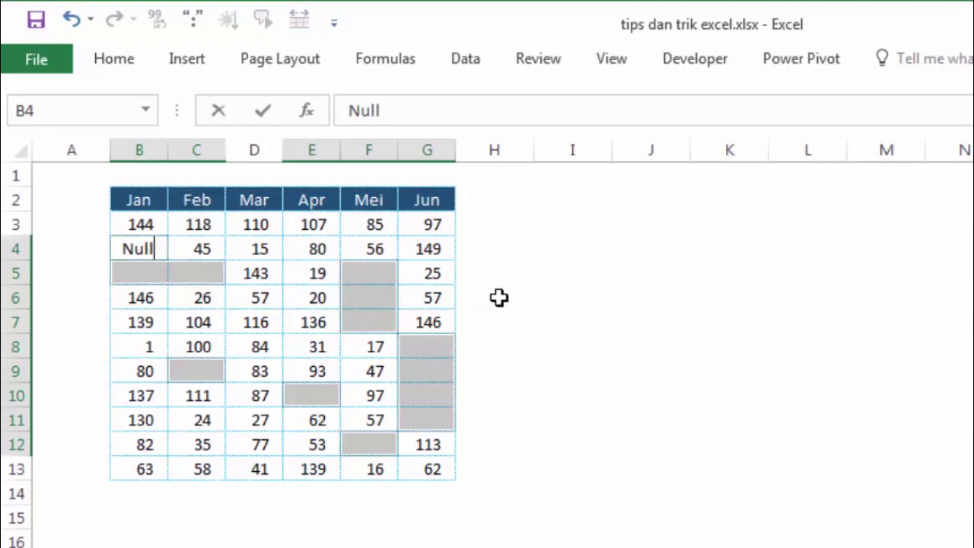
key("ctrl+Return")
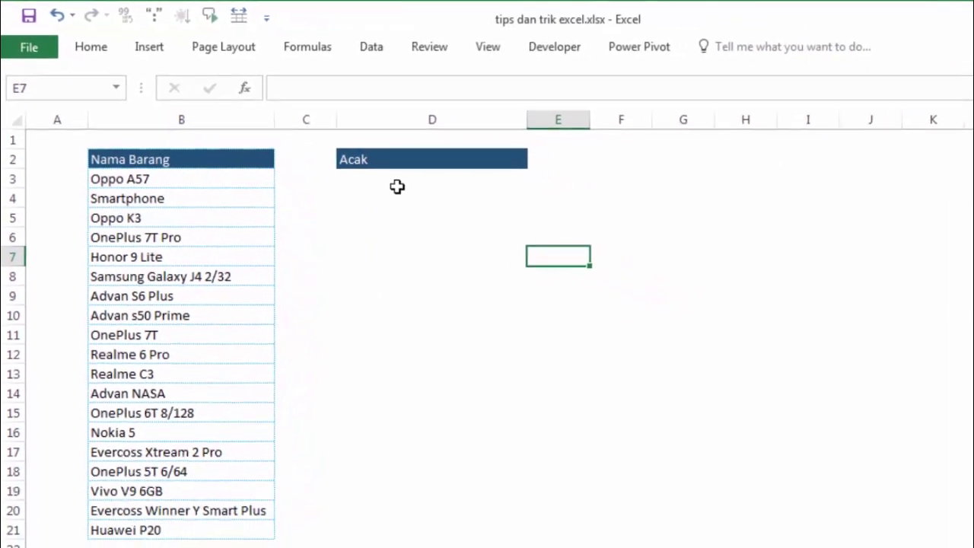
Step: Look over the phone names in column B beside the Acak cell D3
left_click(387, 177)
left_click(162, 213)
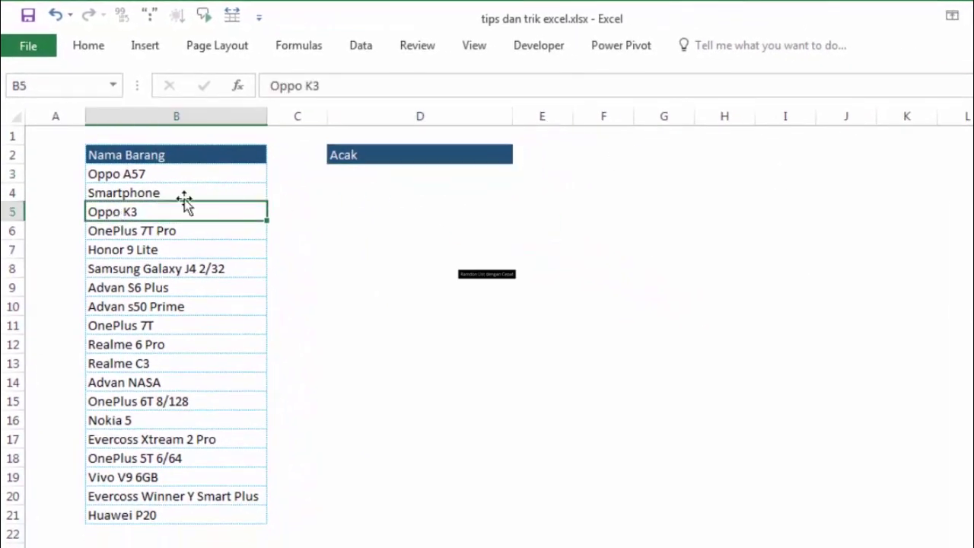
left_click_drag(200, 174, 137, 516)
left_click(419, 268)
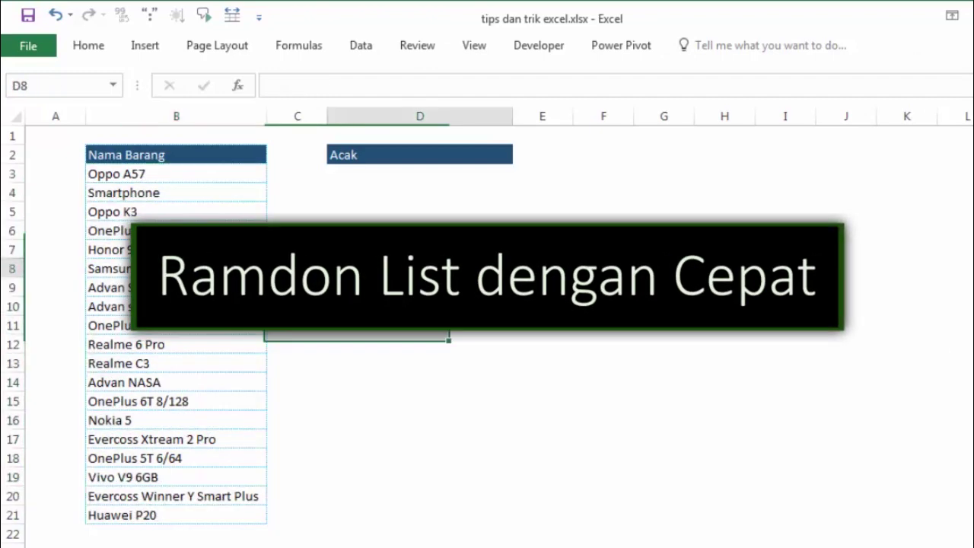
left_click(396, 175)
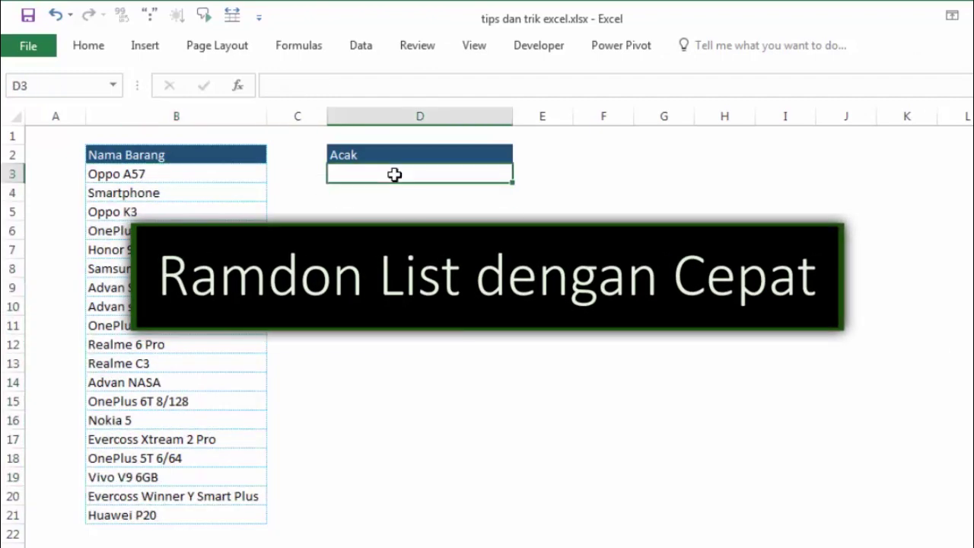
left_click(136, 174)
left_click(159, 260)
left_click(144, 387)
left_click(161, 230)
left_click(165, 174)
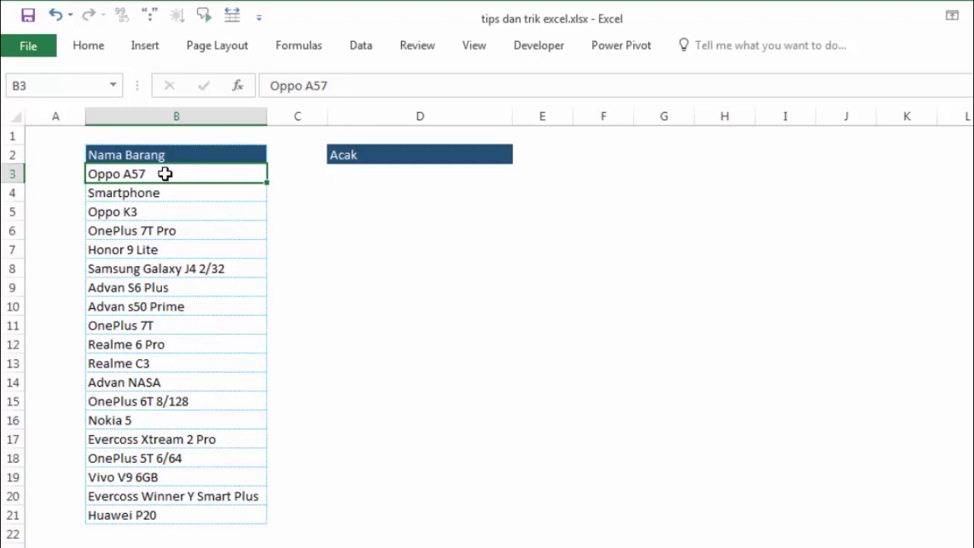
Step: Mark the phone list span, Oppo A57 to Huawei P20, and select D3
left_click(346, 248)
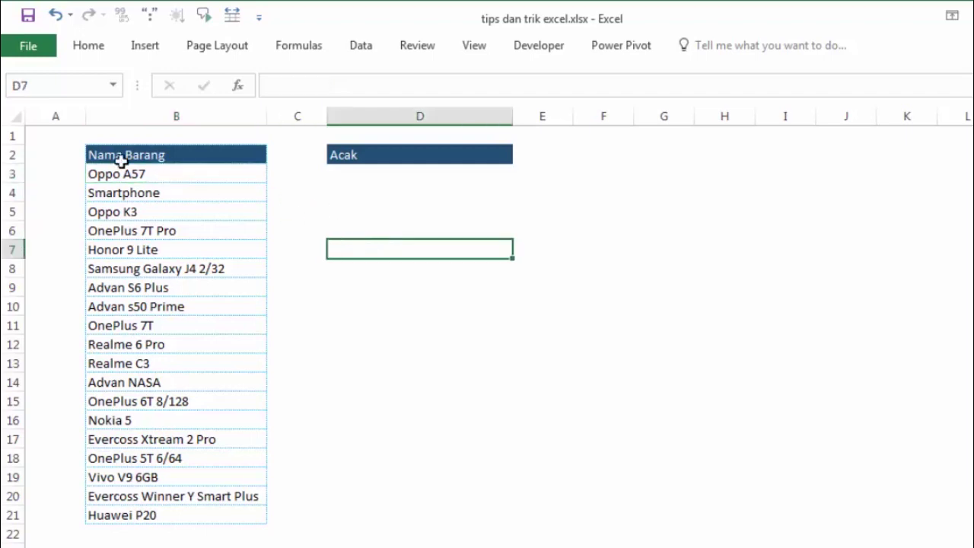
left_click_drag(129, 172, 140, 516)
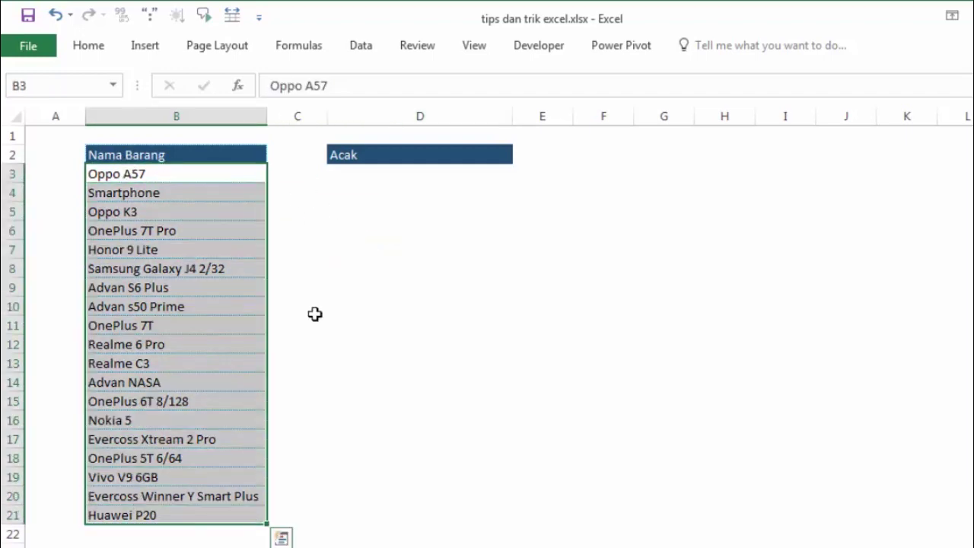
left_click(386, 172)
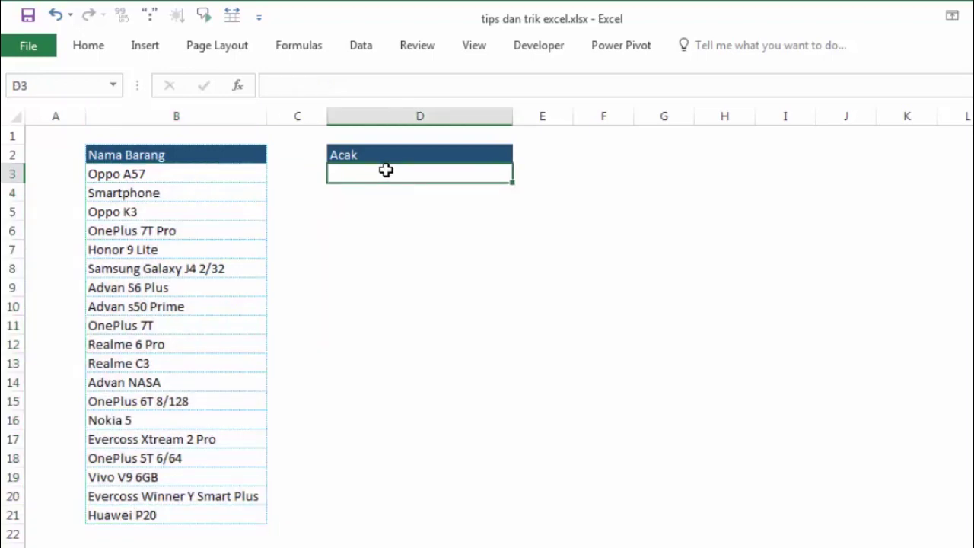
left_click(386, 210)
left_click(396, 173)
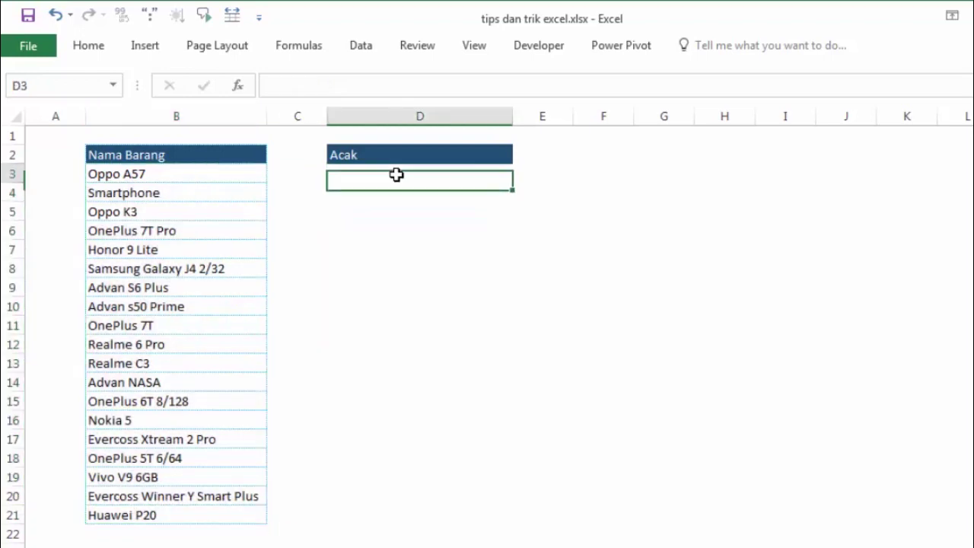
left_click(178, 172)
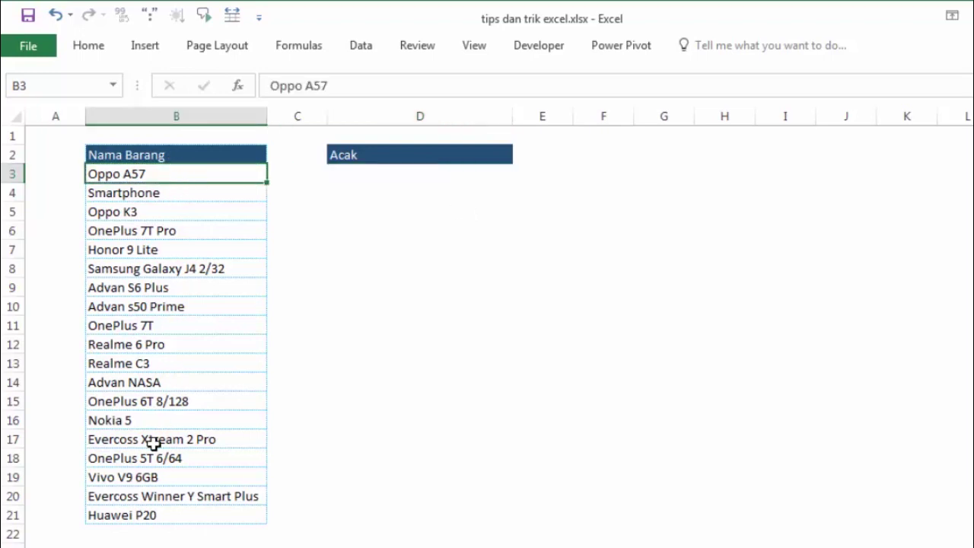
left_click(132, 518)
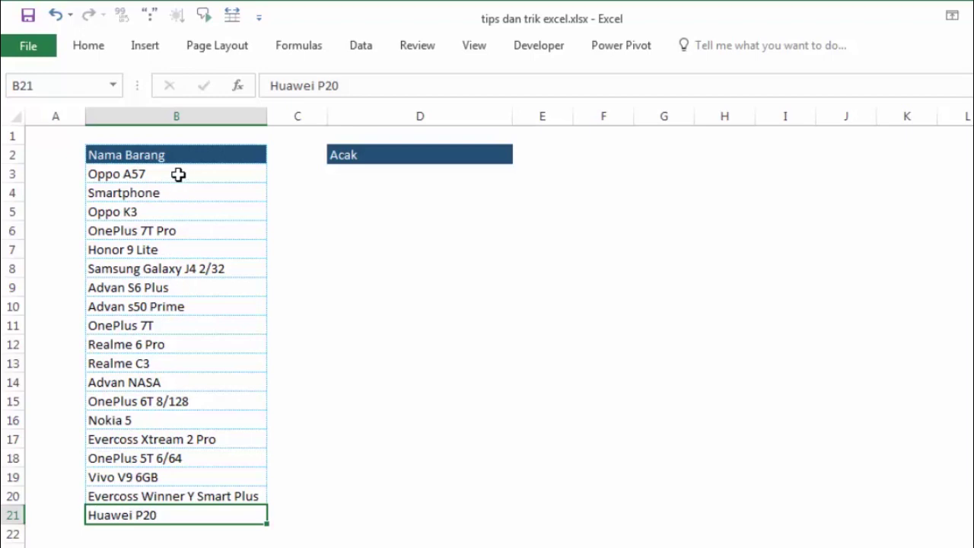
left_click_drag(178, 175, 178, 458)
left_click(418, 285)
left_click(402, 169)
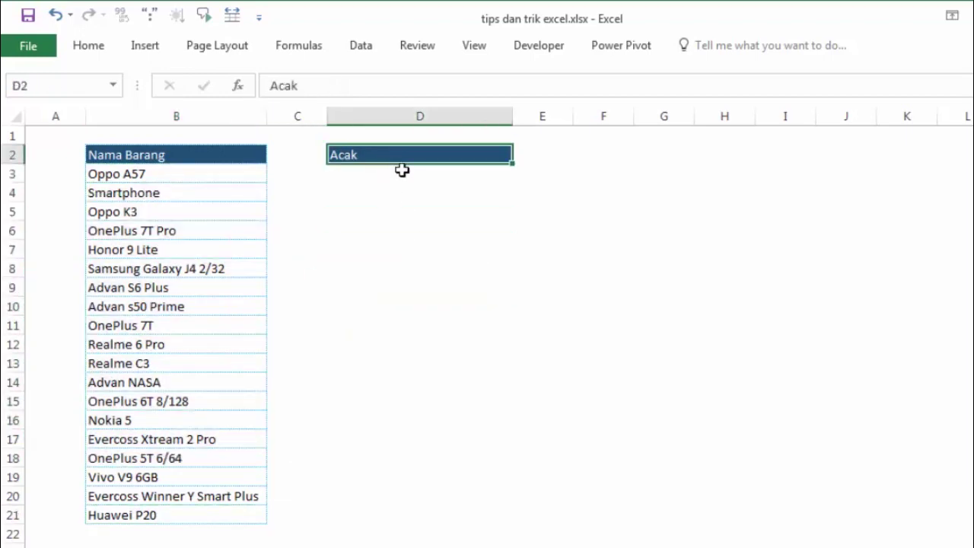
left_click(403, 175)
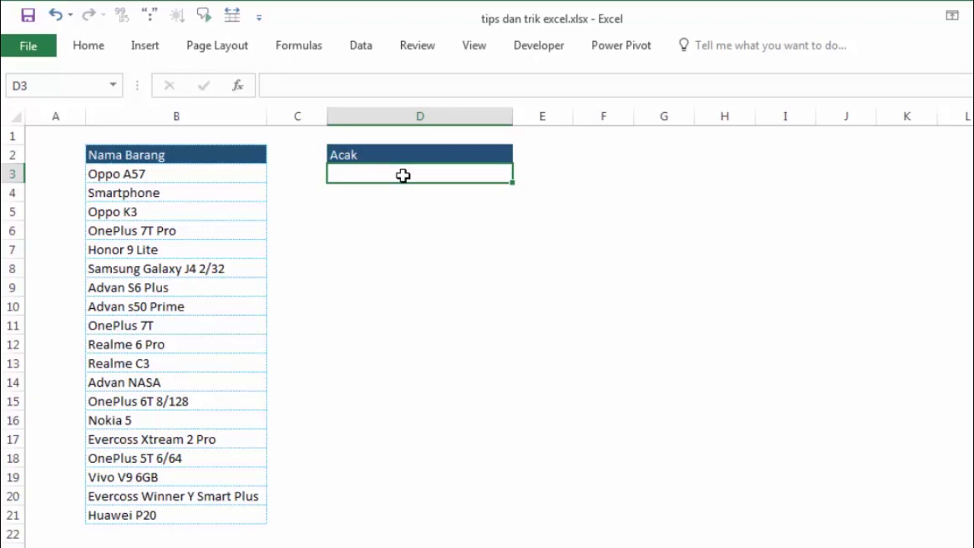
Step: Enter =ROWS(B3:B21) in D3, which counts 19 phones
type("=ron")
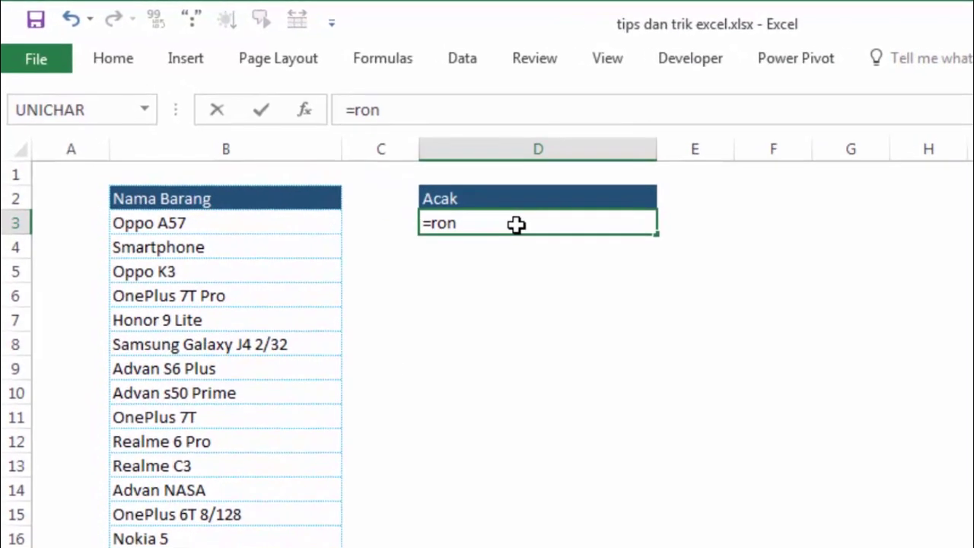
key("BackSpace")
key("Down")
key("Down")
key("Down")
key("Down")
key("Down")
key("Tab")
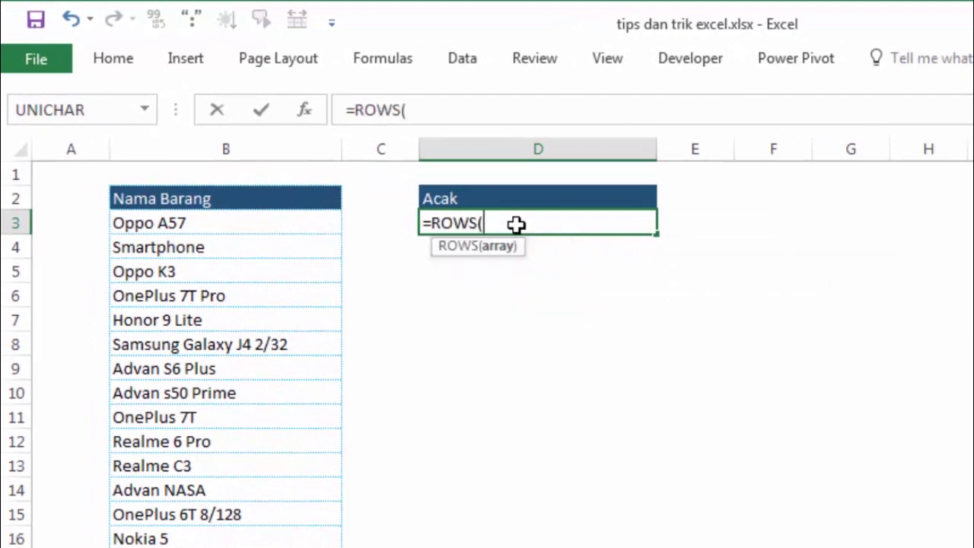
left_click_drag(254, 226, 254, 544)
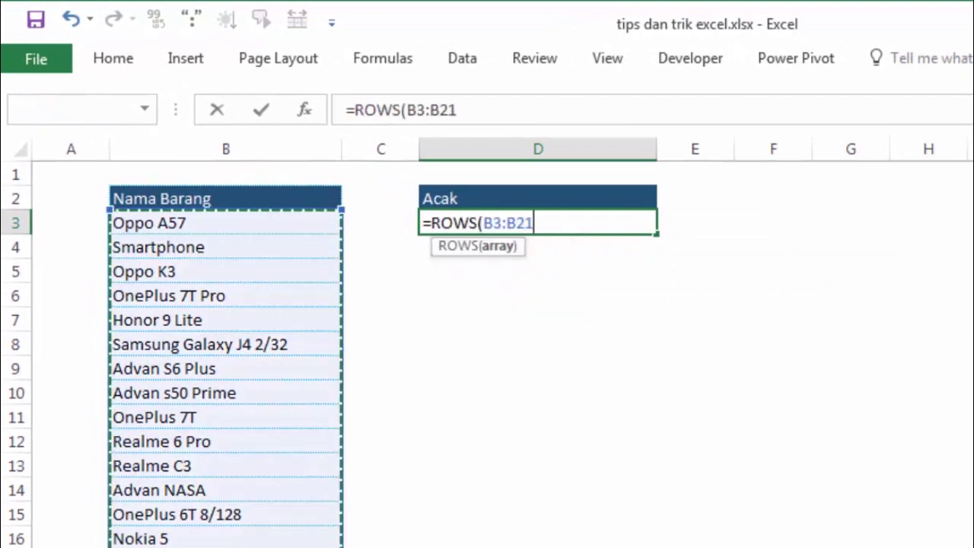
key("Return")
left_click(602, 226)
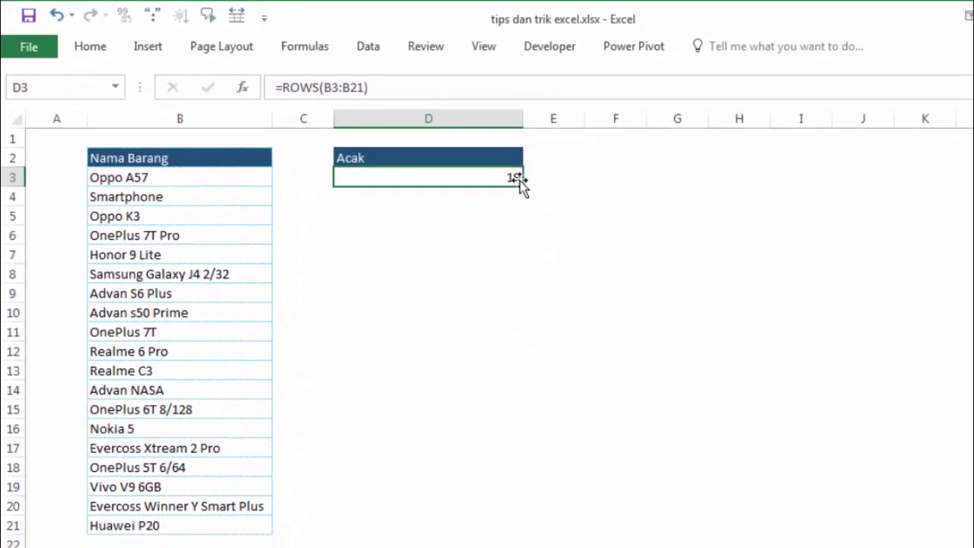
Step: Wrap the count as =RANDBETWEEN(1;ROWS(B3:B21)) and accept the bracket correction
double_click(455, 179)
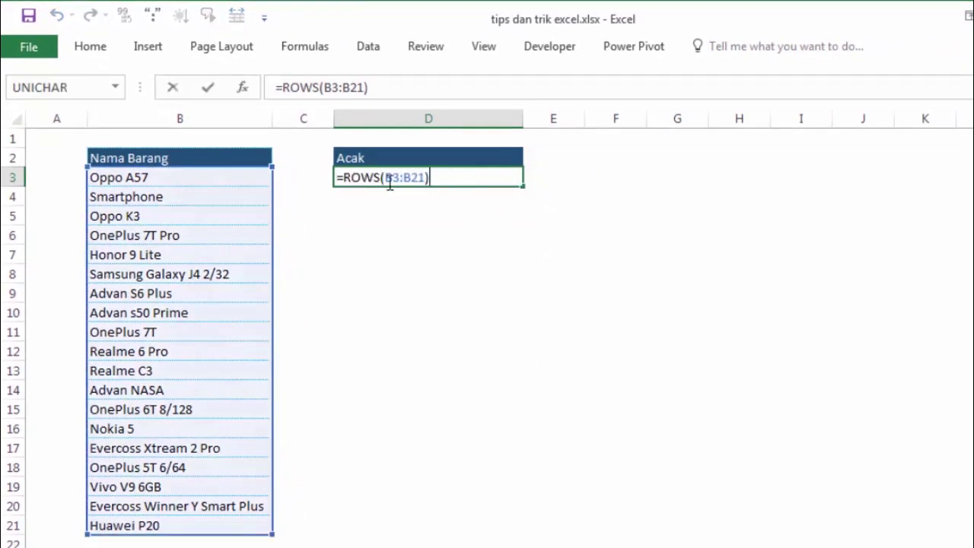
left_click(344, 180)
type("ran")
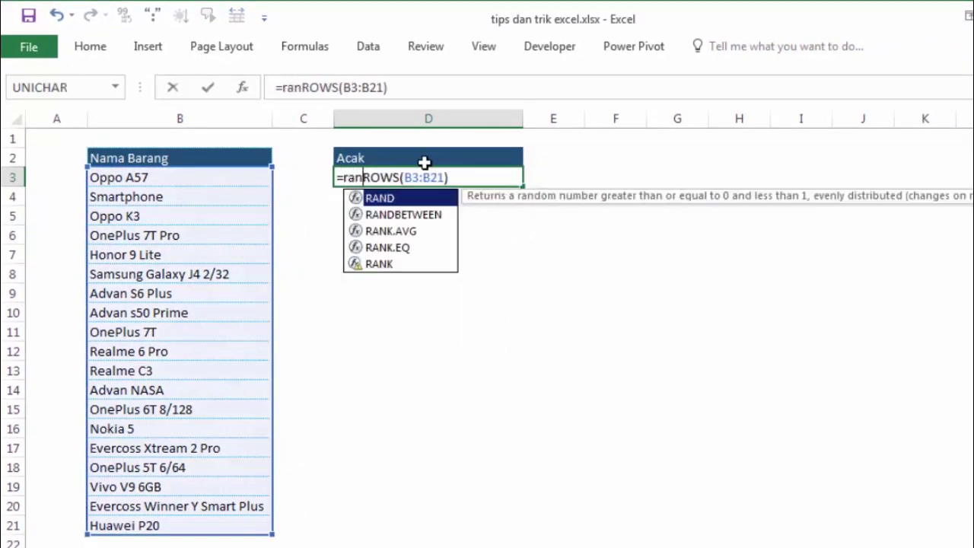
key("Down")
key("Tab")
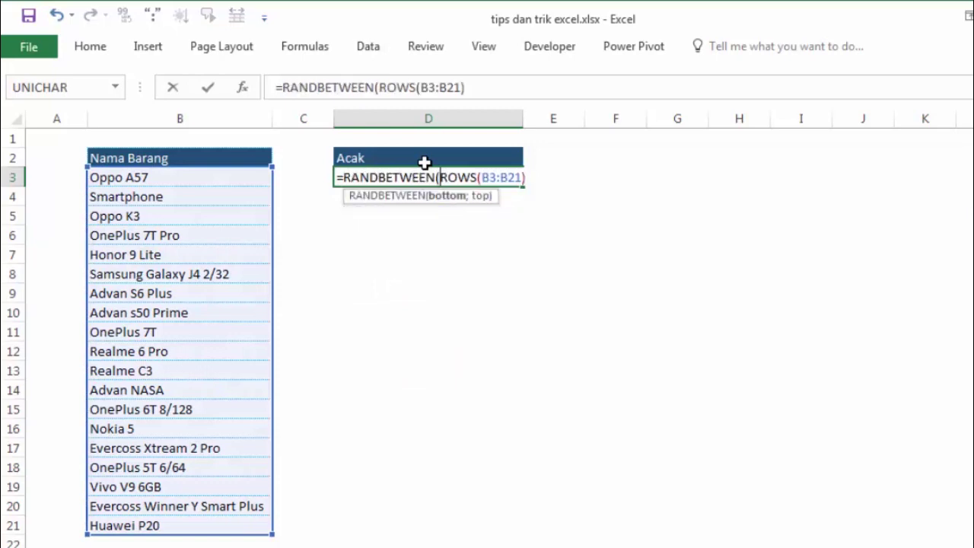
type("1;")
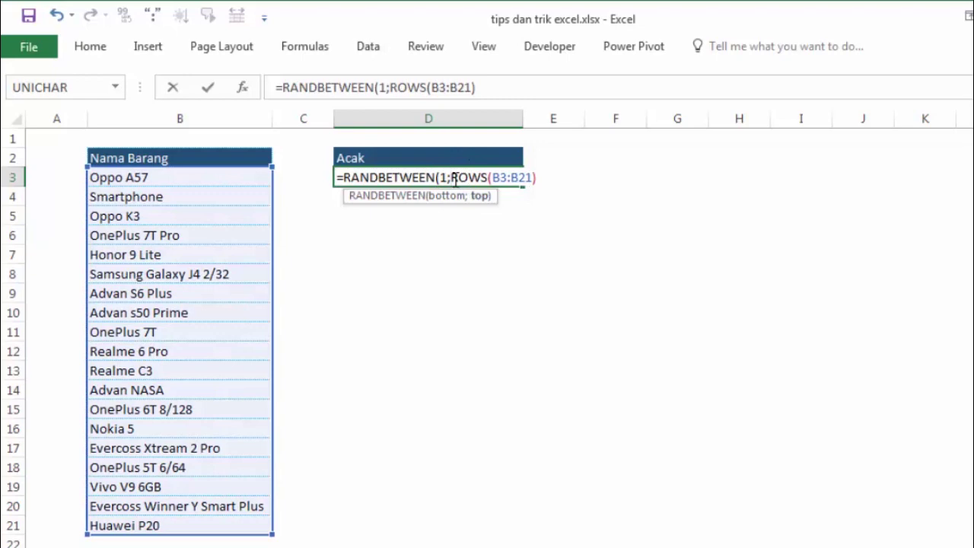
left_click_drag(451, 177, 614, 188)
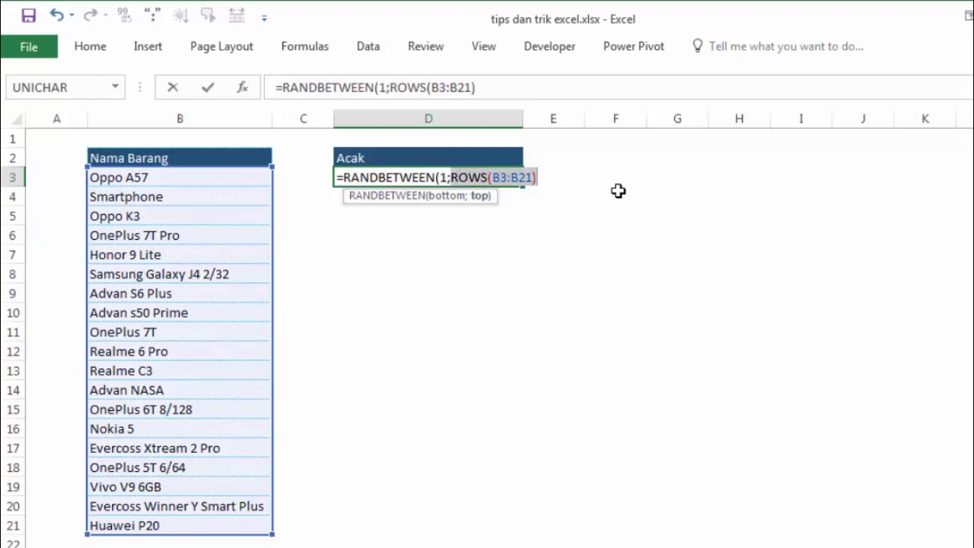
key("Return")
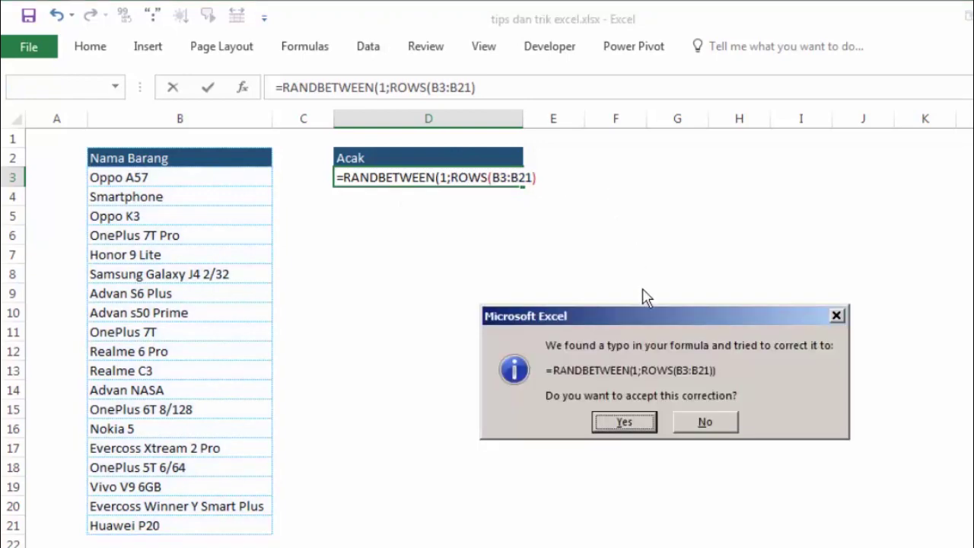
left_click_drag(620, 300, 502, 222)
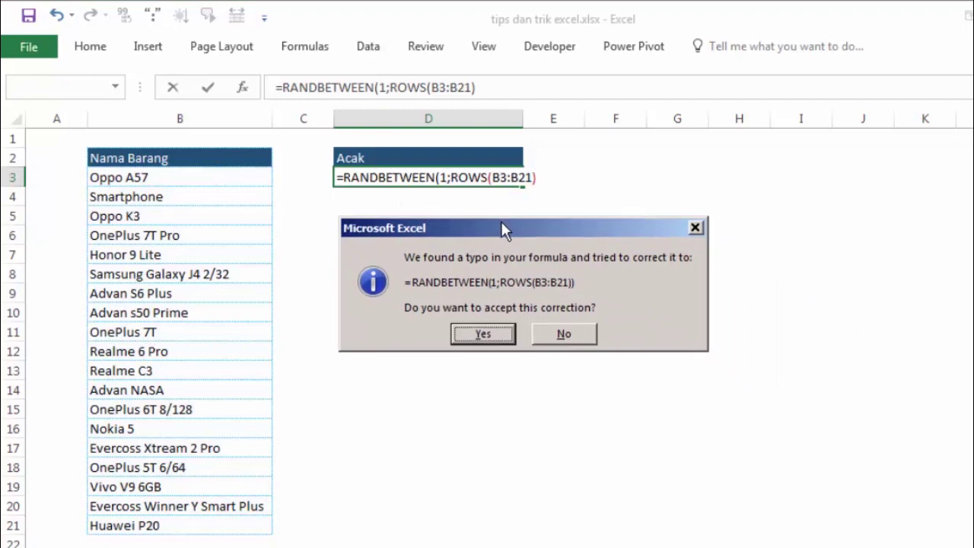
left_click(480, 333)
left_click(632, 190)
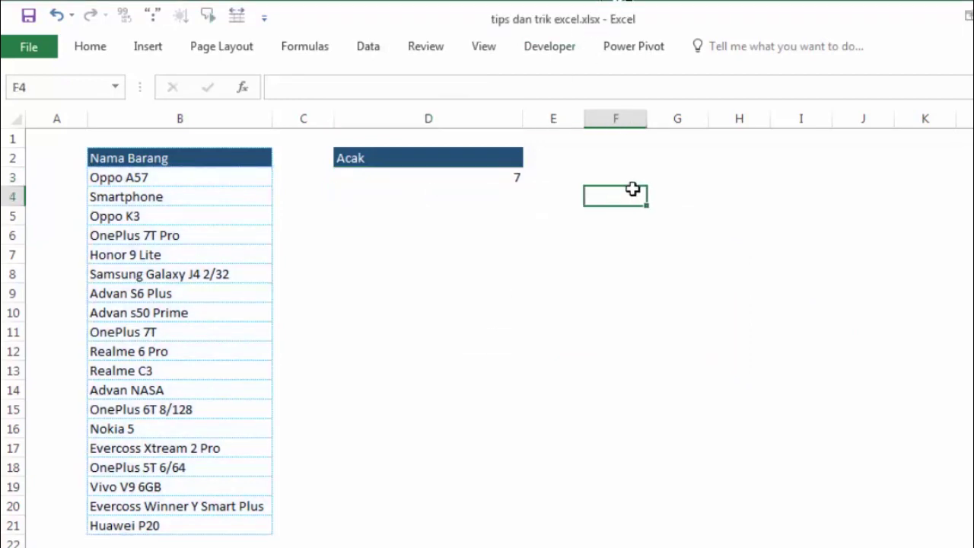
left_click(470, 185)
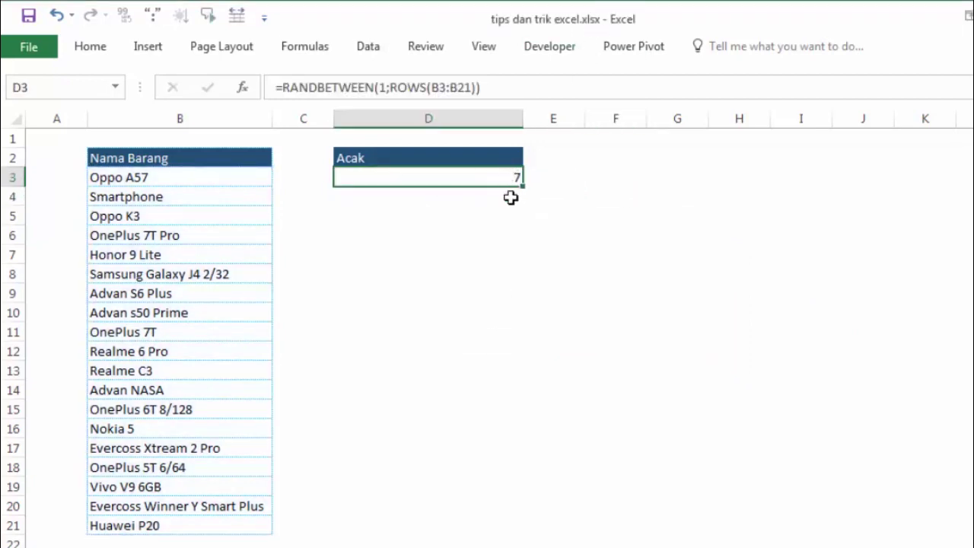
Step: Recalculate with F9 to draw new random row numbers in D3
left_click(598, 297)
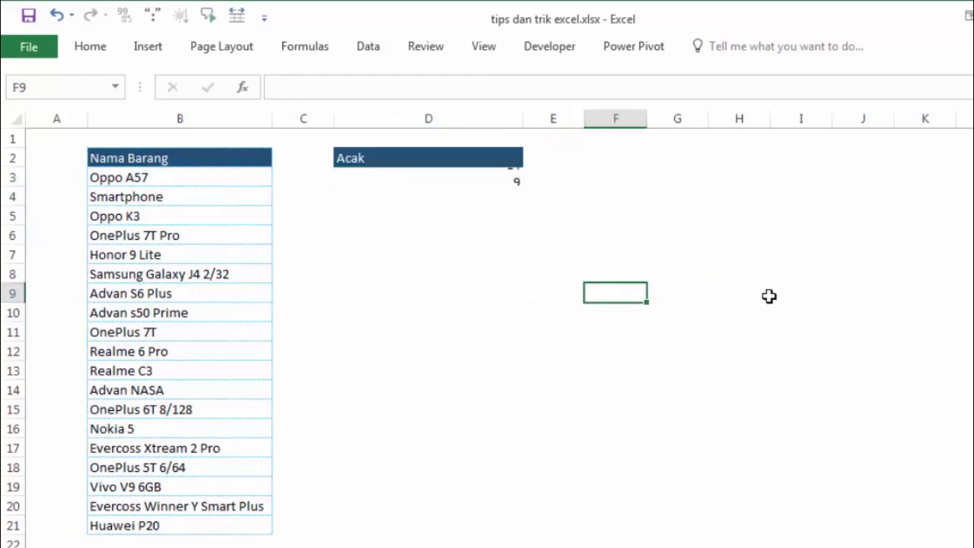
key("F9")
key("F9")
key("F9")
left_click(717, 163)
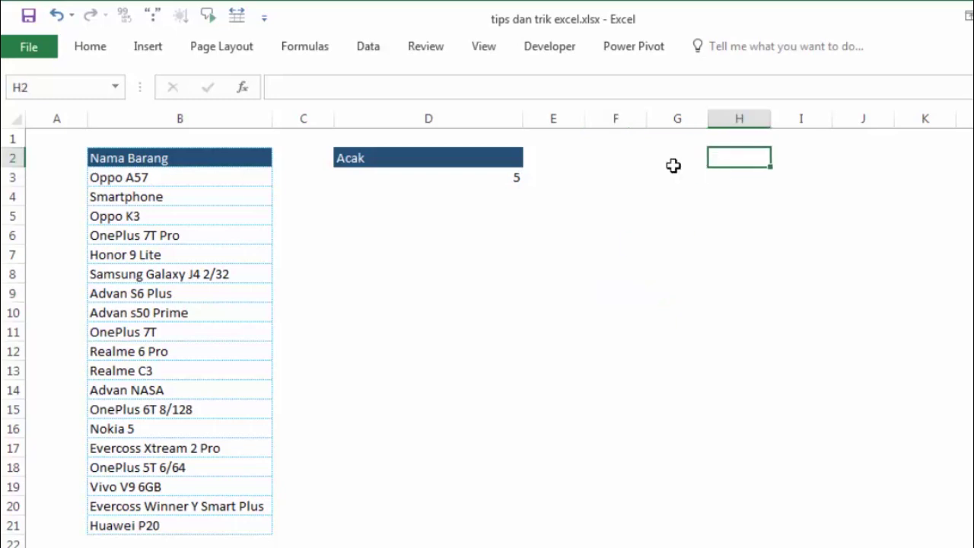
double_click(500, 179)
Step: Wrap the random index in CHOOSE with the phone range B3:B21
left_click(344, 179)
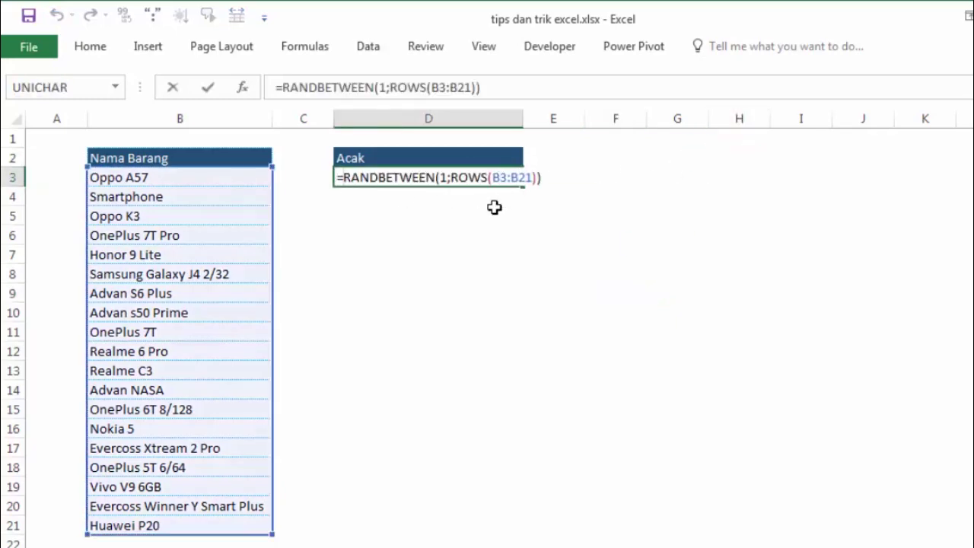
type("cho")
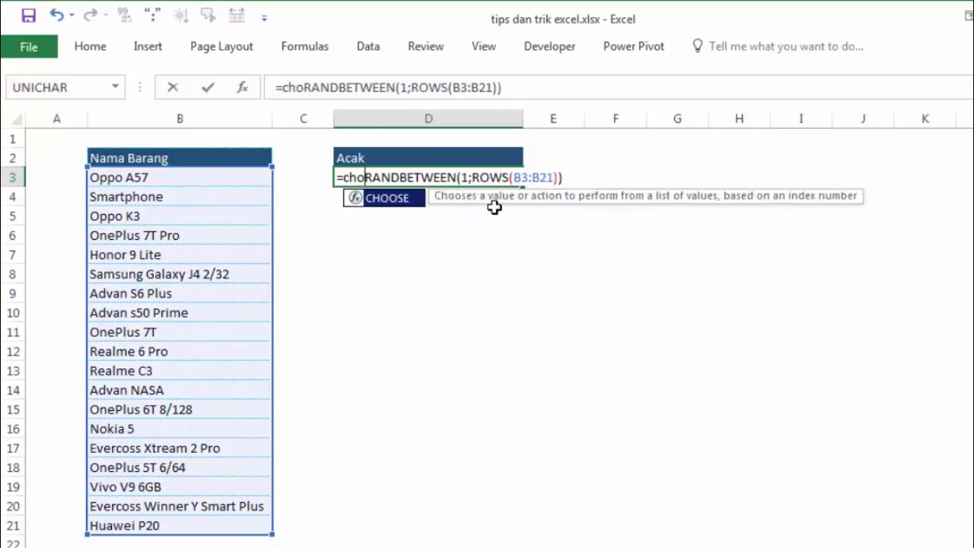
key("Tab")
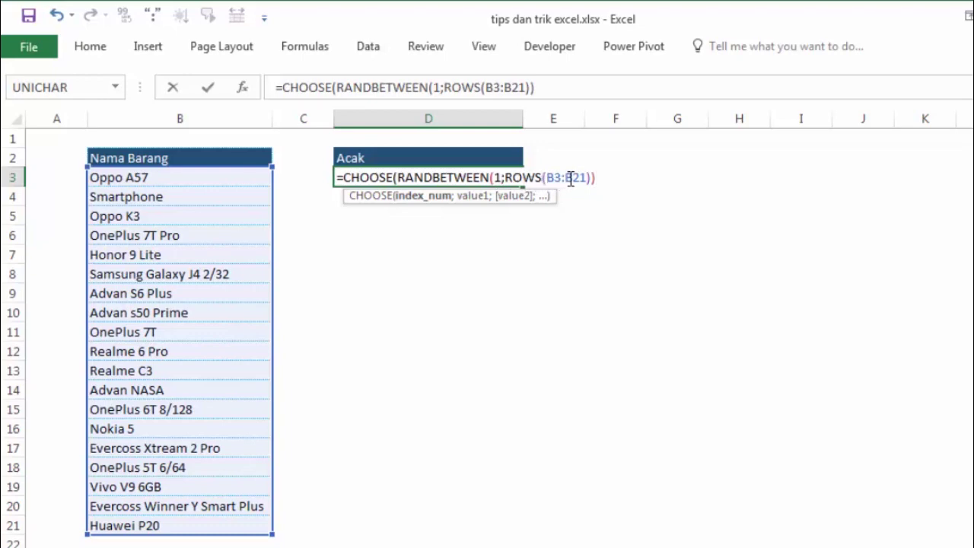
type(";")
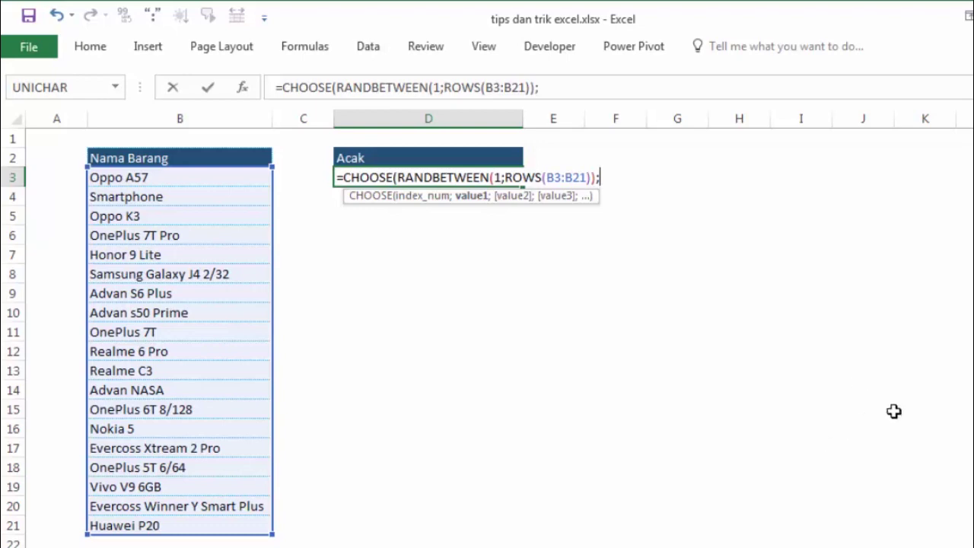
left_click_drag(213, 180, 185, 530)
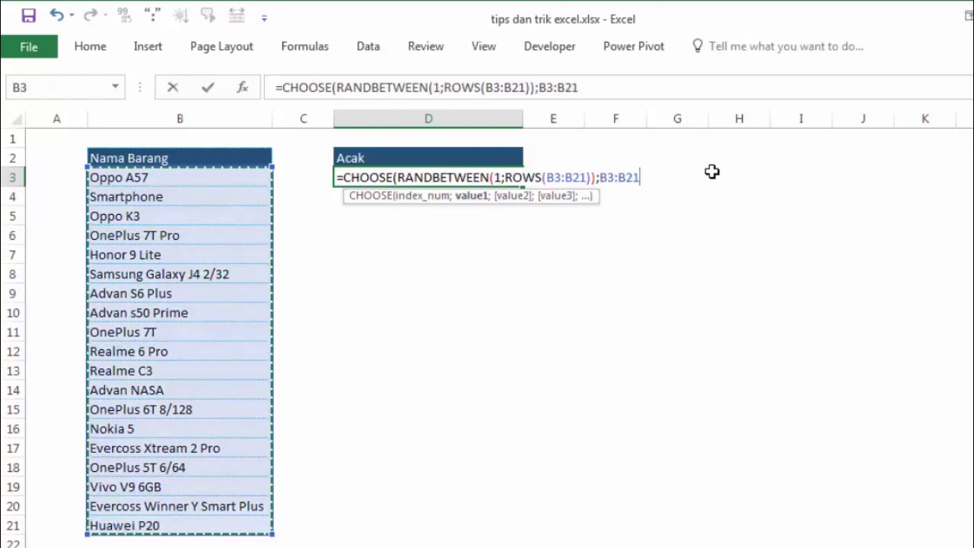
Step: Convert B3:B21 into its literal list of names, remove the brace, and commit the formula
left_click_drag(642, 177, 600, 176)
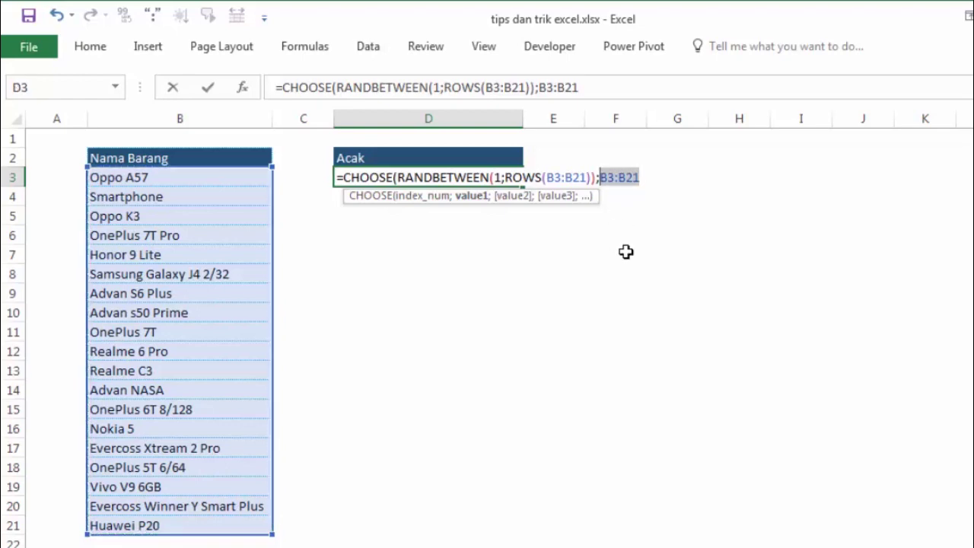
key("F9")
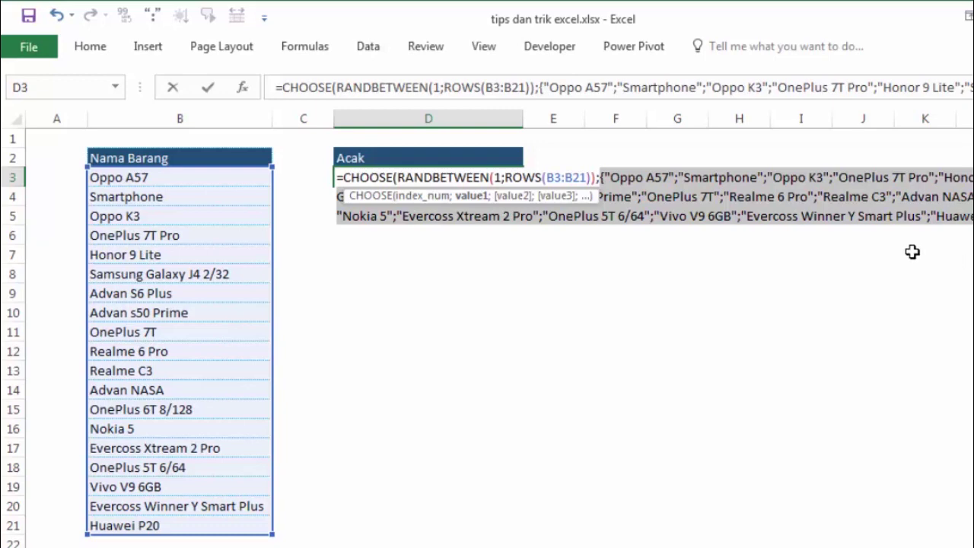
left_click(605, 180)
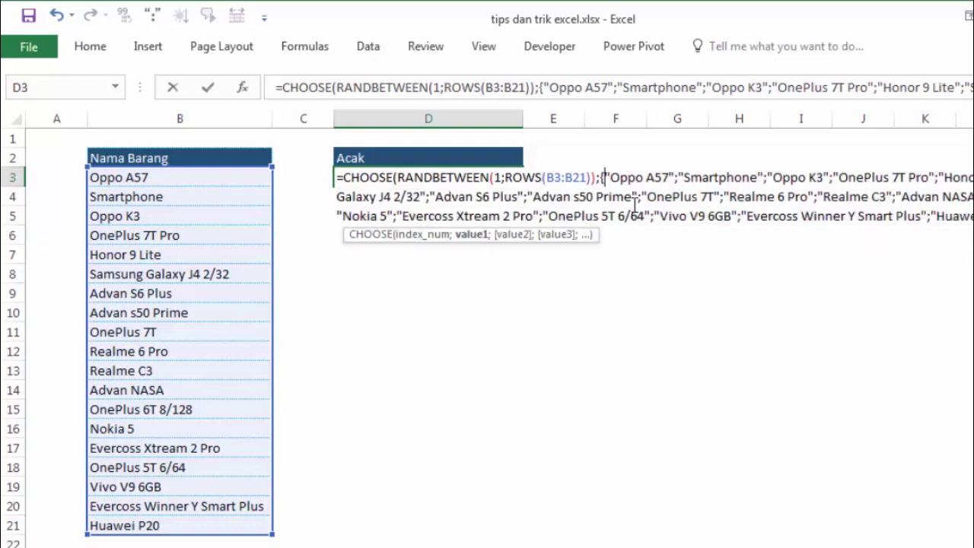
left_click(467, 216)
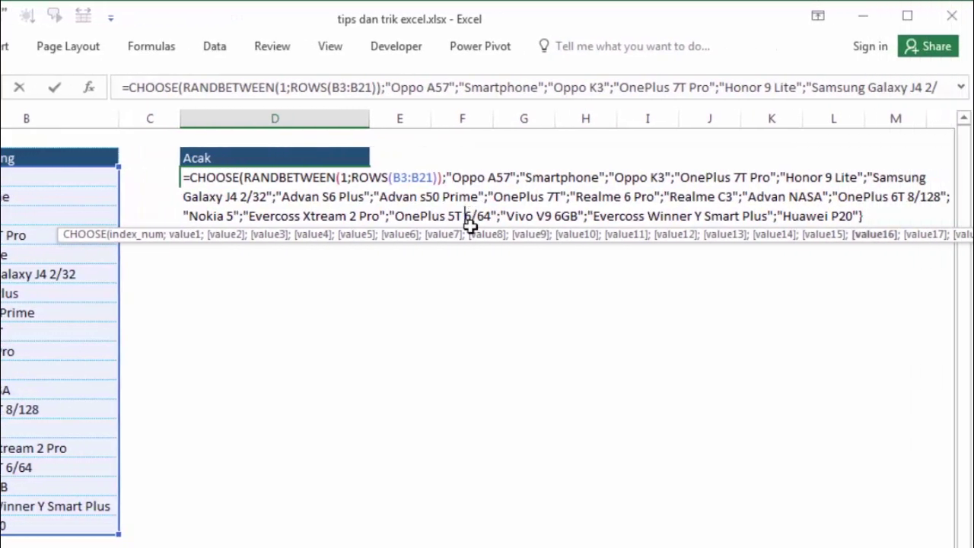
left_click(878, 219)
key("BackSpace")
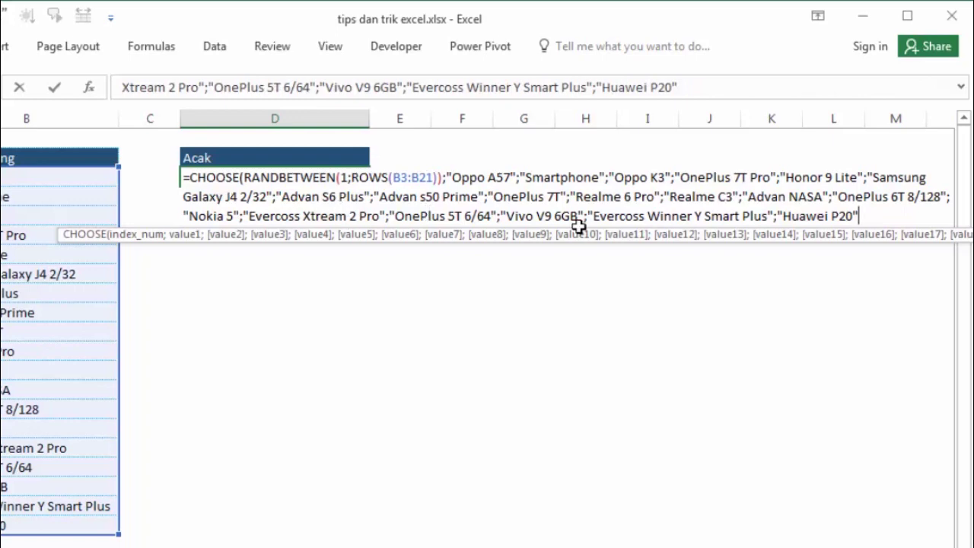
key("Return")
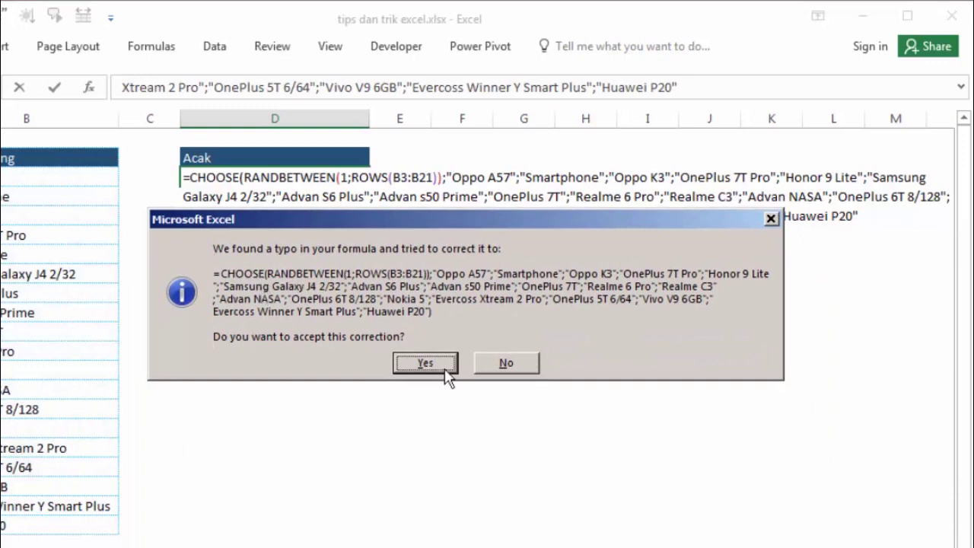
left_click(444, 367)
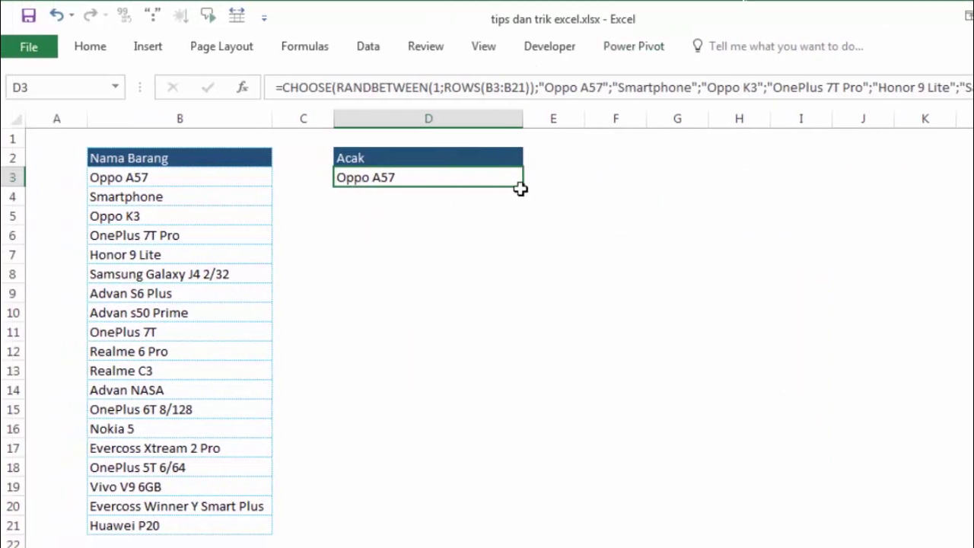
Step: Copy D3's random-pick formula down column D to about row 579
left_click_drag(525, 186, 524, 247)
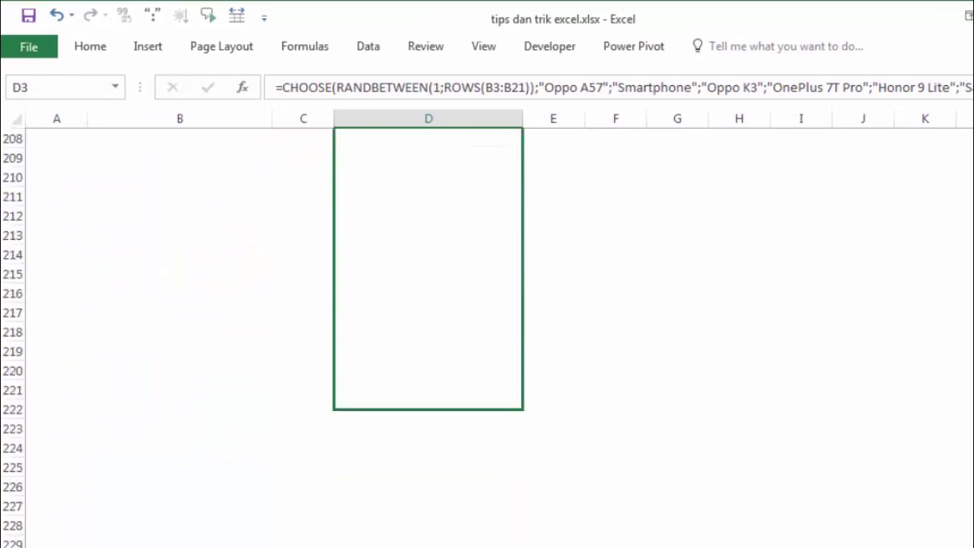
left_click_drag(524, 544, 431, 428)
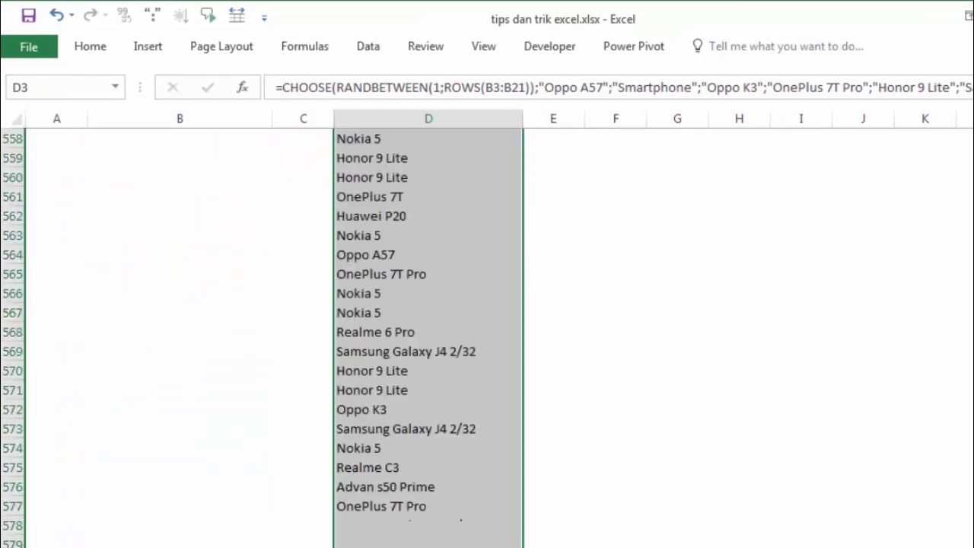
left_click_drag(378, 544, 28, 541)
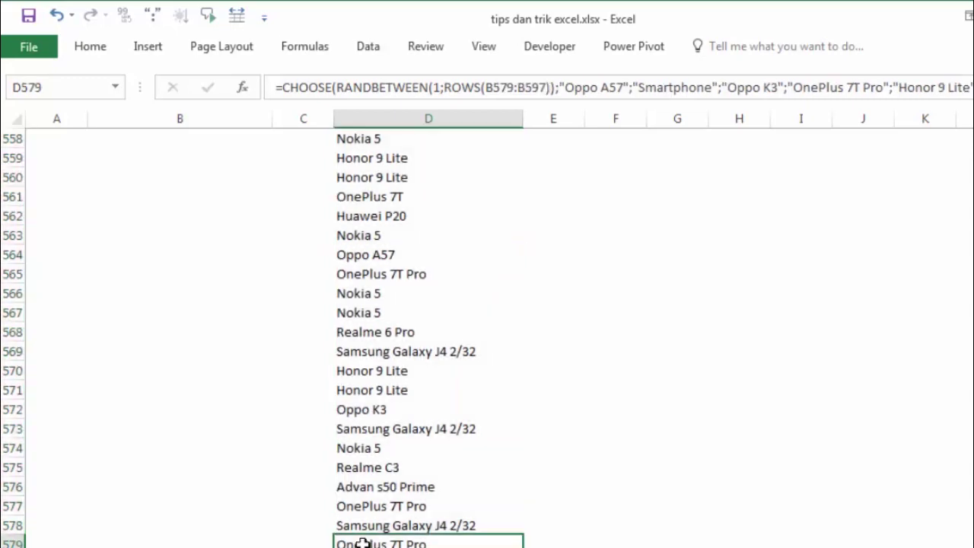
scroll(487, 335, "up", 12)
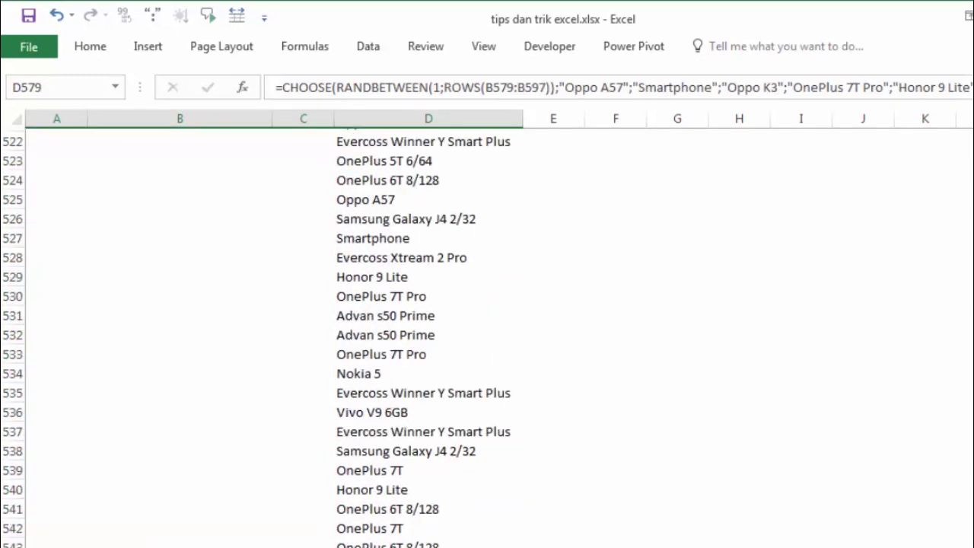
scroll(487, 335, "up", 20)
left_click(753, 274)
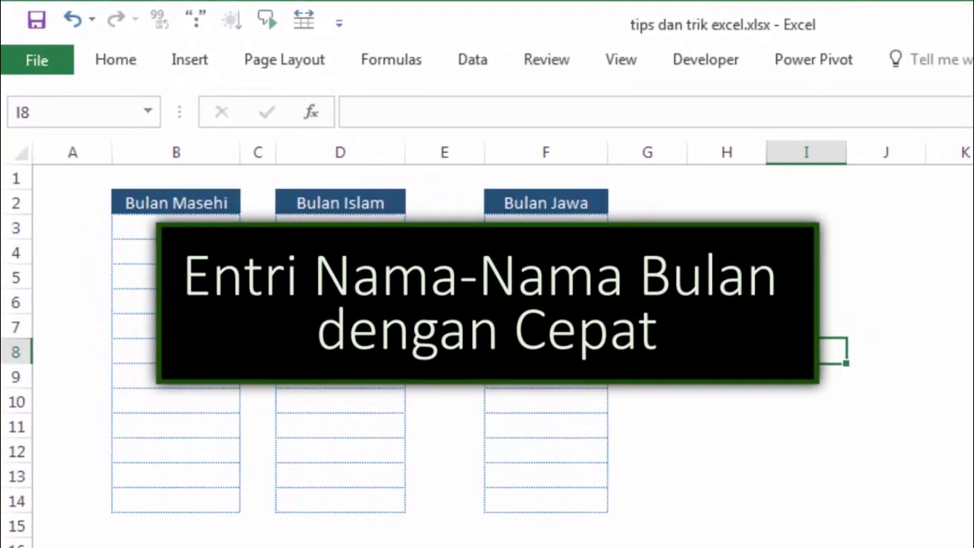
Step: Survey the empty Bulan Masehi, Bulan Islam and Bulan Jawa tables
left_click(175, 252)
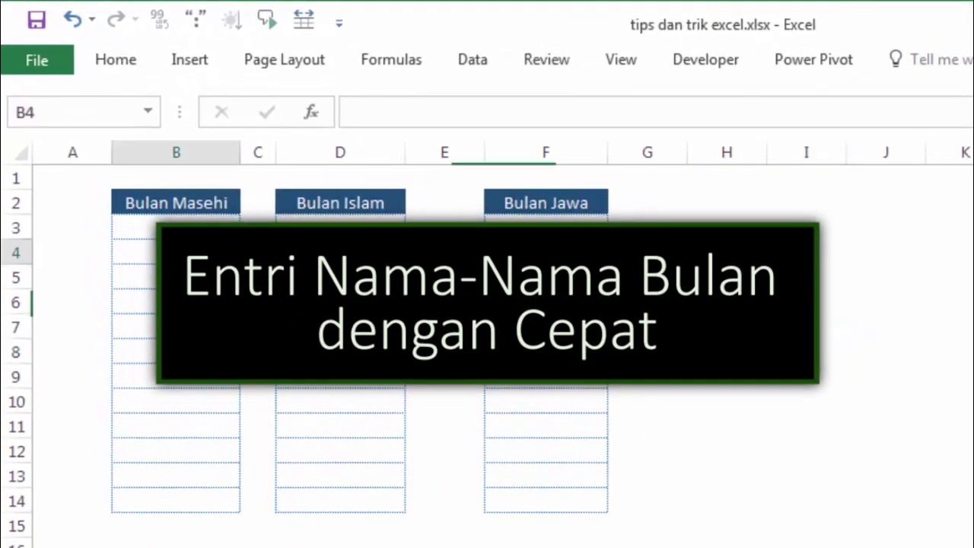
left_click(196, 220)
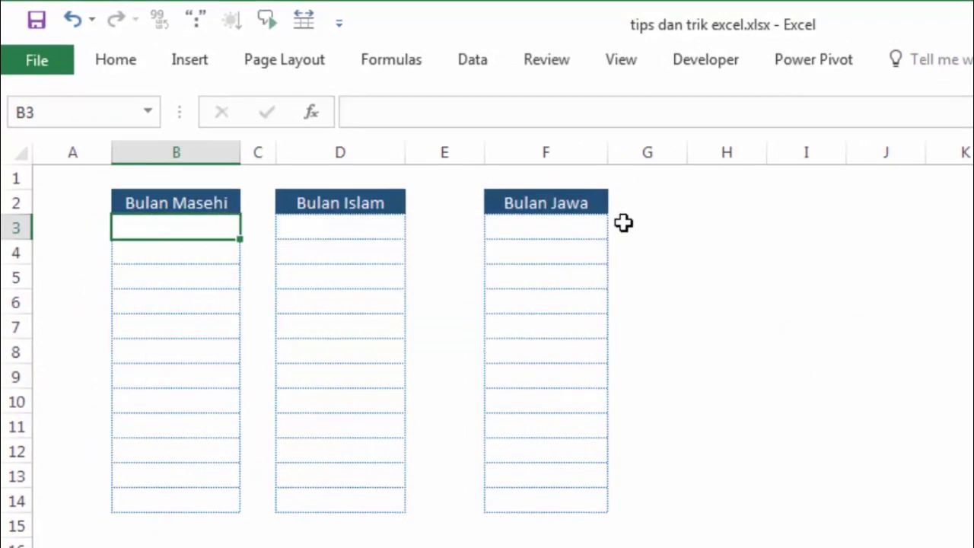
left_click(628, 223)
left_click(202, 225)
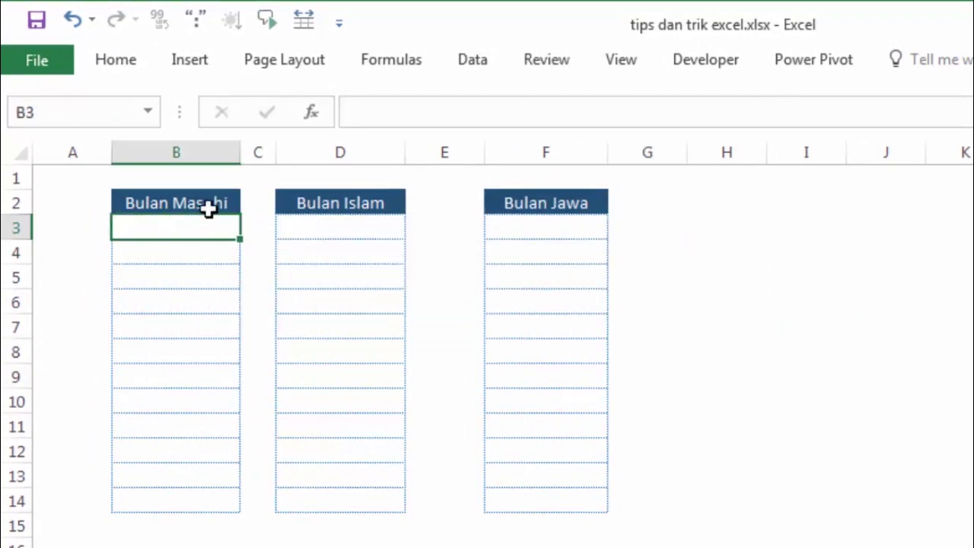
left_click(207, 207)
left_click(312, 204)
left_click(580, 205)
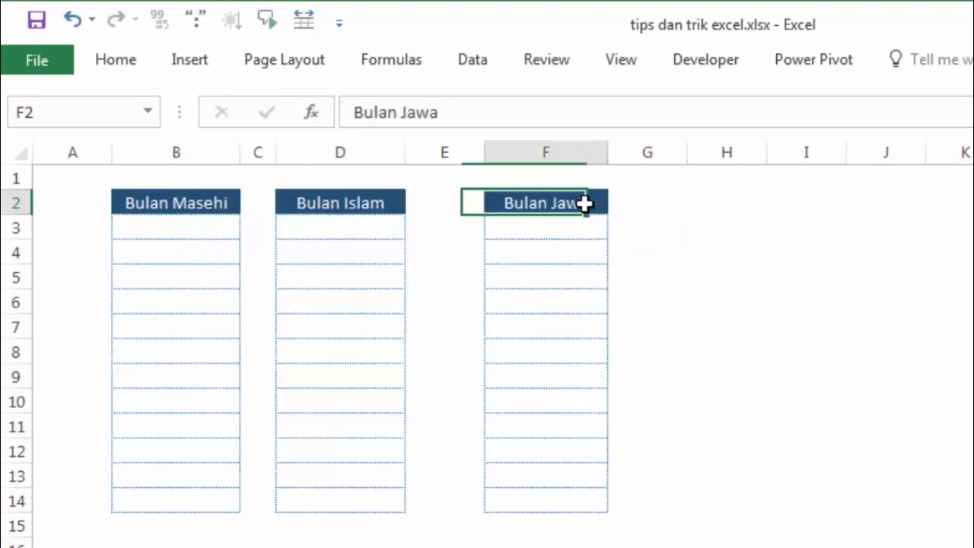
left_click(647, 227)
left_click(149, 226)
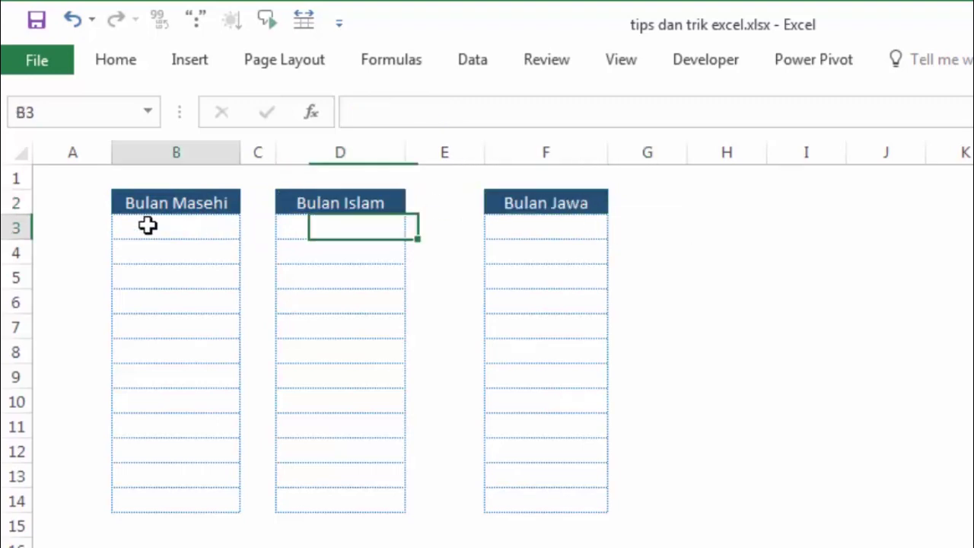
left_click(900, 296)
Step: Type Januari into B3 and check the empty cells down to B14
left_click(176, 222)
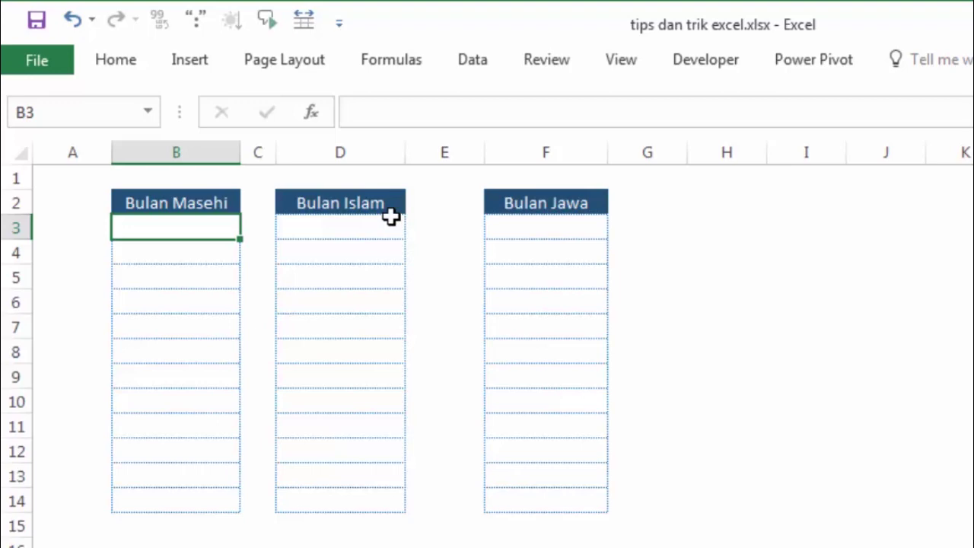
type("JAnuar")
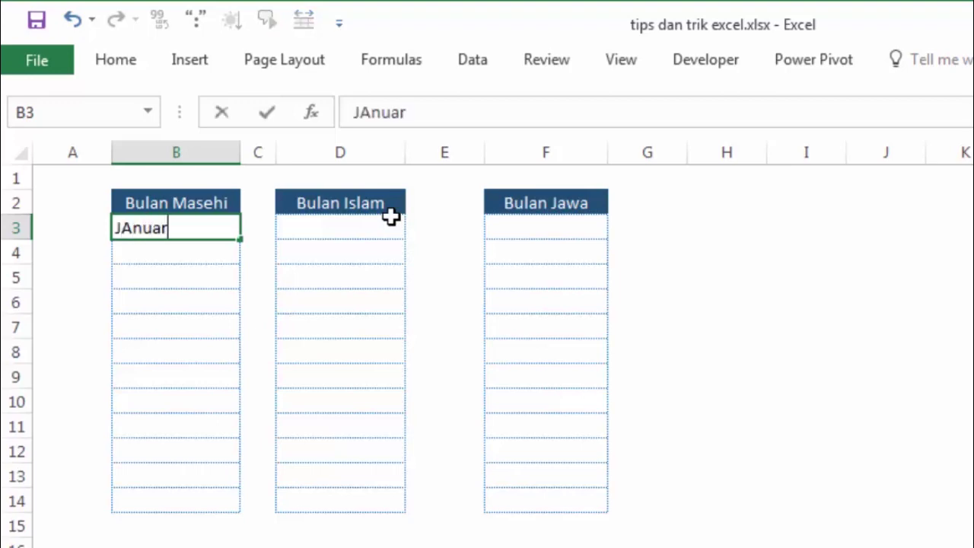
type("i")
key("Return")
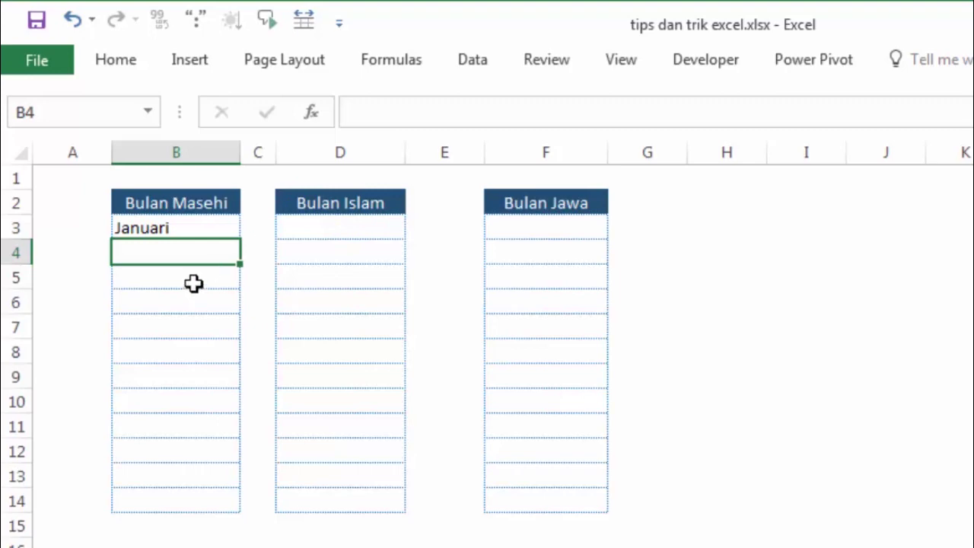
left_click(195, 282)
left_click(191, 305)
left_click(187, 352)
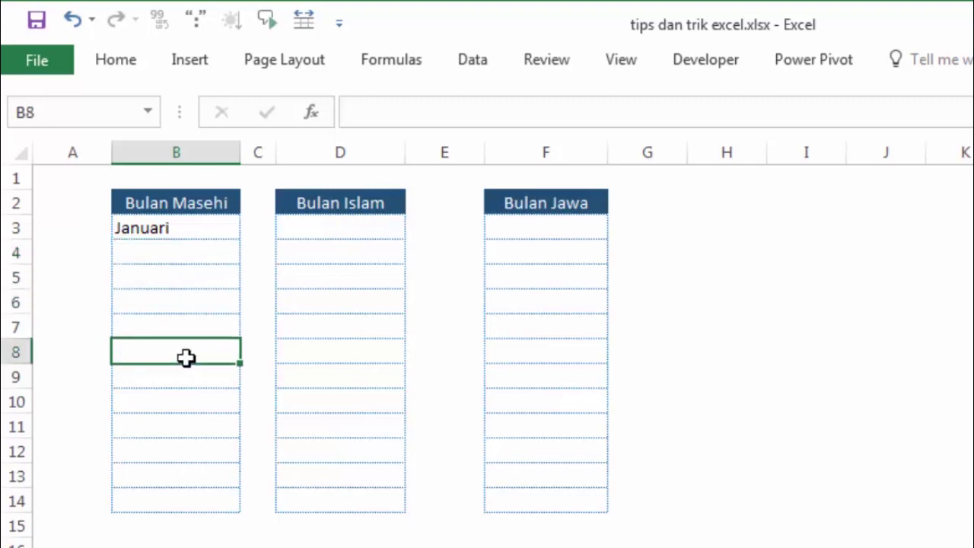
left_click(188, 426)
left_click(187, 499)
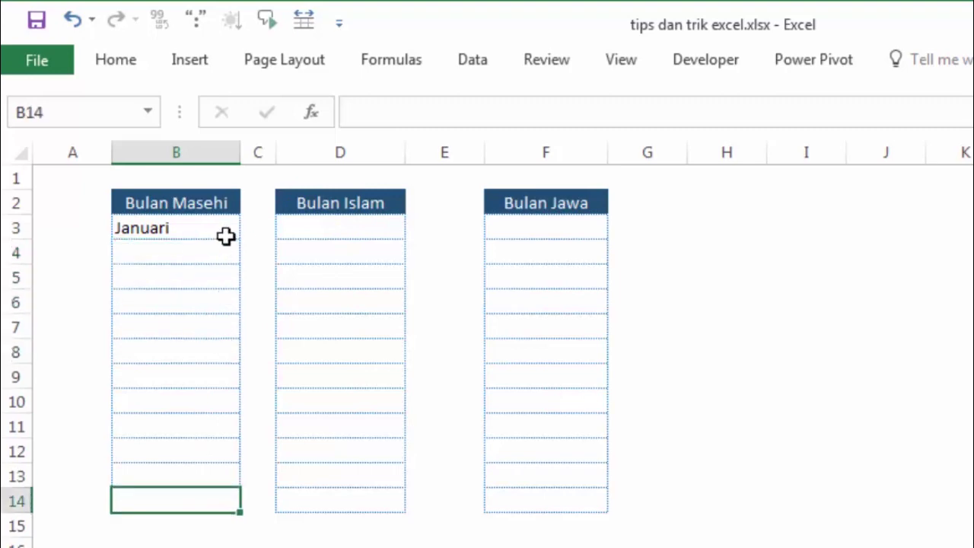
left_click(178, 251)
left_click(174, 228)
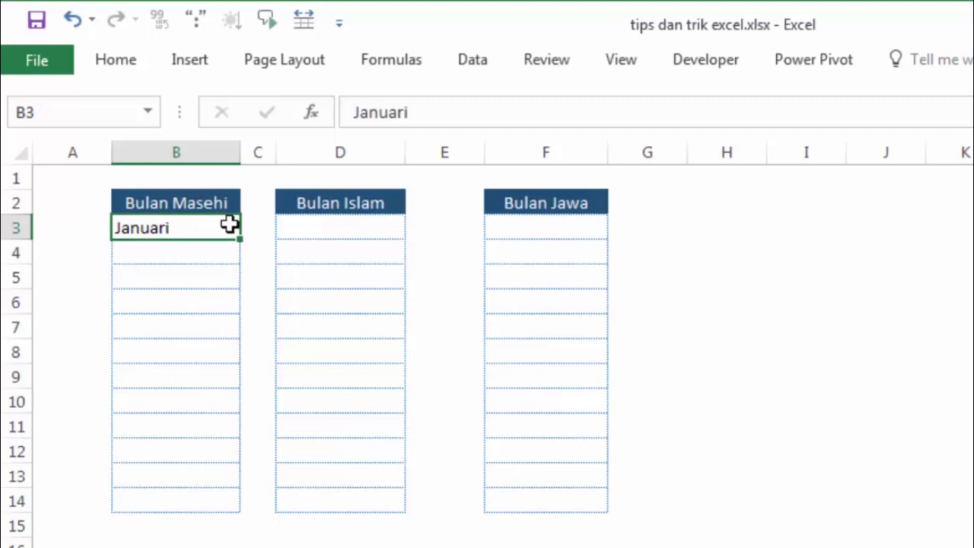
Step: Drag Januari's fill handle to B14 and check the Januari and Desember cells
left_click_drag(242, 242, 245, 512)
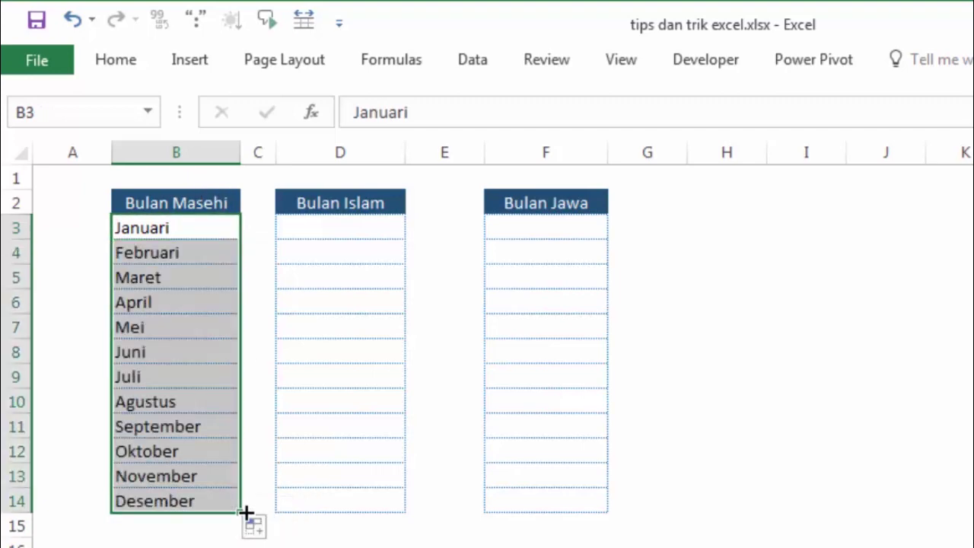
left_click(777, 382)
left_click(106, 252)
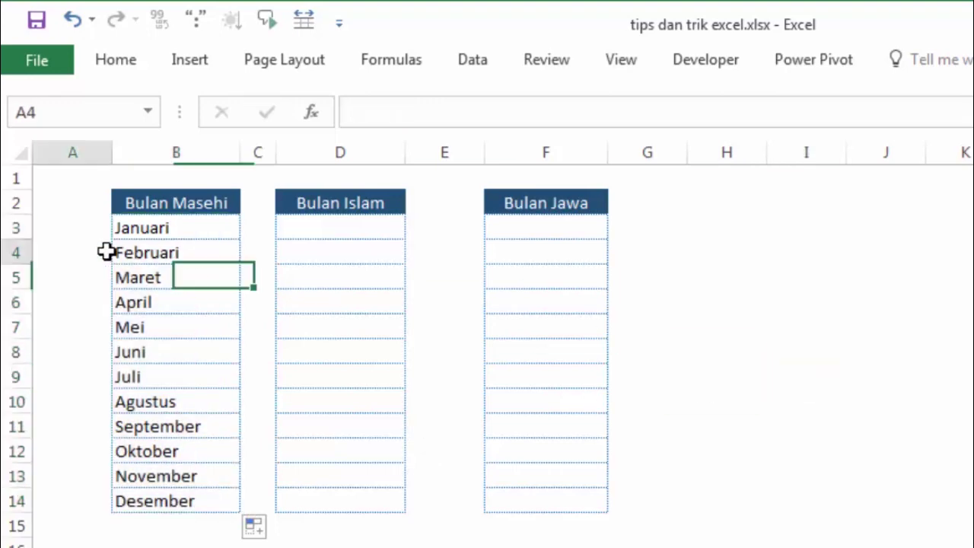
left_click(142, 225)
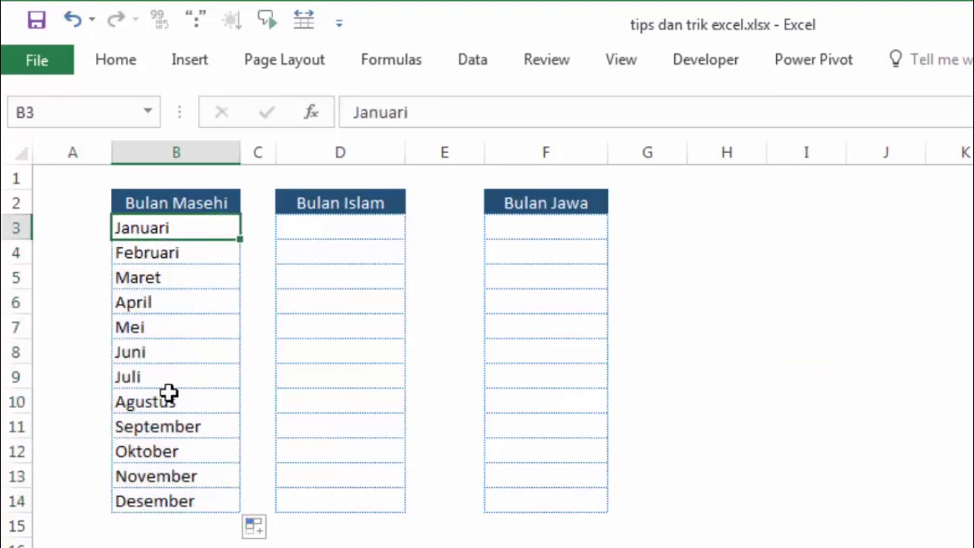
left_click(173, 503)
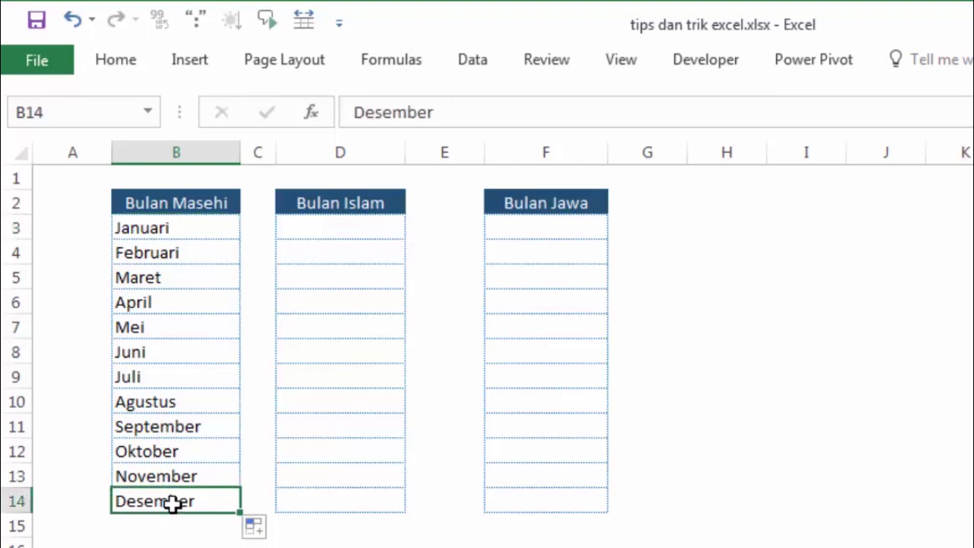
left_click(689, 277)
left_click(366, 224)
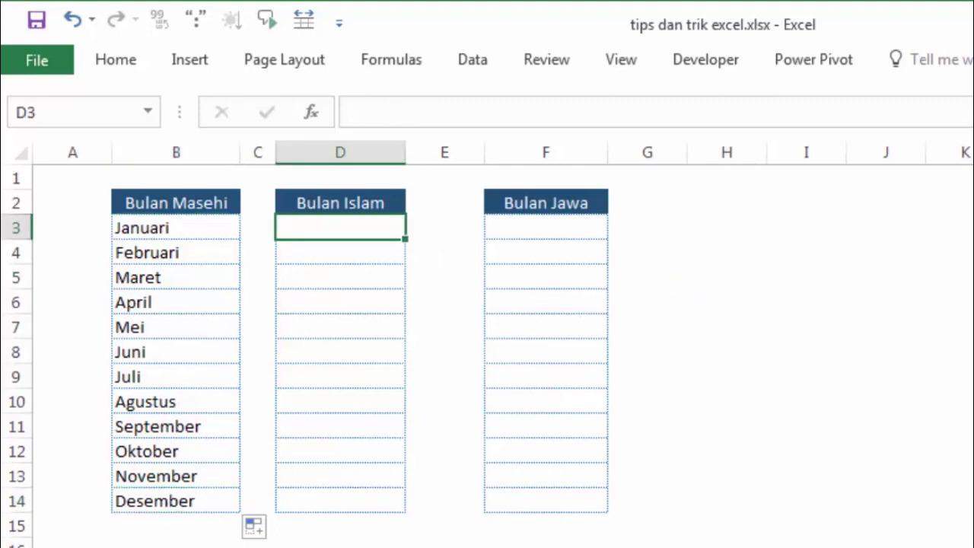
Step: Enter Muharram in D3 and autofill the Islamic months down to D14
type("Mu")
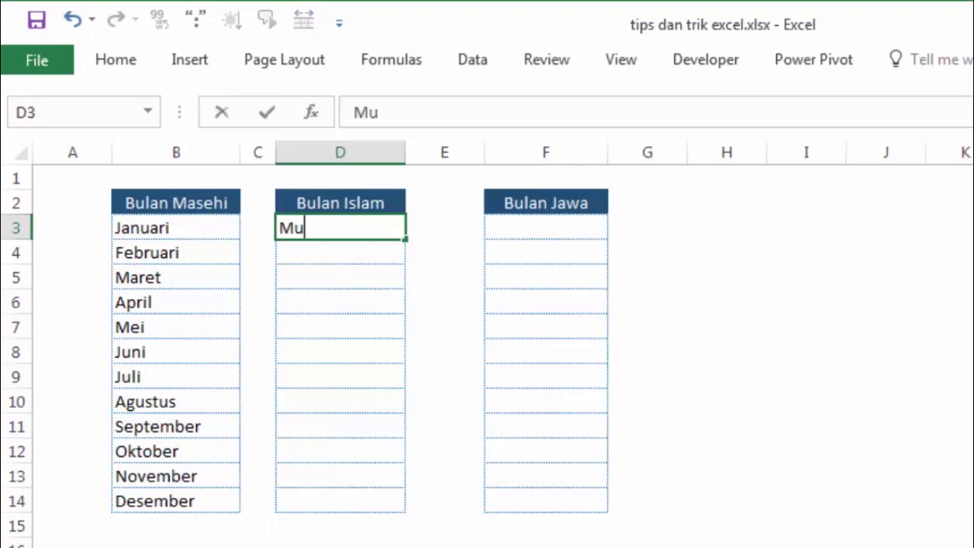
type("harram")
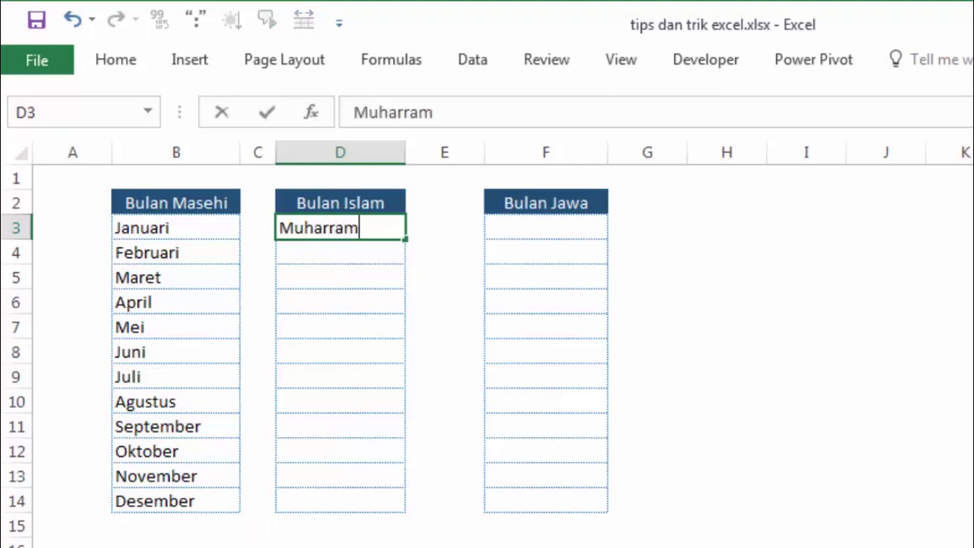
key("Return")
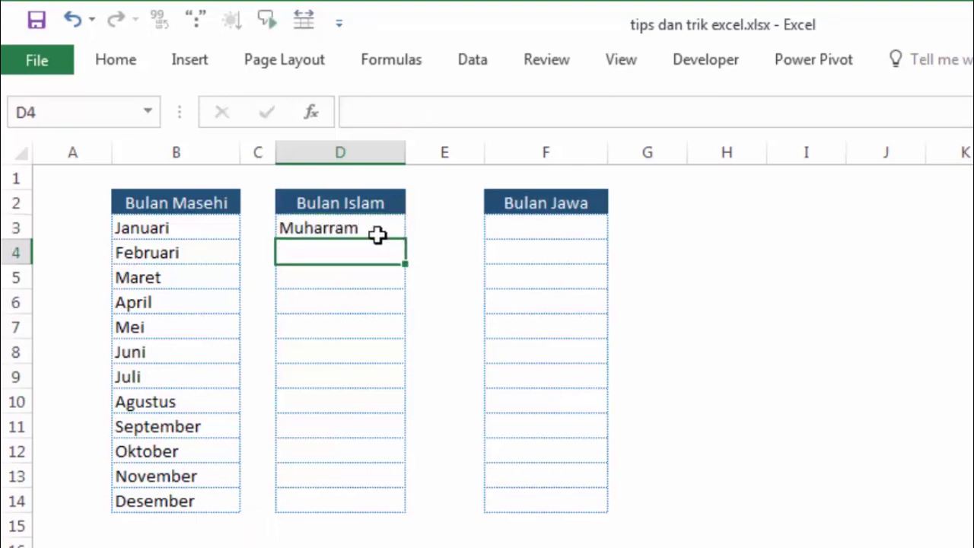
left_click(379, 227)
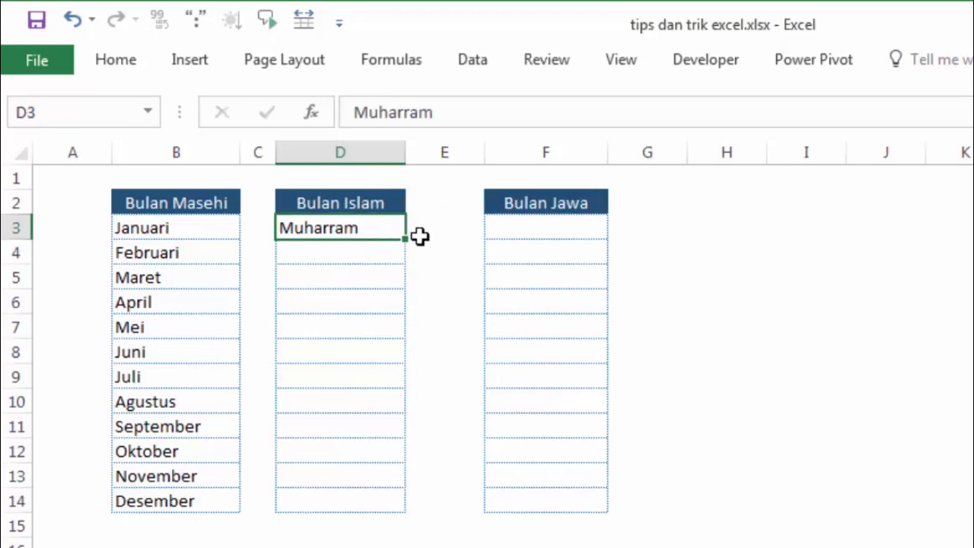
left_click_drag(405, 238, 408, 504)
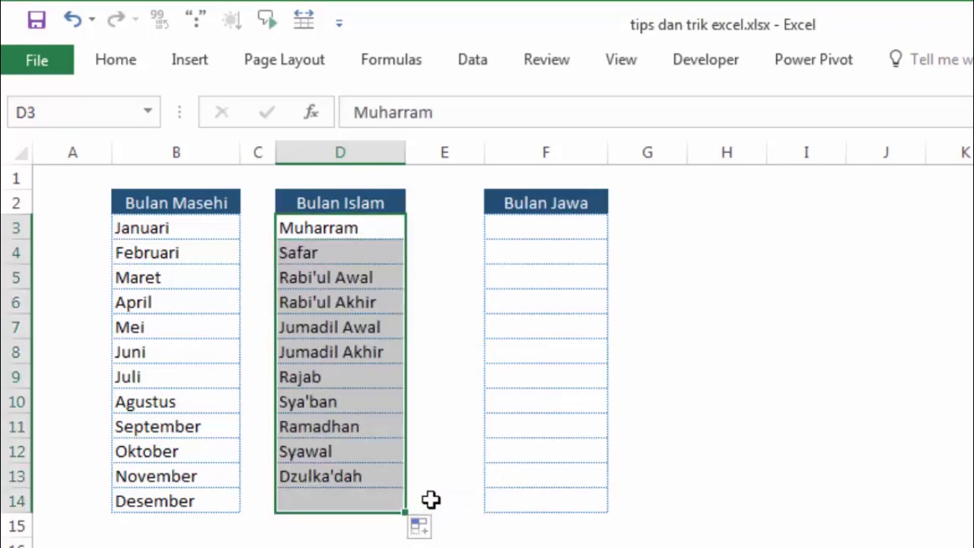
left_click(752, 373)
Step: Check the filled Islamic month names down to Dzulhijah in D14
left_click(370, 275)
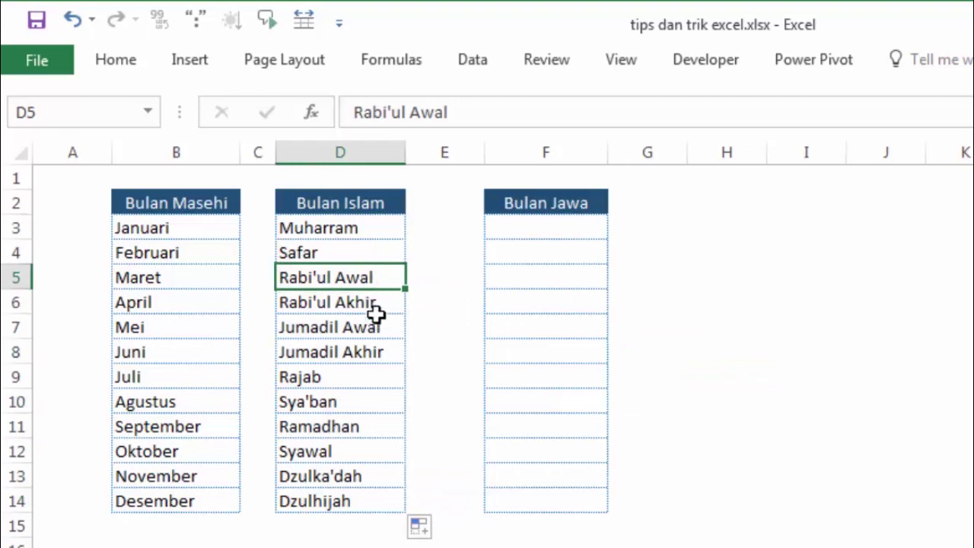
left_click(378, 304)
left_click(387, 329)
left_click(385, 349)
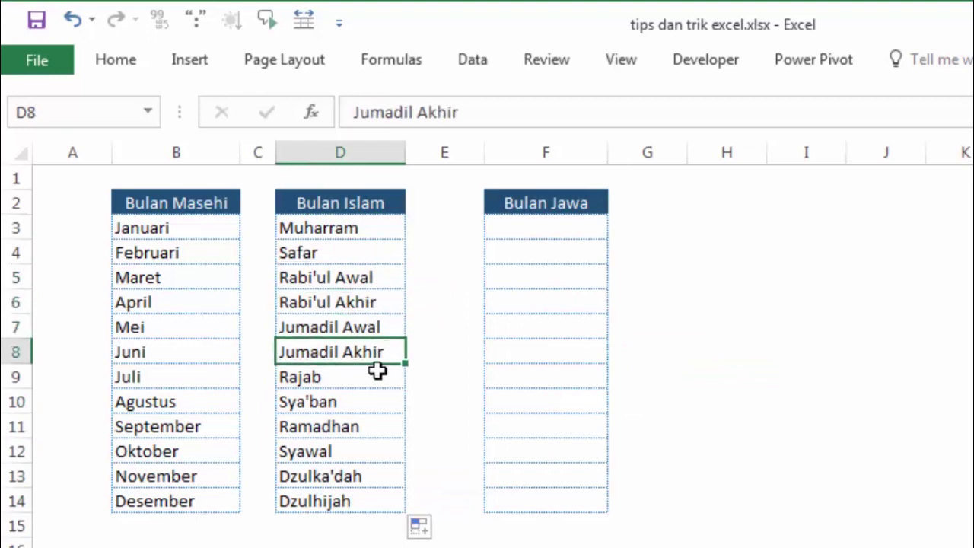
left_click(378, 373)
left_click(372, 401)
left_click(353, 508)
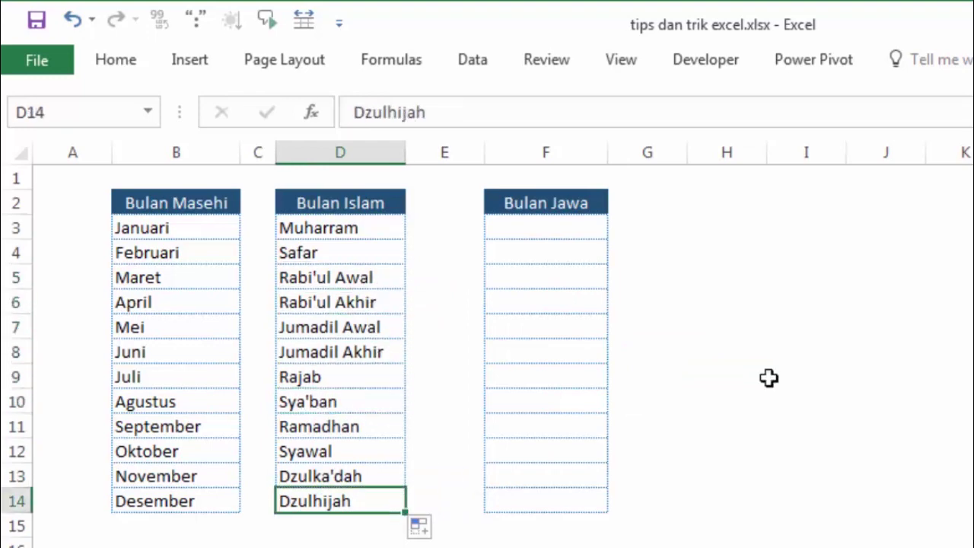
left_click(885, 329)
Step: Enter Sura in F3 as the first Javanese month
left_click(727, 244)
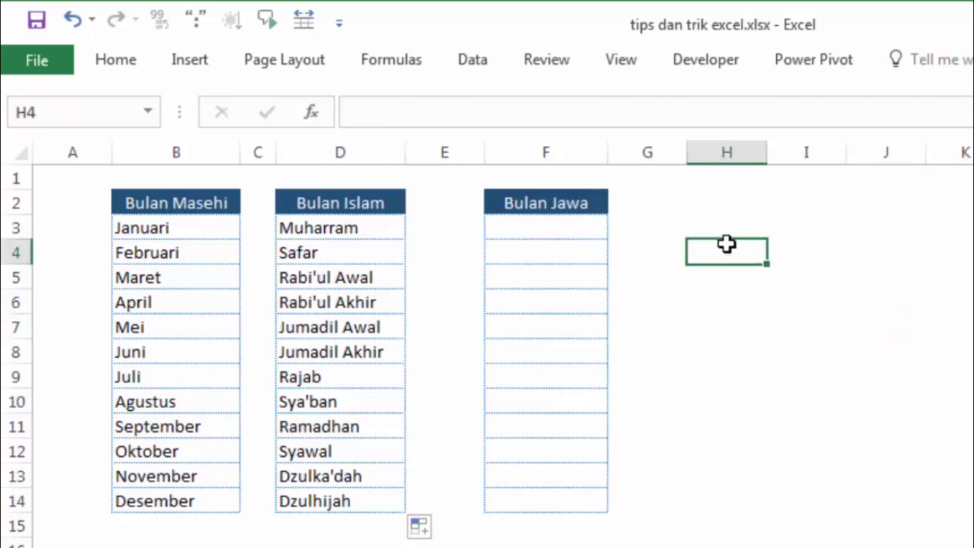
left_click(562, 227)
left_click(806, 301)
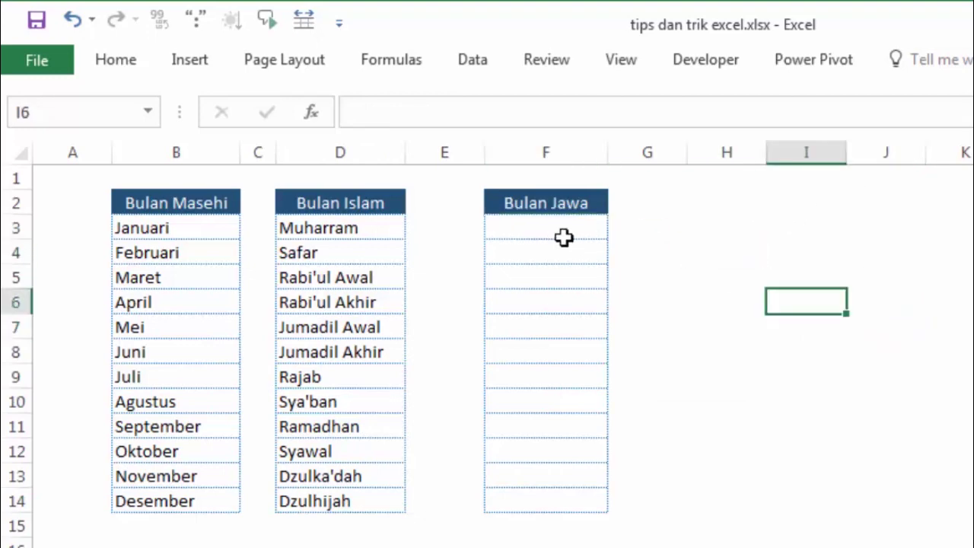
left_click(558, 232)
left_click(568, 312)
left_click(723, 279)
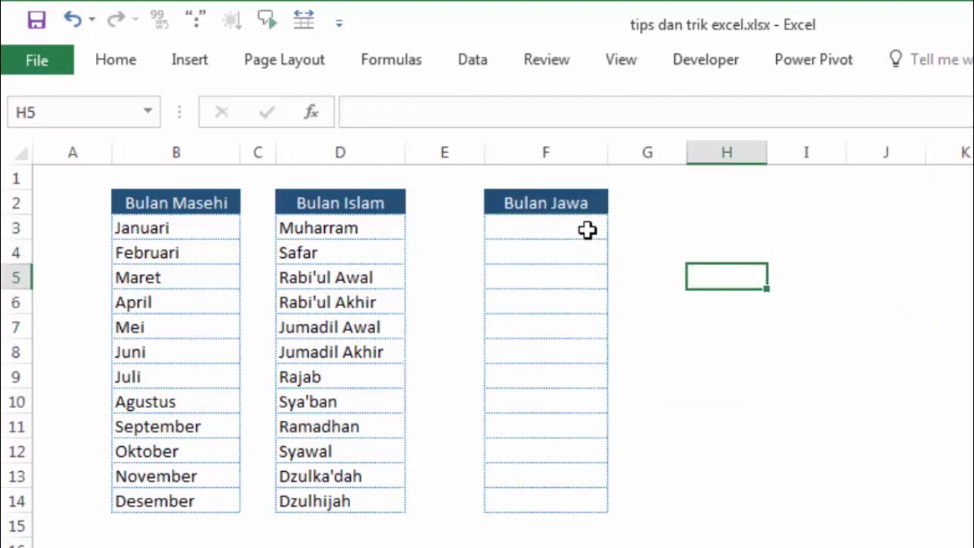
left_click(586, 228)
type("S")
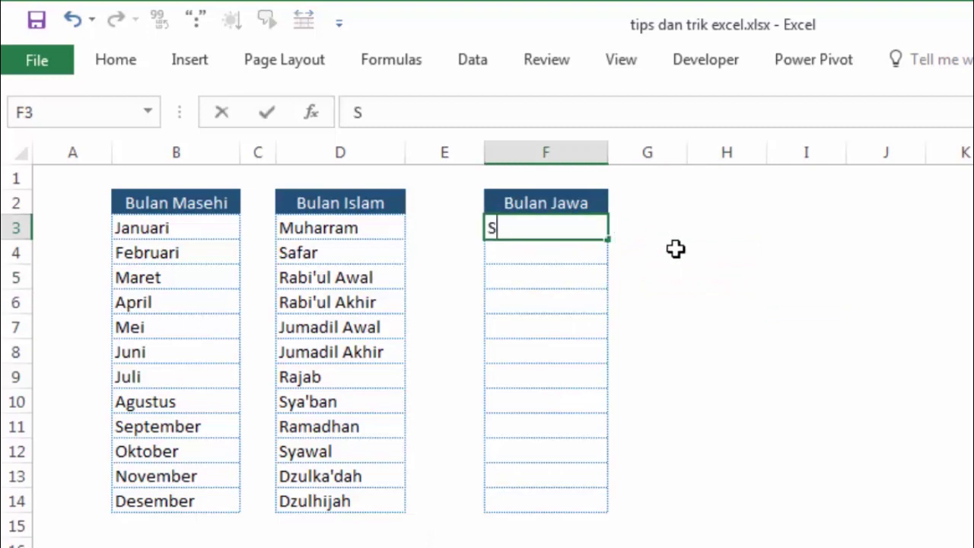
type("ura")
key("Return")
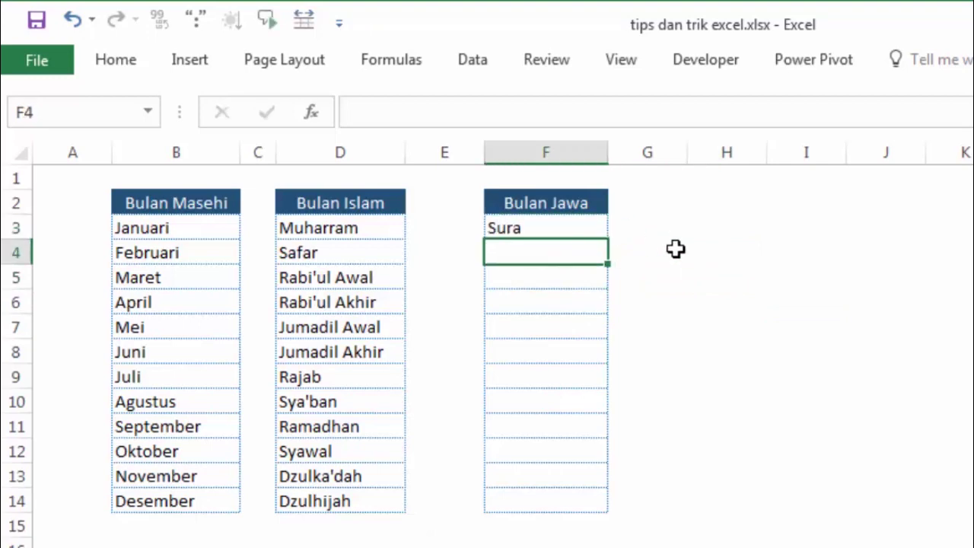
Step: Autofill the Javanese months from F3 down to F14
left_click(676, 249)
left_click(548, 216)
left_click(548, 232)
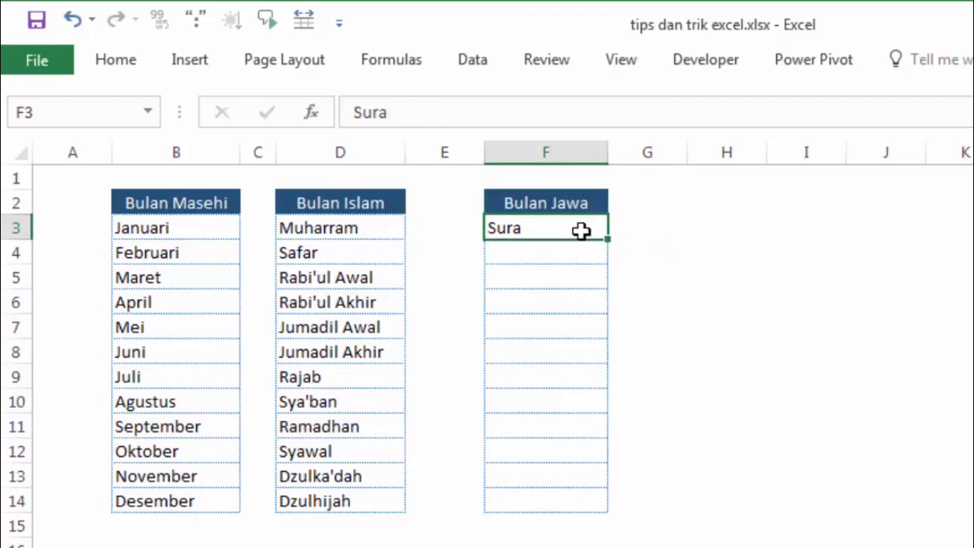
left_click_drag(609, 322, 624, 514)
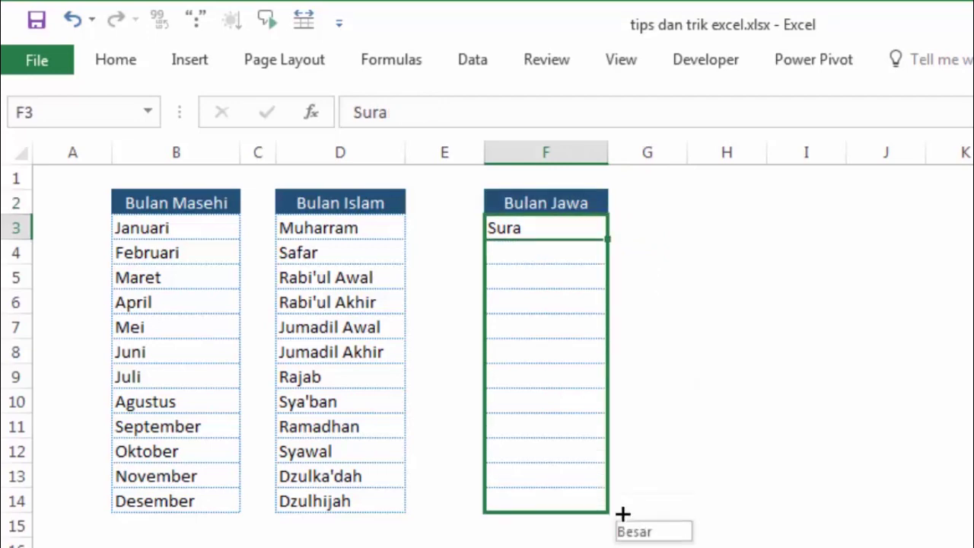
left_click(807, 405)
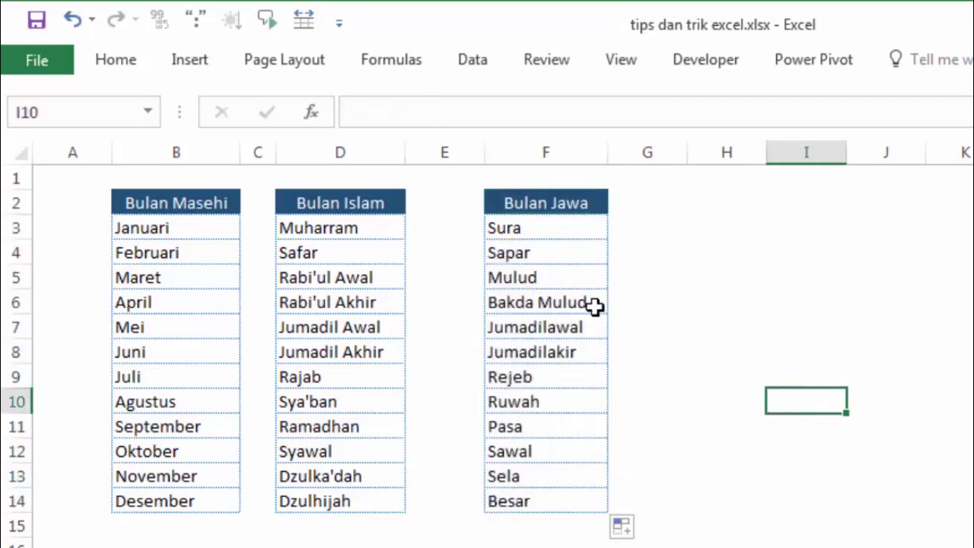
Step: Check the filled Javanese month names down to Besar in F14
left_click(594, 307)
left_click(600, 332)
left_click(599, 355)
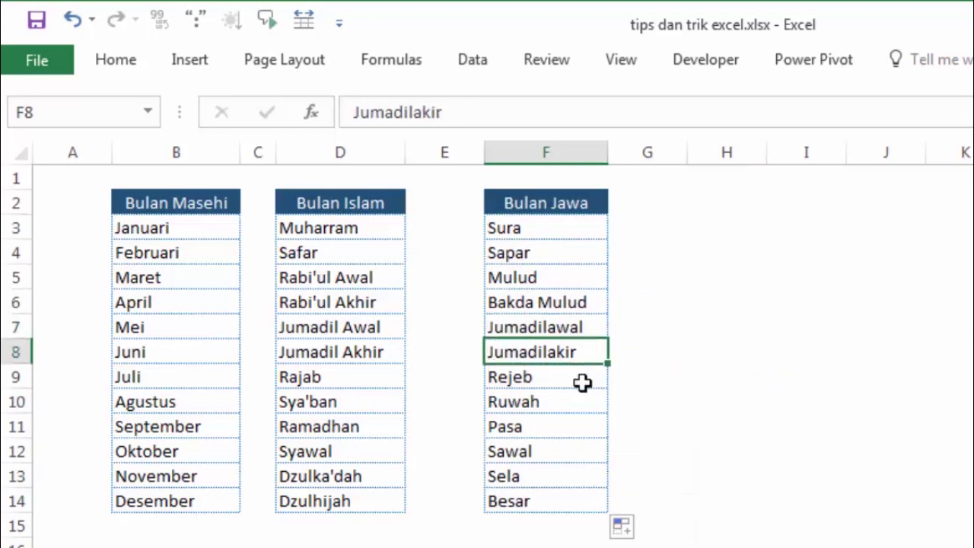
left_click(582, 381)
left_click(577, 409)
left_click(572, 431)
left_click(569, 455)
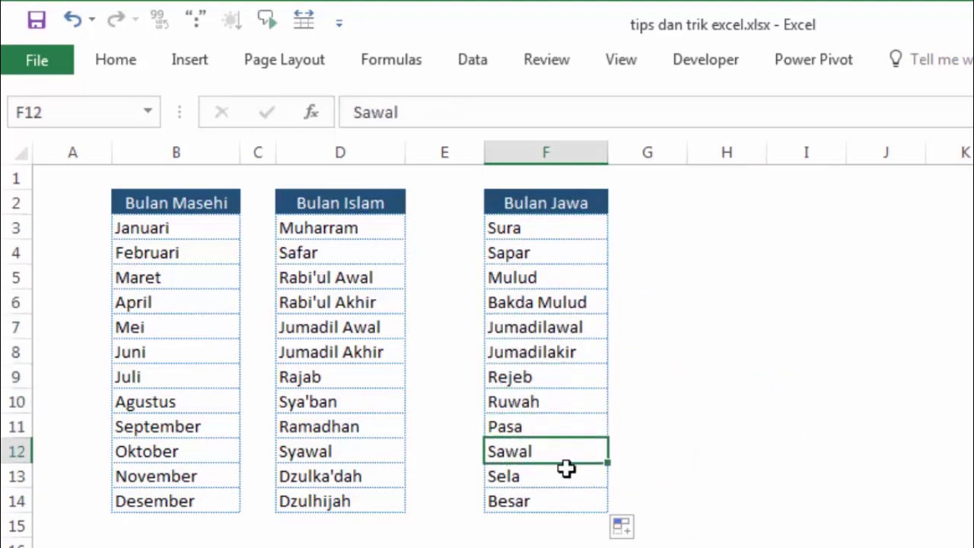
left_click(564, 478)
left_click(560, 503)
left_click(828, 303)
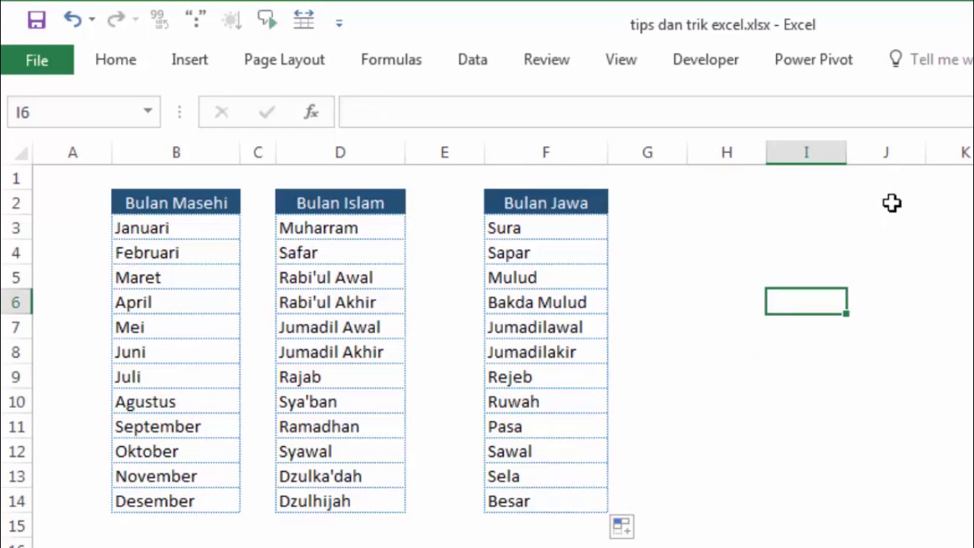
left_click(716, 356)
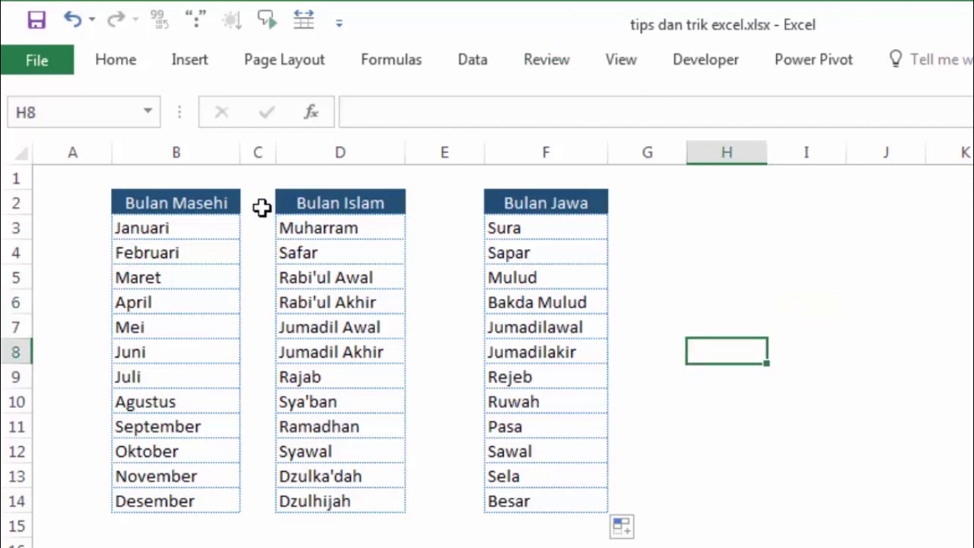
left_click(185, 226)
left_click(187, 253)
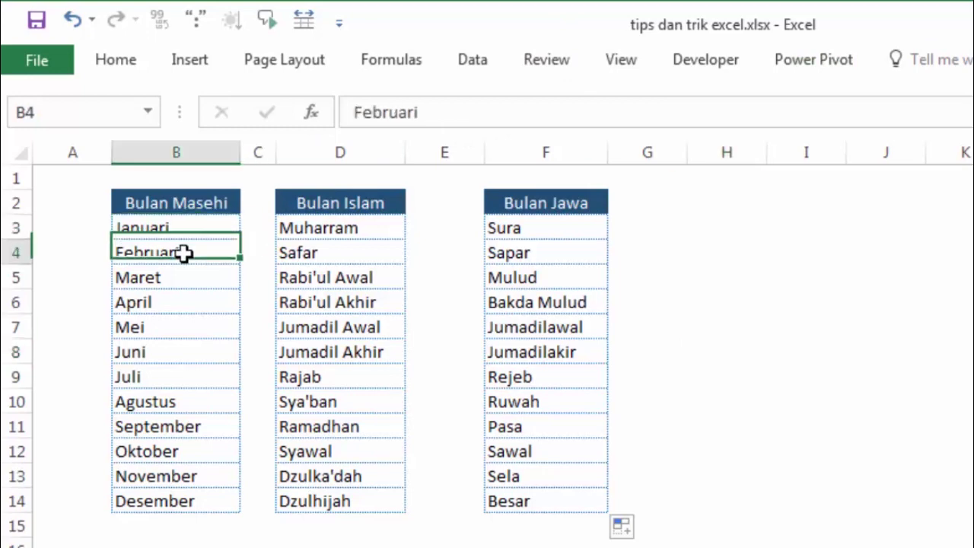
left_click(187, 277)
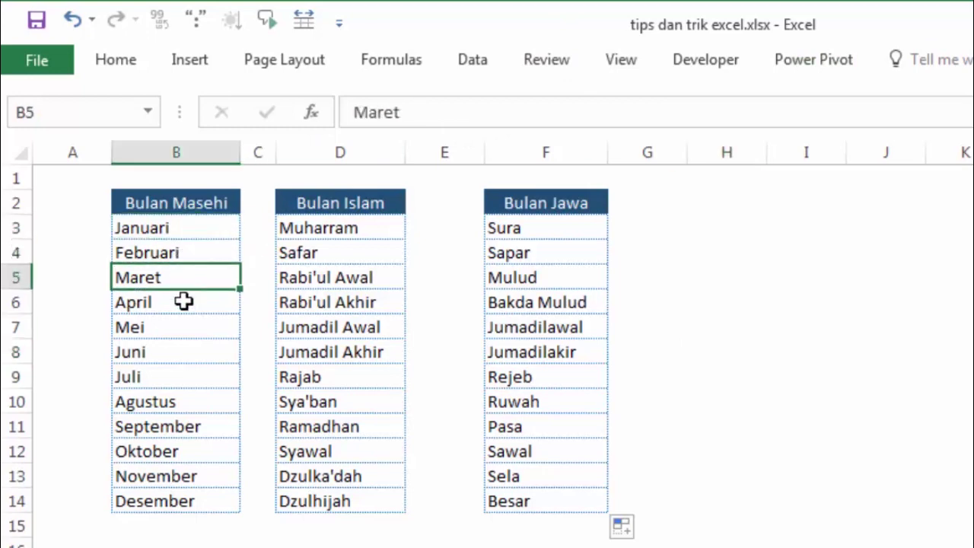
left_click(322, 228)
left_click(320, 263)
left_click(529, 222)
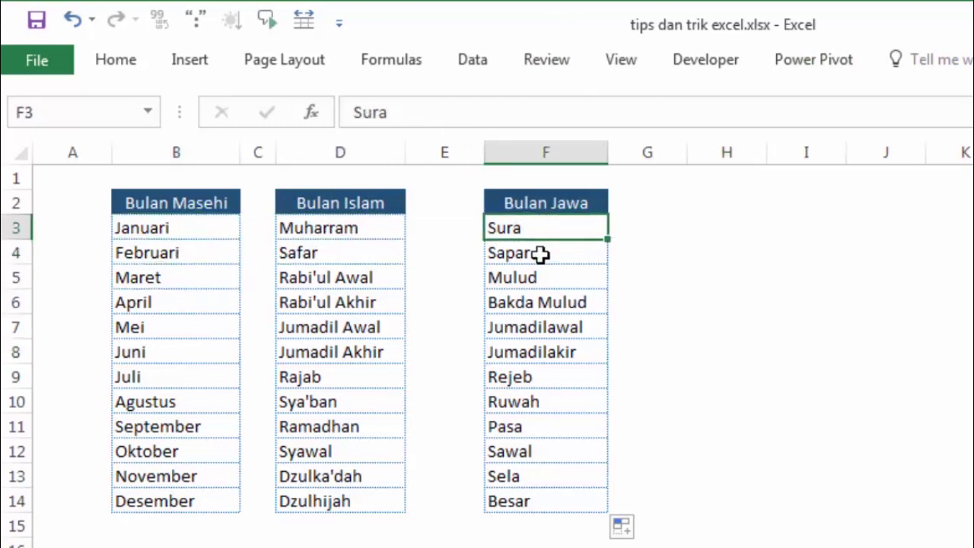
left_click(657, 227)
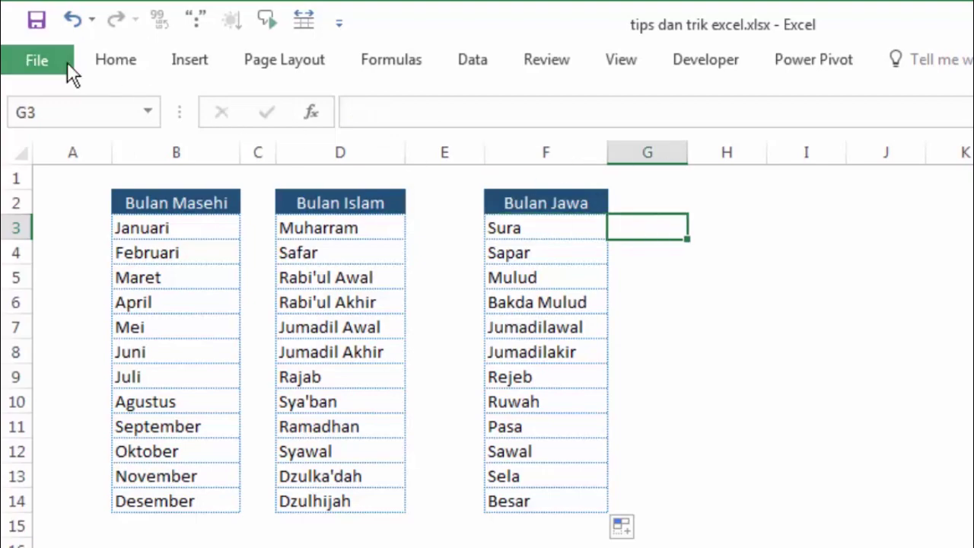
Step: From File > Options > Advanced, open the Edit Custom Lists dialog under General
left_click(47, 61)
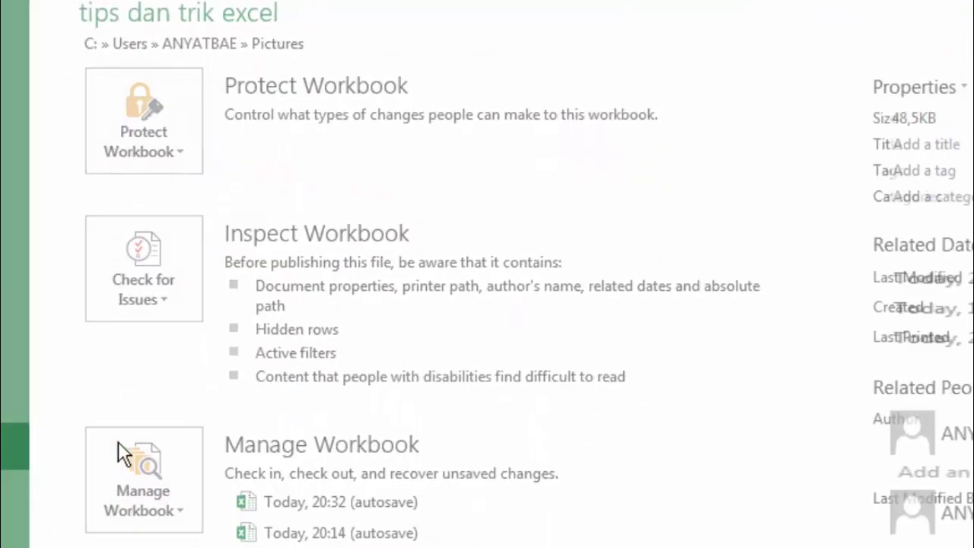
left_click(127, 466)
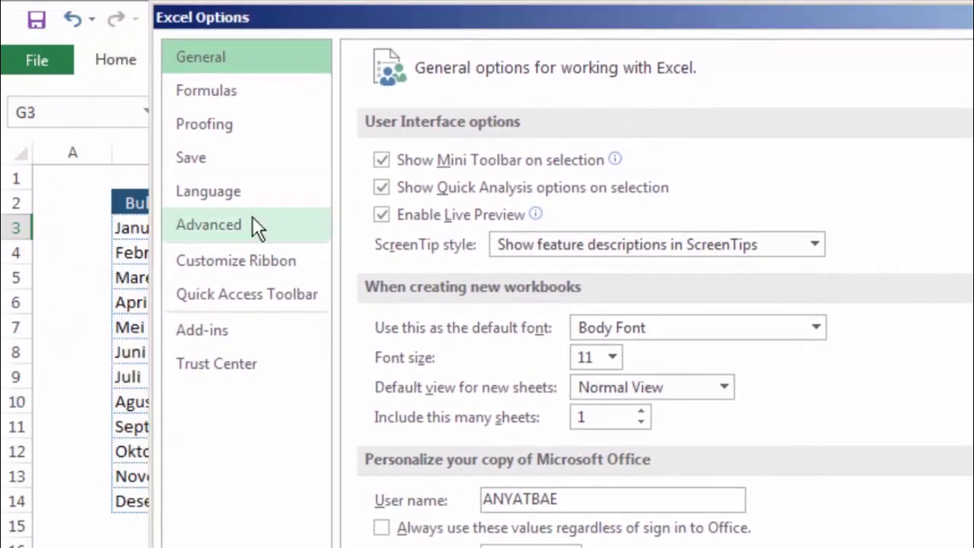
left_click(251, 222)
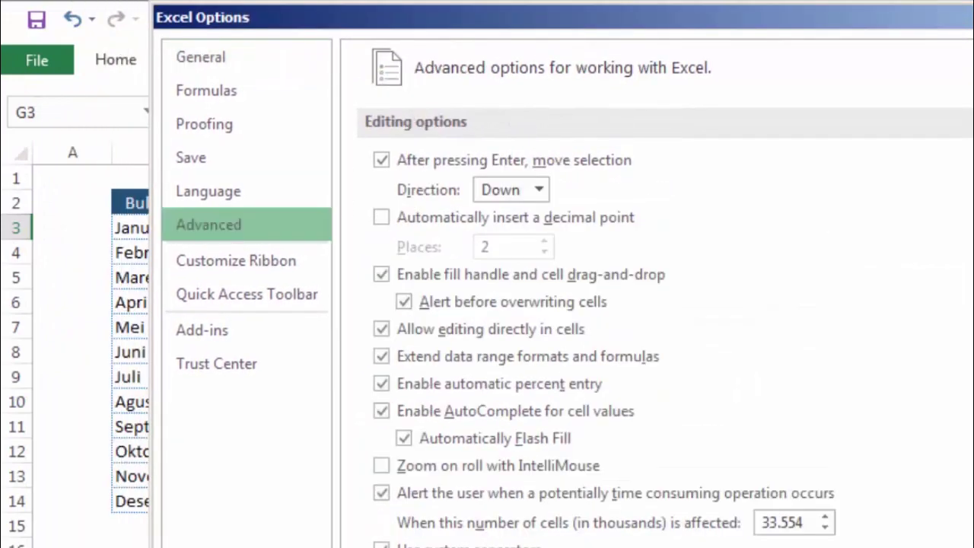
scroll(654, 304, "down", 4)
scroll(654, 304, "down", 5)
scroll(654, 304, "down", 5)
scroll(654, 305, "down", 5)
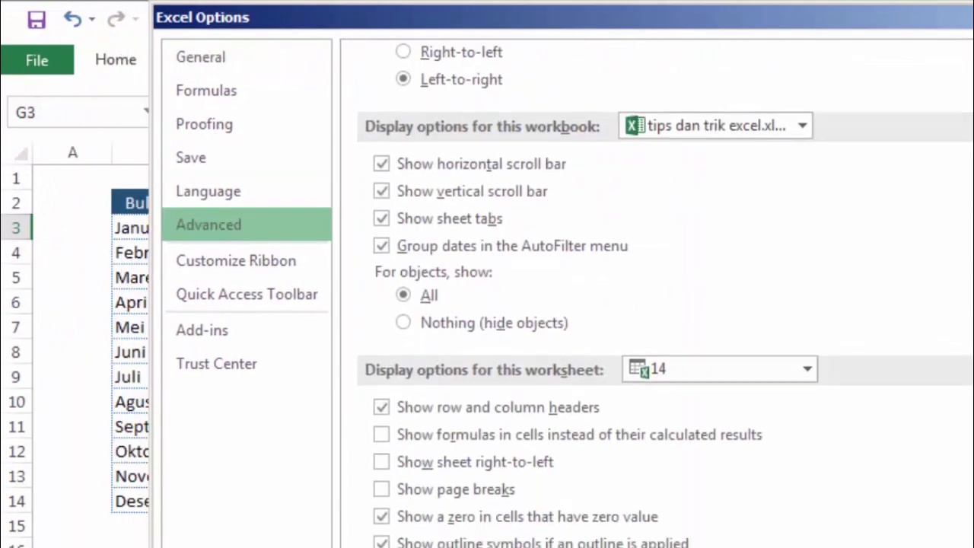
scroll(654, 305, "down", 5)
scroll(655, 305, "down", 3)
scroll(654, 305, "down", 3)
scroll(655, 304, "down", 3)
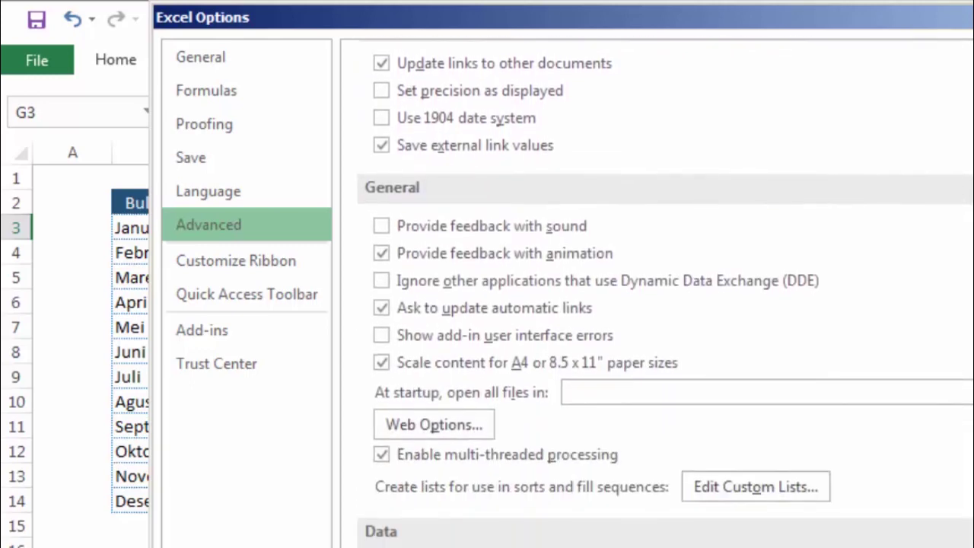
scroll(655, 305, "down", 3)
scroll(654, 305, "up", 3)
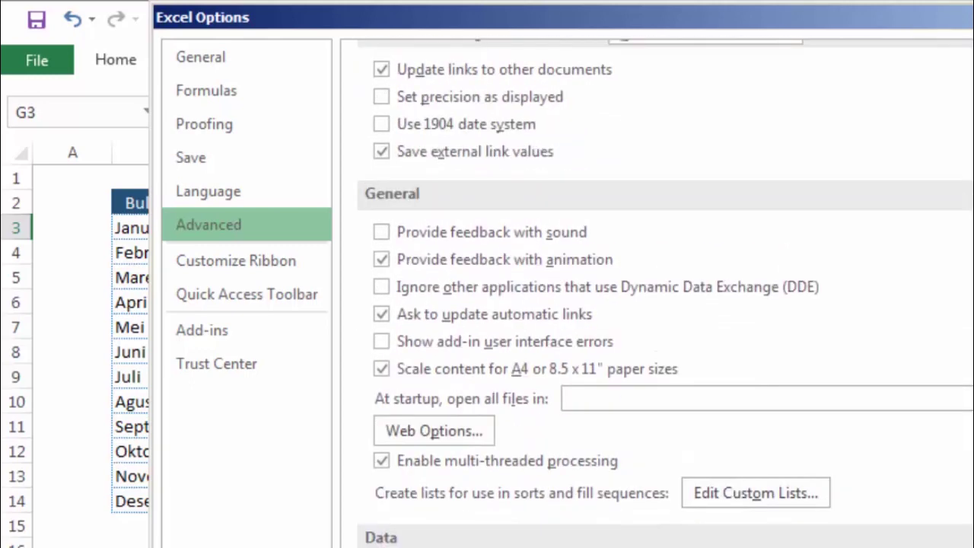
left_click(801, 498)
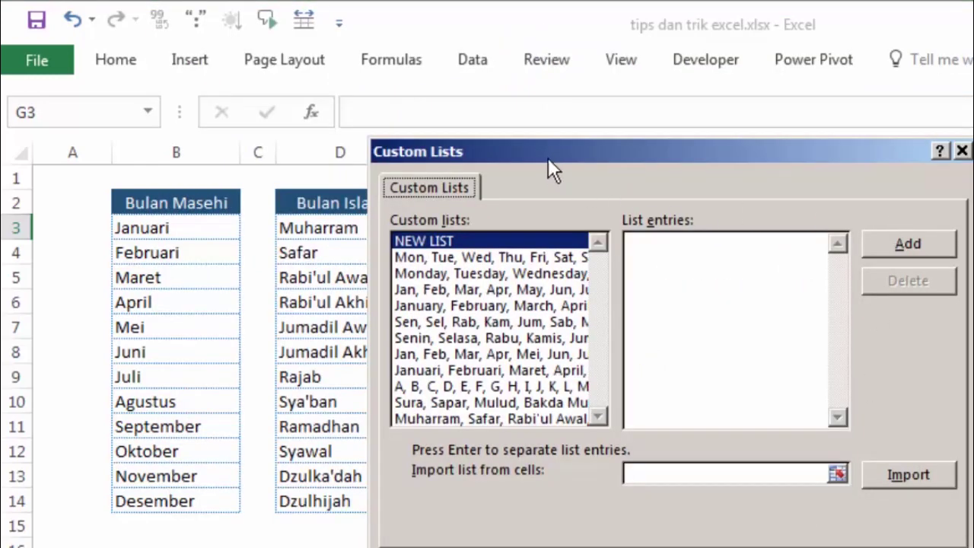
Step: Browse the saved custom lists: Januari–Desember, English months, weekdays, Jan–Dec, Sura and Muharram lists
left_click_drag(548, 157, 603, 171)
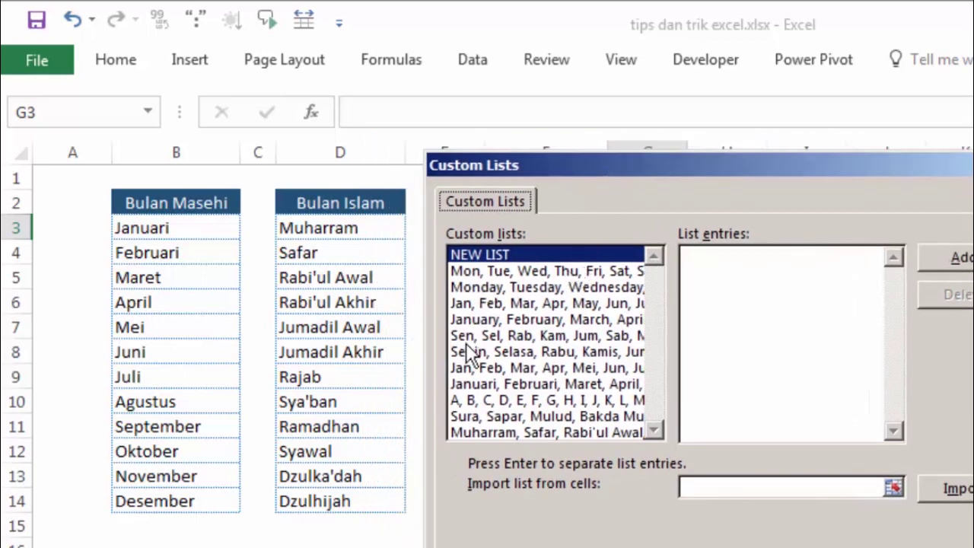
left_click(502, 385)
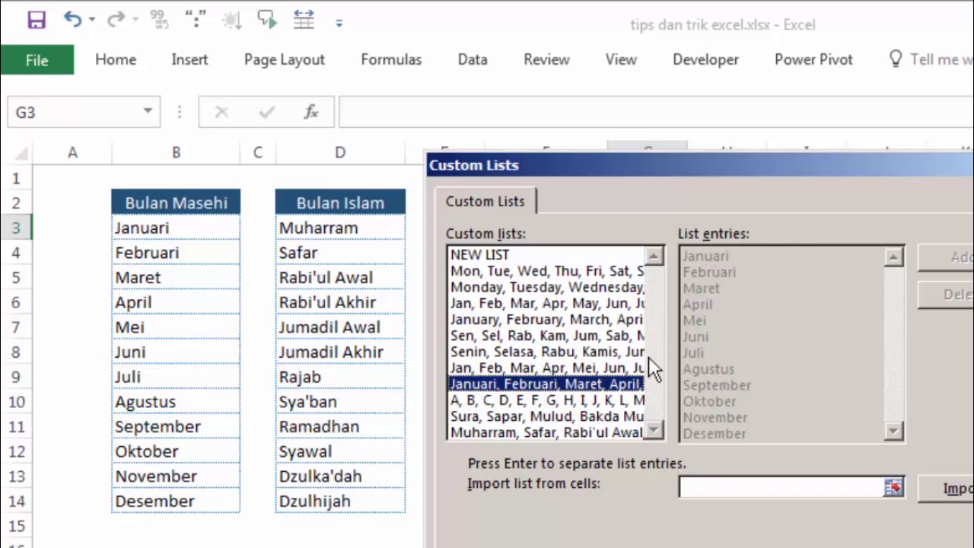
left_click(563, 320)
left_click(542, 291)
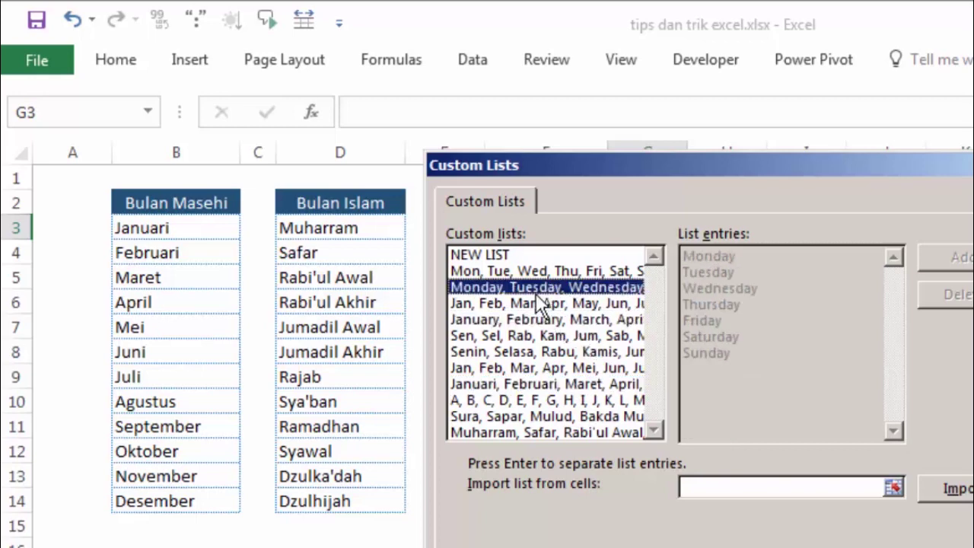
left_click(542, 305)
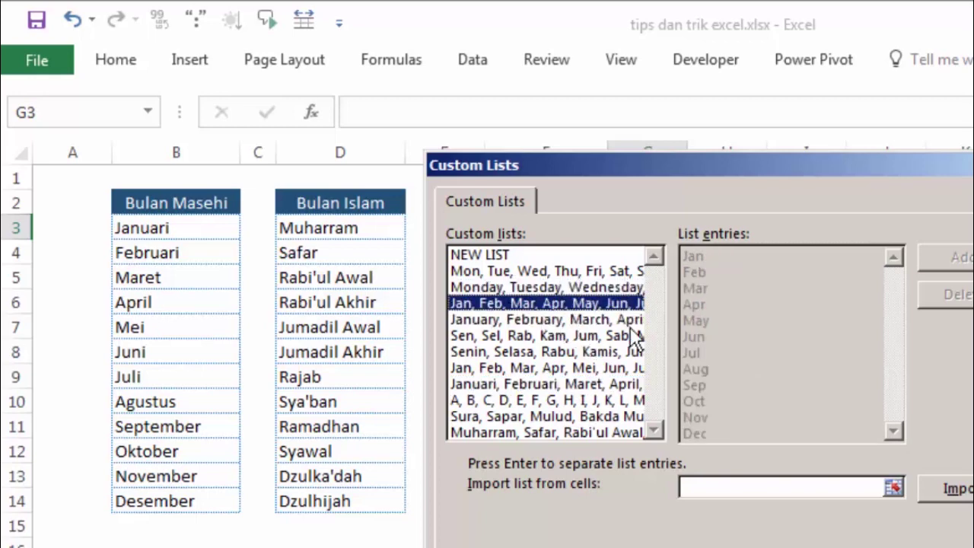
left_click(533, 417)
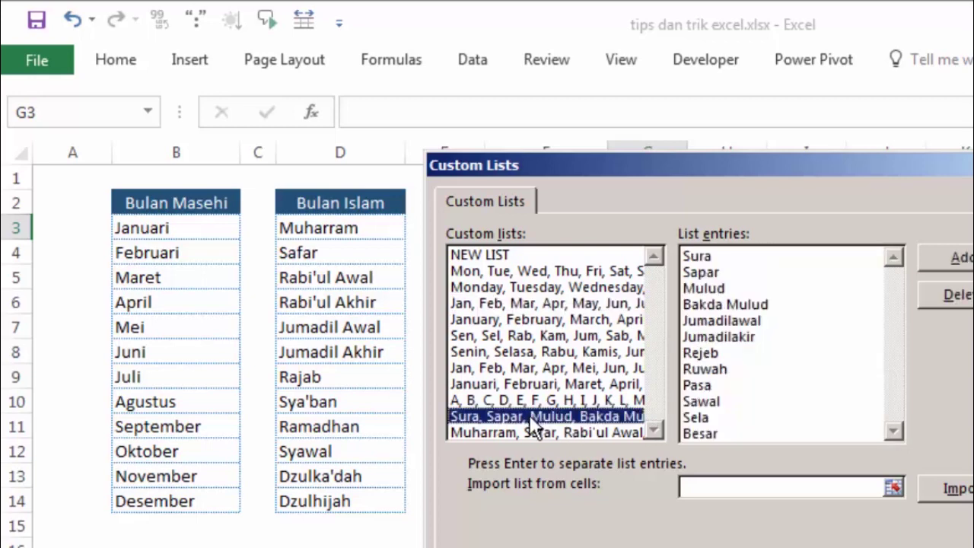
left_click(584, 431)
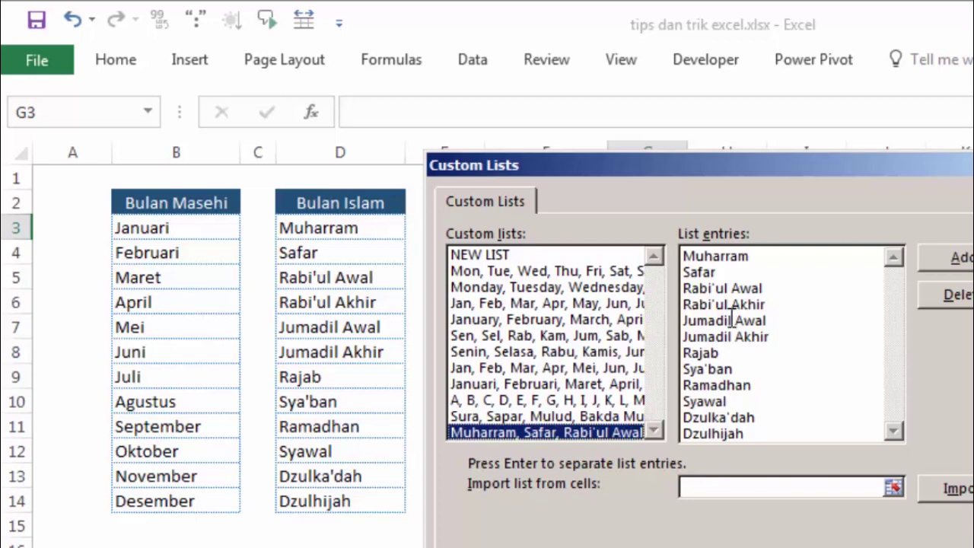
Step: Start a NEW LIST entry, then close the options dialogs
left_click(503, 255)
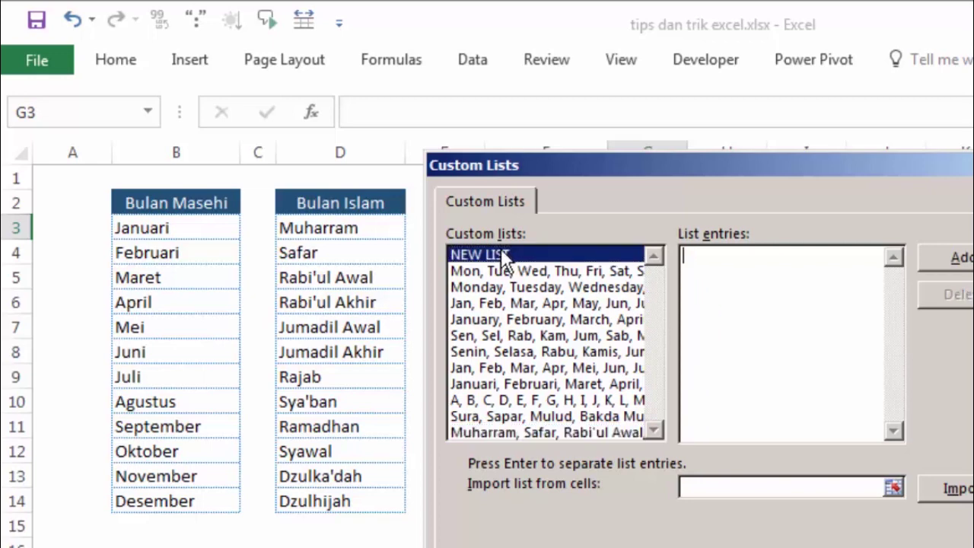
left_click(723, 285)
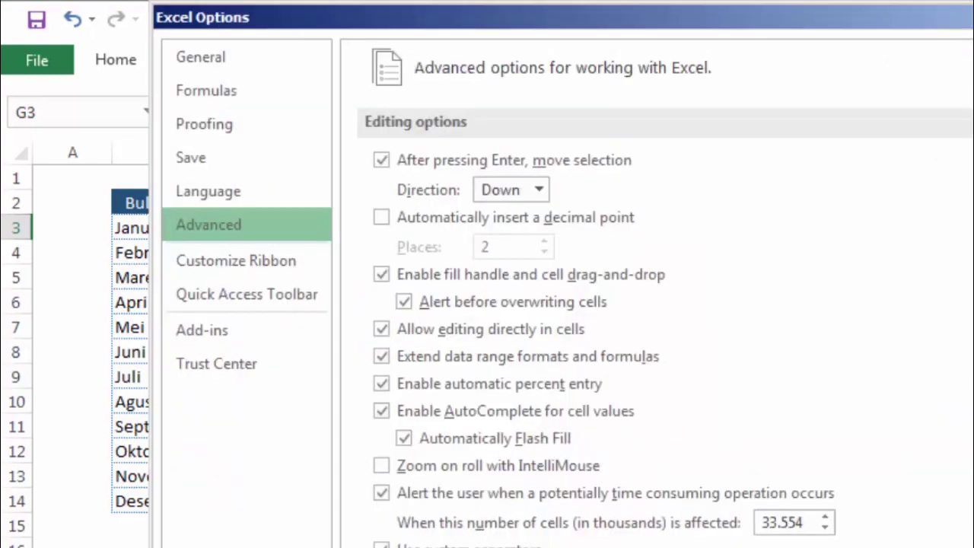
left_click(770, 396)
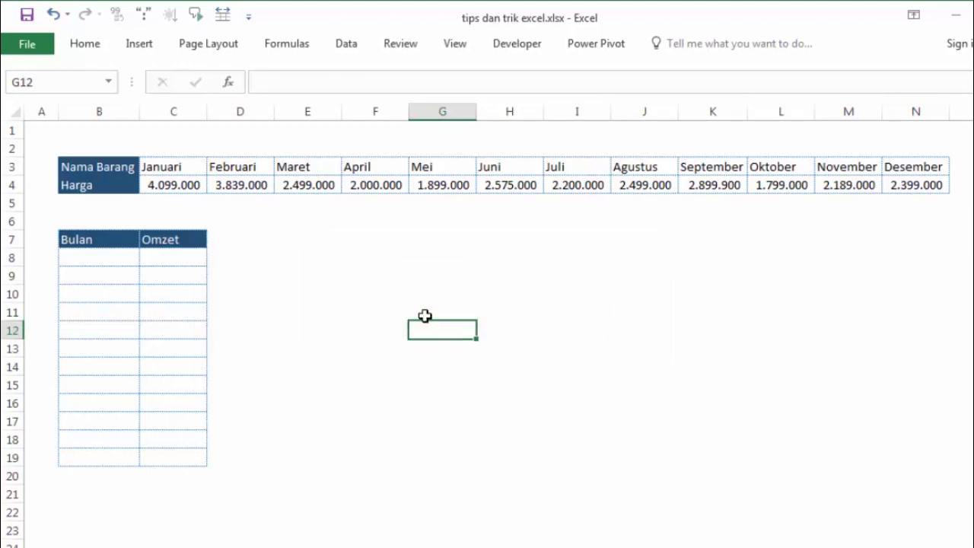
Step: Copy the months and prices in C3:N4 and select B8
left_click(444, 309)
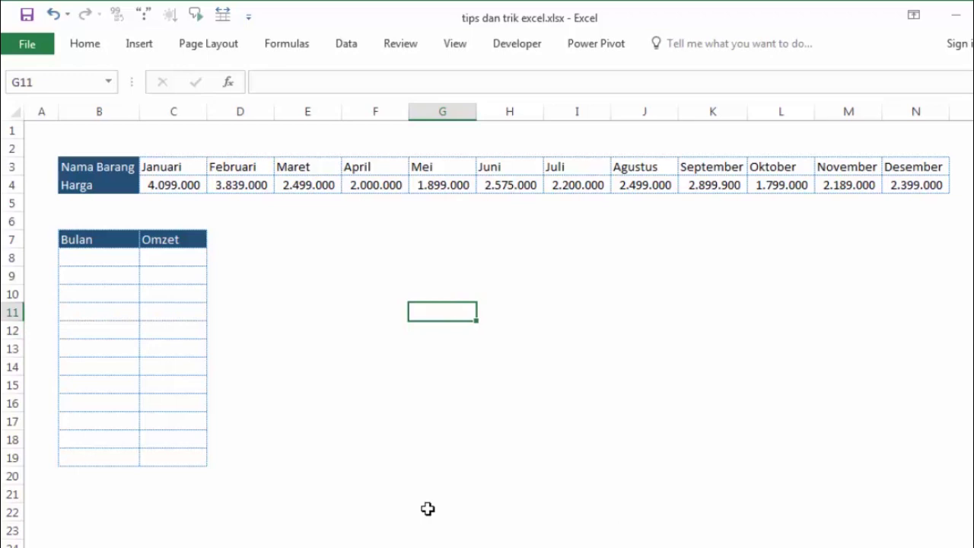
left_click(373, 443)
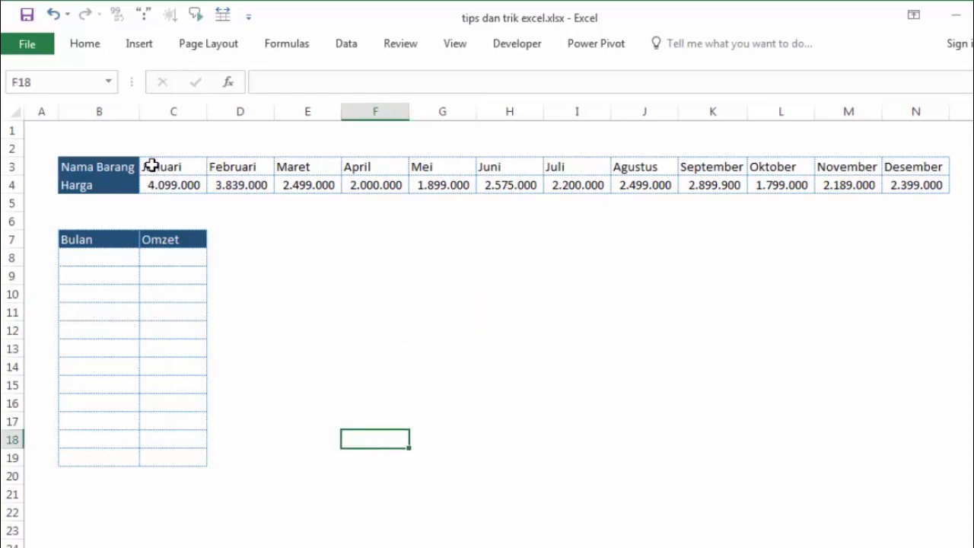
mouse_move(153, 166)
left_mouse_down()
mouse_move(822, 167)
mouse_move(903, 185)
left_mouse_up()
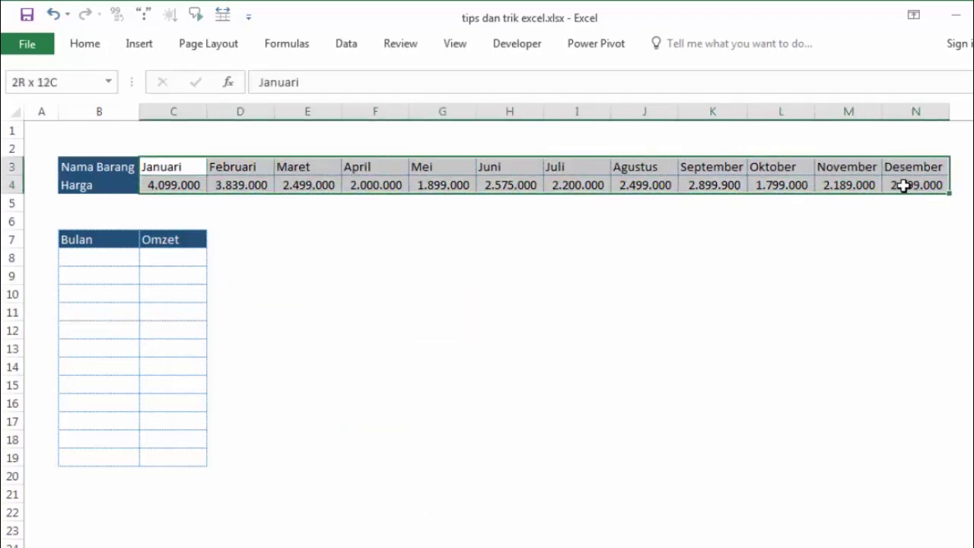
right_click(401, 168)
left_click(424, 201)
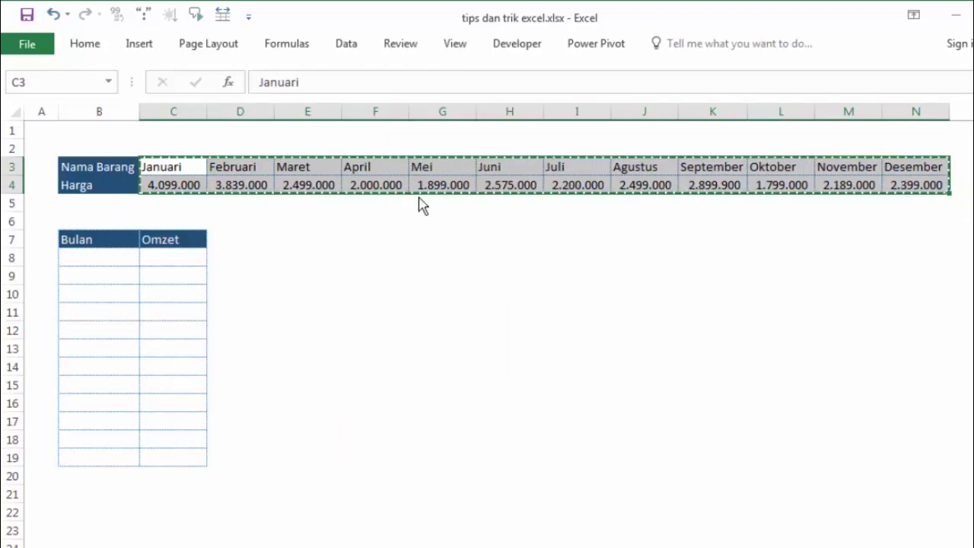
left_click(97, 255)
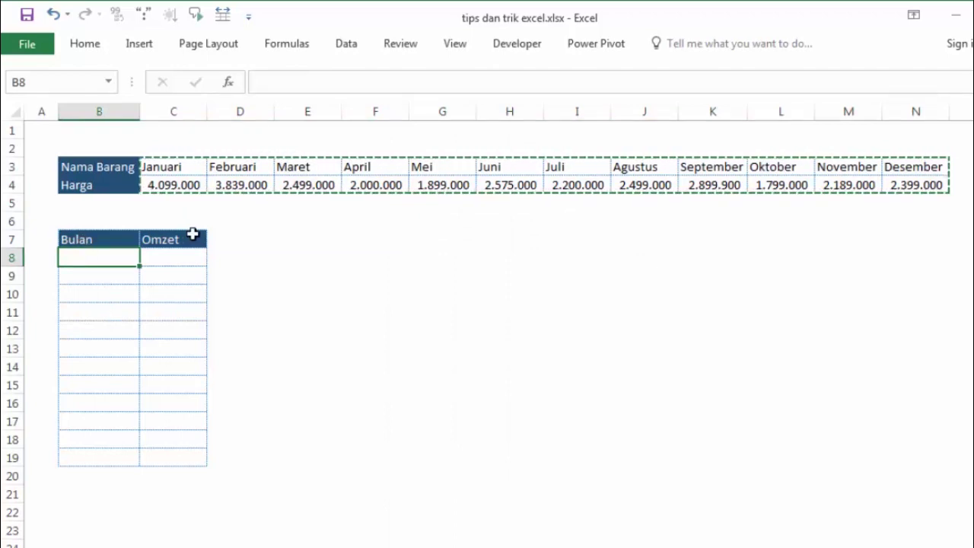
Step: Relabel B3 as Bulan and B4 as Omzet
left_click(96, 168)
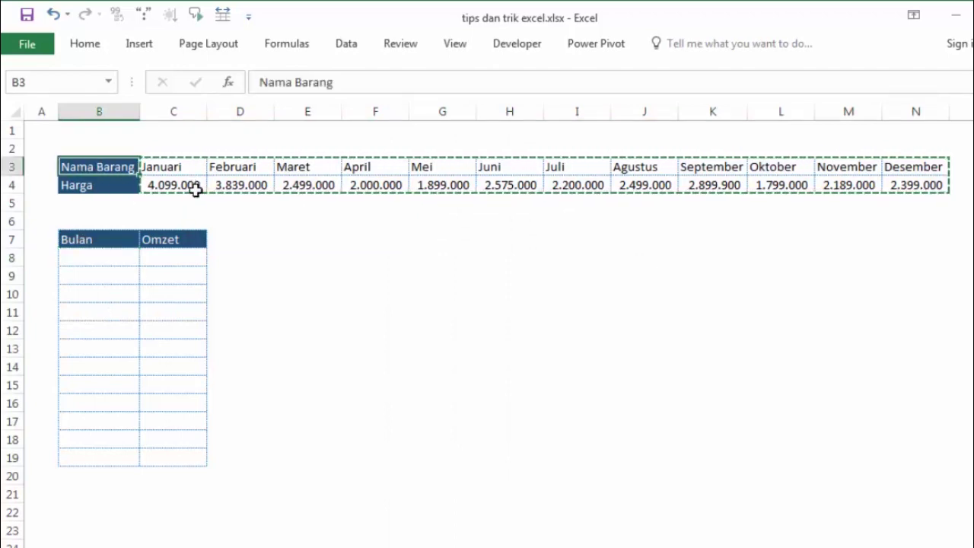
type("Bulan")
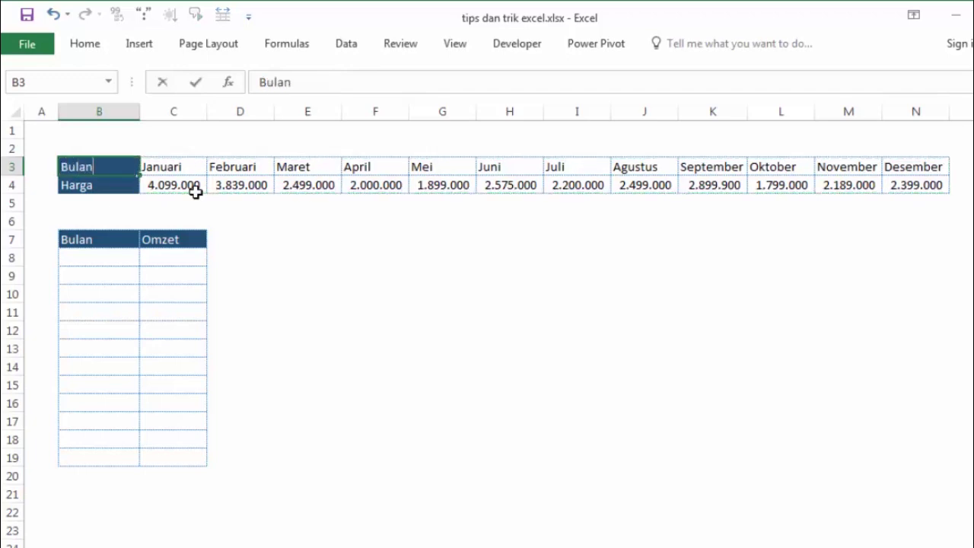
key("Return")
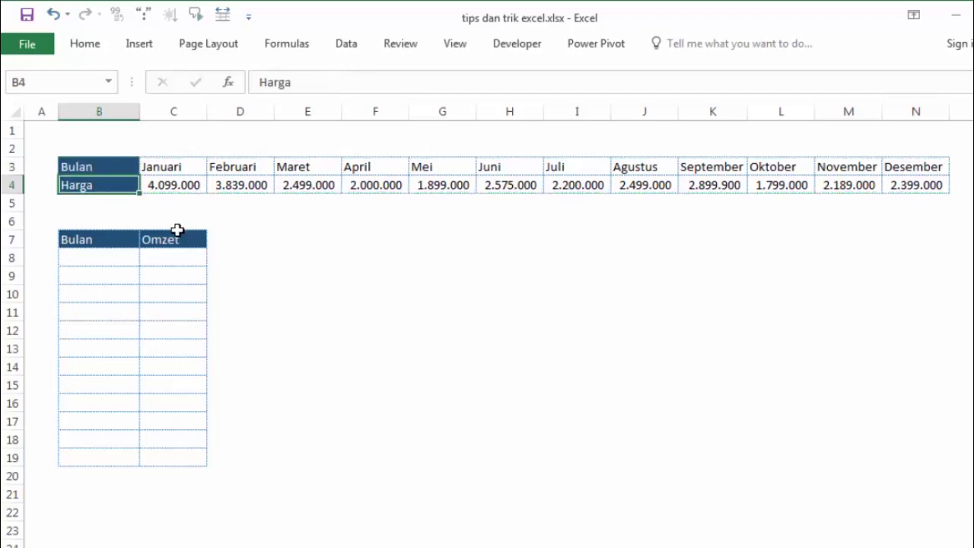
type("Om")
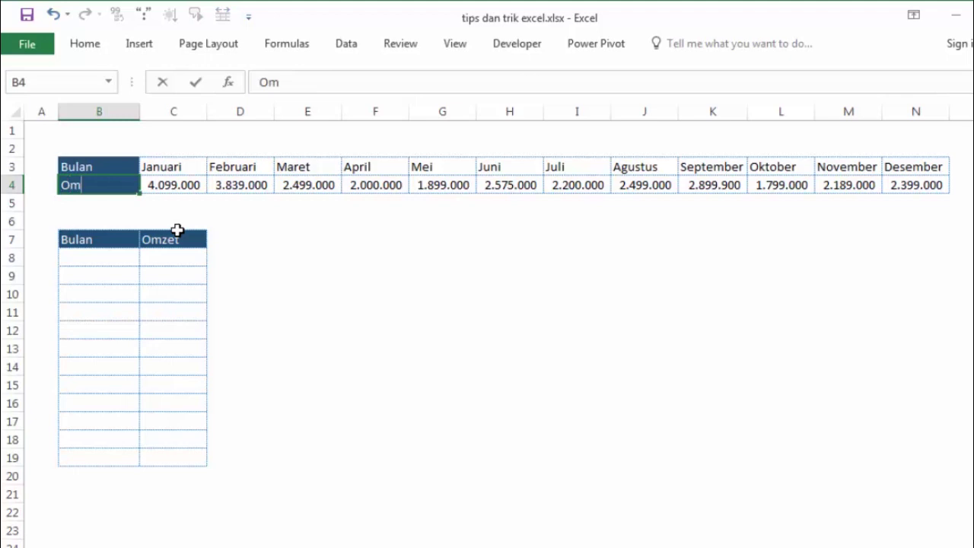
type("zet")
key("Return")
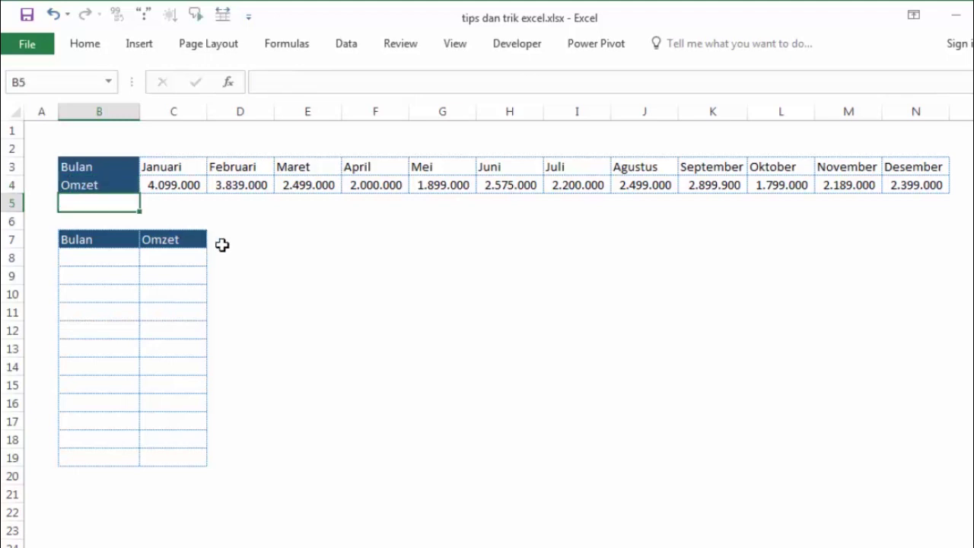
Step: Copy the months and amounts in C3:N4 and select target cell B8
left_click(332, 259)
left_click_drag(200, 167, 853, 178)
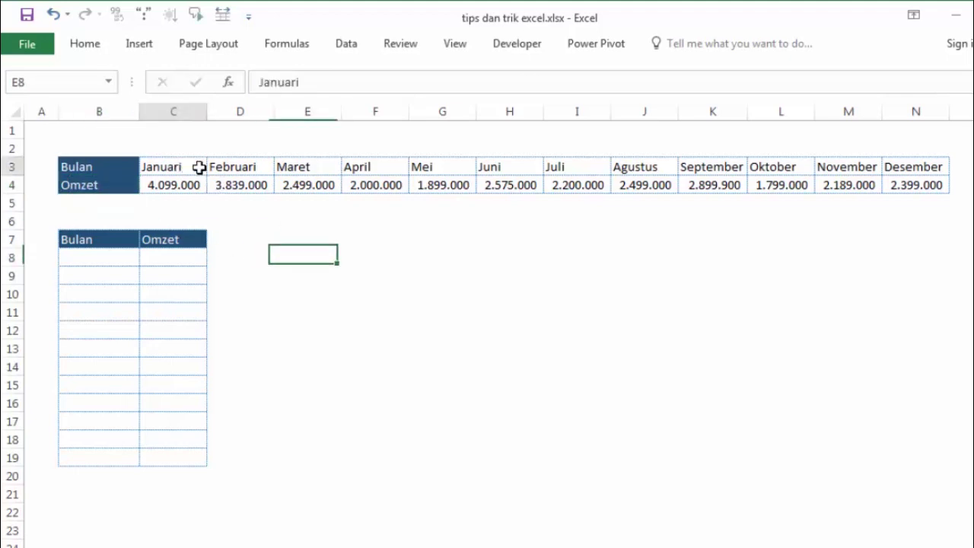
right_click(852, 178)
left_click(875, 213)
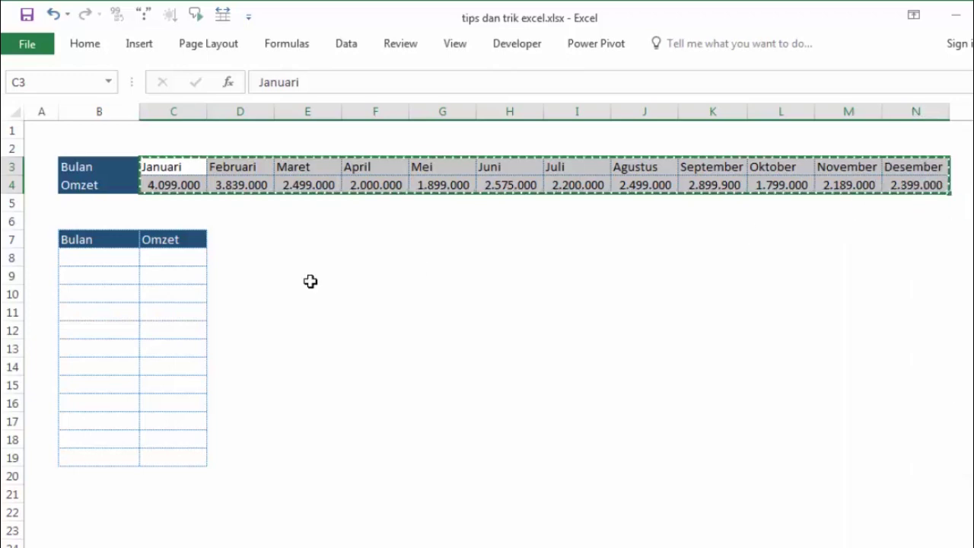
left_click(311, 280)
left_click(99, 257)
Step: Paste Special with Transpose into B8:C19, then cancel the copy marquee
right_click(101, 257)
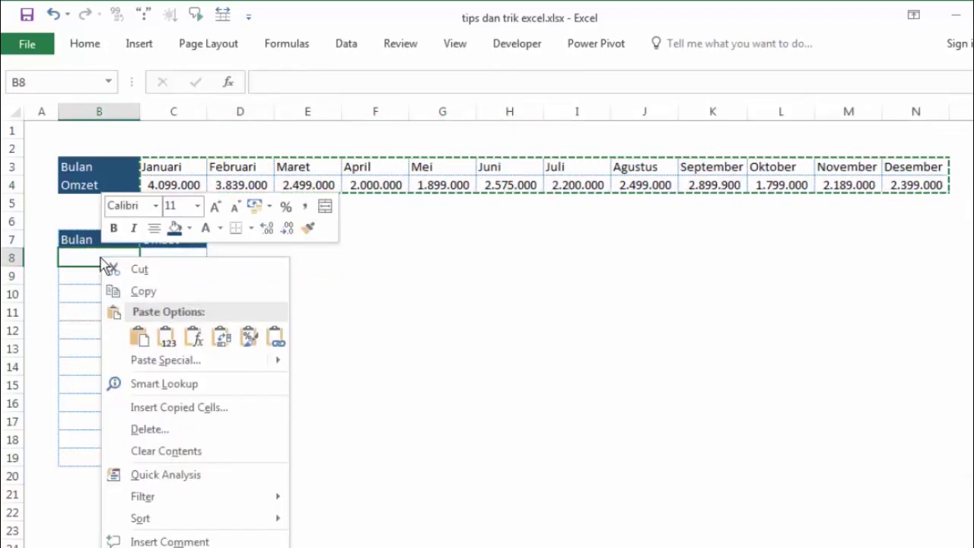
left_click(225, 370)
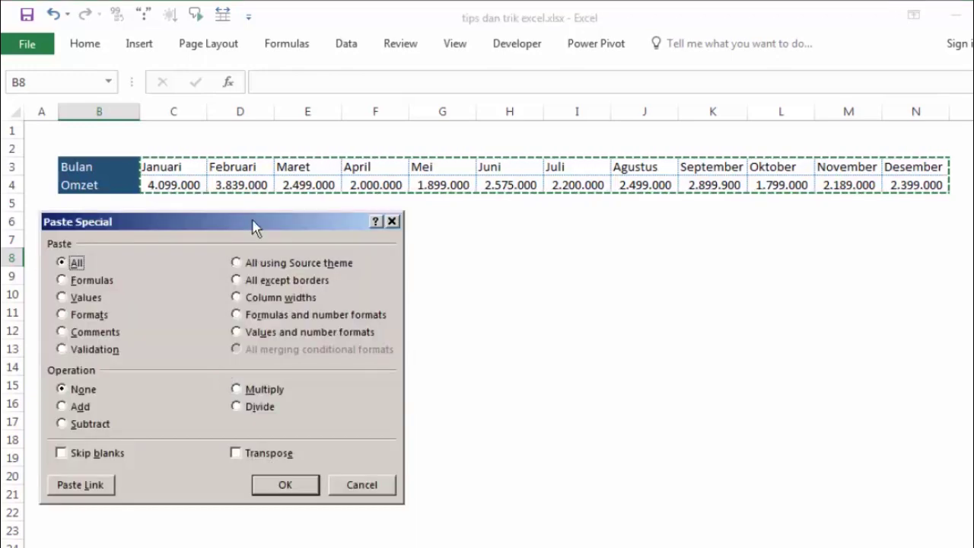
mouse_move(254, 223)
left_mouse_down()
mouse_move(420, 211)
mouse_move(466, 225)
left_mouse_up()
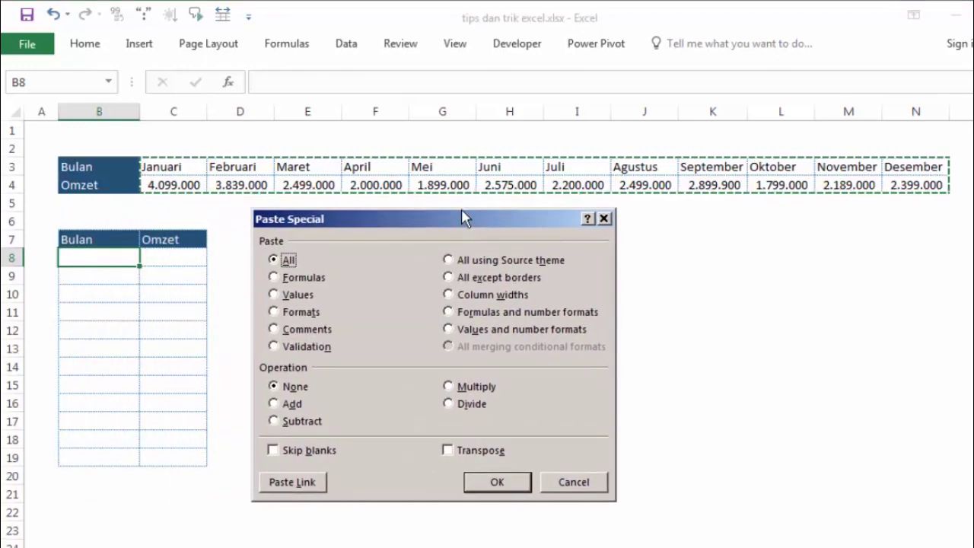
left_click(449, 451)
left_click(496, 483)
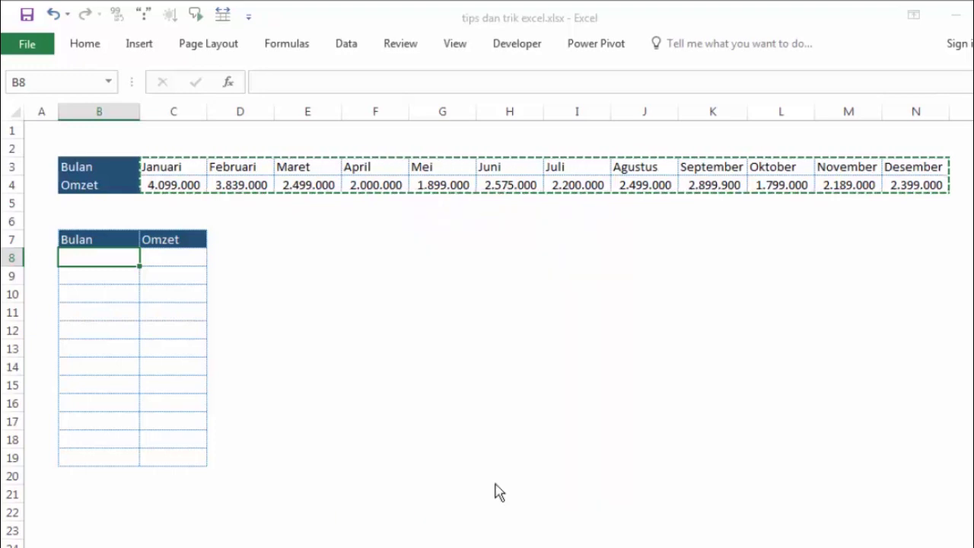
left_click(365, 367)
key("Escape")
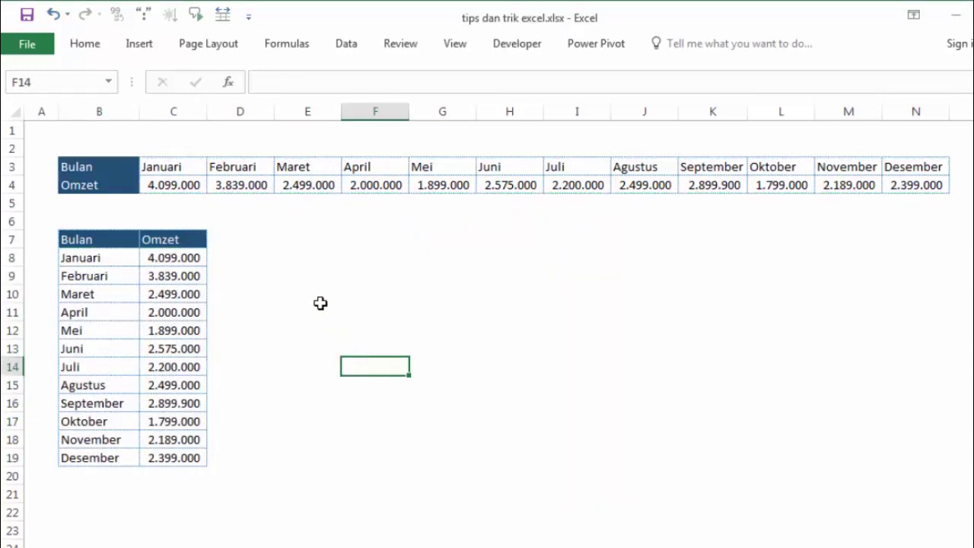
left_click(321, 306)
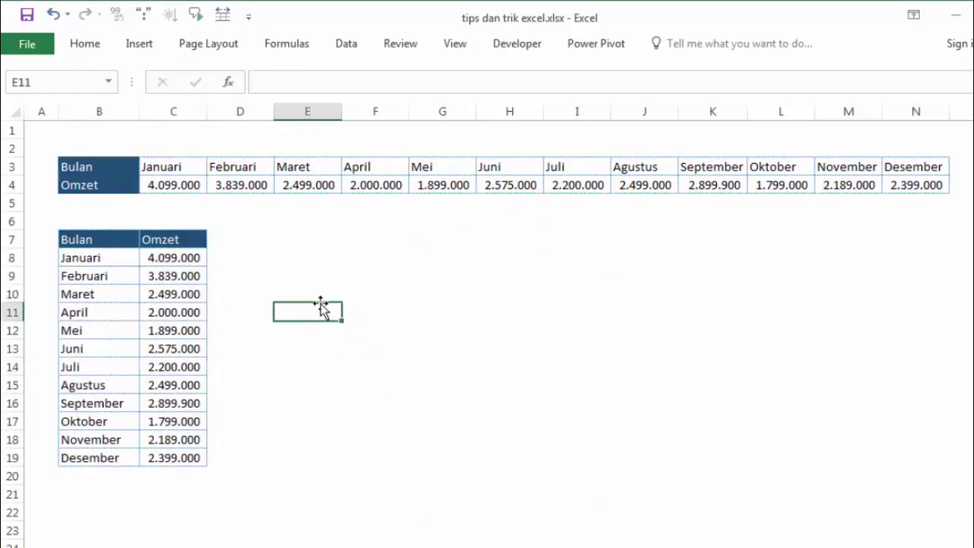
Step: Clear the horizontal month and omzet values in C3:N4
left_click(99, 259)
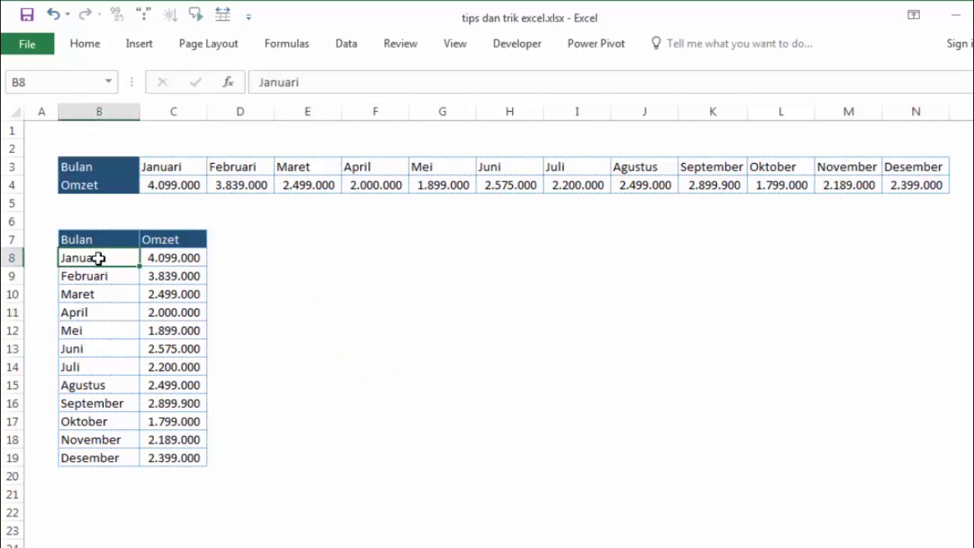
left_click_drag(166, 169, 915, 193)
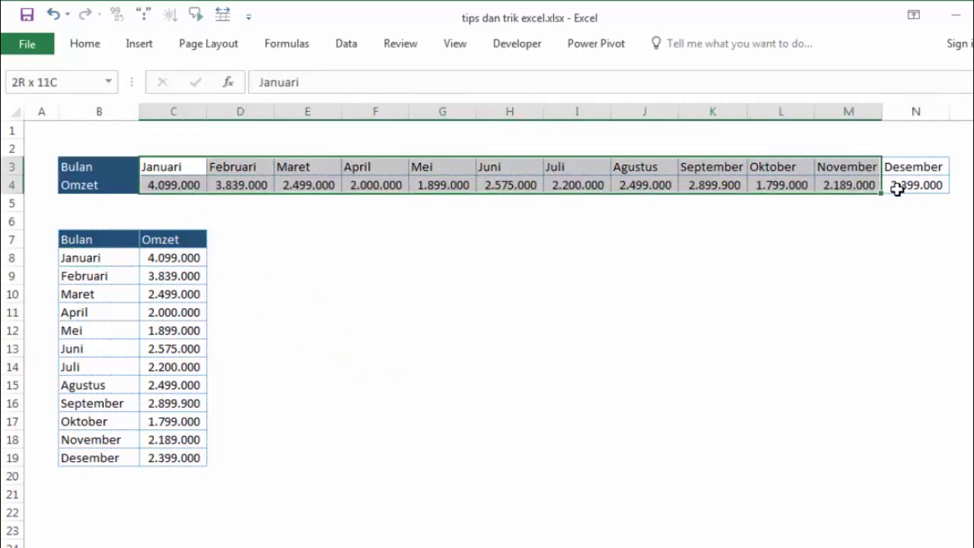
key("Delete")
left_click(759, 315)
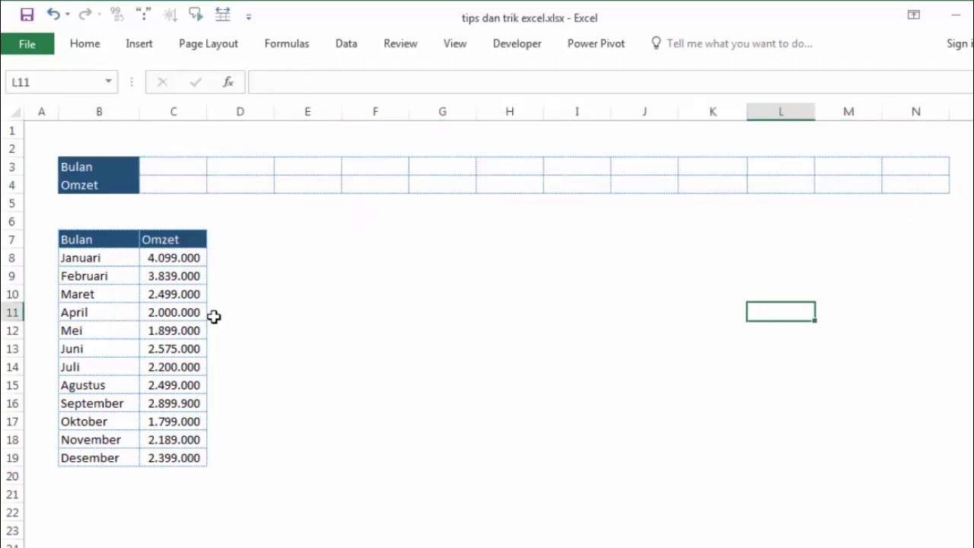
Step: Copy B8:C19 and paste it transposed at C3 across rows 3–4
left_click(100, 258)
left_click_drag(100, 258, 171, 453)
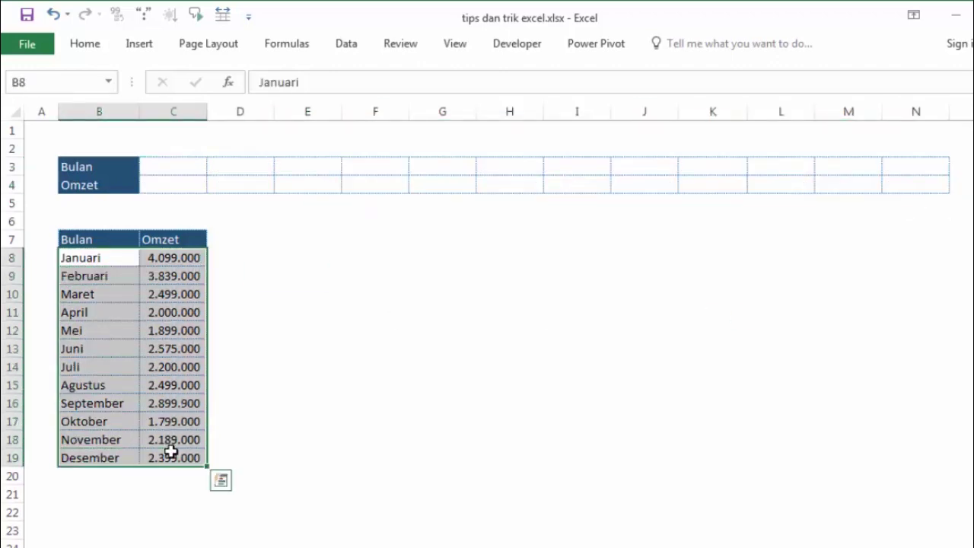
key("ctrl+c")
left_click(178, 166)
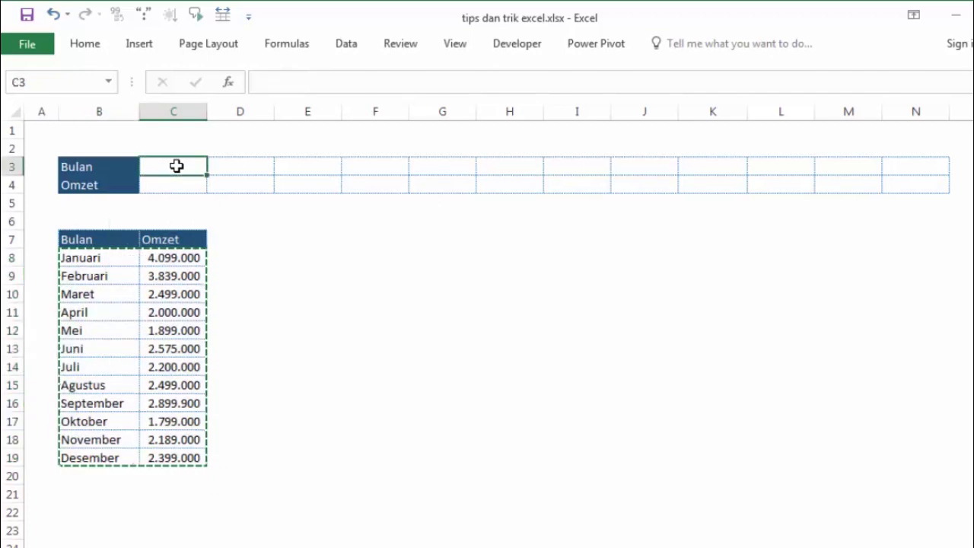
right_click(177, 169)
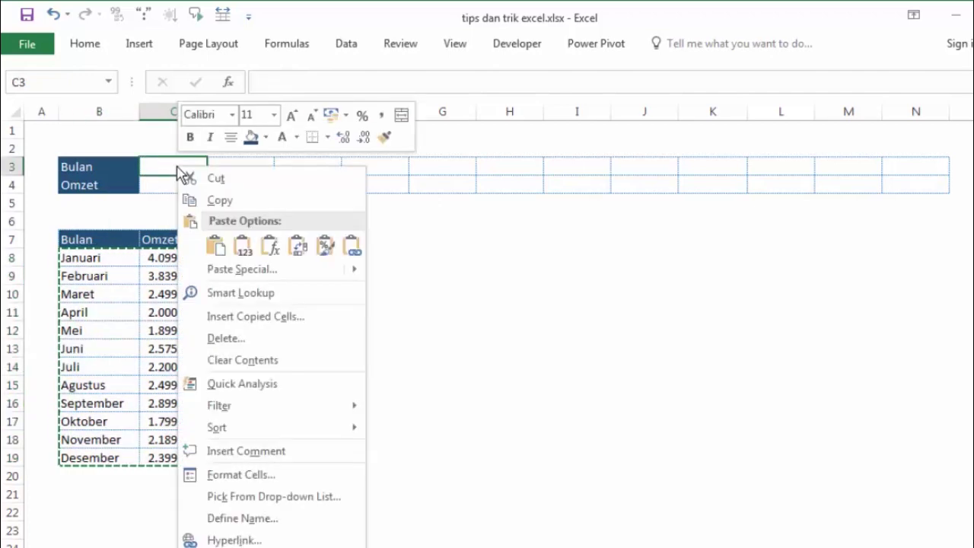
left_click(242, 270)
left_click(279, 356)
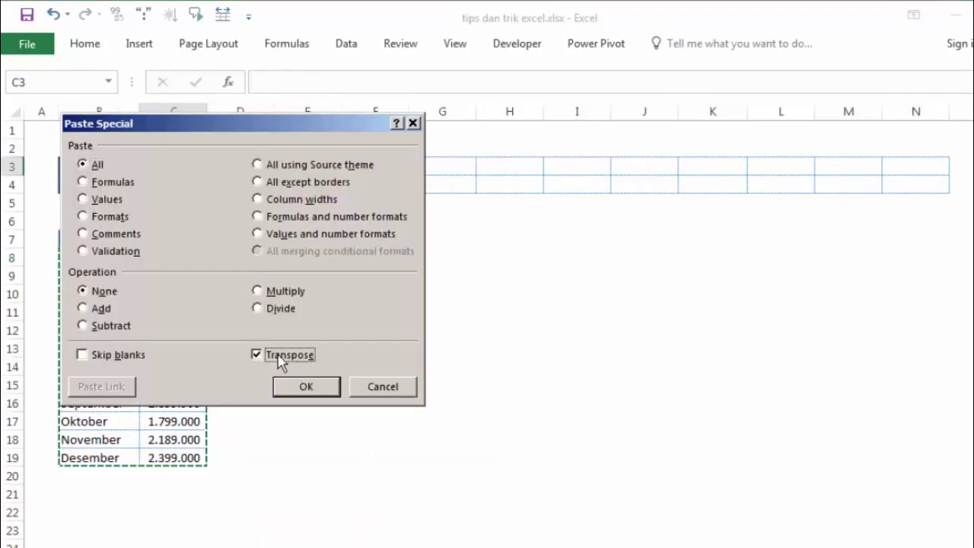
left_click(306, 387)
left_click(344, 348)
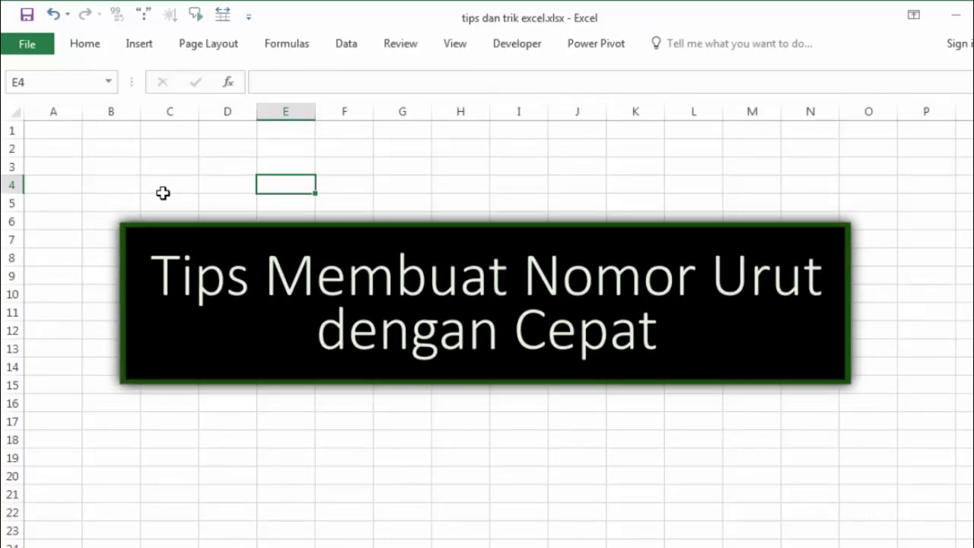
left_click(129, 151)
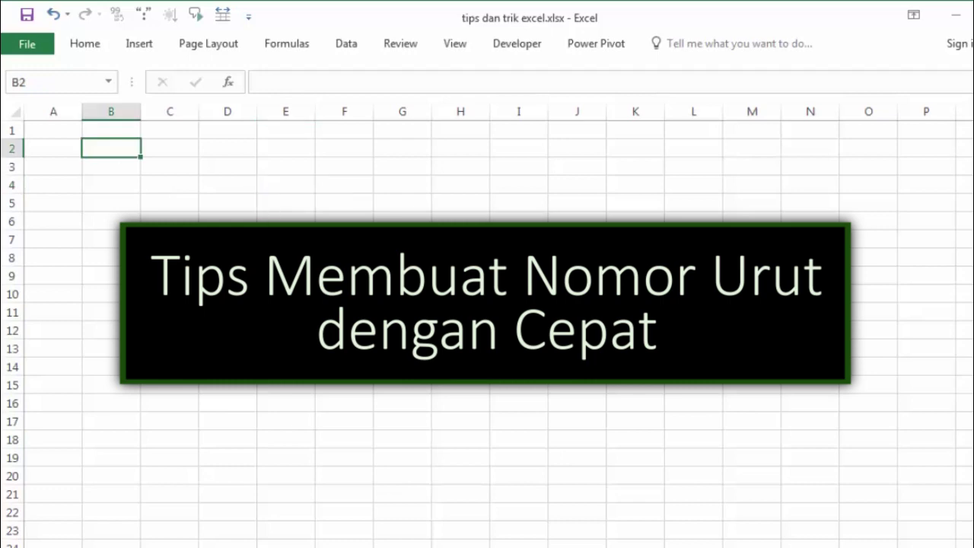
left_click(286, 239)
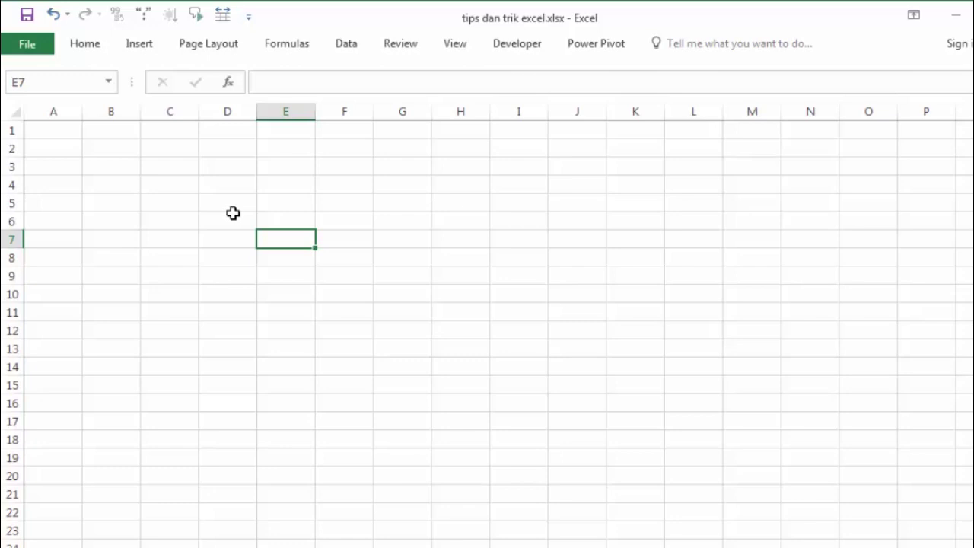
Step: Enter the starting number 1 in cell B2
left_click(233, 214)
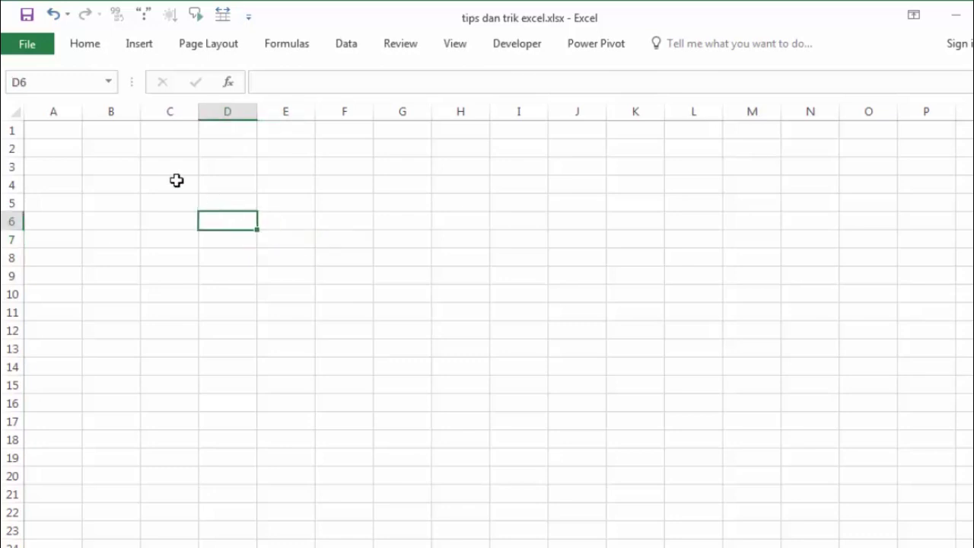
left_click(115, 152)
type("1")
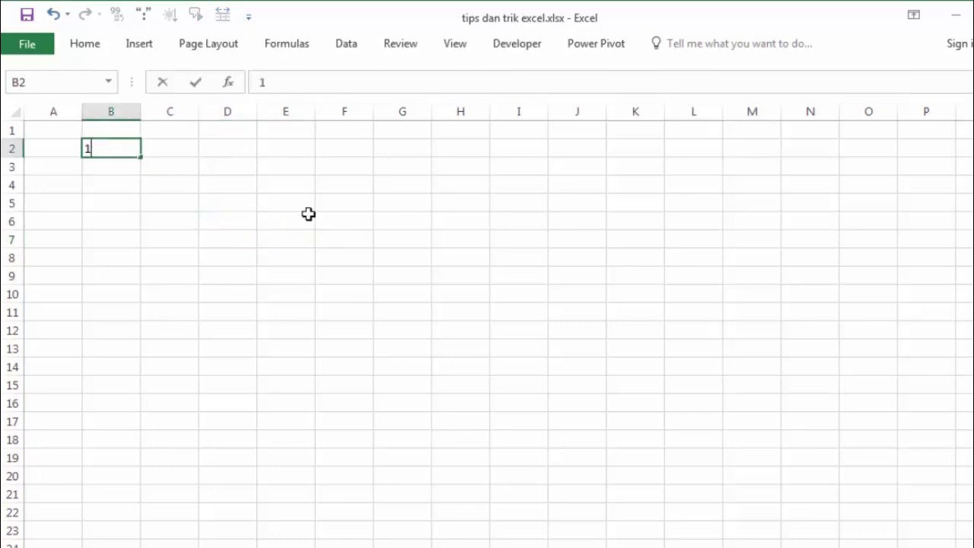
left_click(308, 214)
left_click(125, 145)
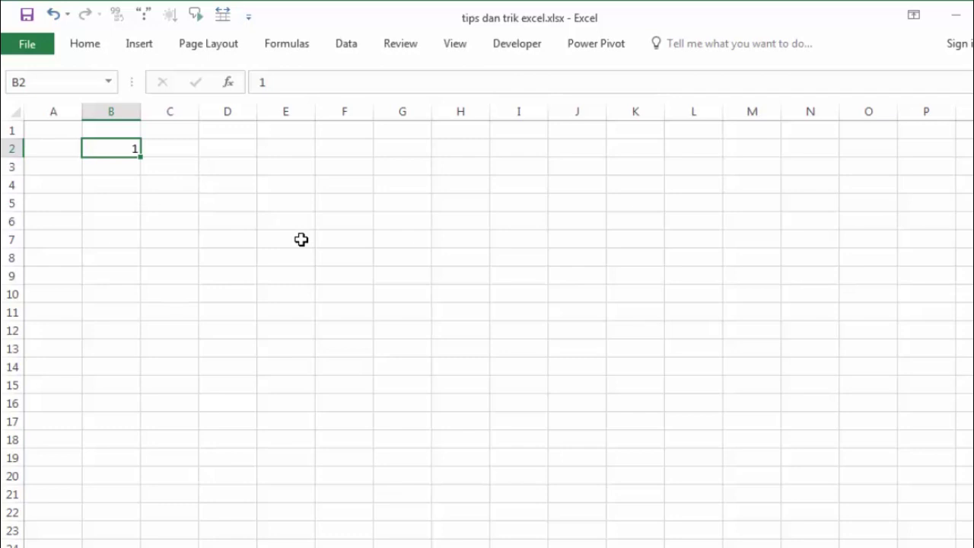
Step: Fill a series down columns with step 1 and stop value 1000
key("alt")
key("h")
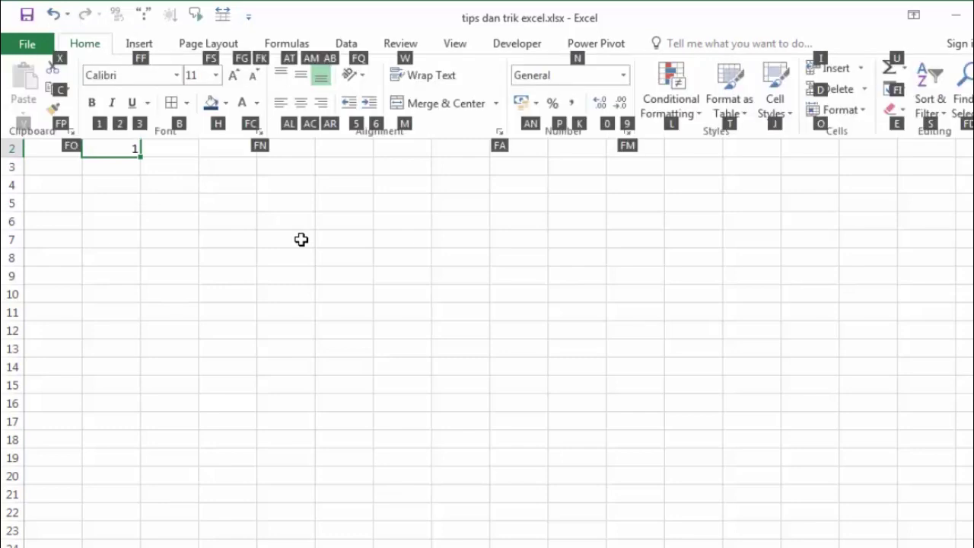
key("f")
key("i")
key("s")
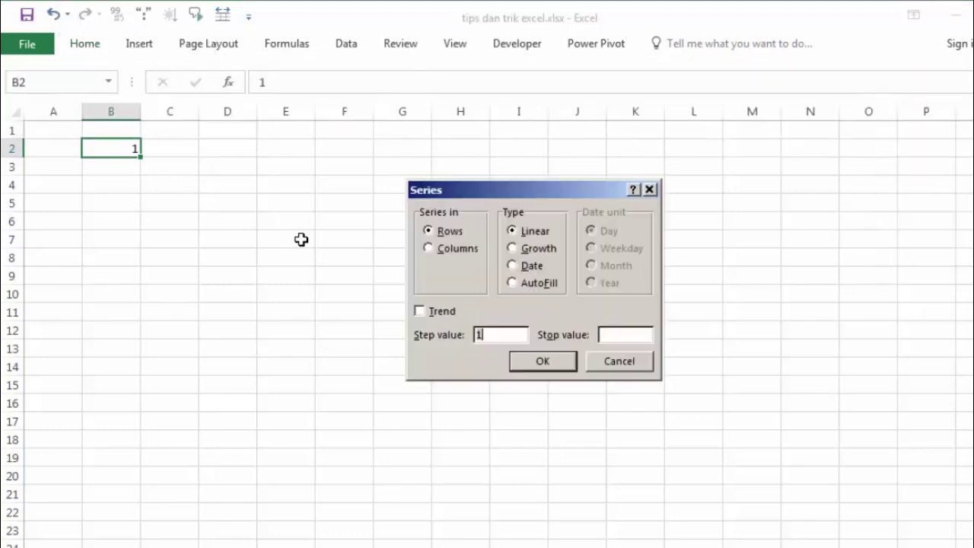
left_click_drag(507, 184, 340, 134)
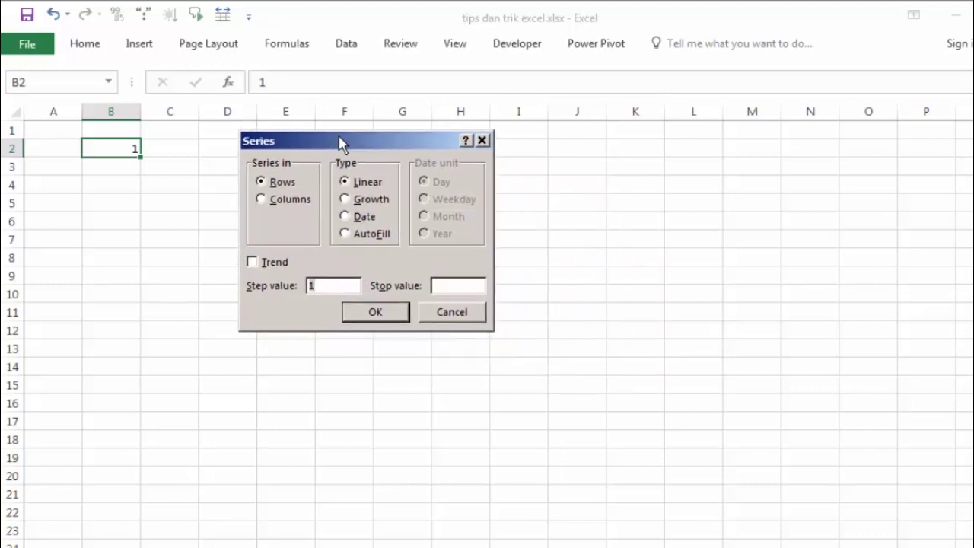
left_click(263, 199)
left_click(316, 287)
left_click(376, 312)
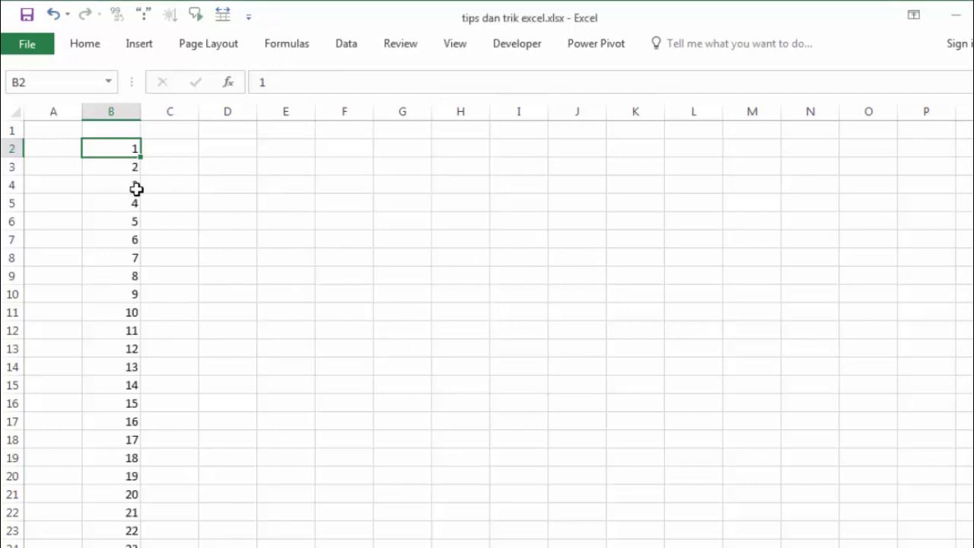
Step: Jump to the end of column B to confirm it ends at 1000
key("ctrl+Down")
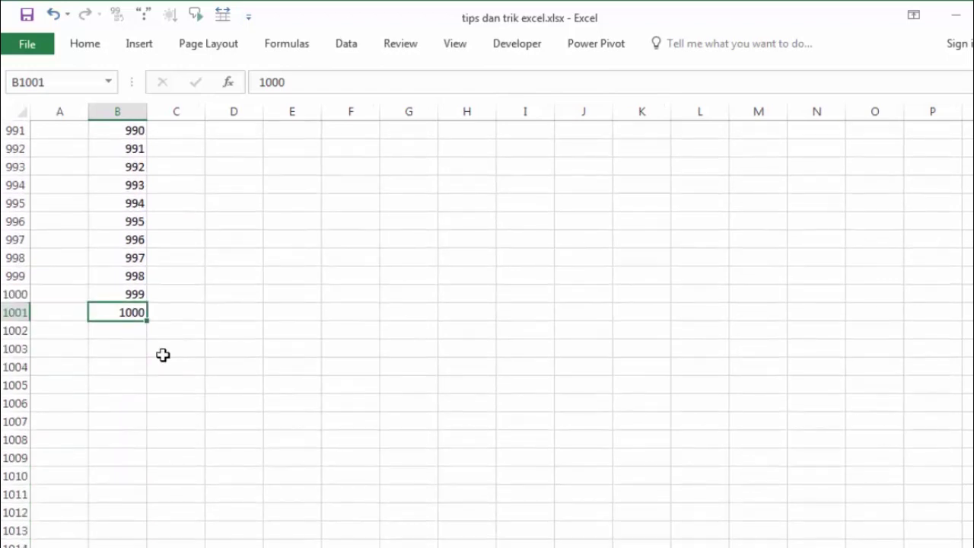
left_click(162, 355)
left_click(128, 313)
left_click(201, 306)
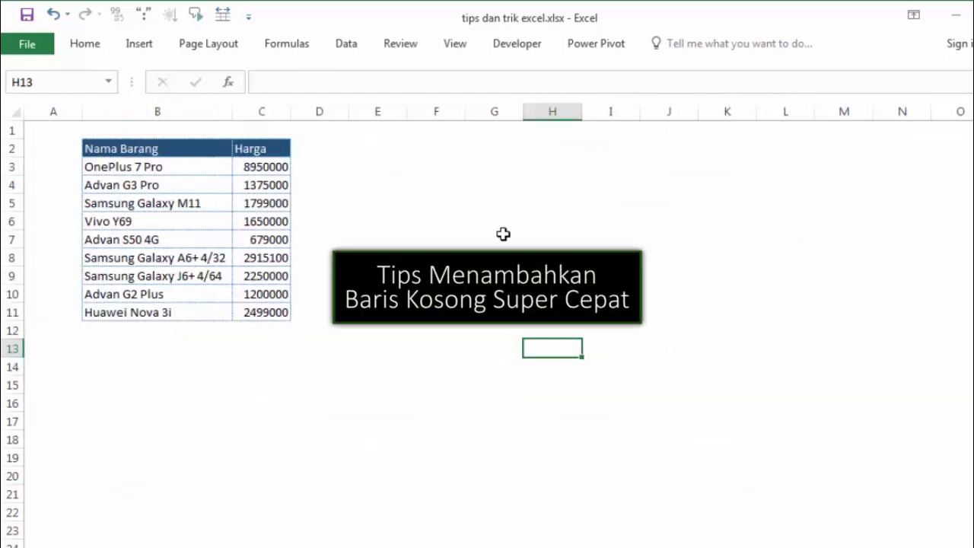
Step: Insert a blank row at row 4 of the phone price list
left_click(12, 185)
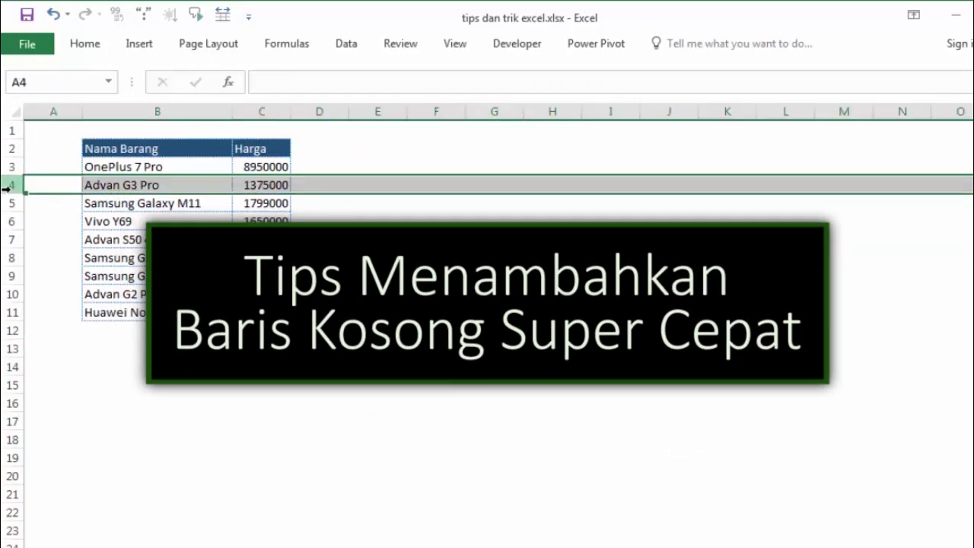
left_click_drag(15, 194, 14, 251)
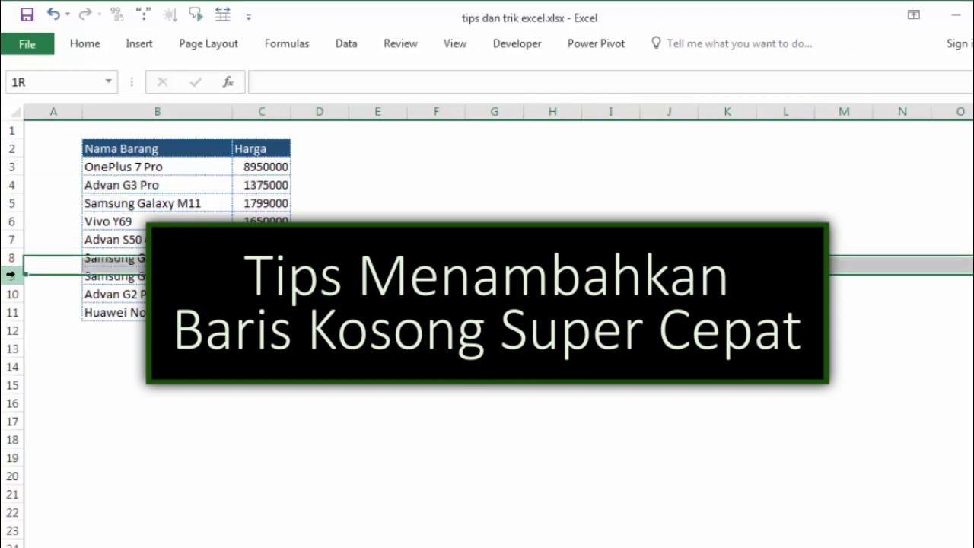
left_click(467, 205)
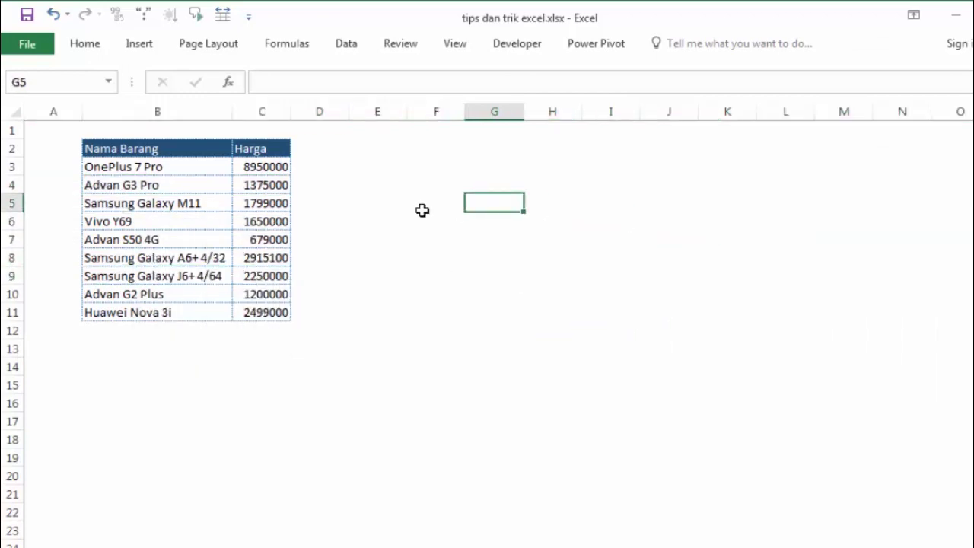
right_click(10, 185)
left_click(81, 314)
Step: Insert another blank row at row 6, above Samsung Galaxy M11, and select B6
left_click_drag(378, 240, 320, 240)
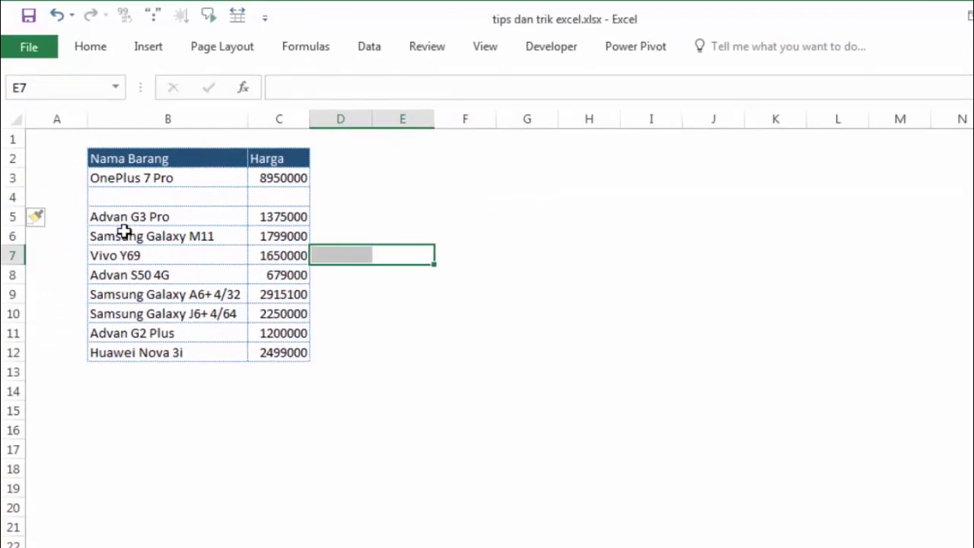
left_click(11, 221)
right_click(11, 221)
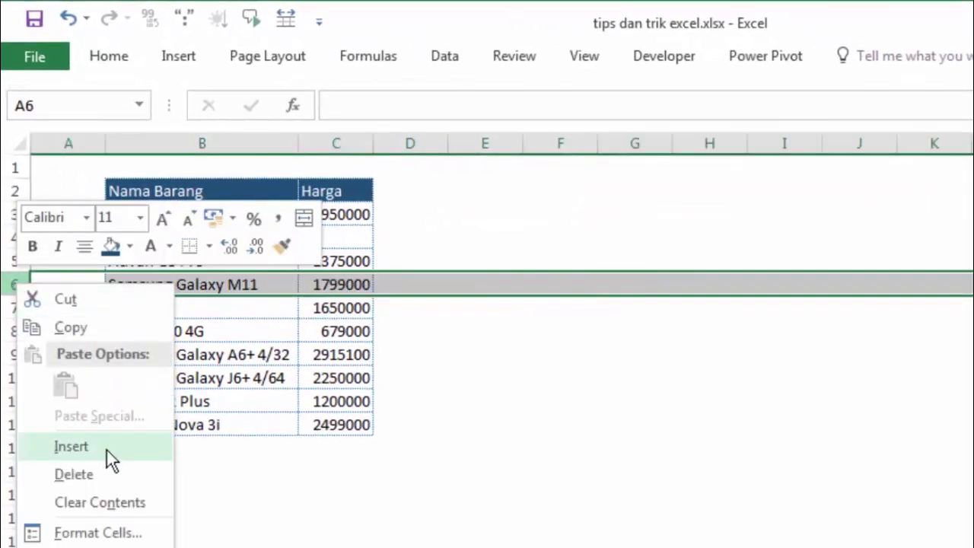
left_click(107, 451)
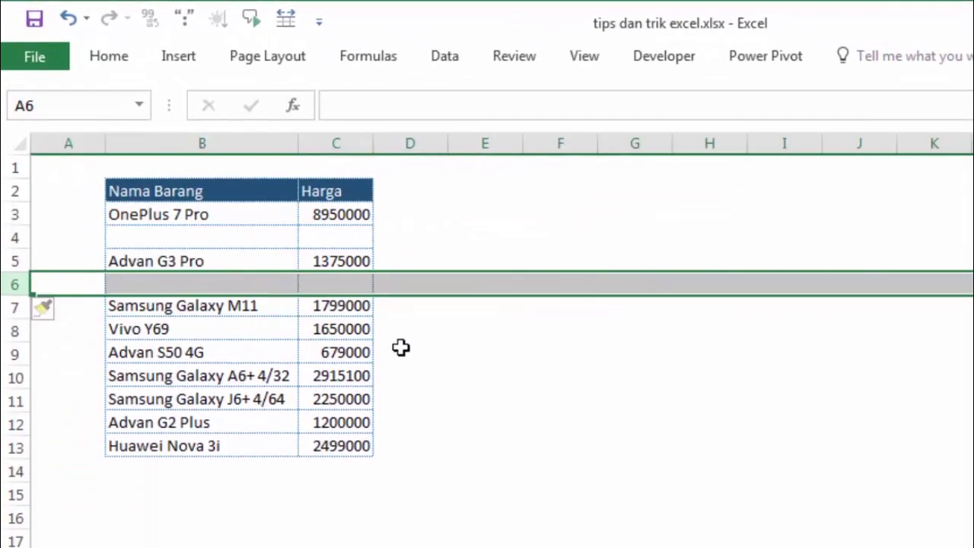
left_click(485, 331)
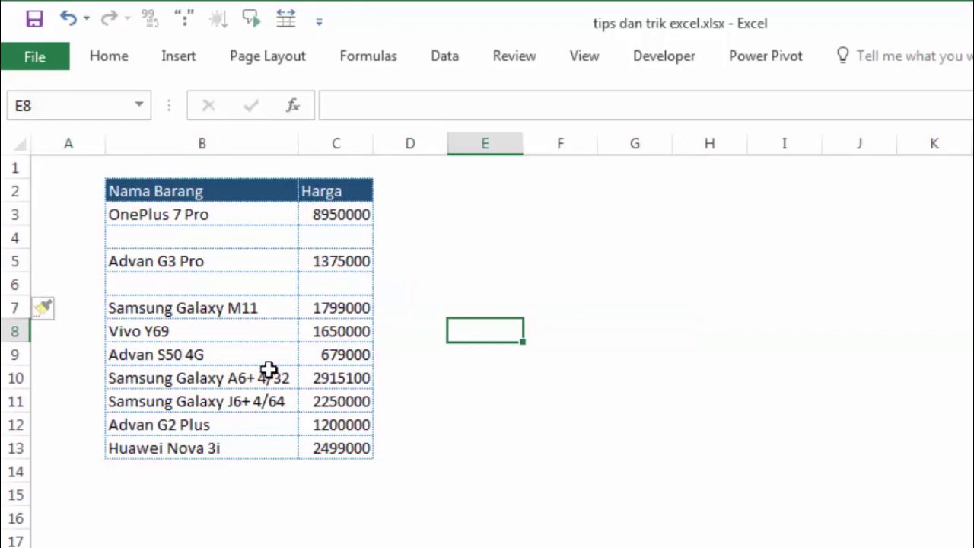
left_click(248, 284)
Step: Undo the inserted blank rows and enter the header 'dummy' in D2
key("ctrl+z")
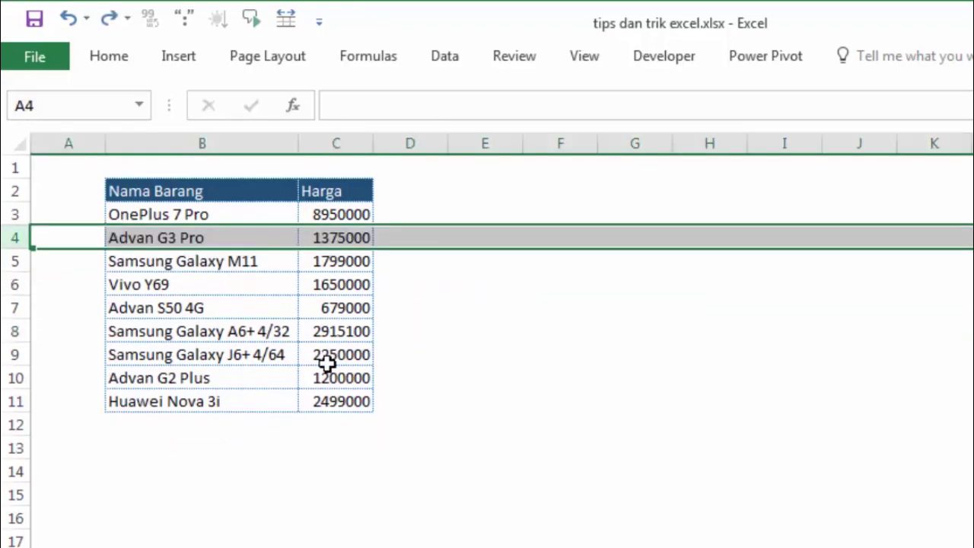
left_click(494, 332)
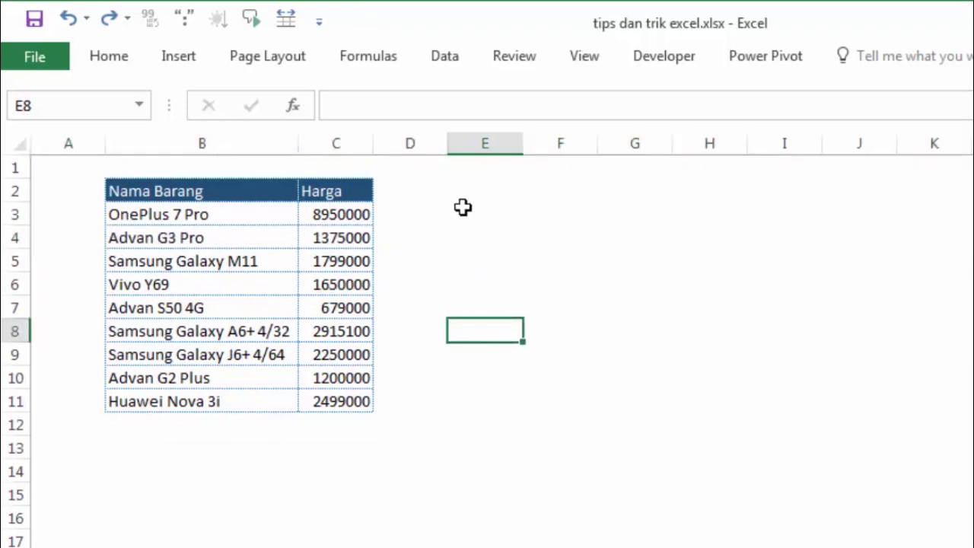
left_click(444, 195)
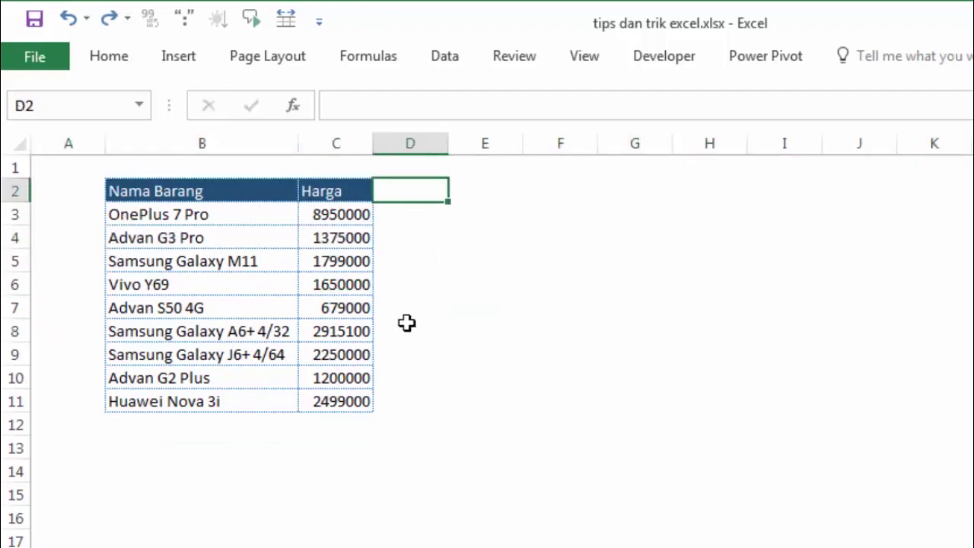
type("d")
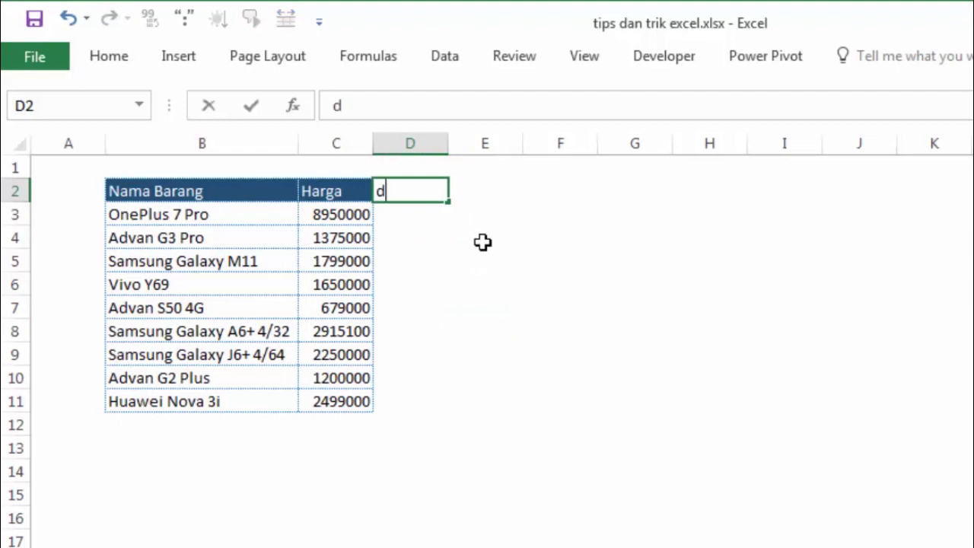
type("ummy")
key("Return")
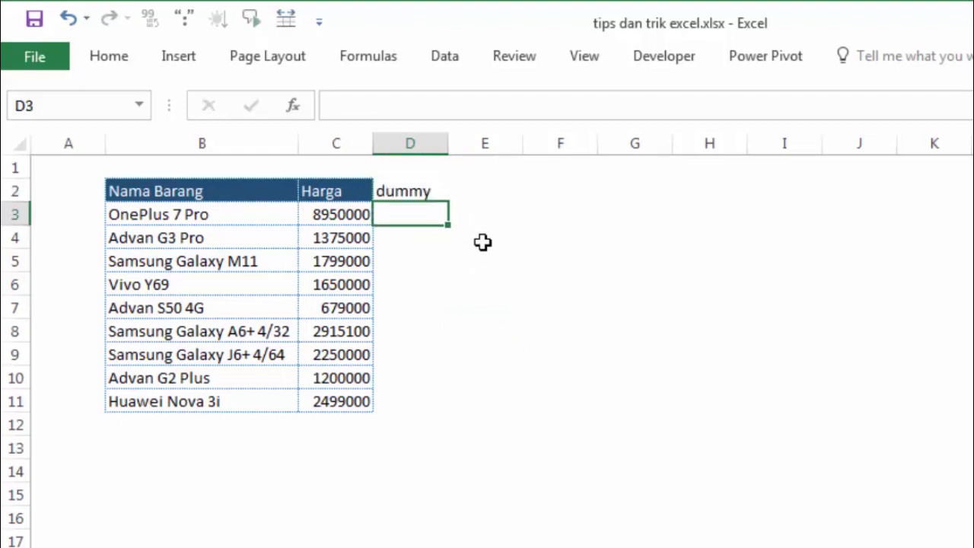
Step: Enter 1 in D3 and fill the series 1–9 down to D11
left_click(411, 193)
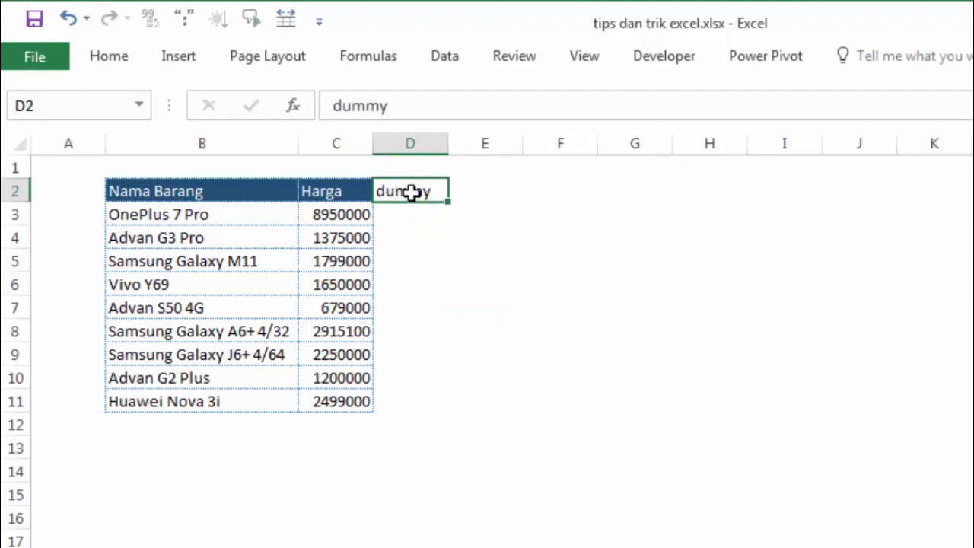
left_click(418, 212)
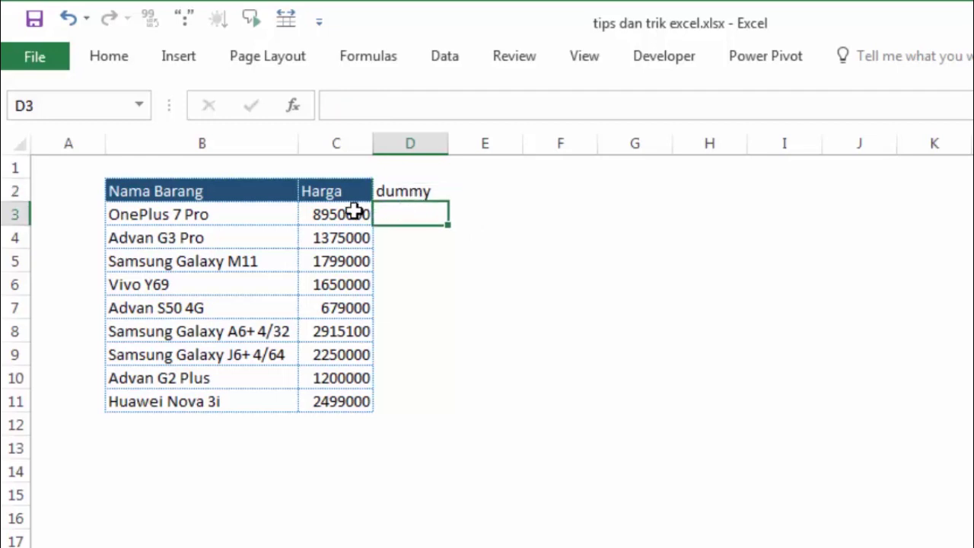
type("1")
key("Return")
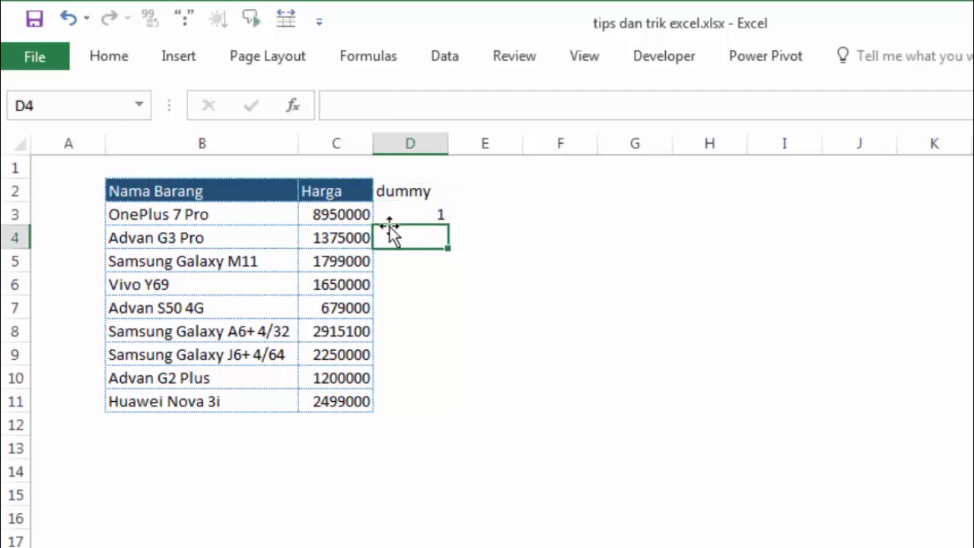
left_click(404, 214)
left_click_drag(447, 226, 436, 419)
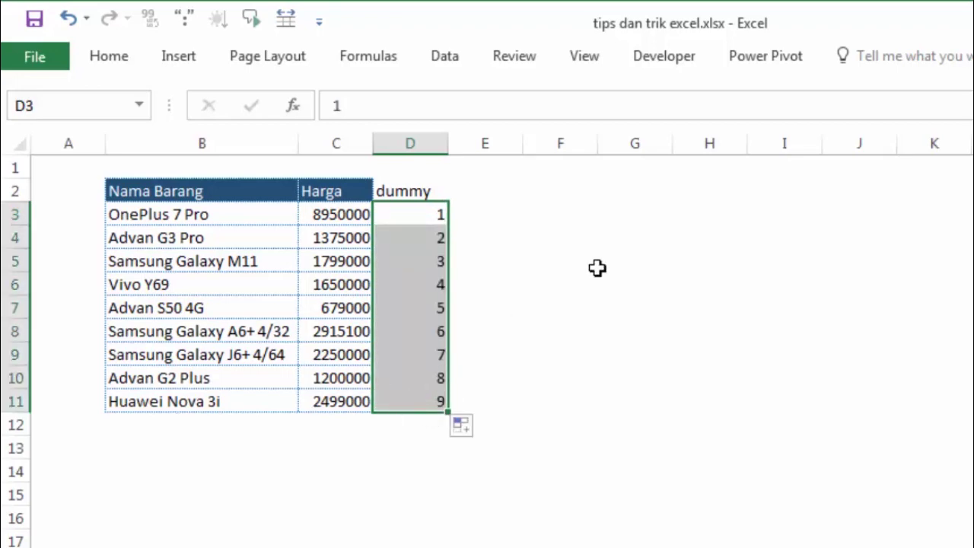
Step: Copy the 1–9 numbers and paste a second run starting at D12
key("ctrl+c")
left_click(435, 423)
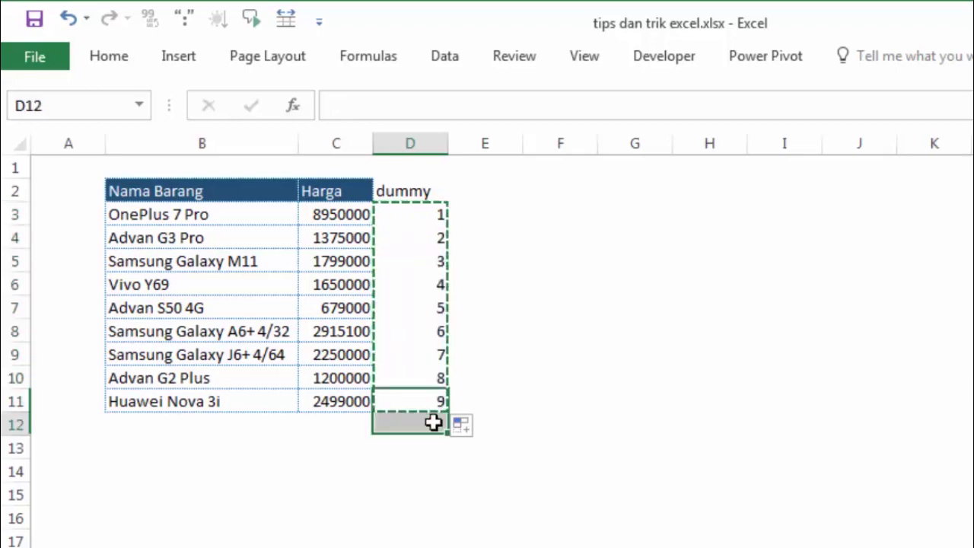
key("ctrl+v")
left_click(593, 301)
key("Escape")
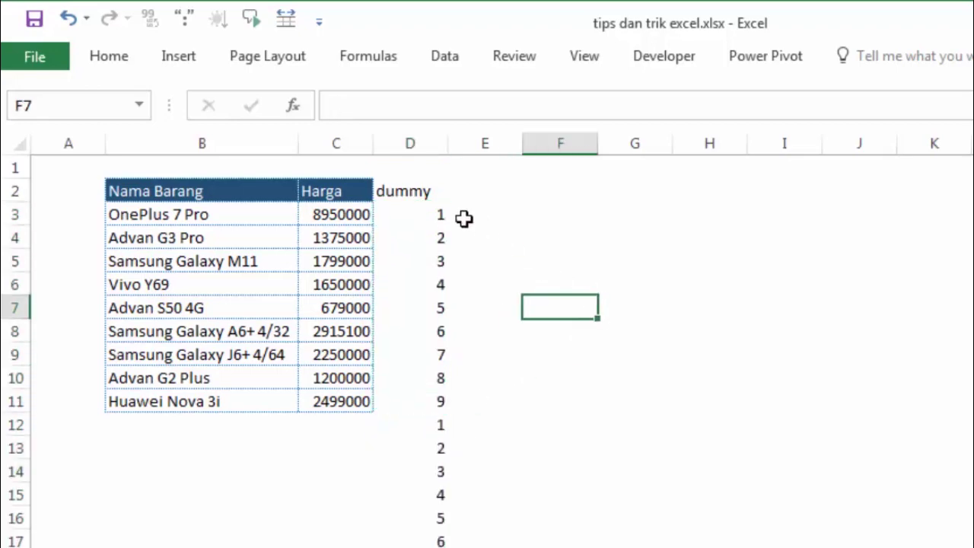
left_click(441, 215)
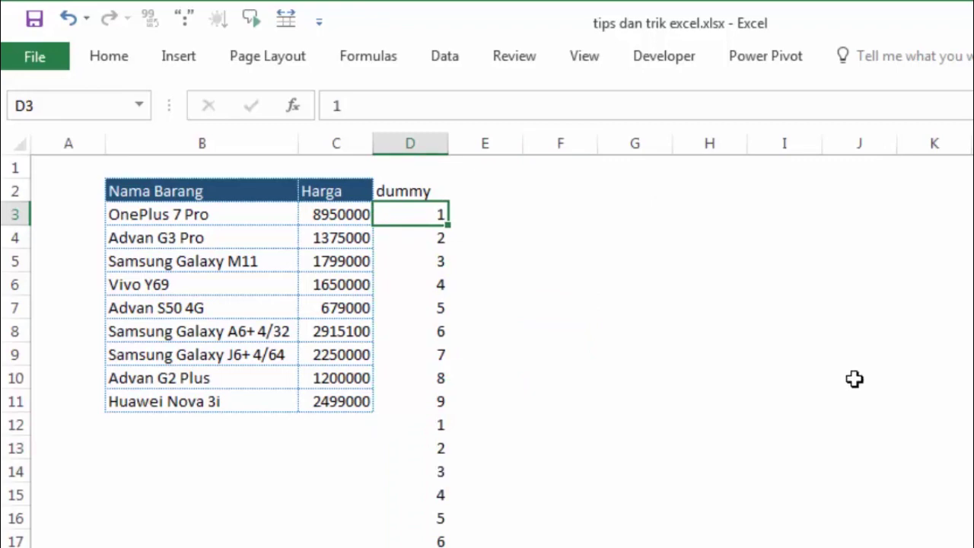
Step: Turn on filtering for the Nama Barang table and sort the dummy column smallest to largest
left_click(887, 324)
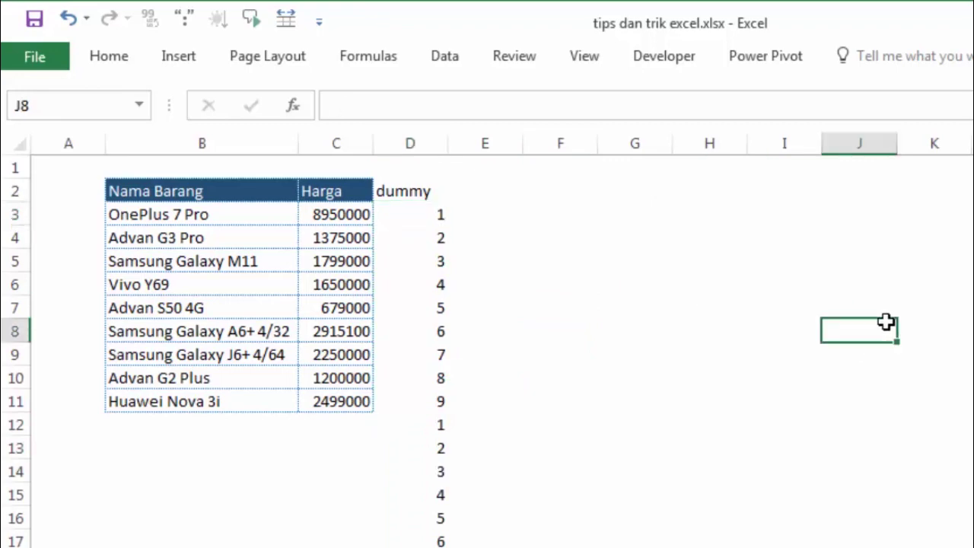
left_click(142, 186)
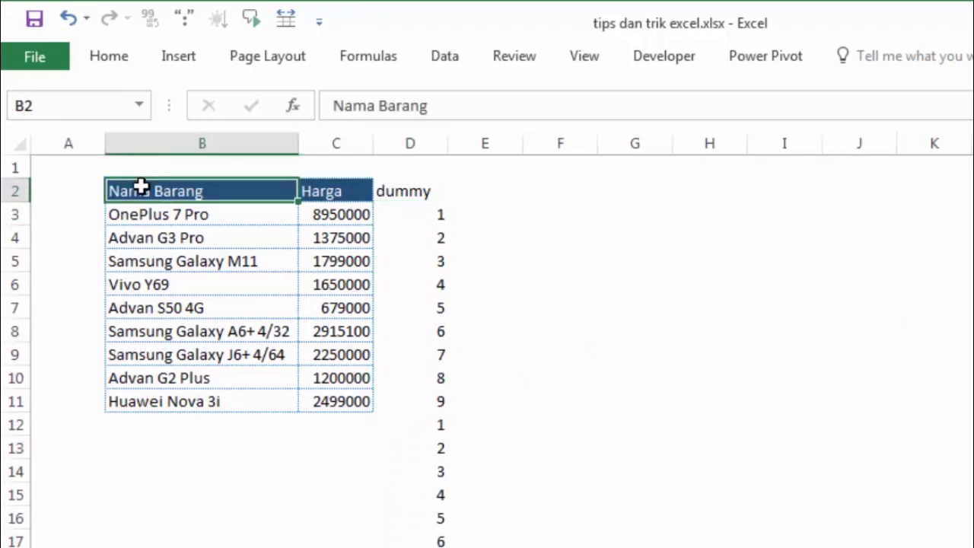
left_click(438, 66)
left_click(561, 102)
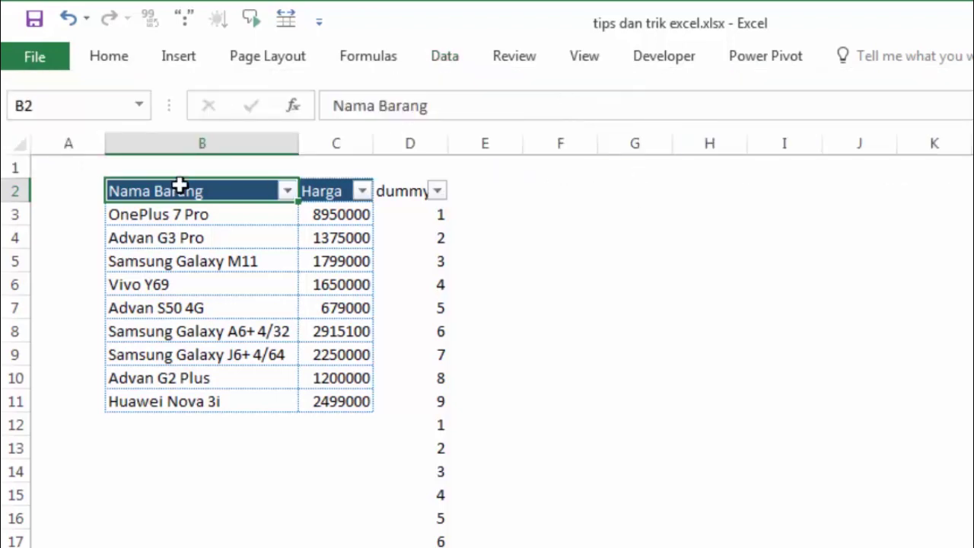
left_click(438, 191)
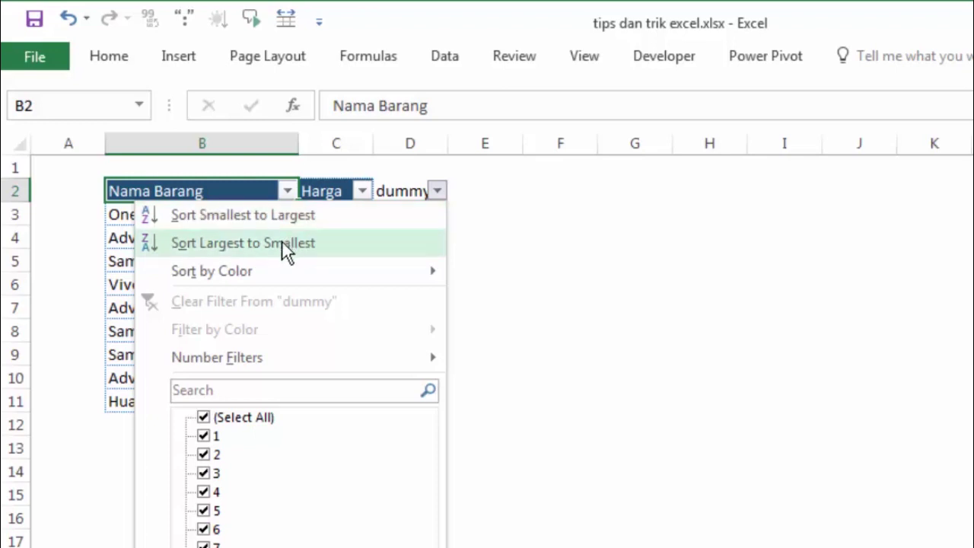
left_click(313, 217)
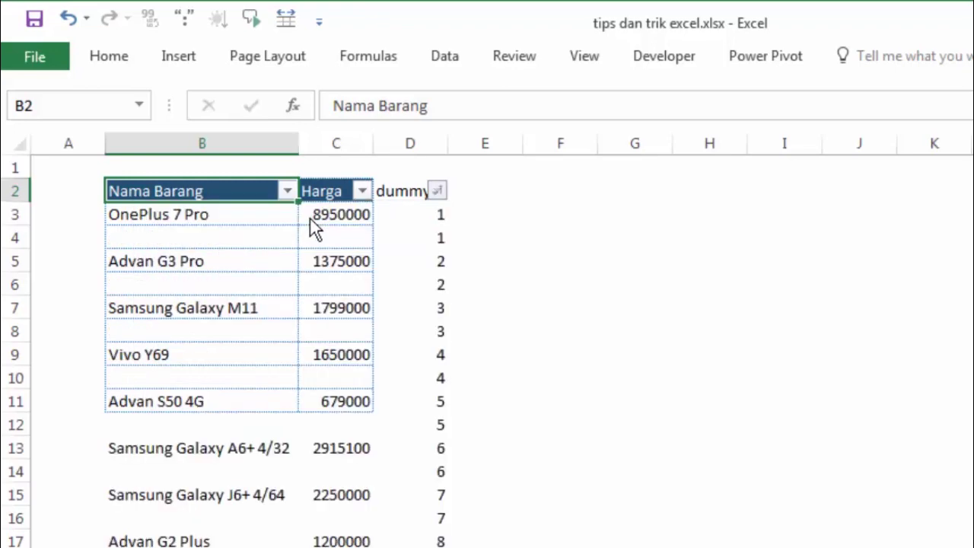
left_click(594, 240)
Step: Delete the dummy column and turn off filtering on the table headers
right_click(356, 127)
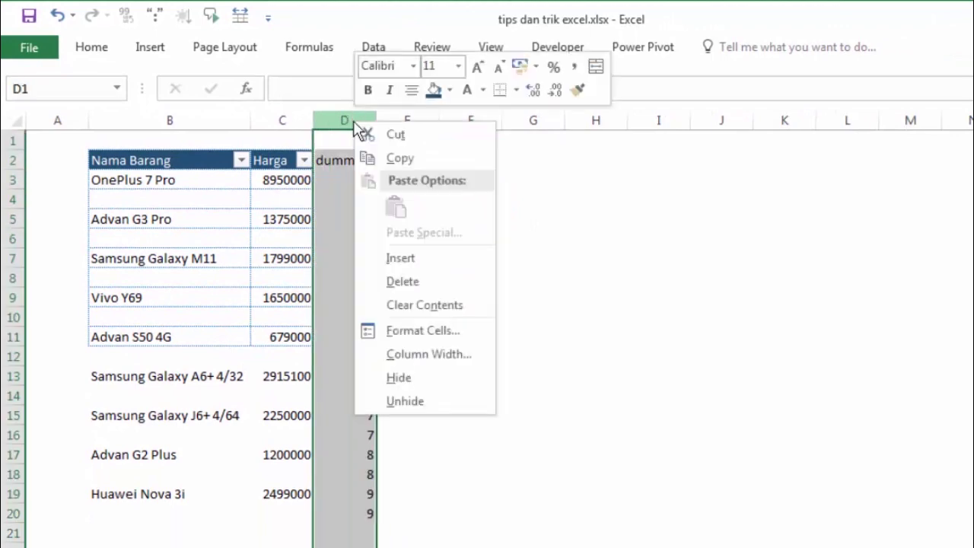
left_click(402, 281)
left_click(217, 164)
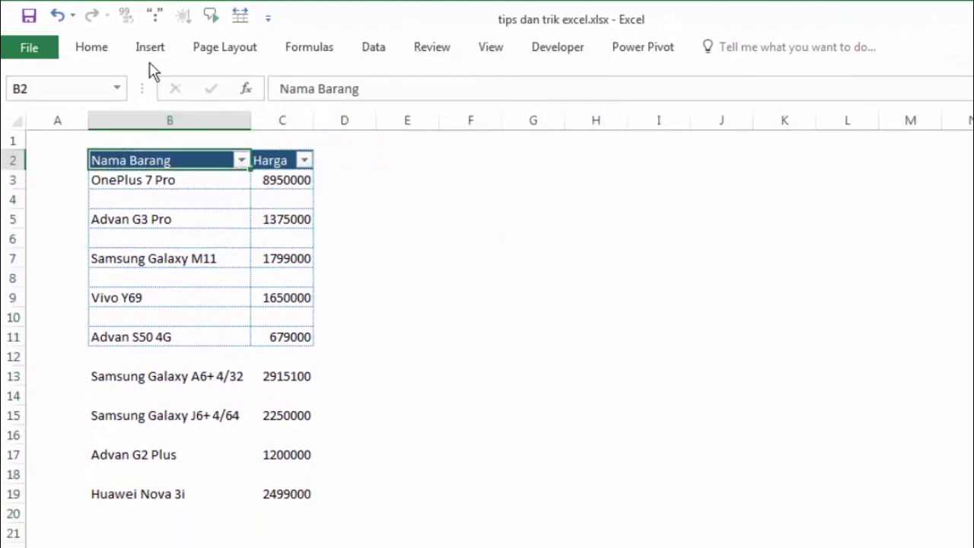
left_click(99, 48)
left_click(376, 47)
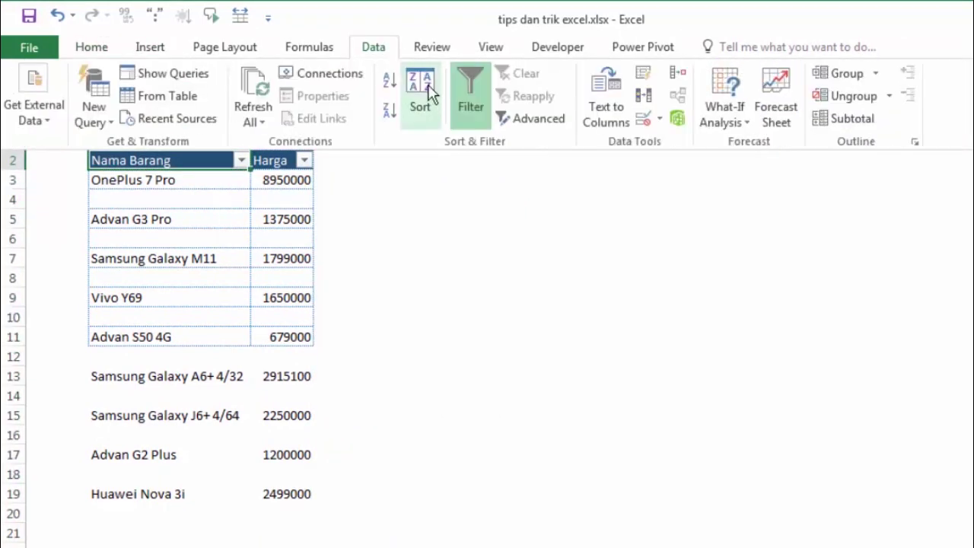
left_click(466, 103)
left_click(487, 256)
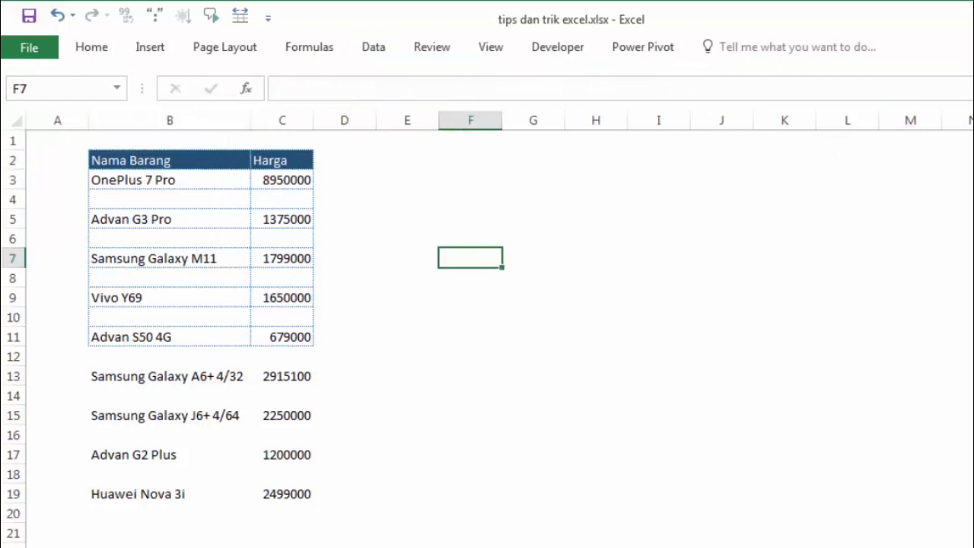
Step: Apply dotted outline and inside borders to the phone table B2:C19
left_click_drag(155, 160, 266, 496)
right_click(216, 196)
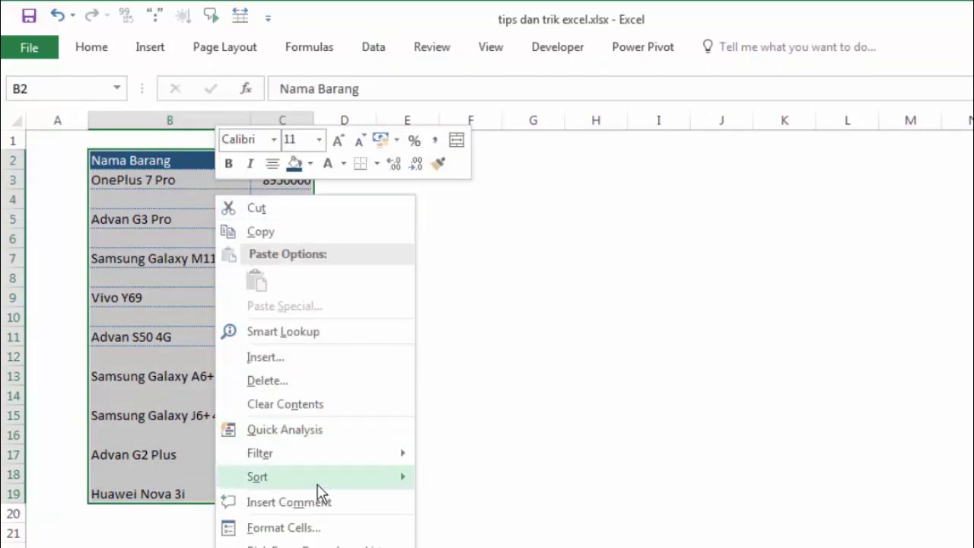
left_click(321, 525)
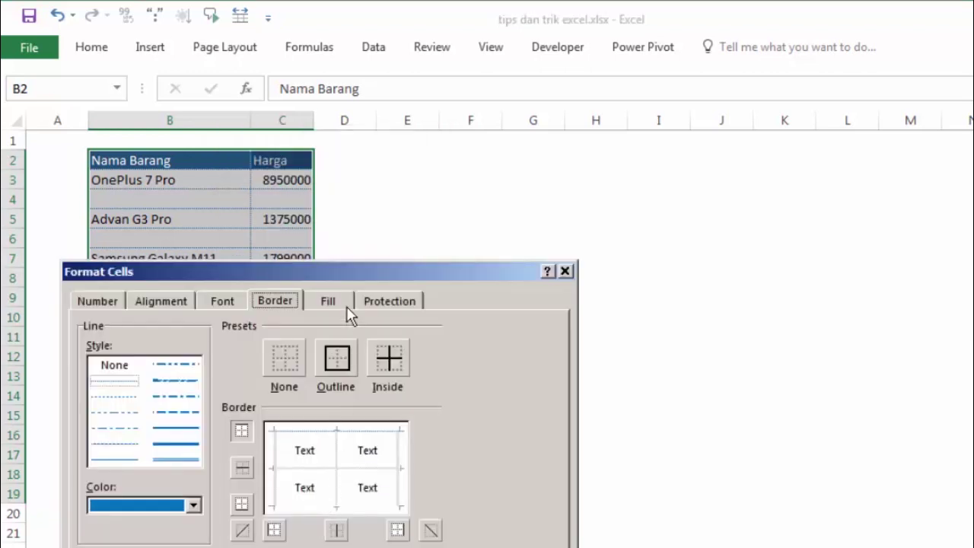
left_click(337, 357)
left_click(390, 361)
left_click_drag(399, 274, 467, 129)
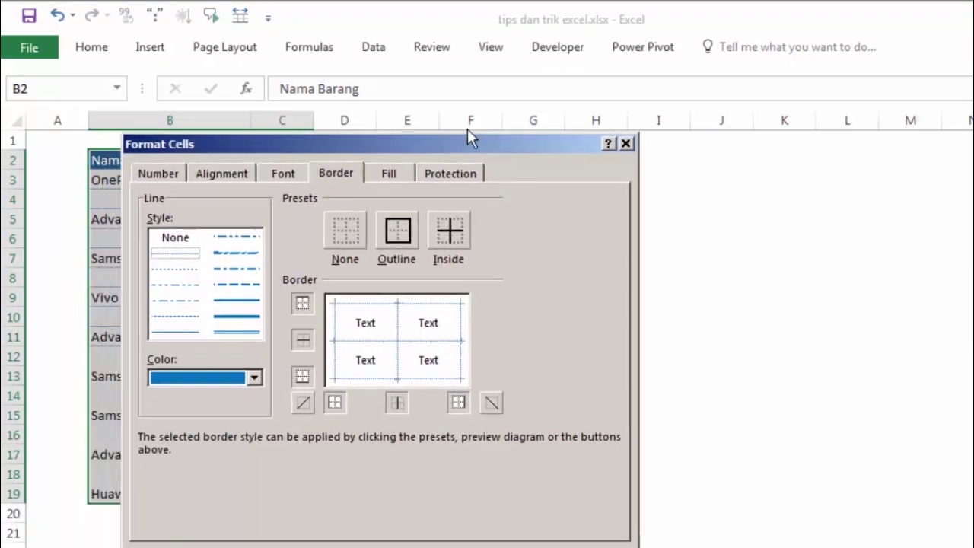
left_click(535, 509)
left_click(564, 335)
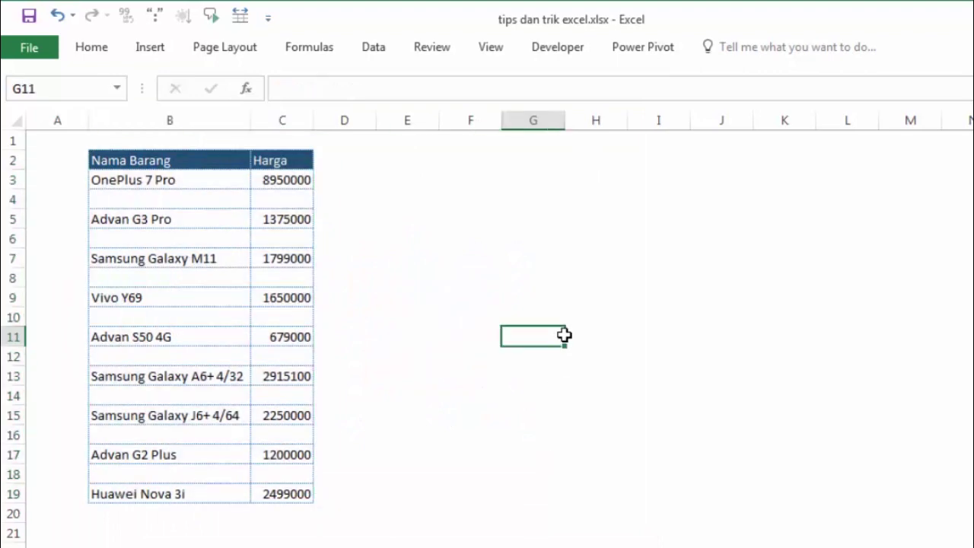
Step: Check that the blank rows under each phone, OnePlus 7 Pro through Advan G2 Plus, have borders
left_click(175, 201)
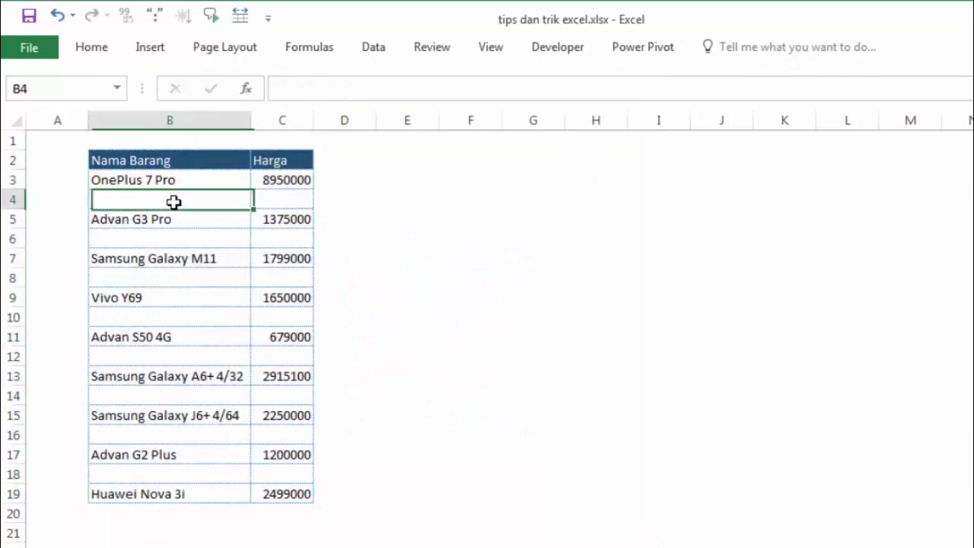
left_click(212, 237)
left_click(211, 277)
left_click(208, 317)
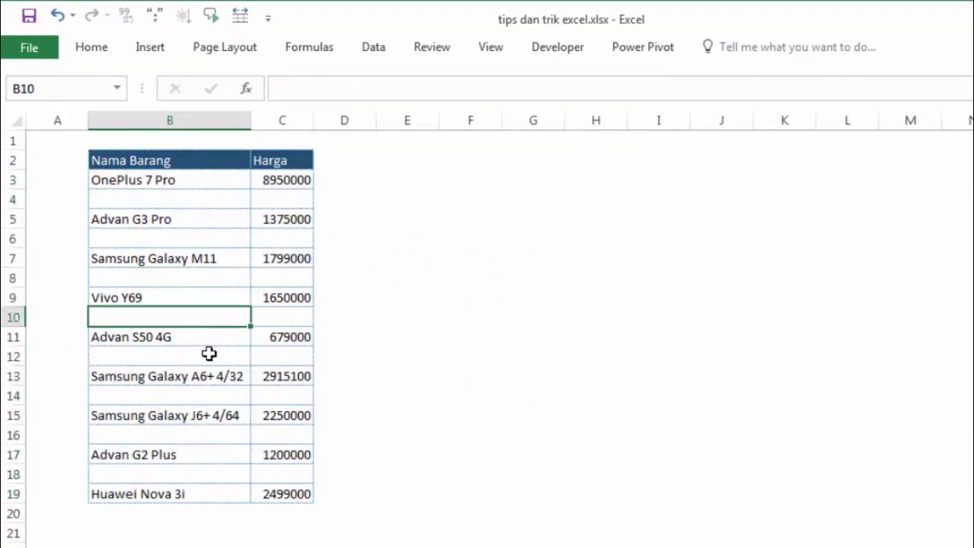
left_click(209, 356)
left_click(209, 396)
left_click(201, 432)
left_click(206, 472)
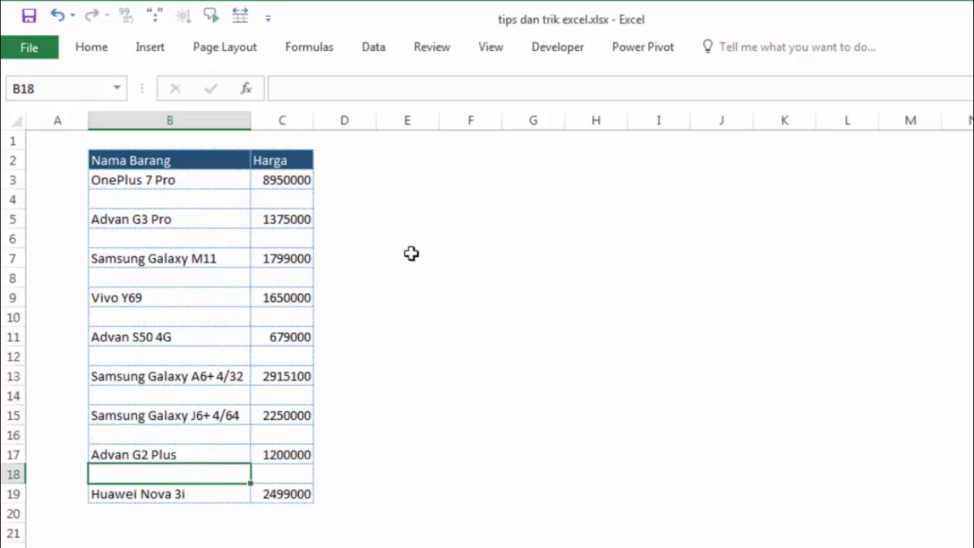
left_click(411, 254)
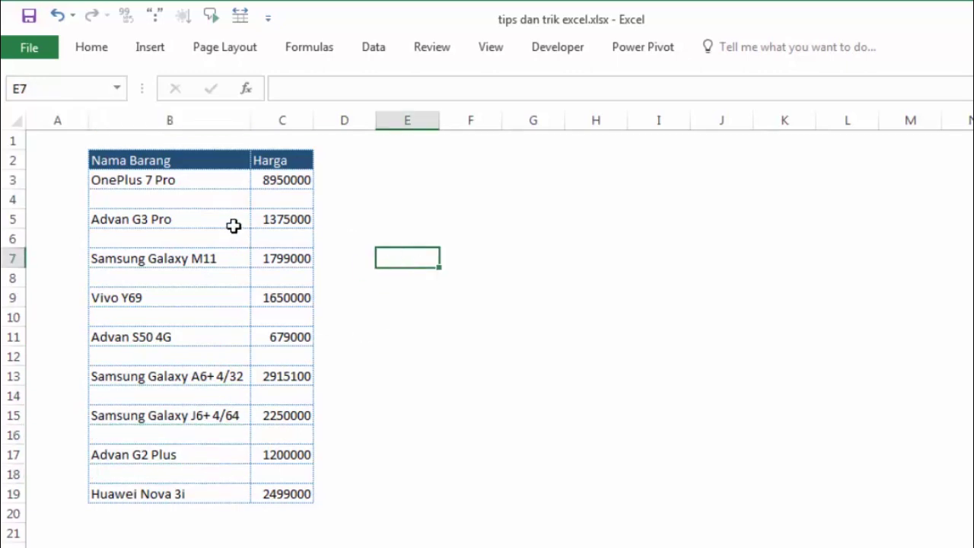
left_click(522, 322)
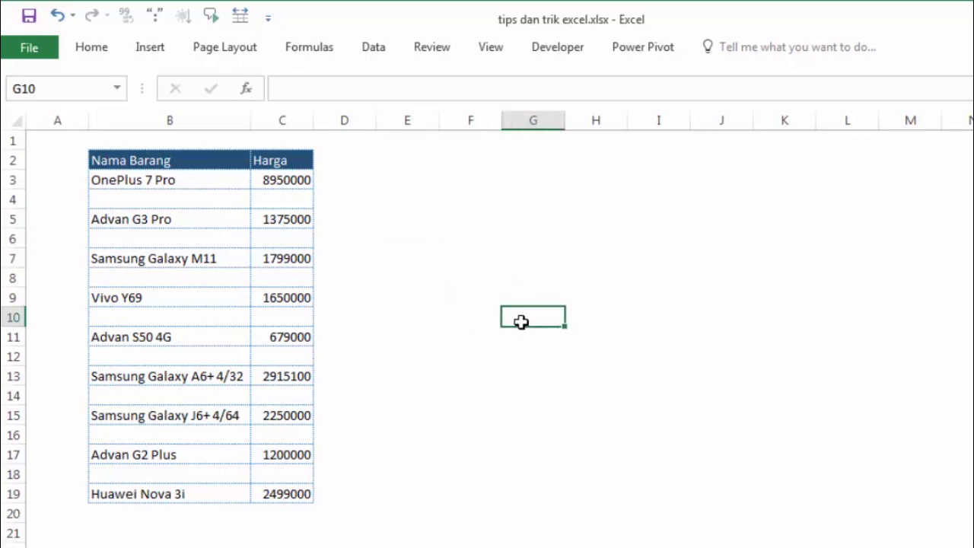